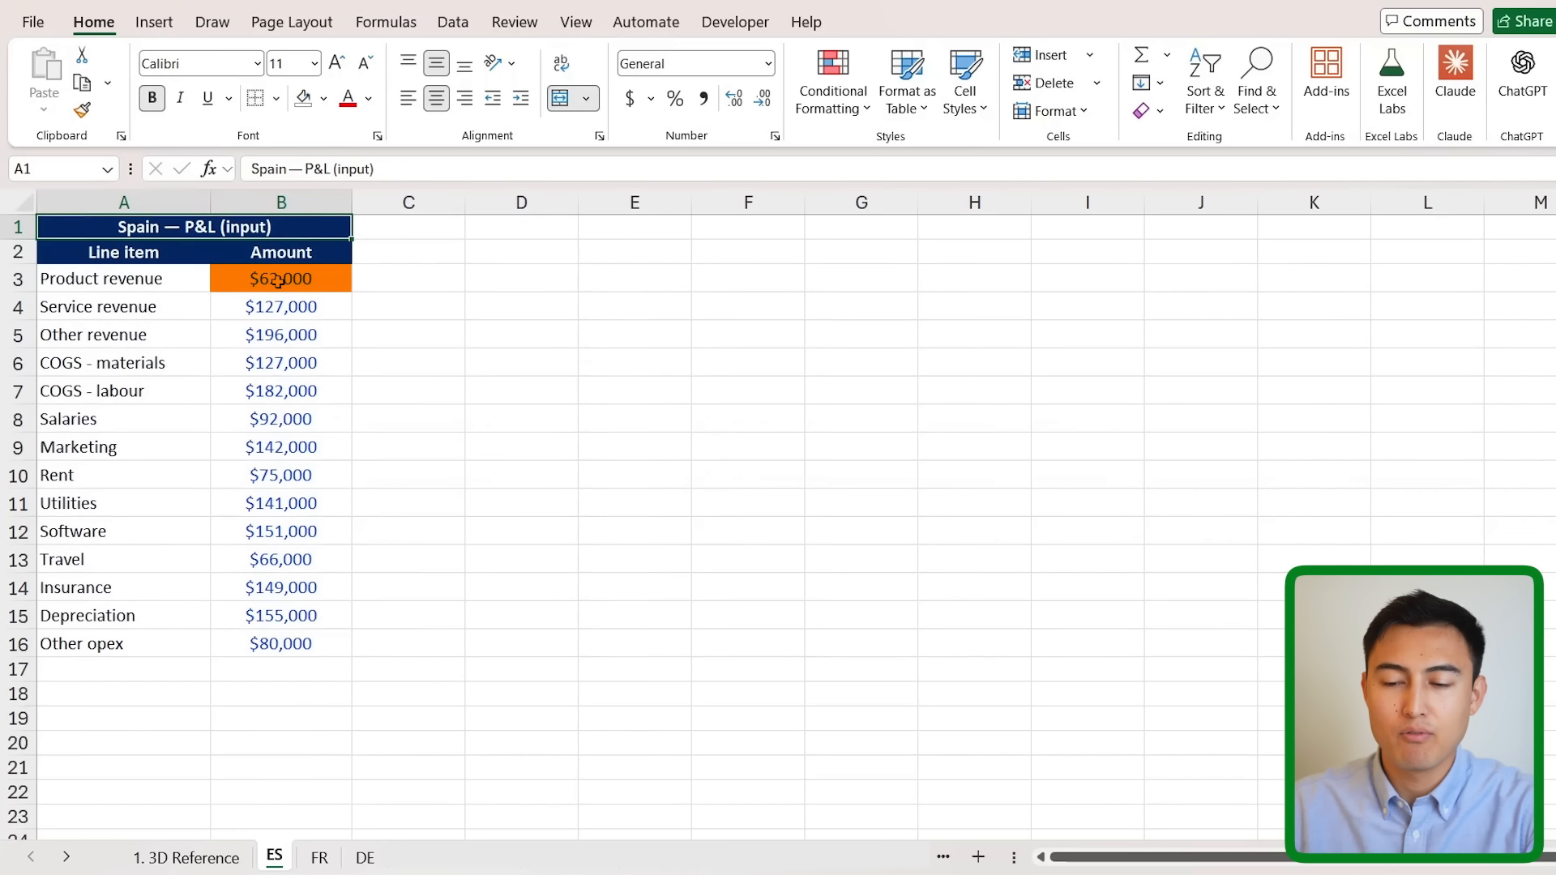
- Enter =ES!B3+FR!B3+DE!B3 in D3 to total Product revenue (215,000)
key(Right)
text(=)
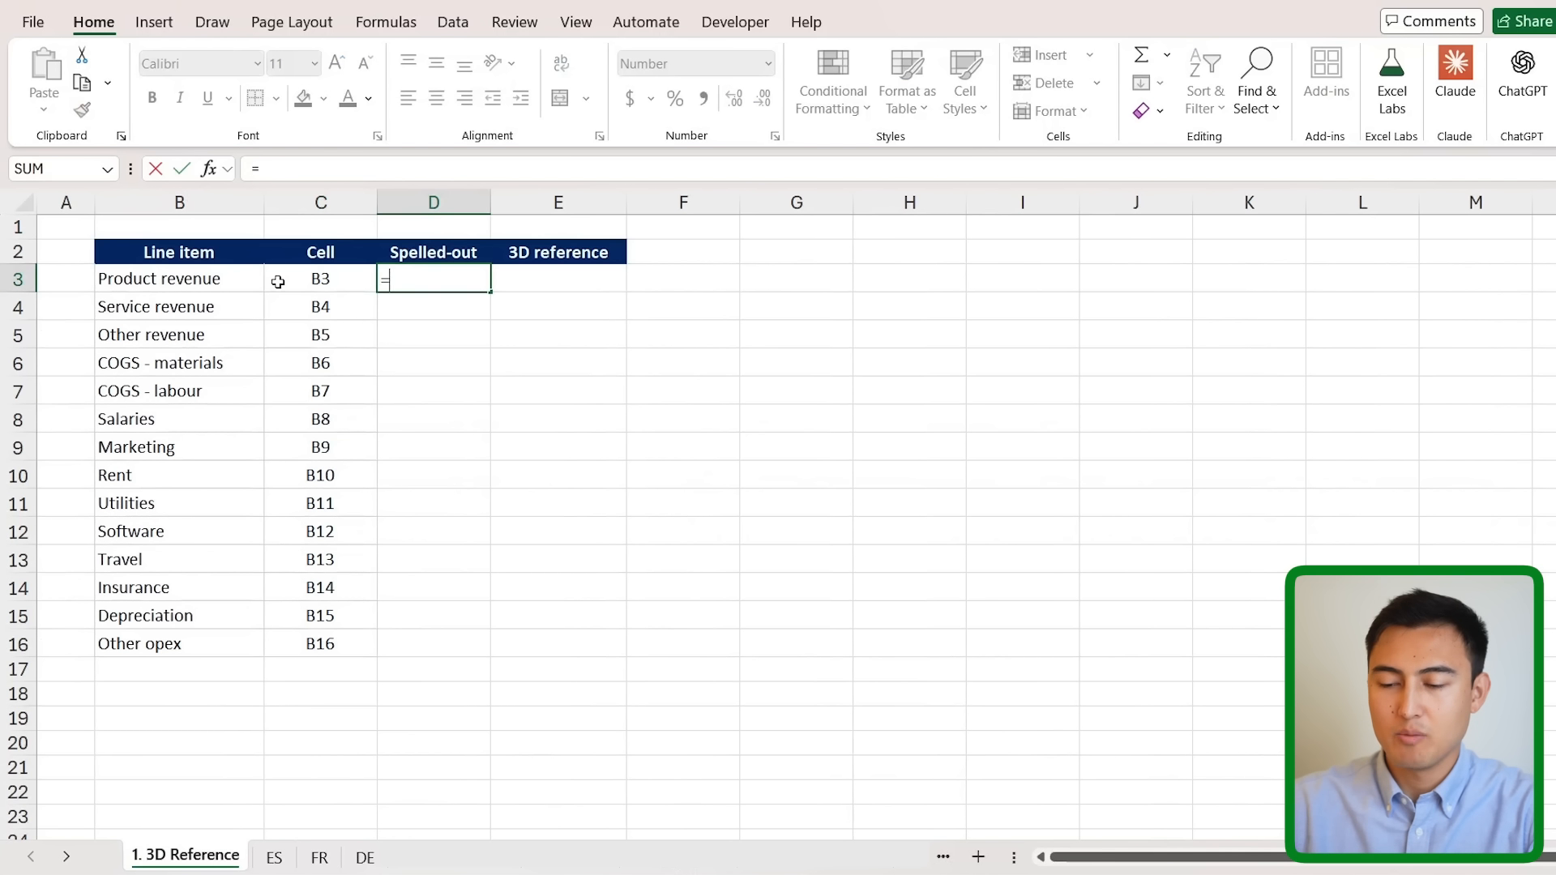
key(ctrl+Page_Down)
click(278, 281)
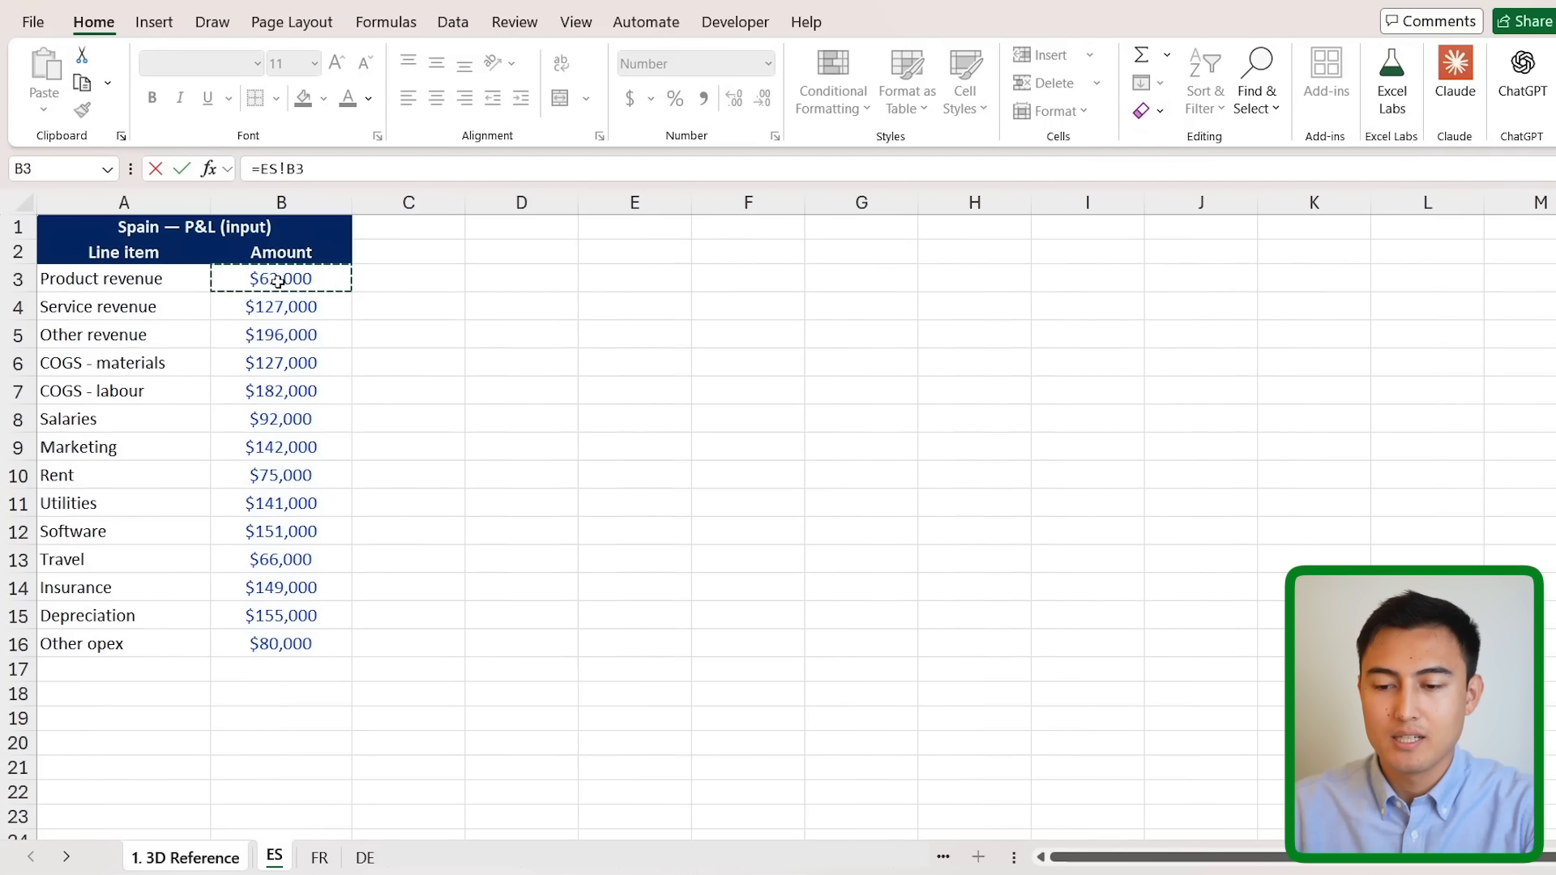
text(+)
key(ctrl+Page_Down)
click(278, 282)
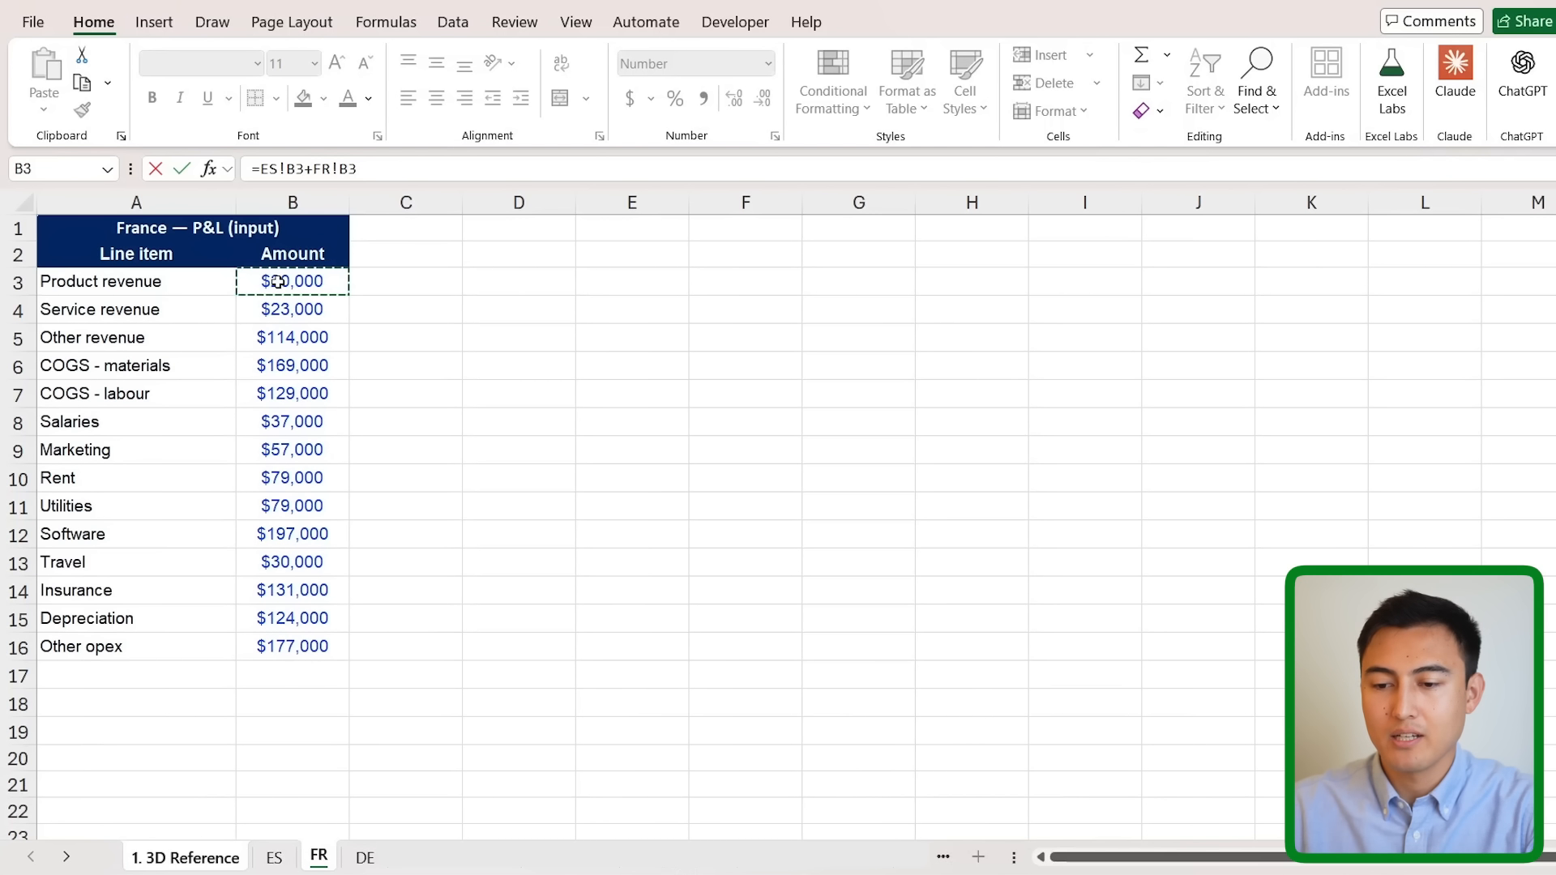
text(+)
key(ctrl+Page_Down)
click(278, 281)
key(Return)
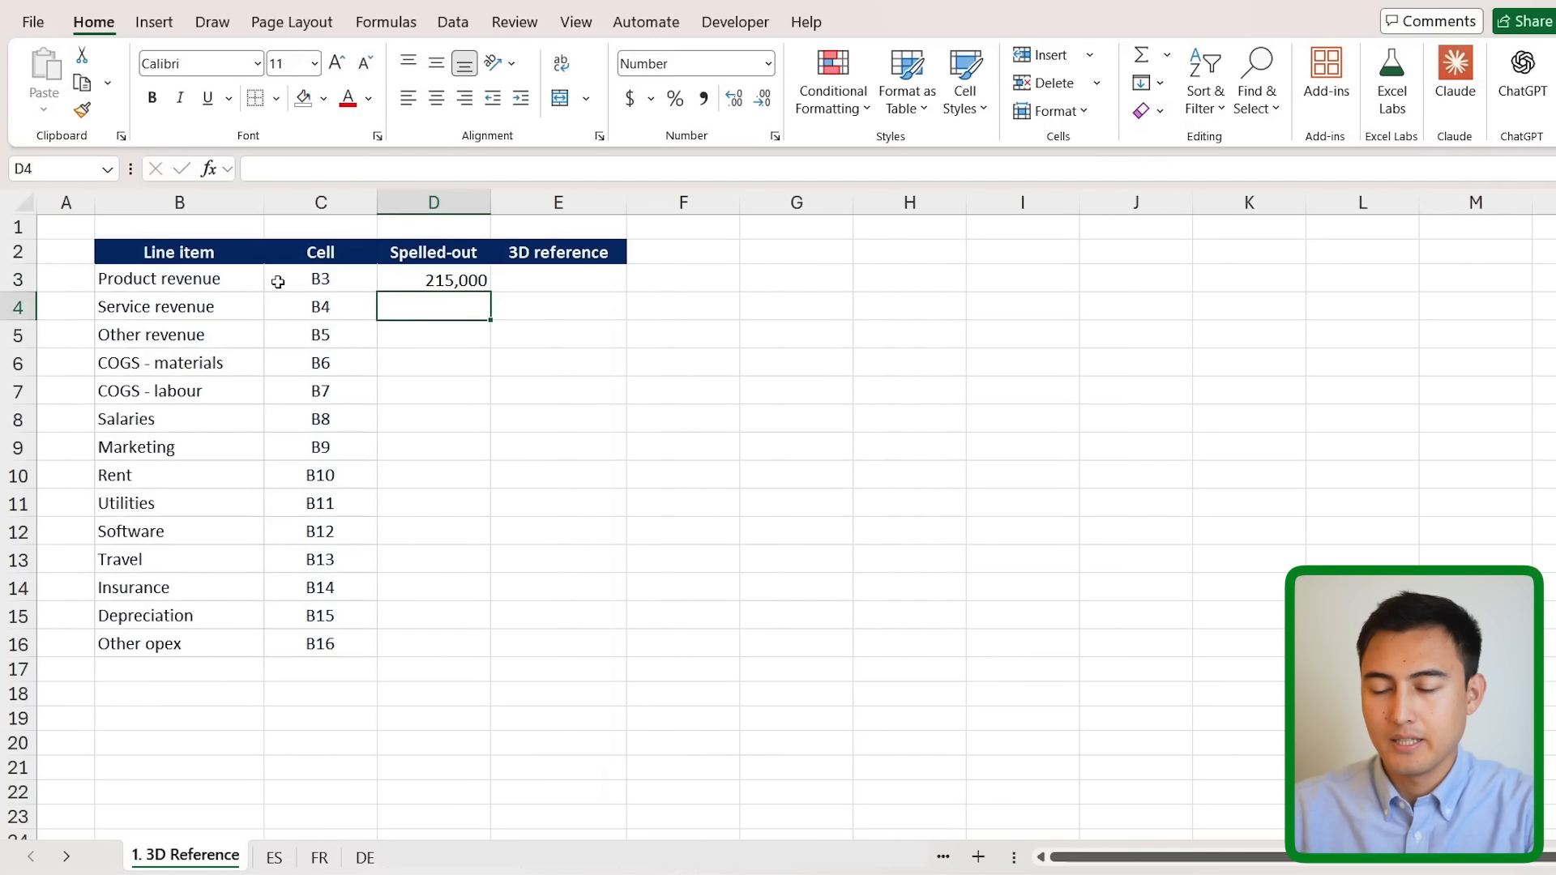
key(Up)
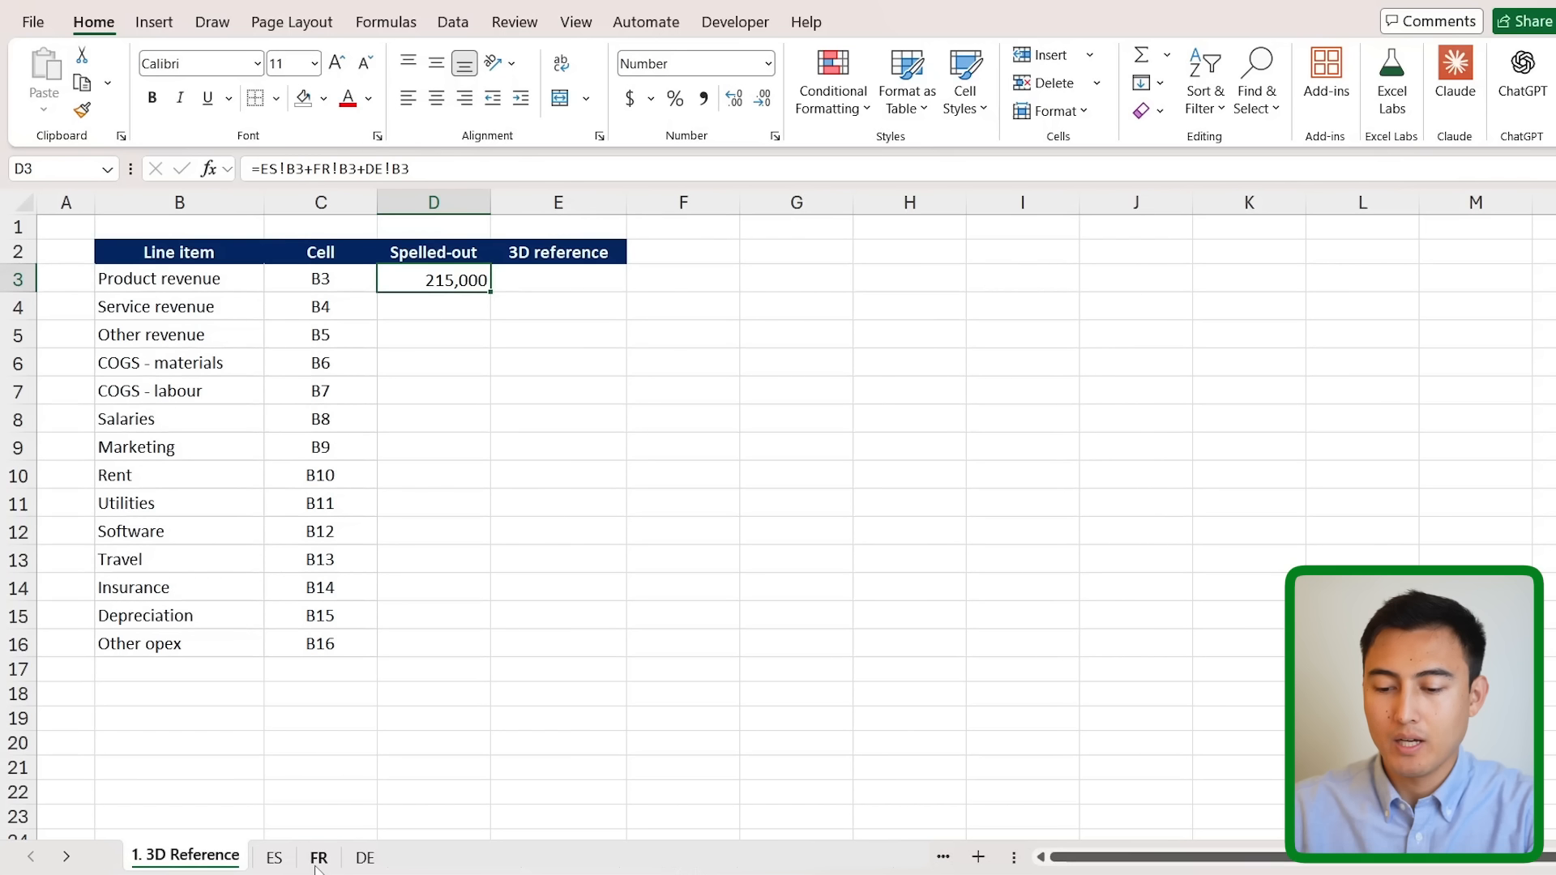
- Duplicate the FR sheet as 'FR (2)' and return to the 3D Reference sheet
click(318, 859)
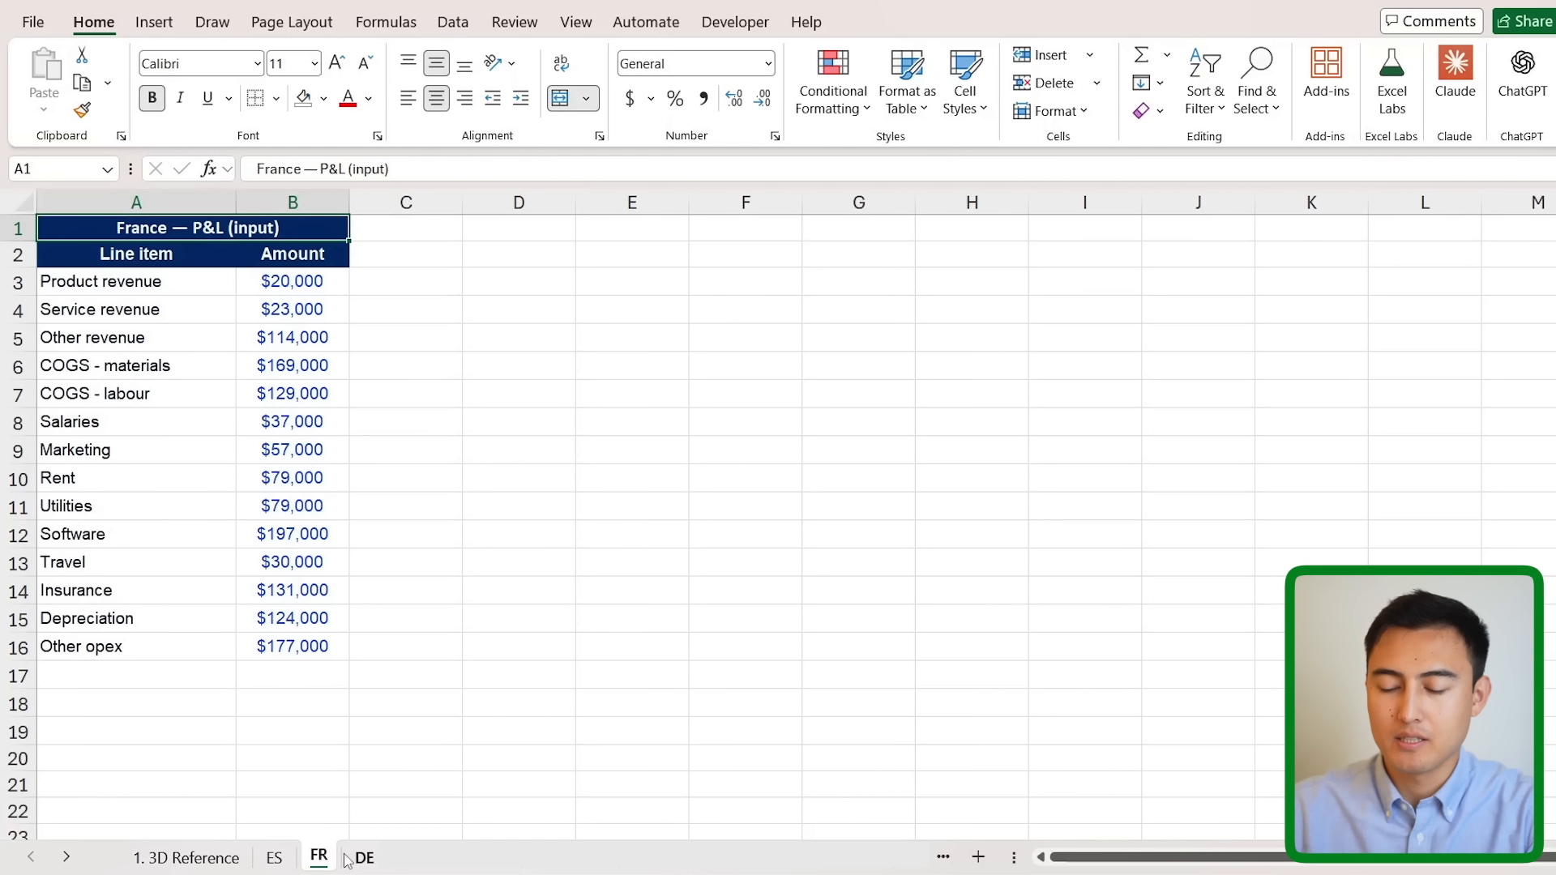
drag(320, 860, 354, 867)
click(170, 857)
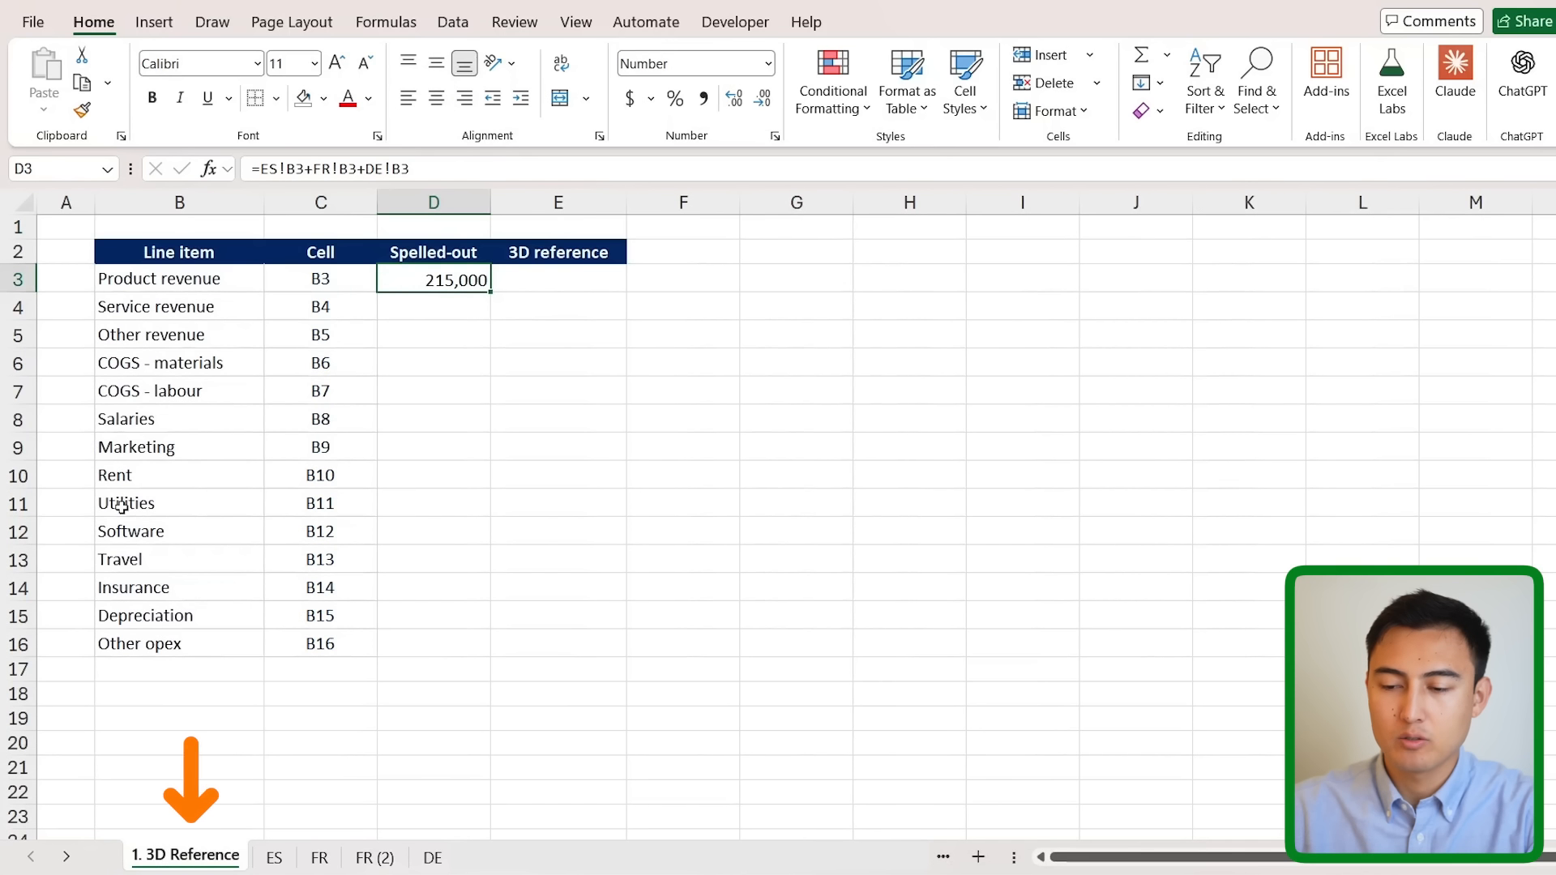
- Re-edit D3's spelled-out formula and keep it unchanged
click(414, 170)
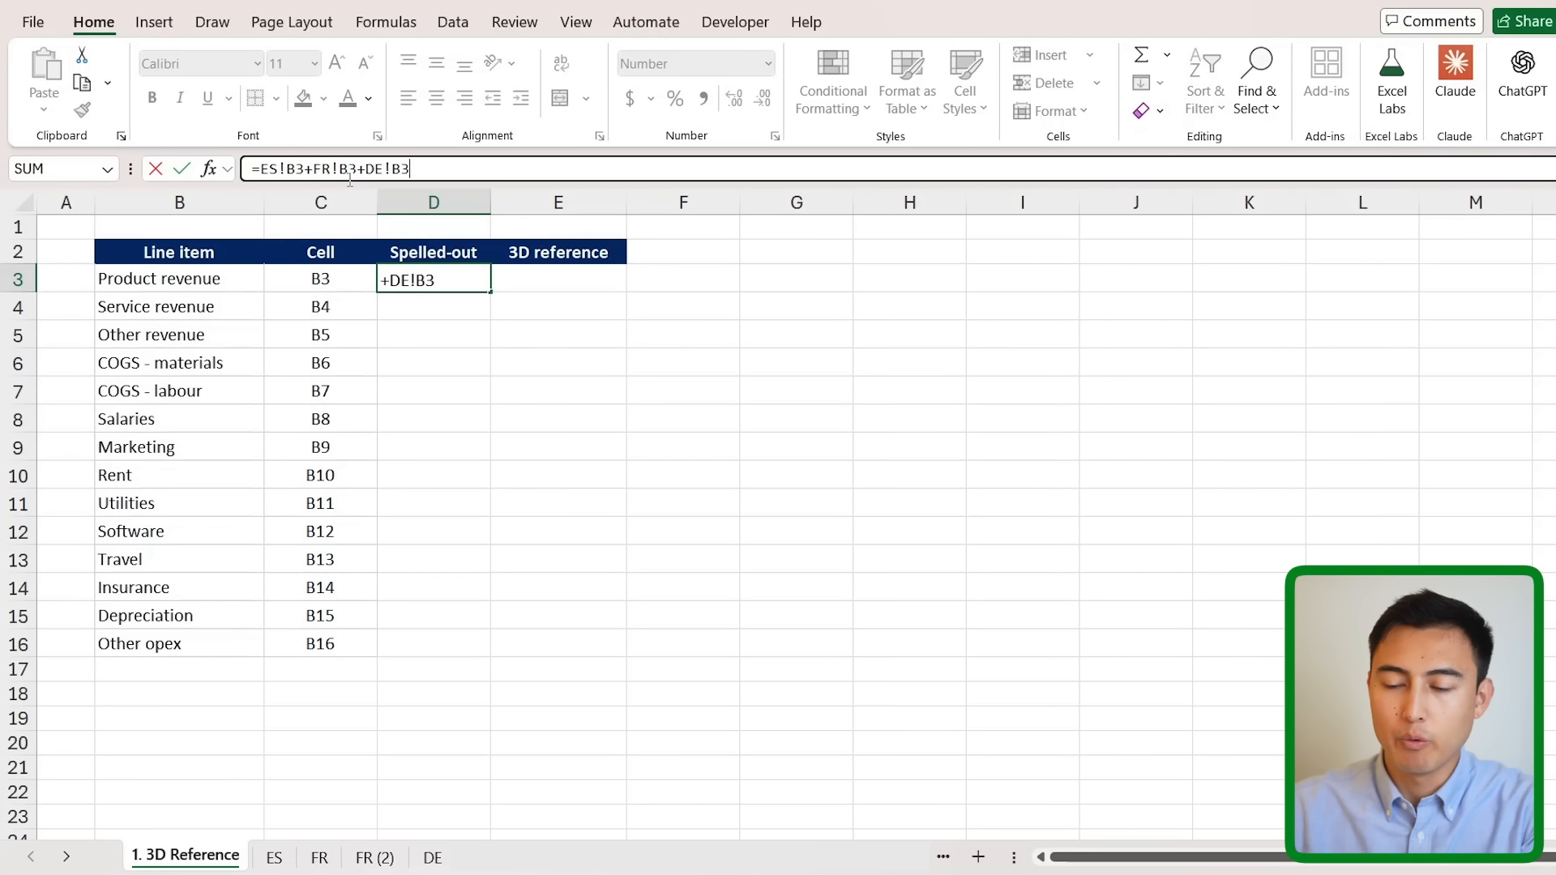
text(+)
key(BackSpace)
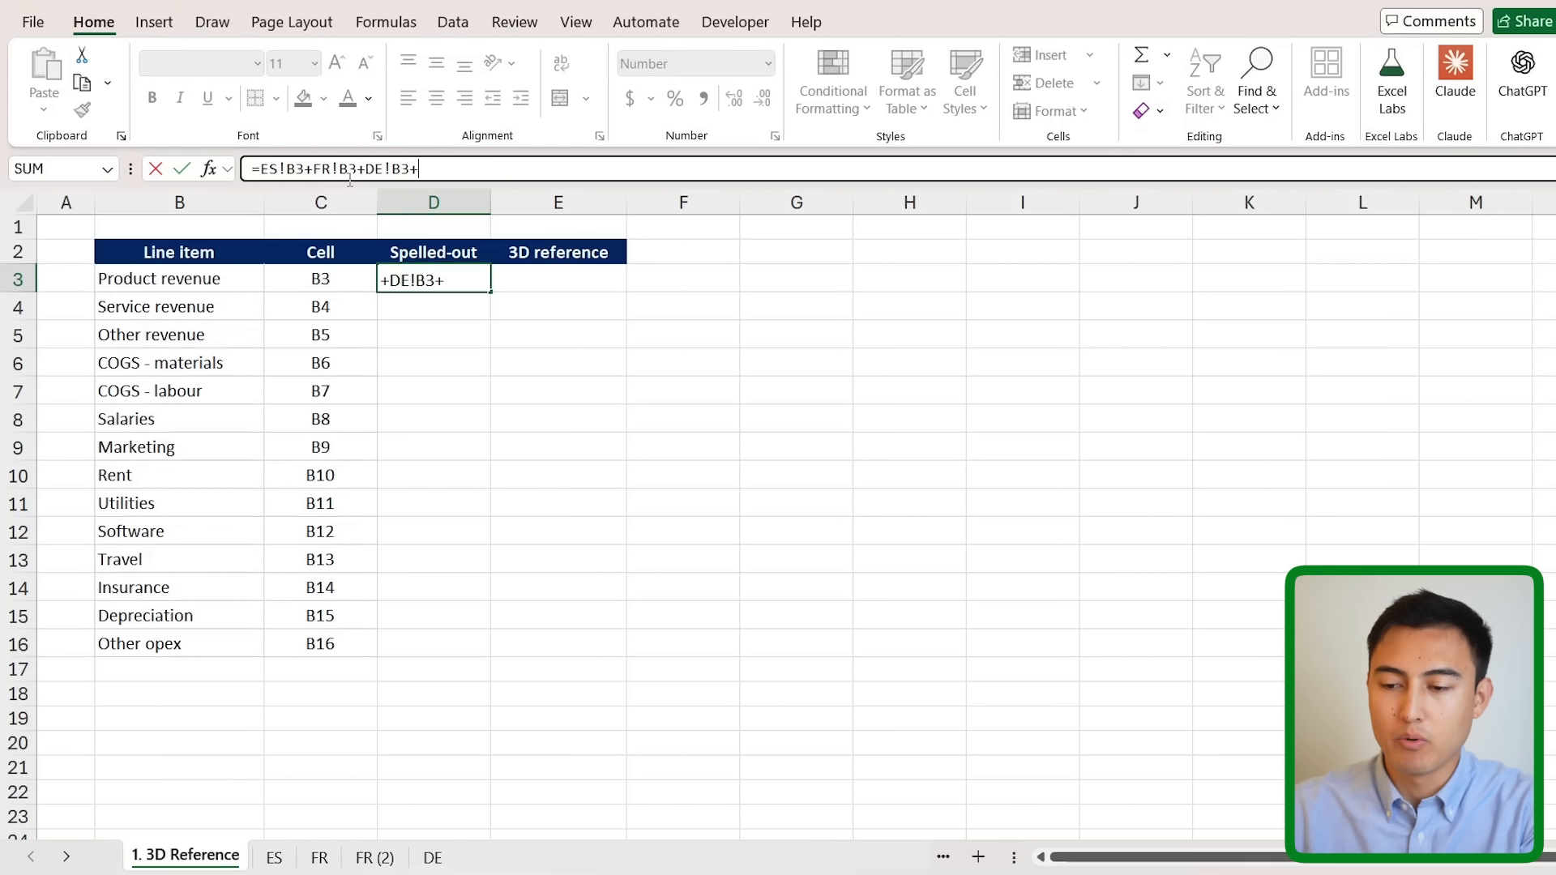
key(Tab)
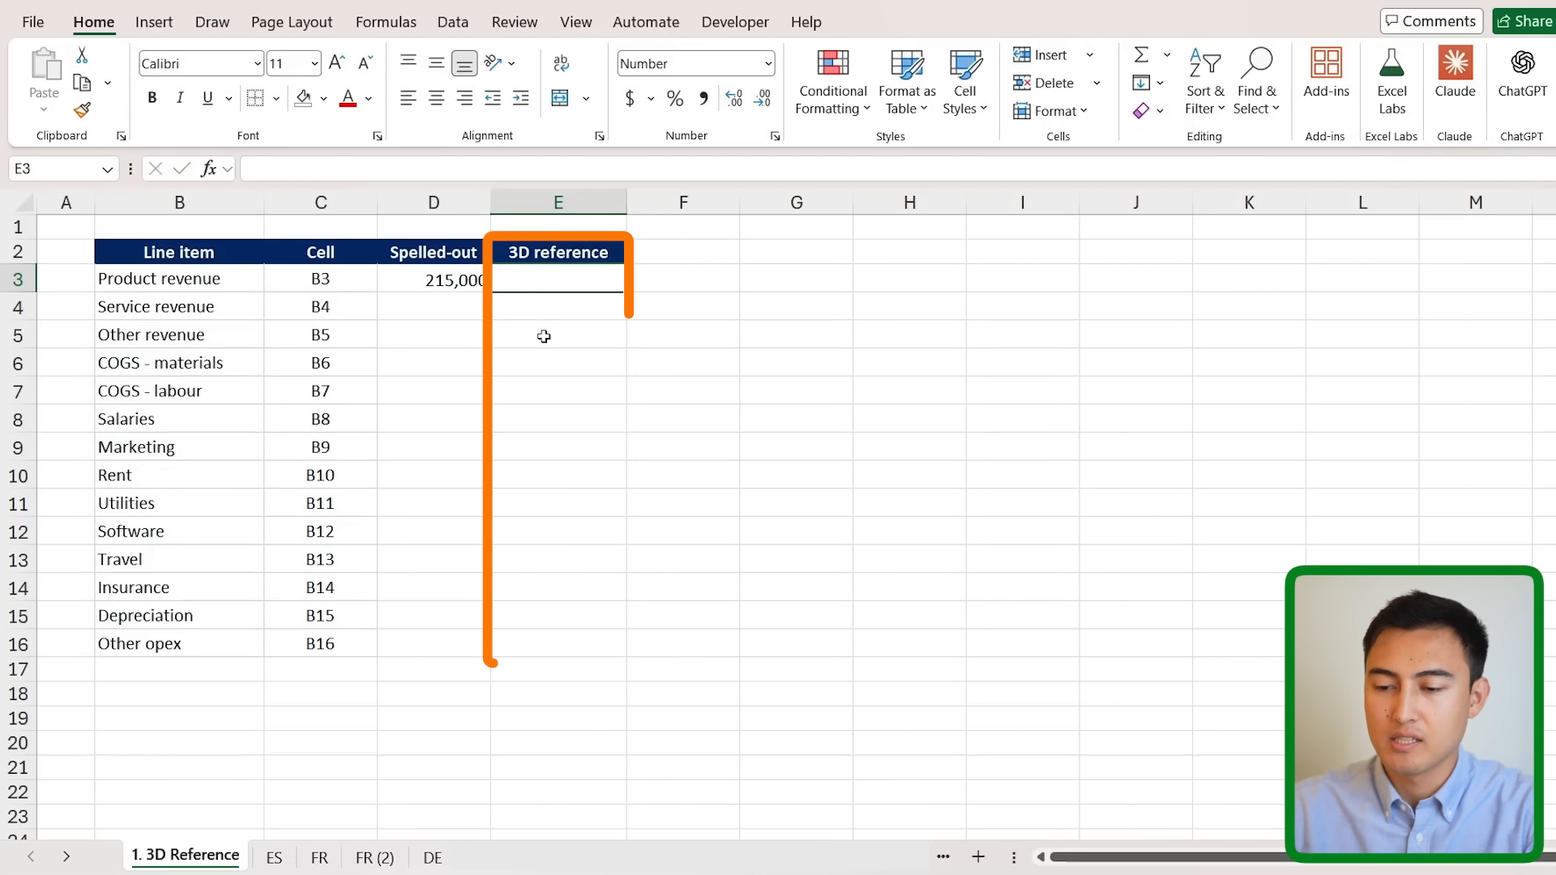
- Enter =SUM(ES:DE!B3) in E3, returning 235,000
text(=sum)
key(Tab)
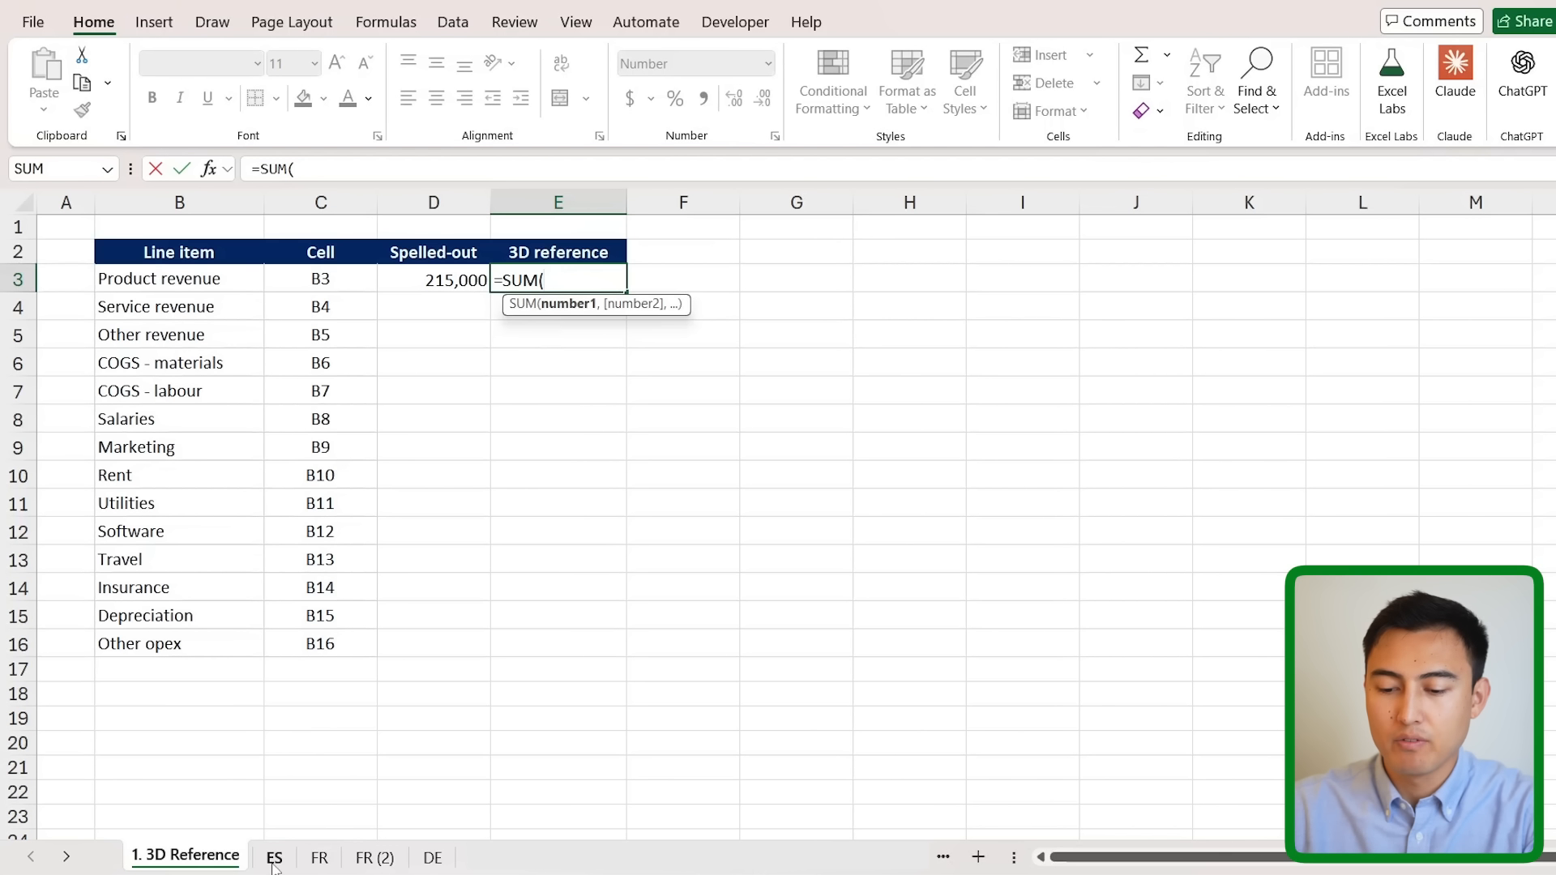
text(ES:)
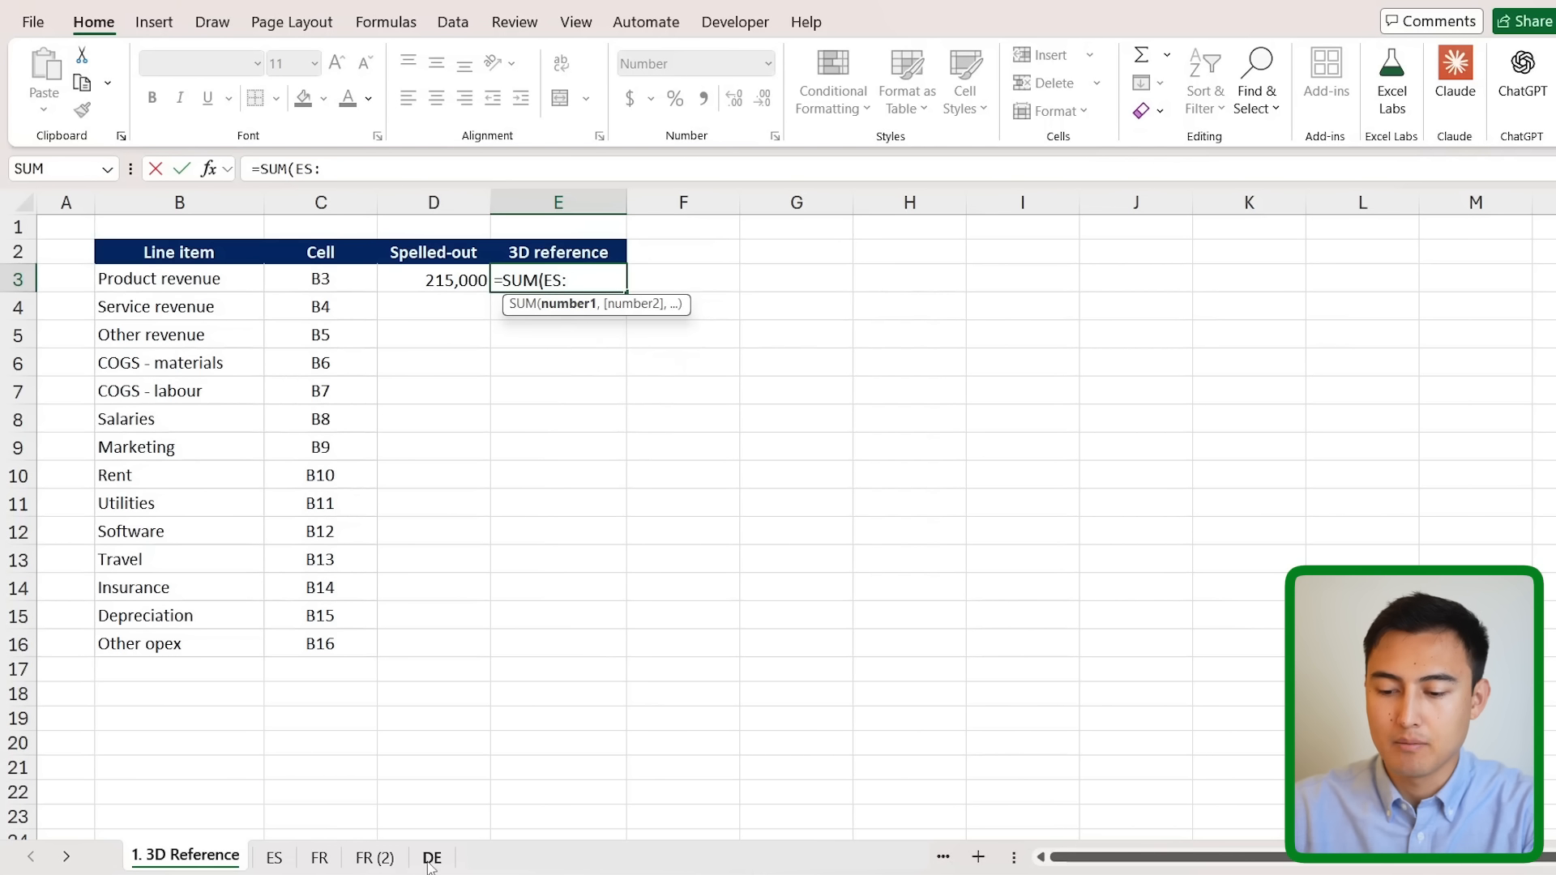
text(DE)
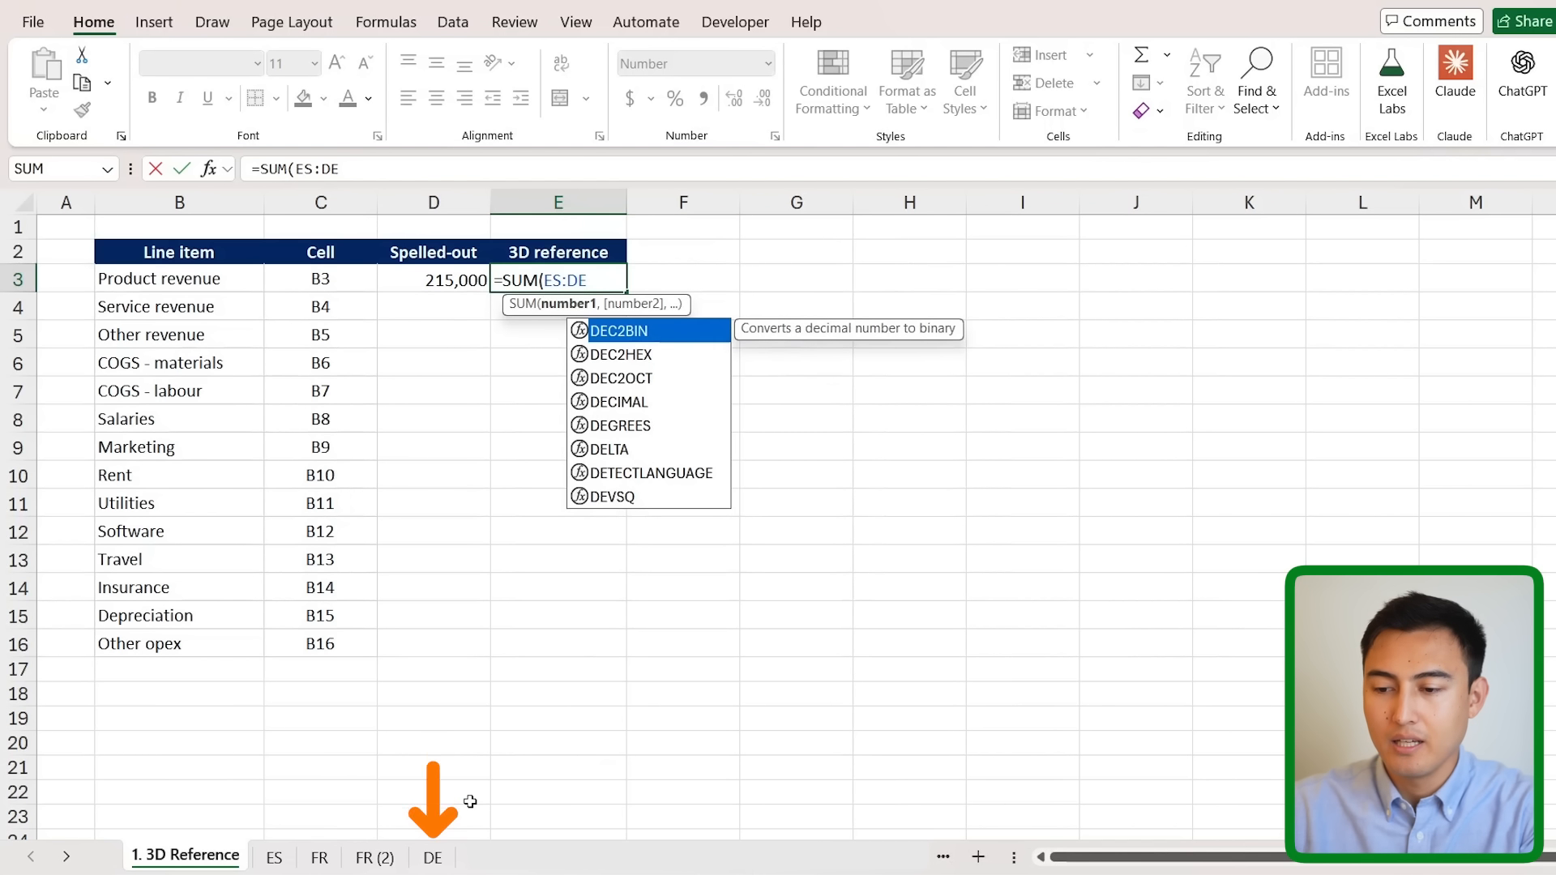
text(!)
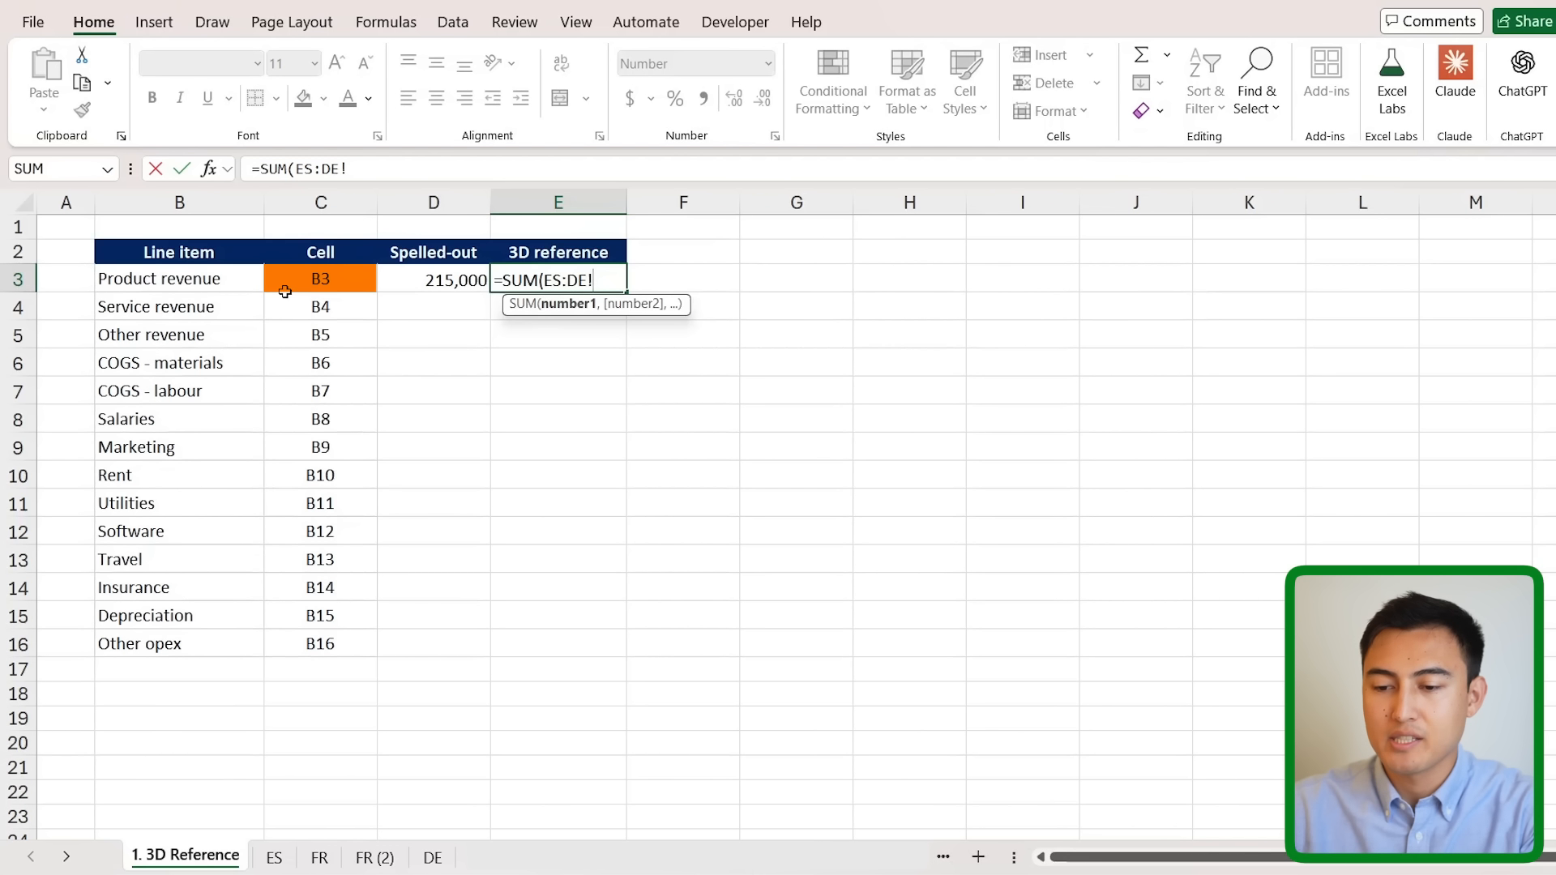
text(B3)
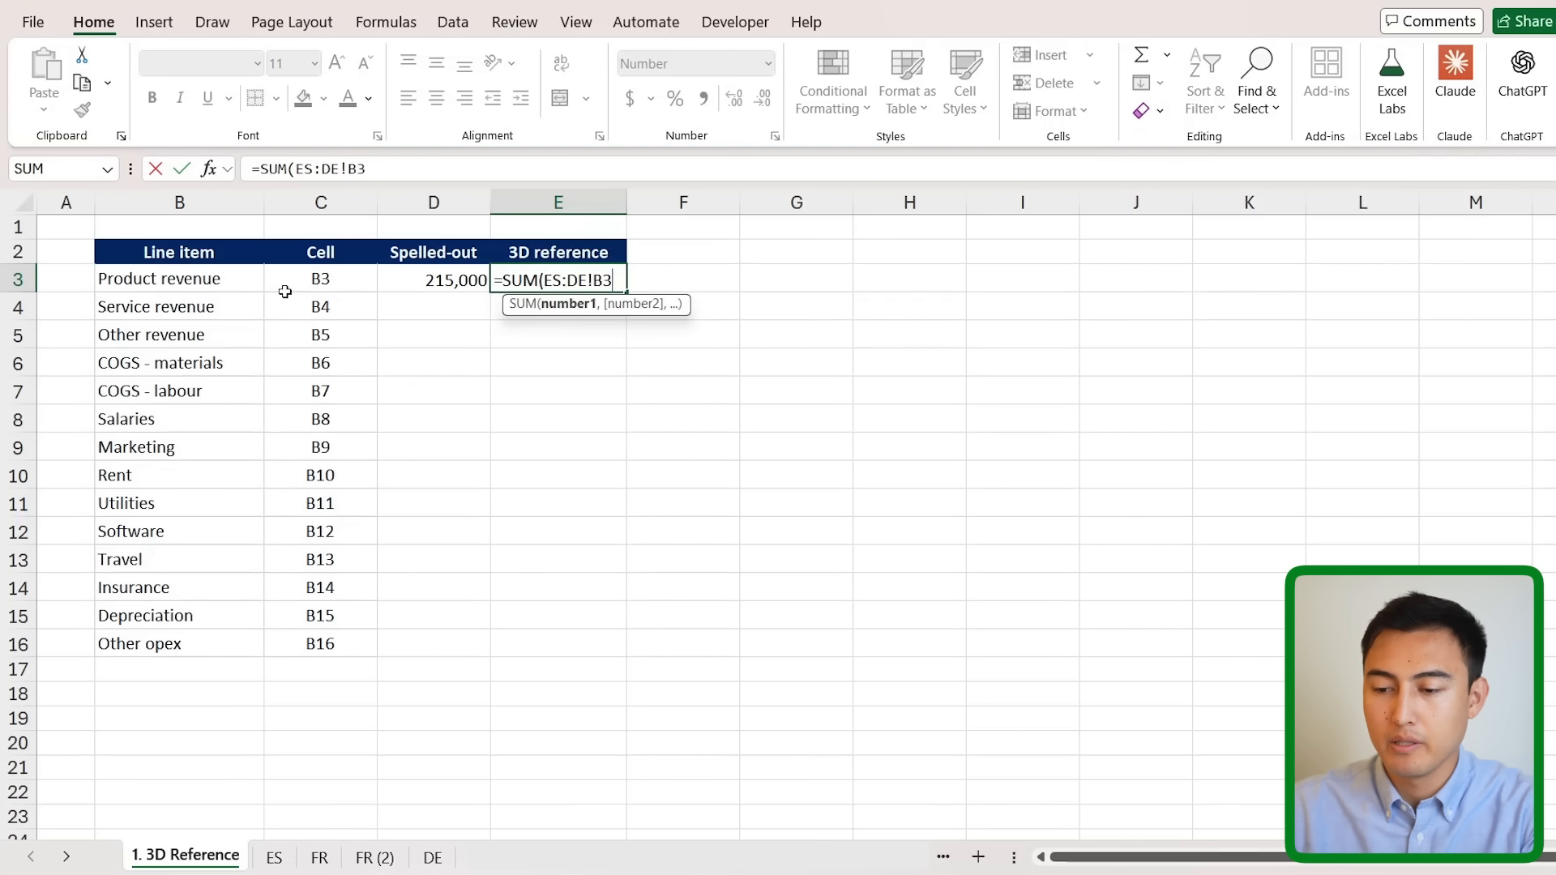
key(Return)
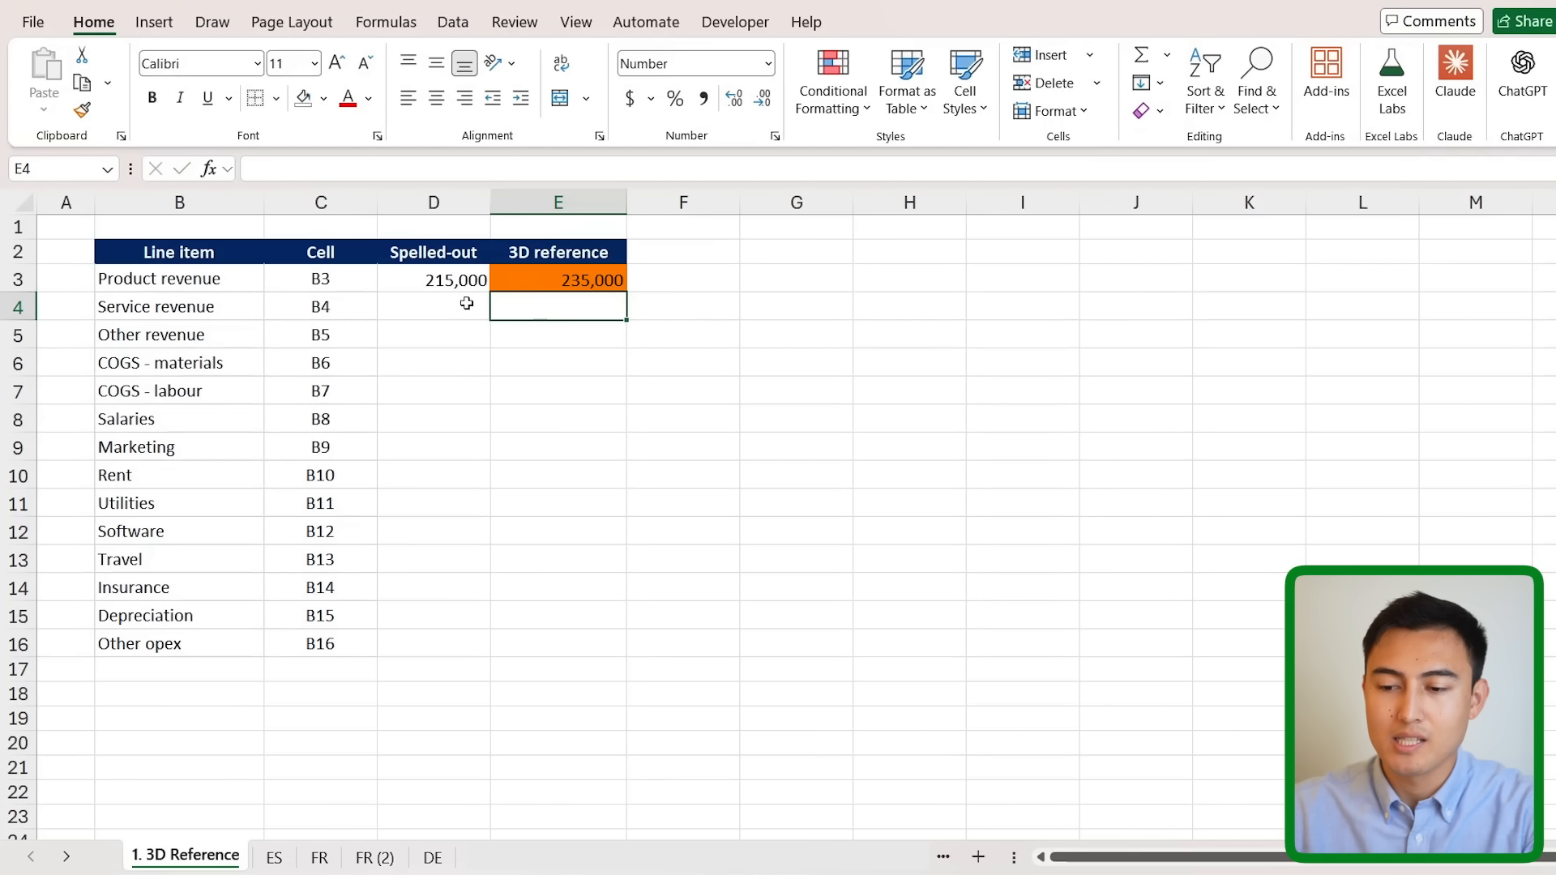
key(Up)
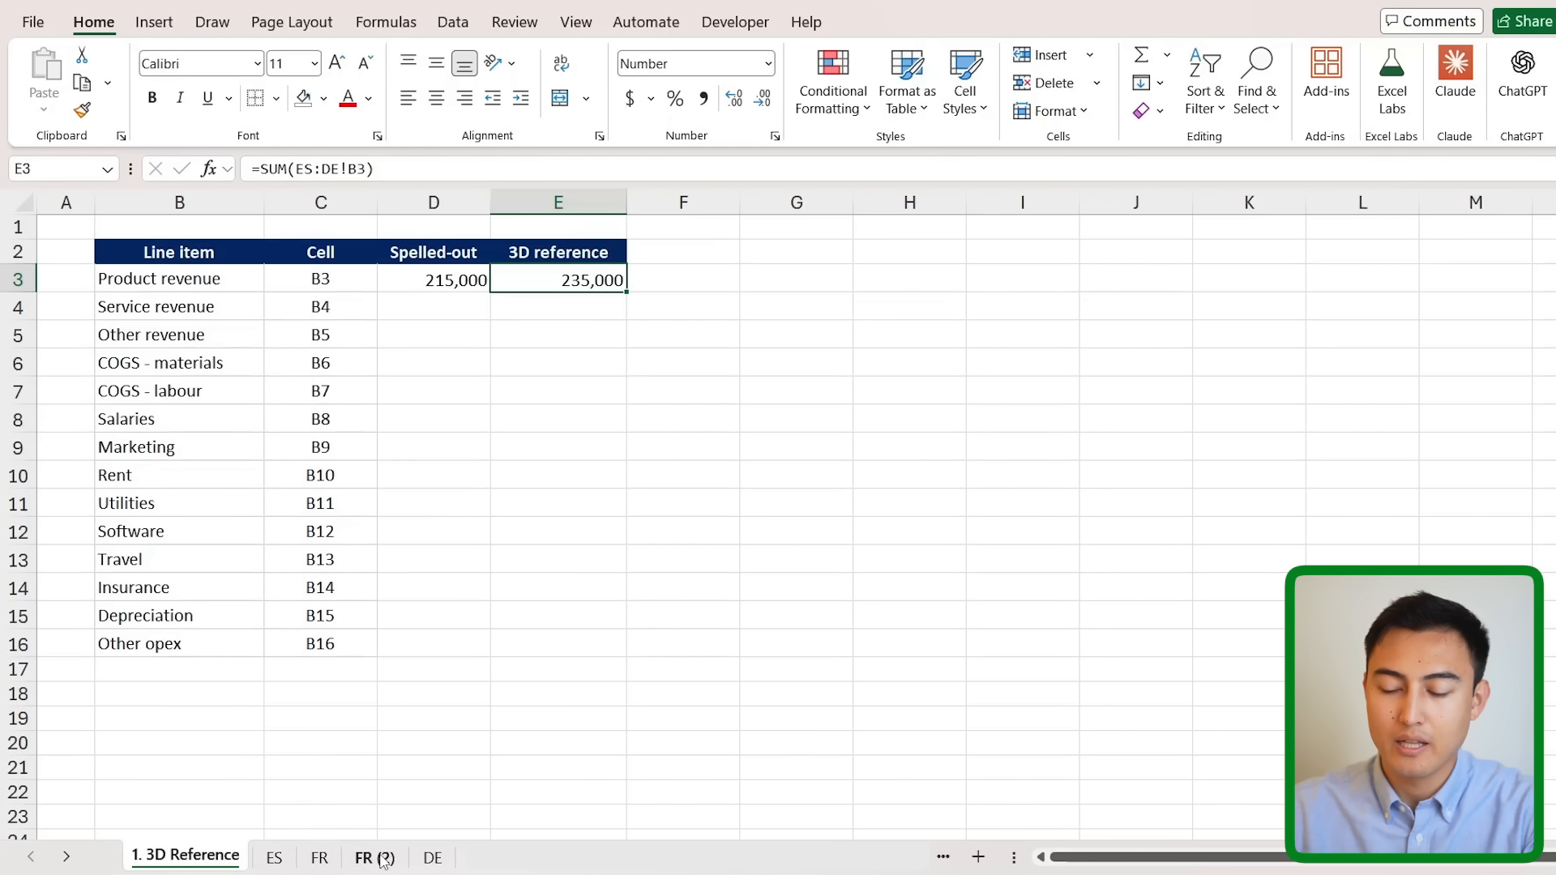
- Delete the 'FR (2)' sheet
right_click(381, 857)
click(436, 544)
click(893, 482)
- Copy the ES sheet to 'ES (2)' and check the 3D total rises to 277,000
key(ctrl+Page_Up)
key(ctrl+Page_Up)
key(ctrl+Page_Up)
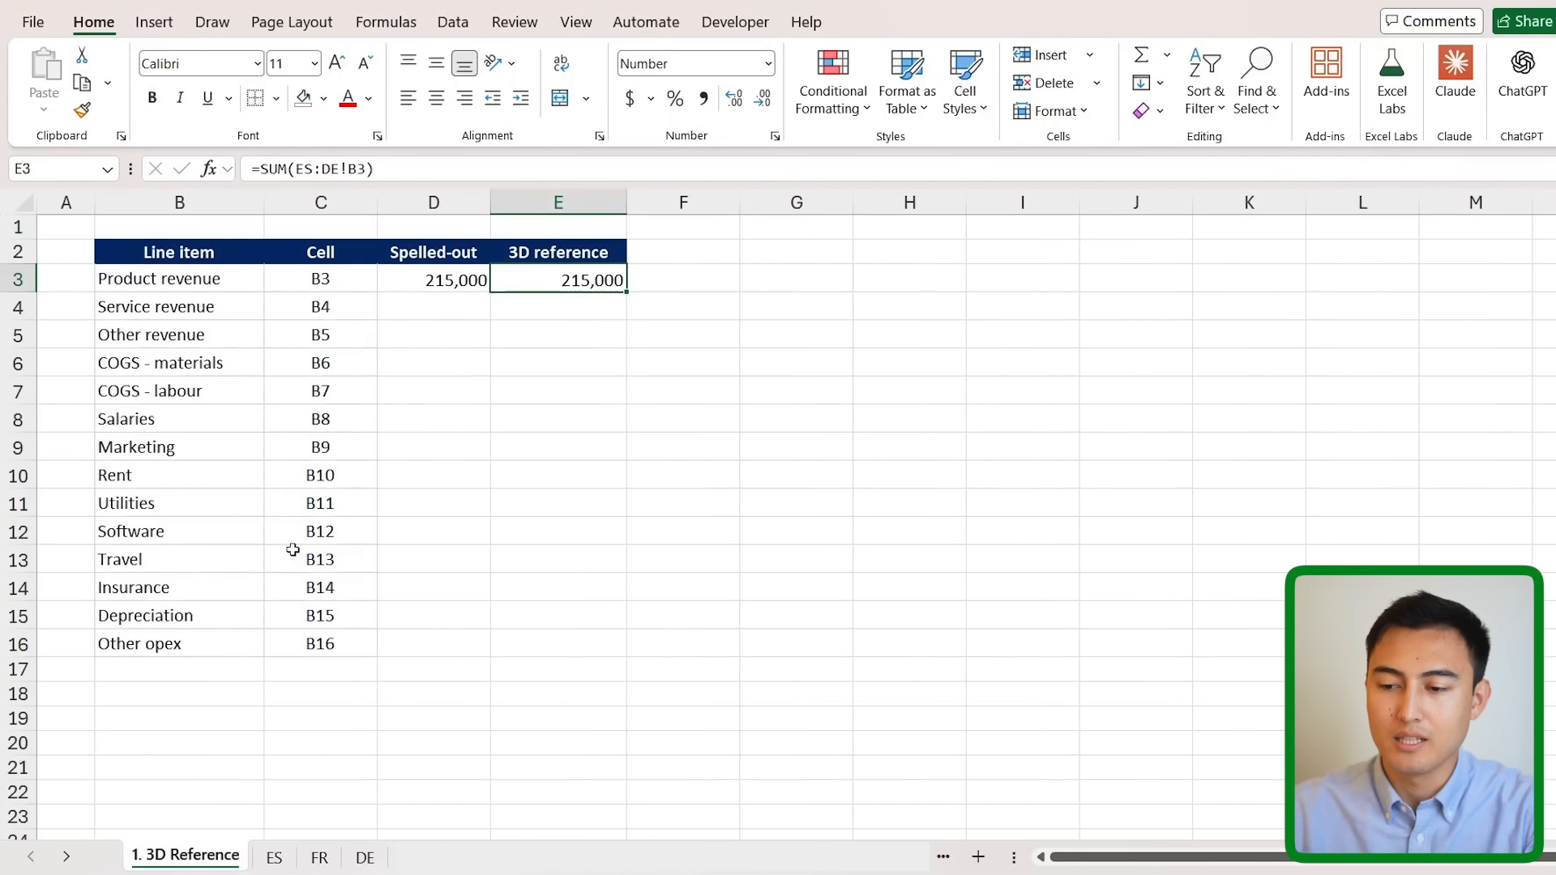
click(274, 858)
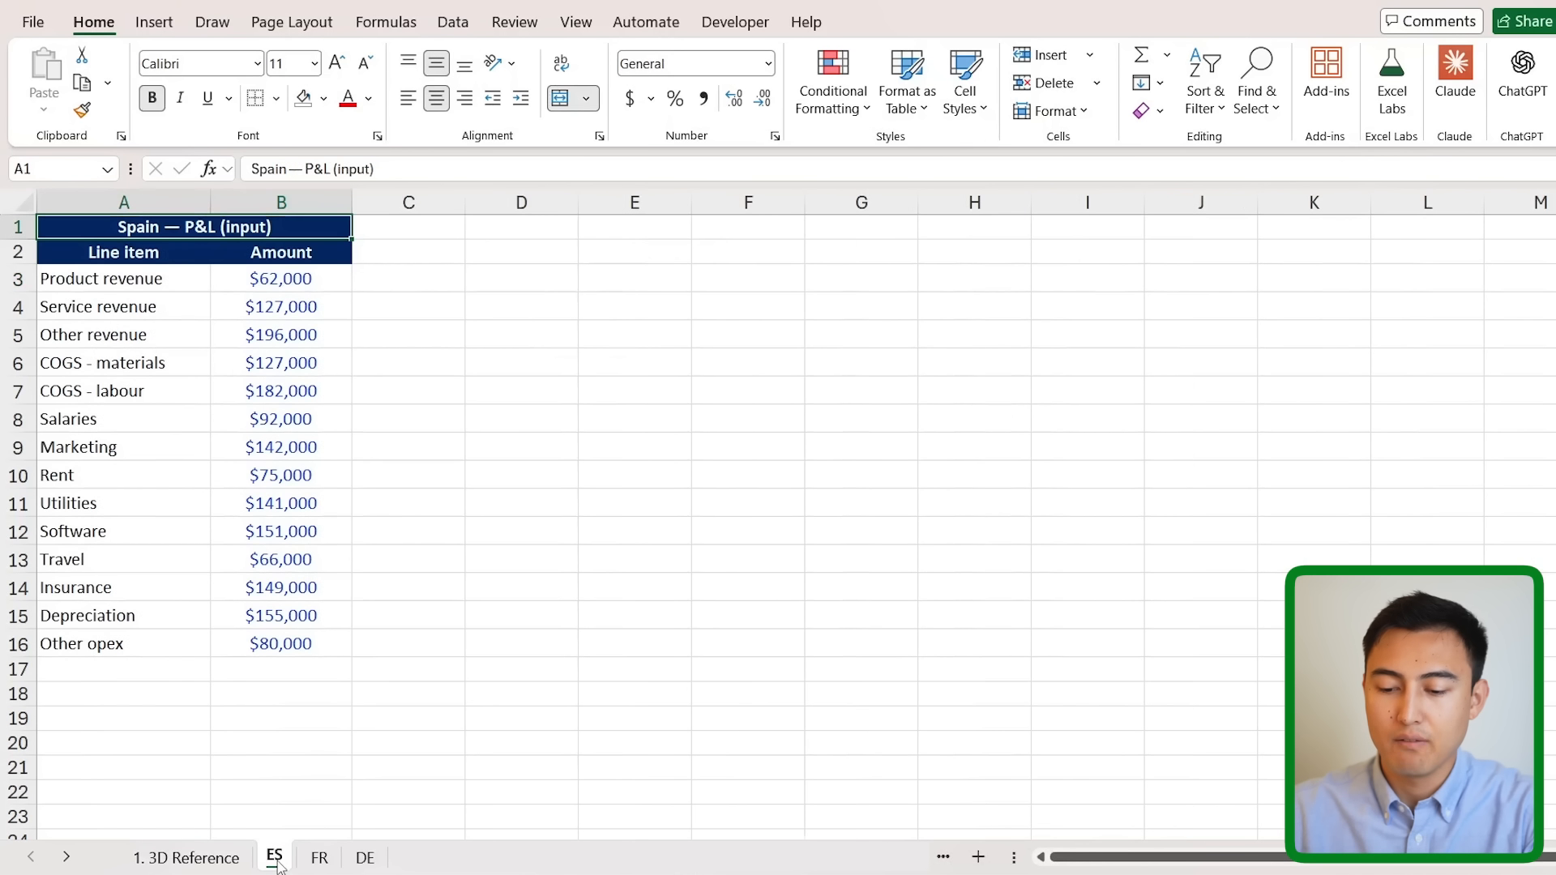
drag(299, 866, 302, 864)
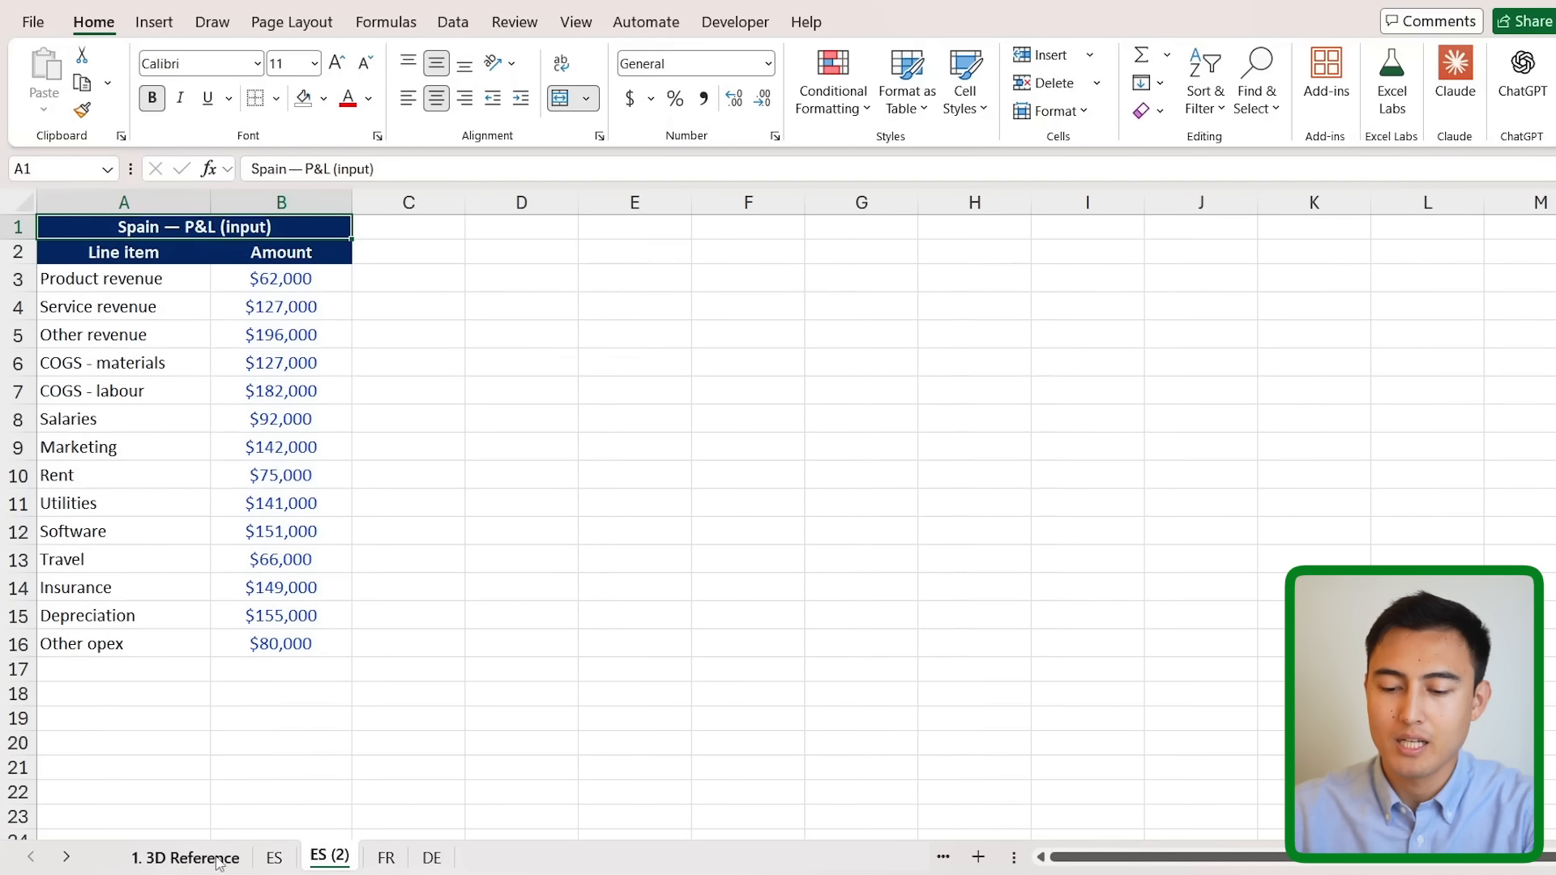
click(173, 859)
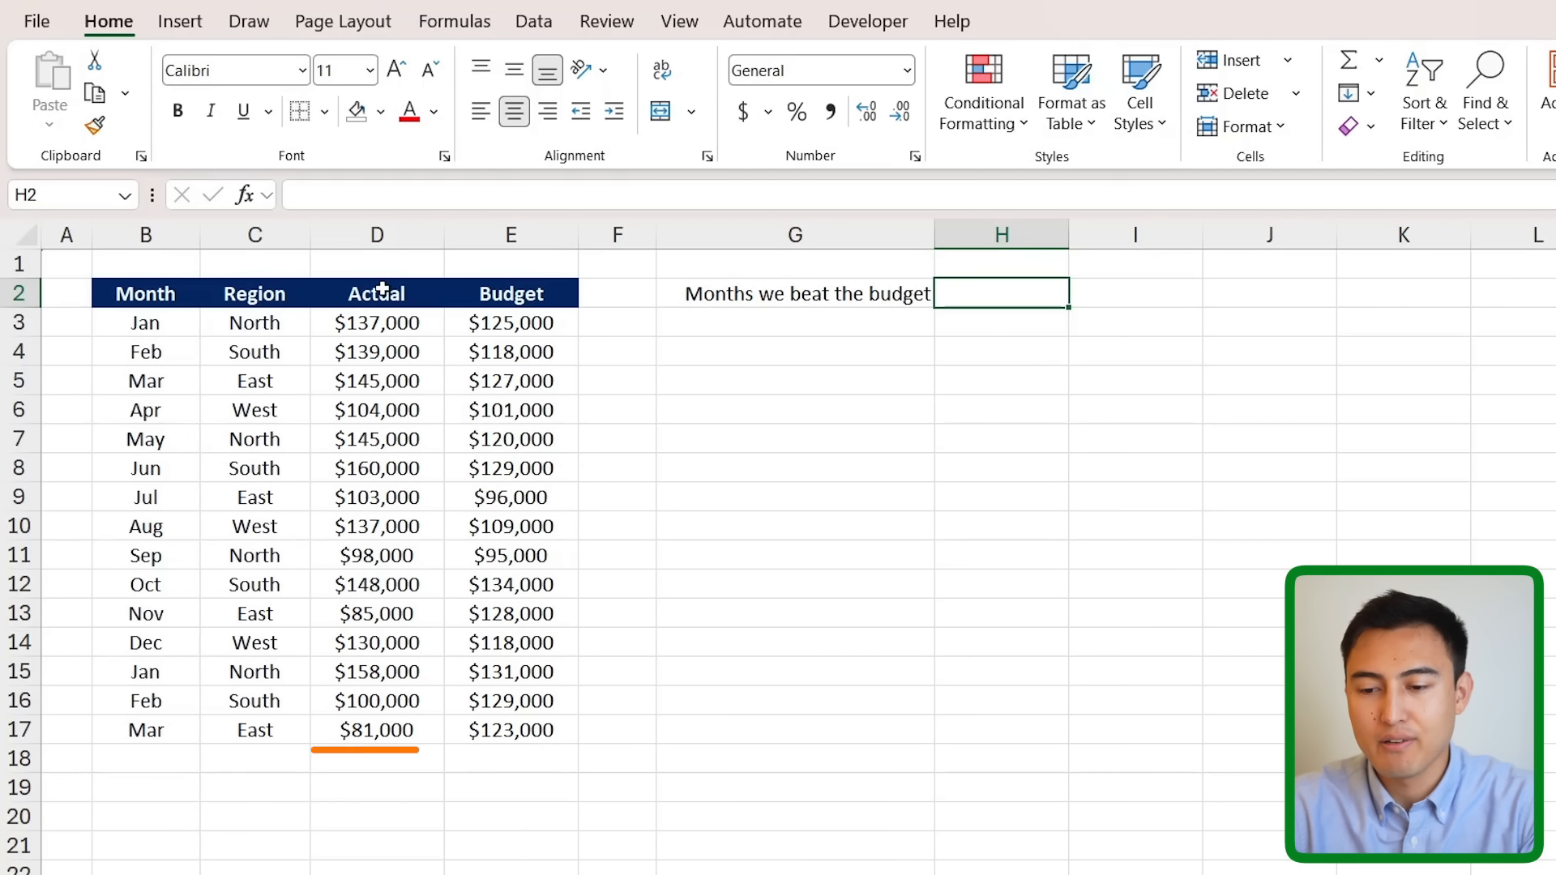
drag(377, 294, 392, 439)
click(496, 324)
drag(496, 349, 524, 551)
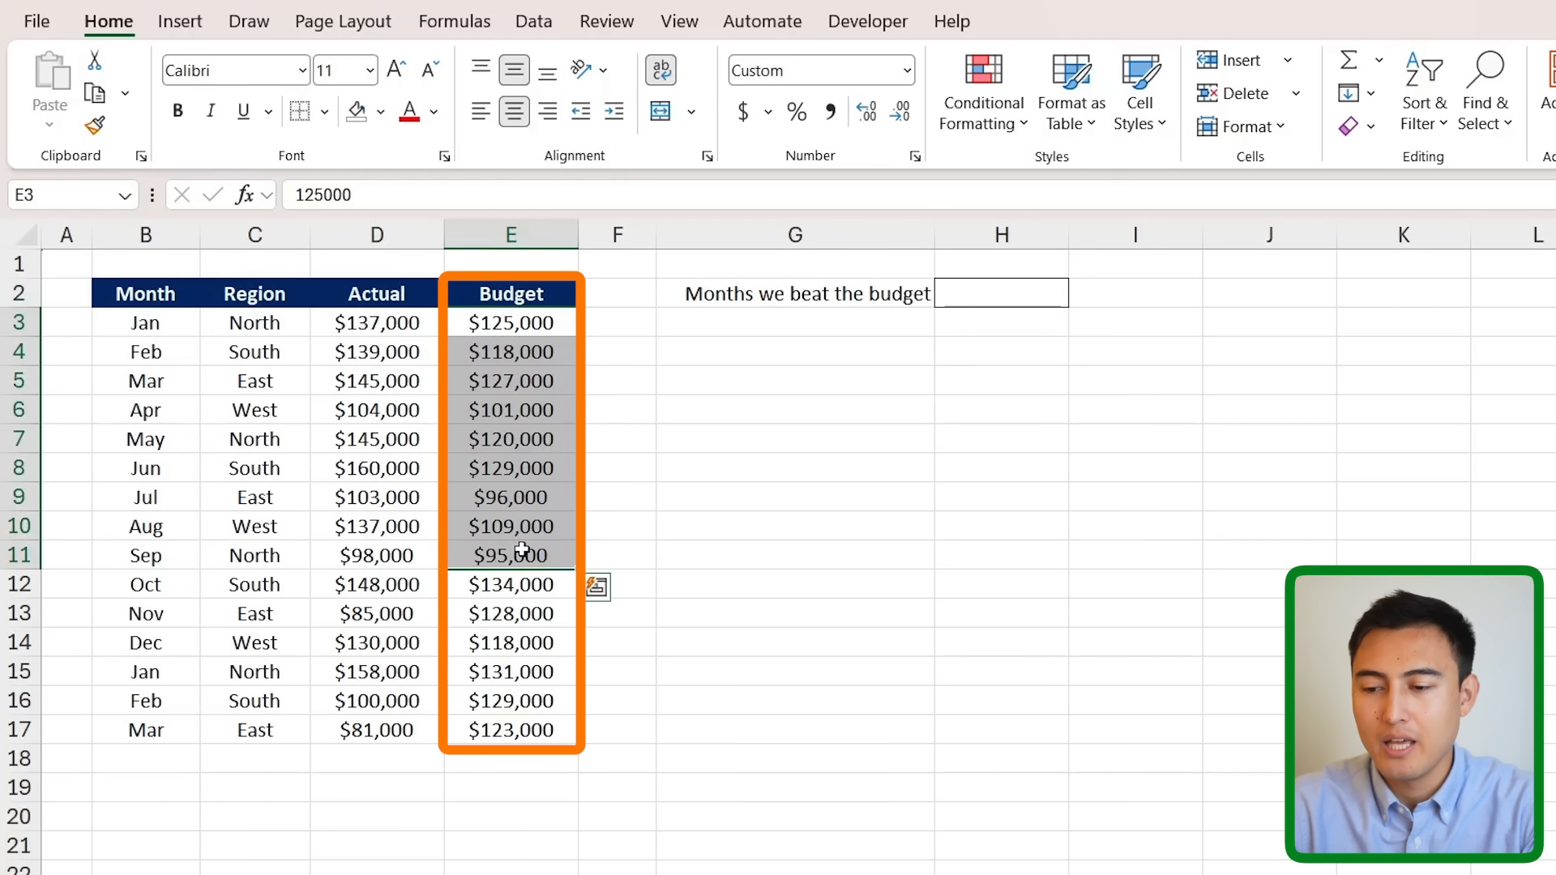
click(1018, 295)
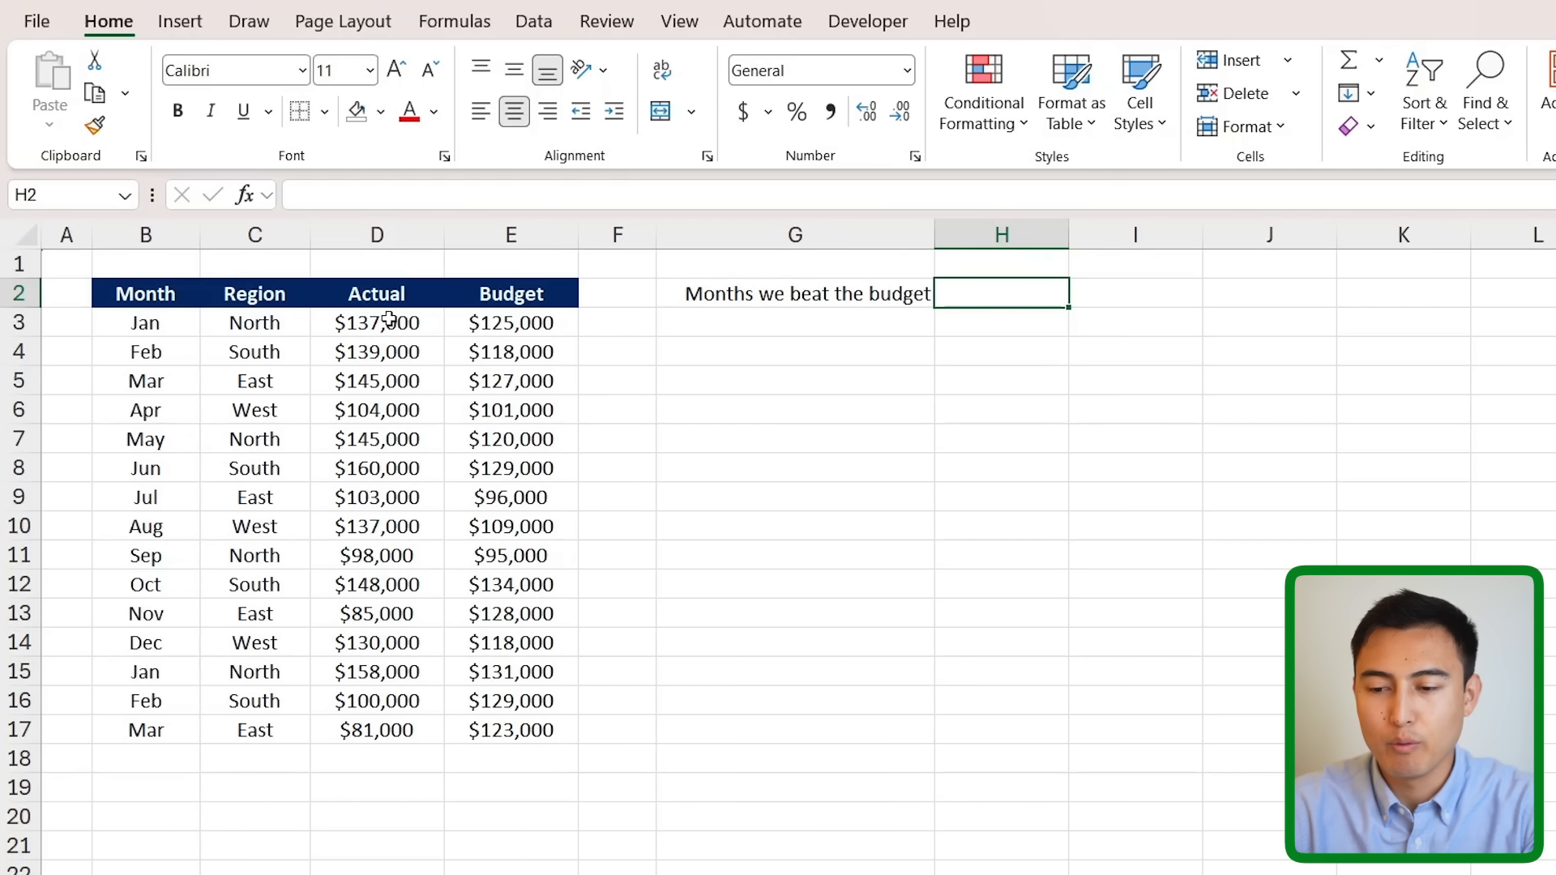
drag(390, 318, 503, 318)
click(985, 299)
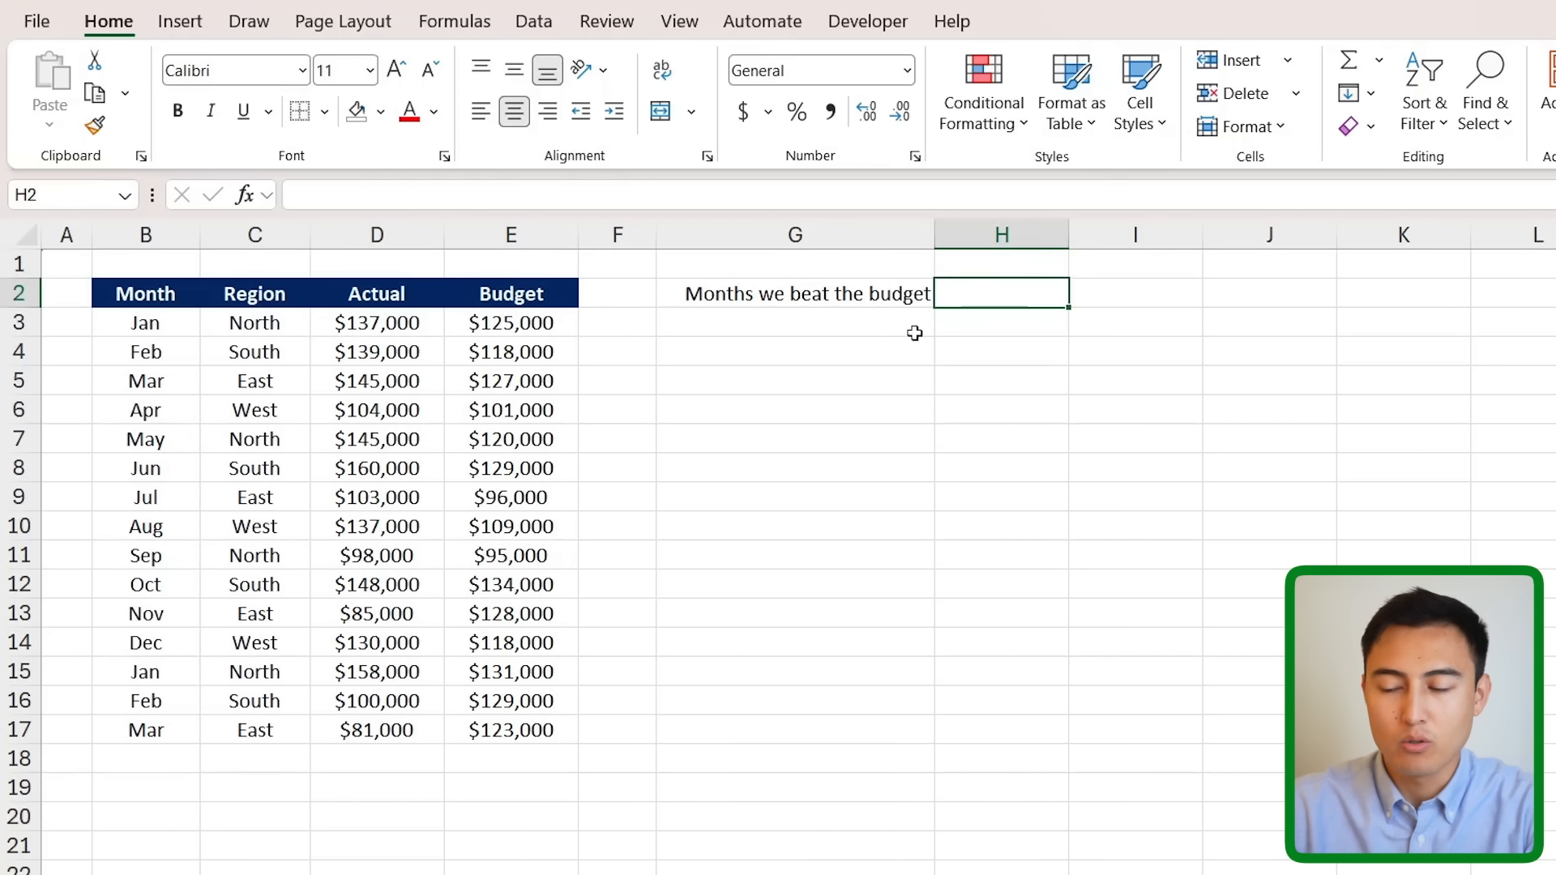
text(=countif)
key(Tab)
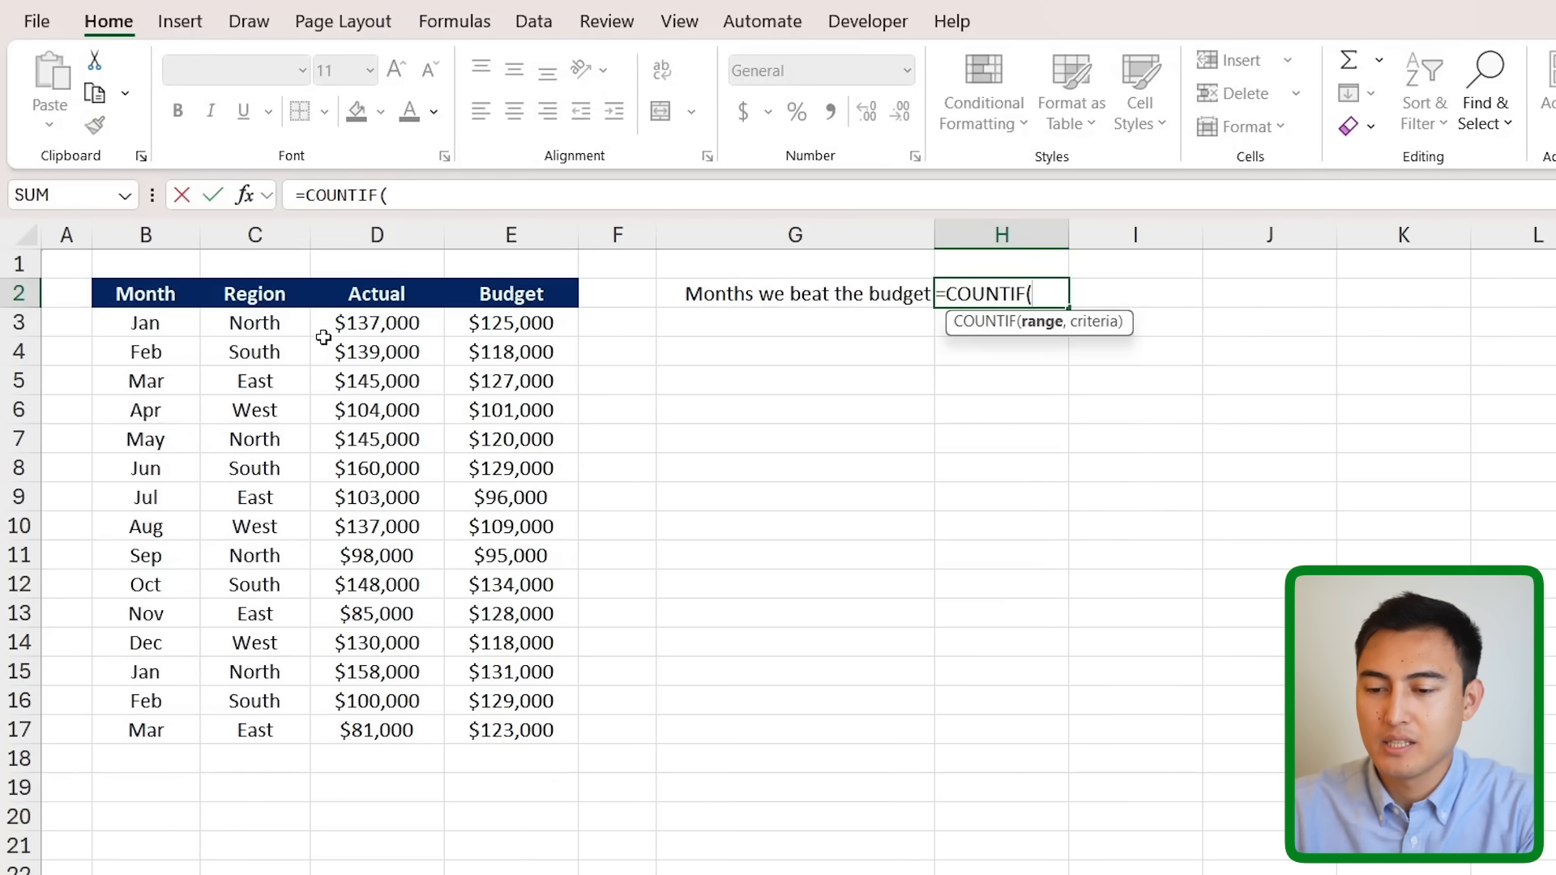
drag(359, 328, 400, 724)
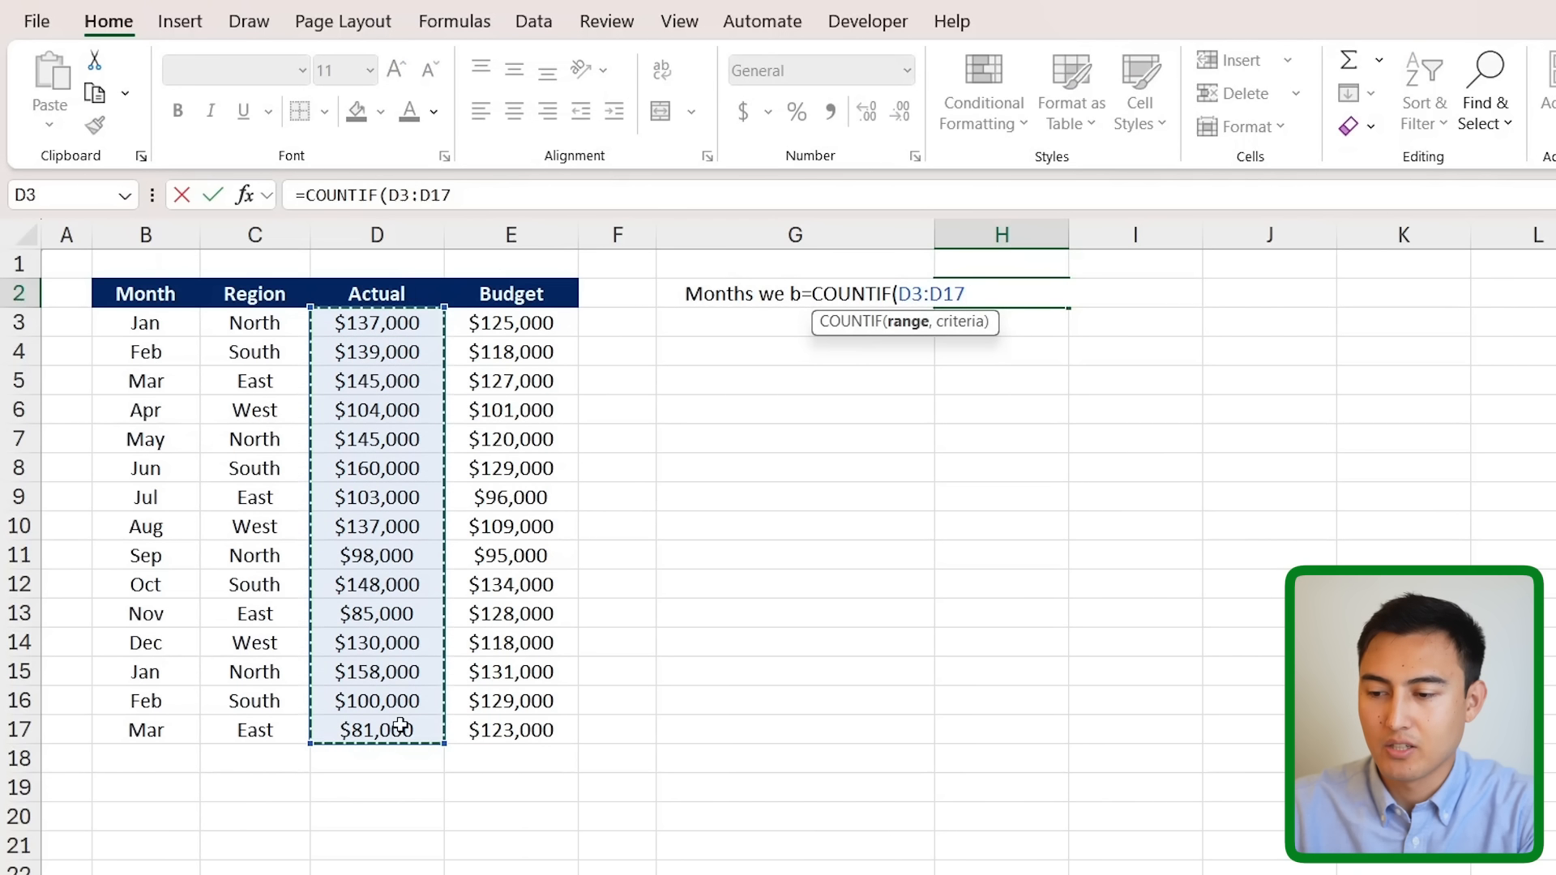
key(shift+Right)
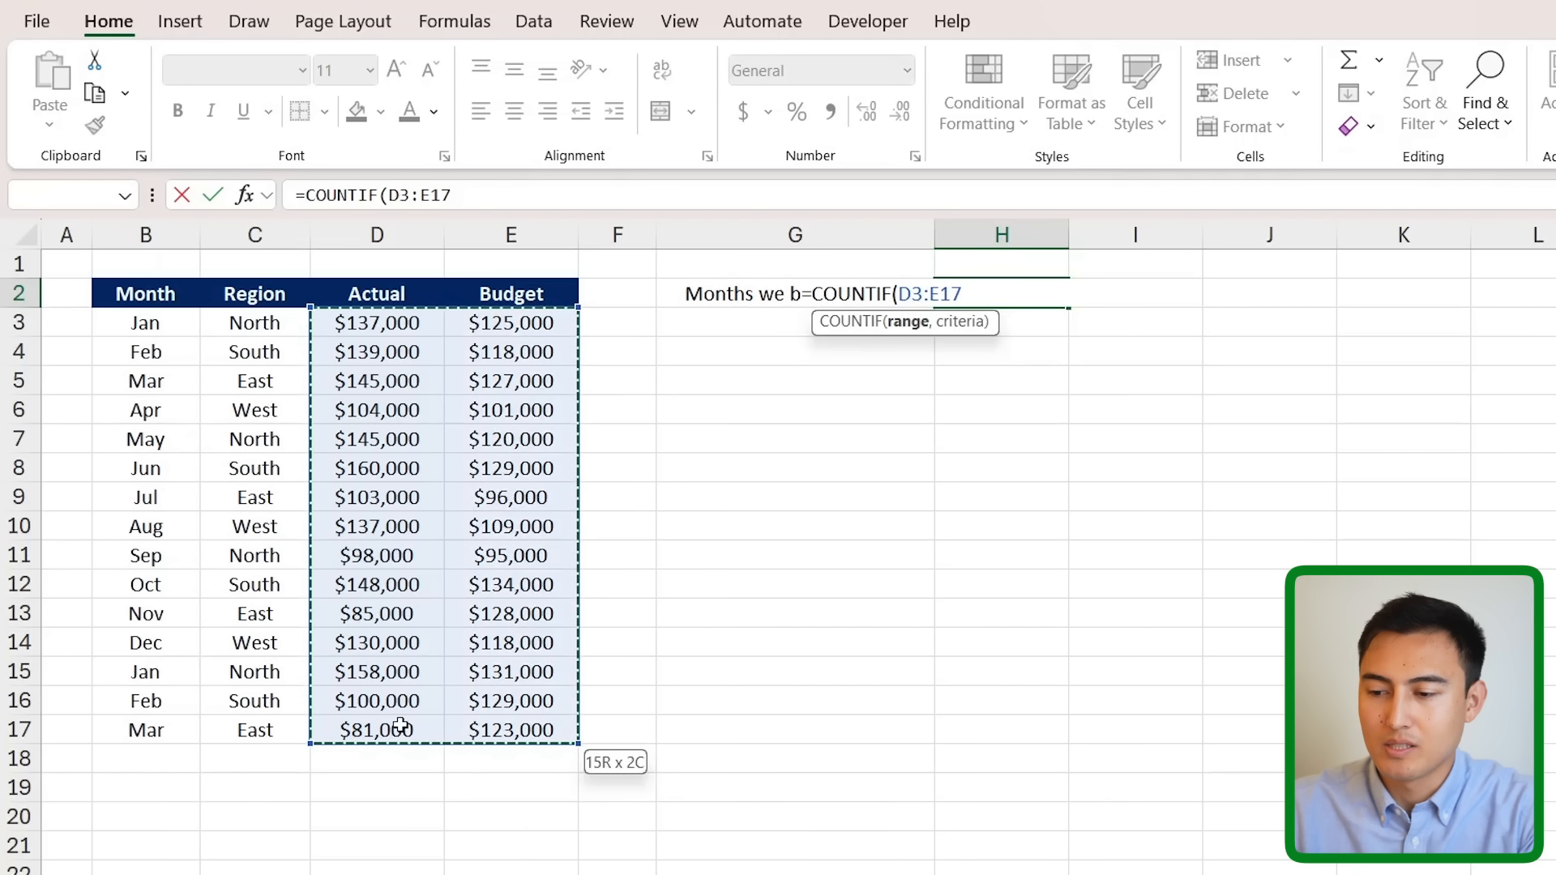
text(,)
drag(397, 324, 414, 728)
text(>)
drag(521, 329, 537, 732)
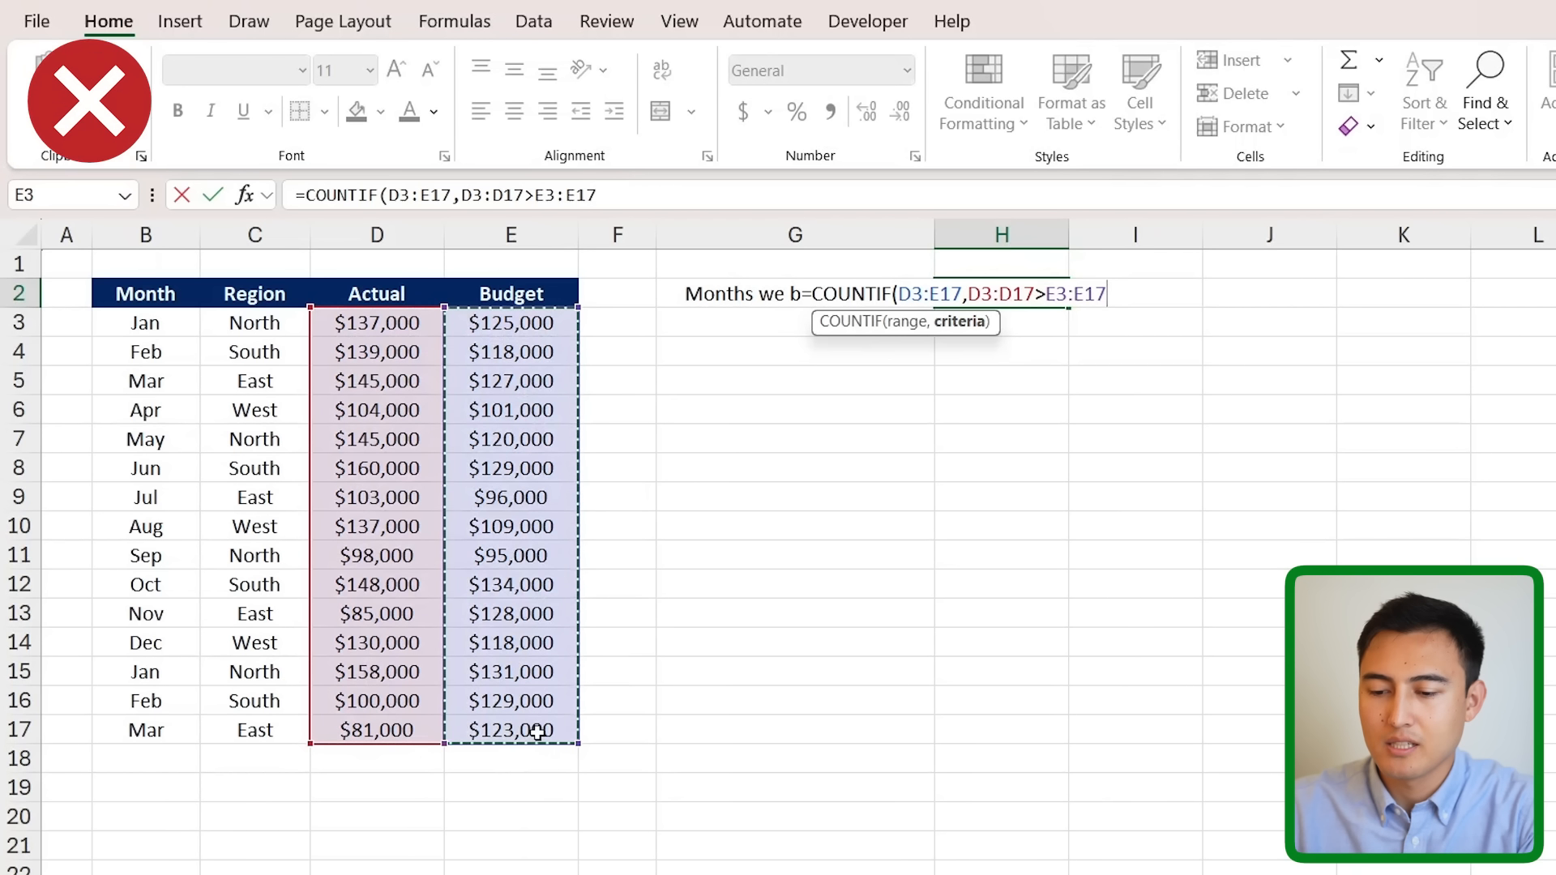
key(Return)
key(Up)
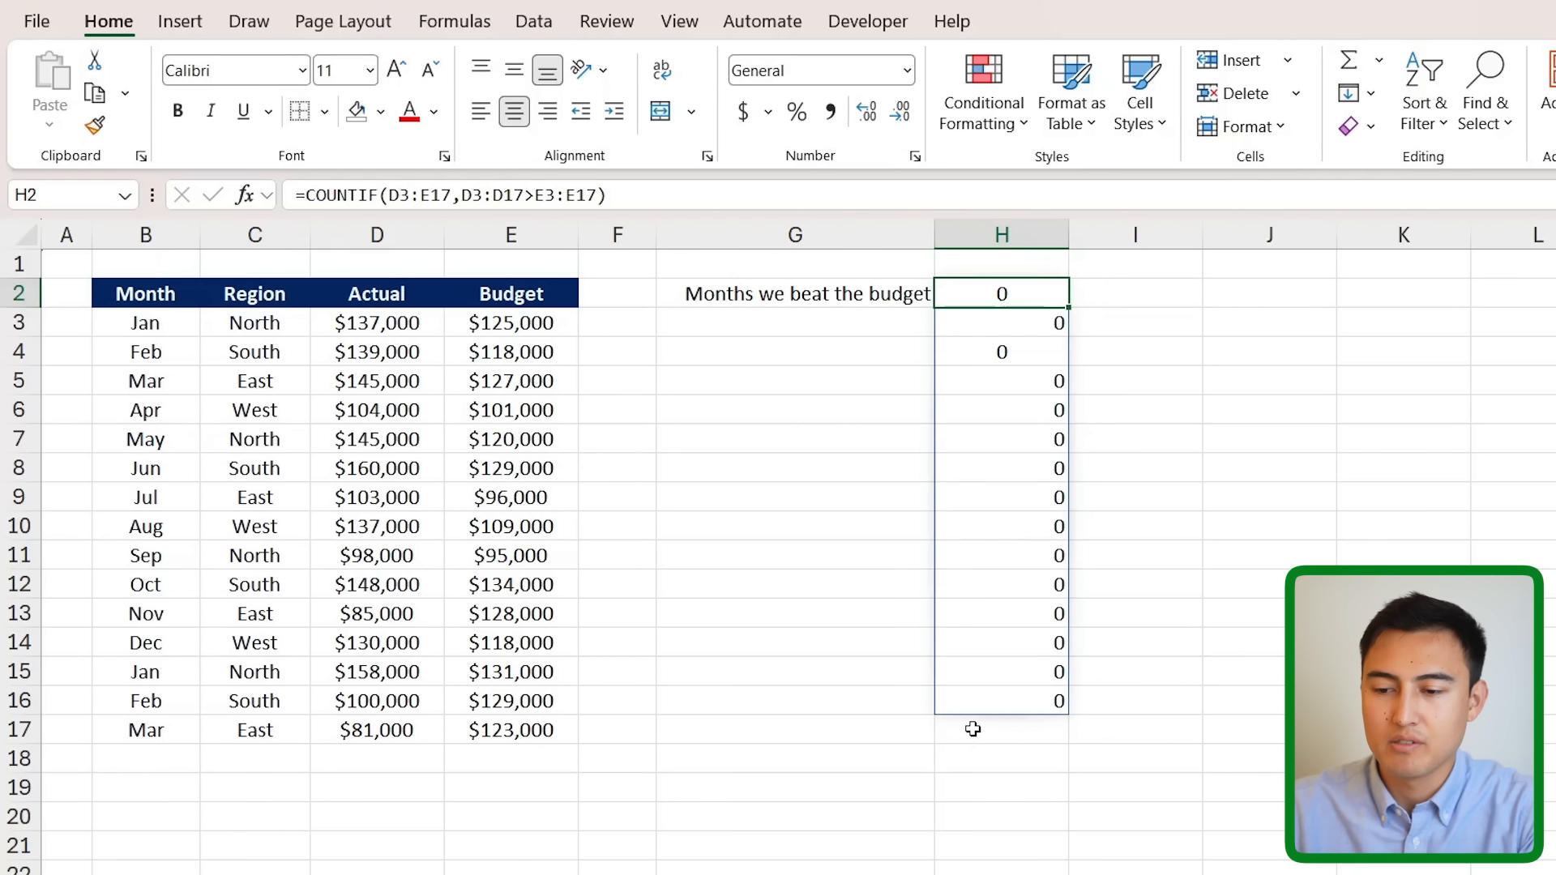
double_click(990, 292)
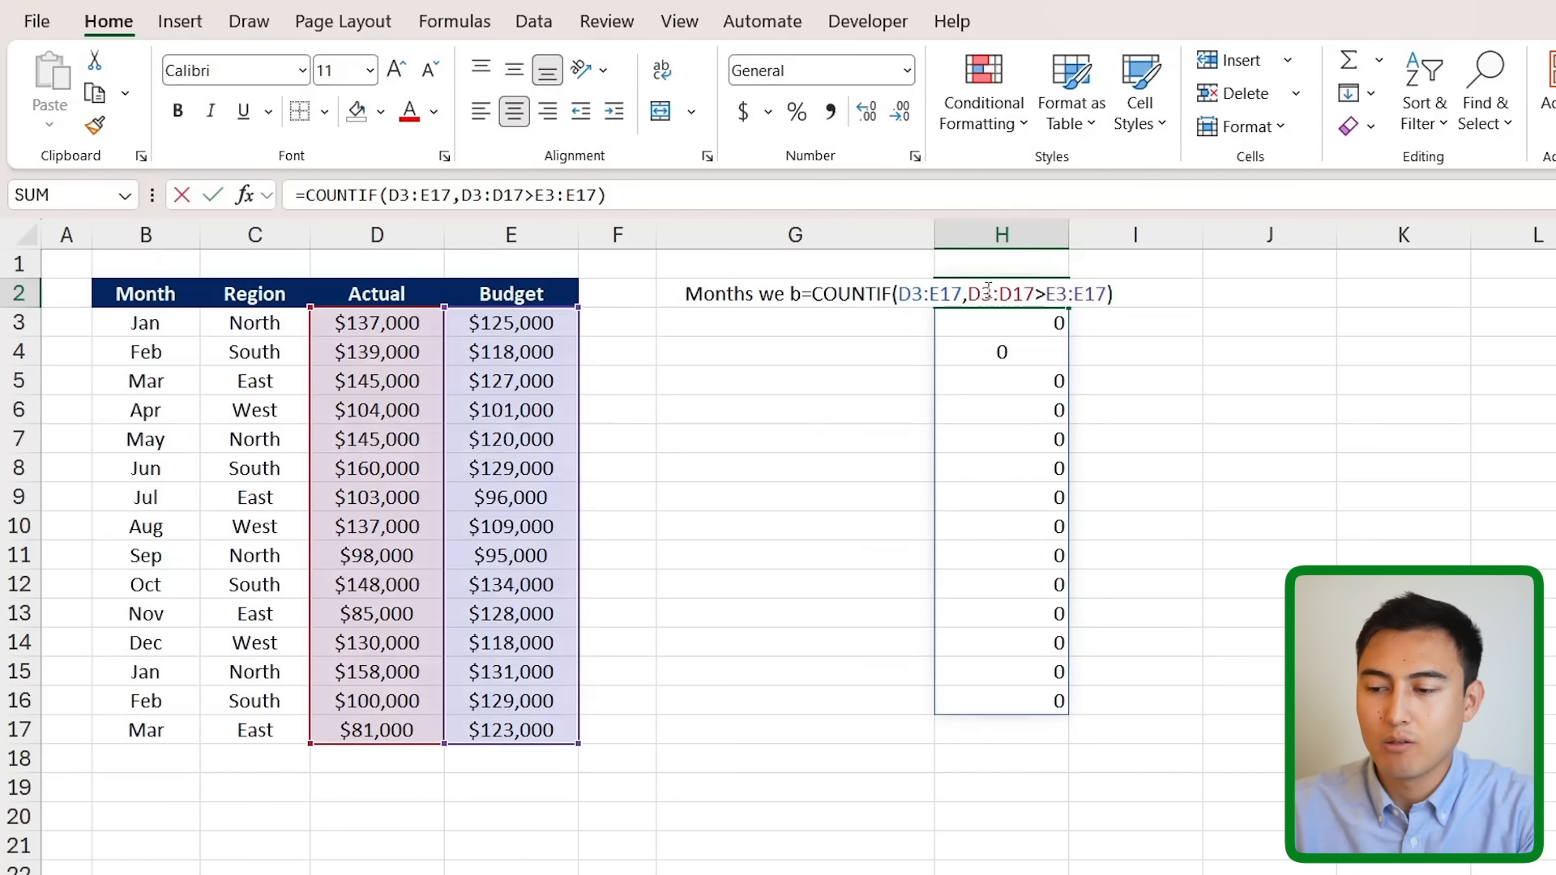
key(Escape)
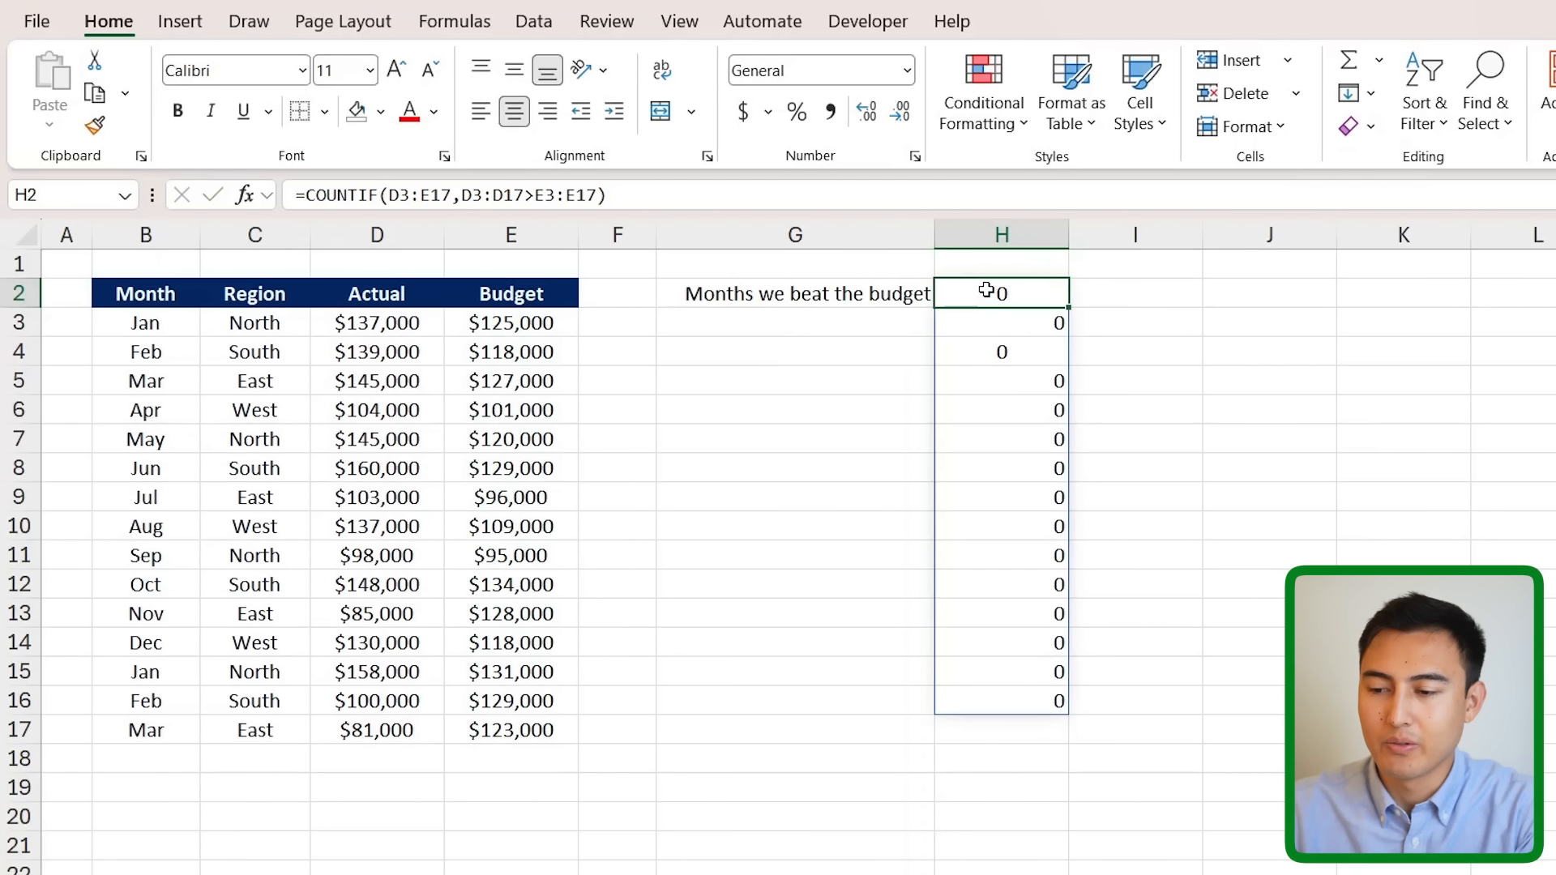
key(Delete)
key(Left)
- Enter =SUMPRODUCT(D3:D17>E3:E17) in H2
key(Right)
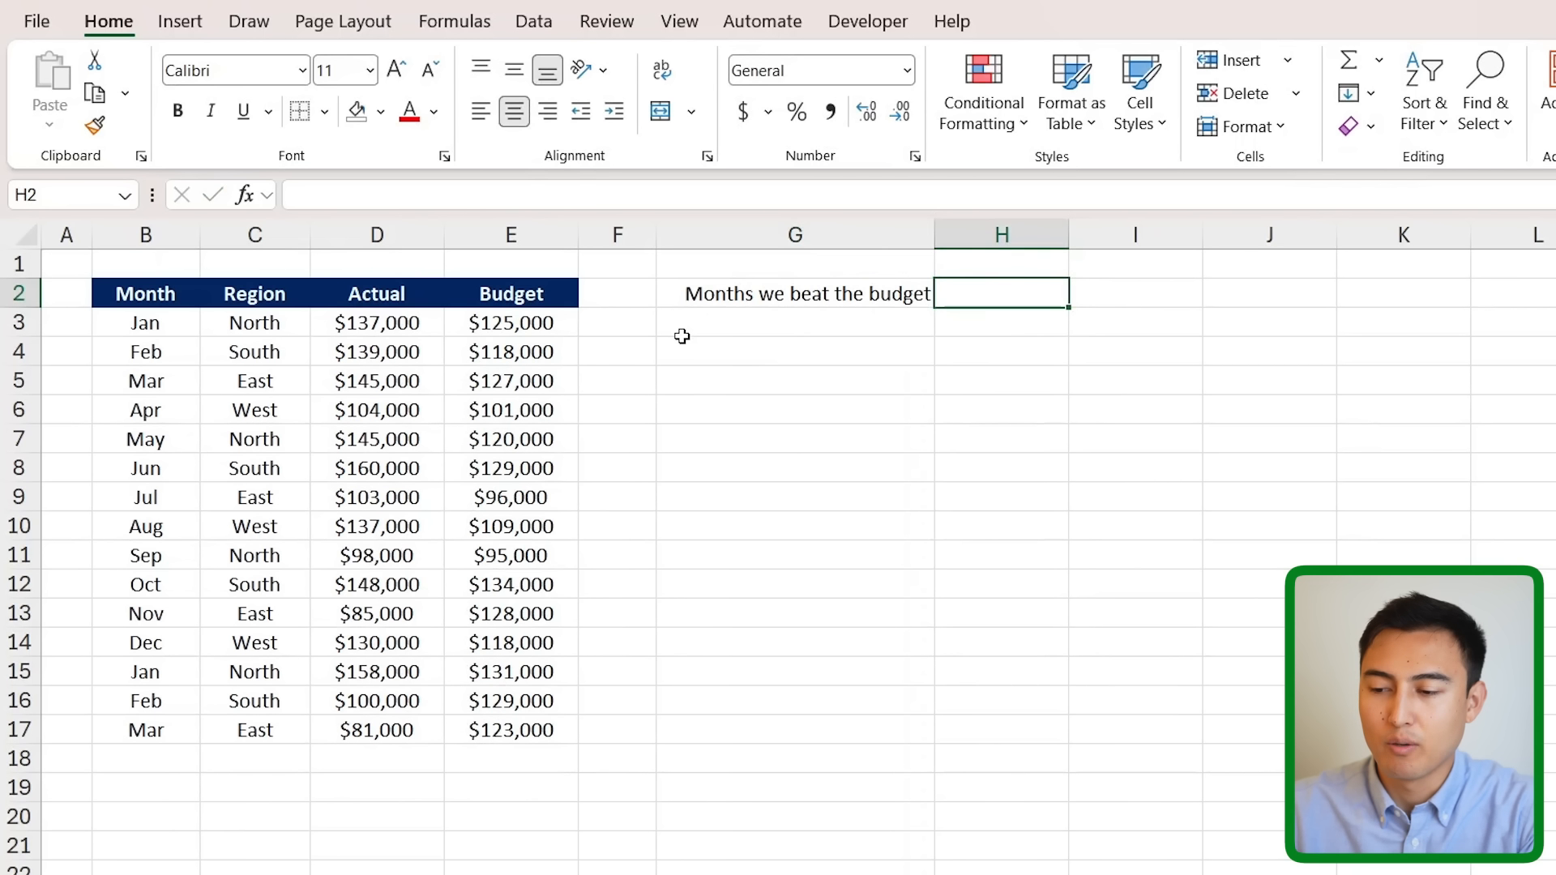
text(=sumi)
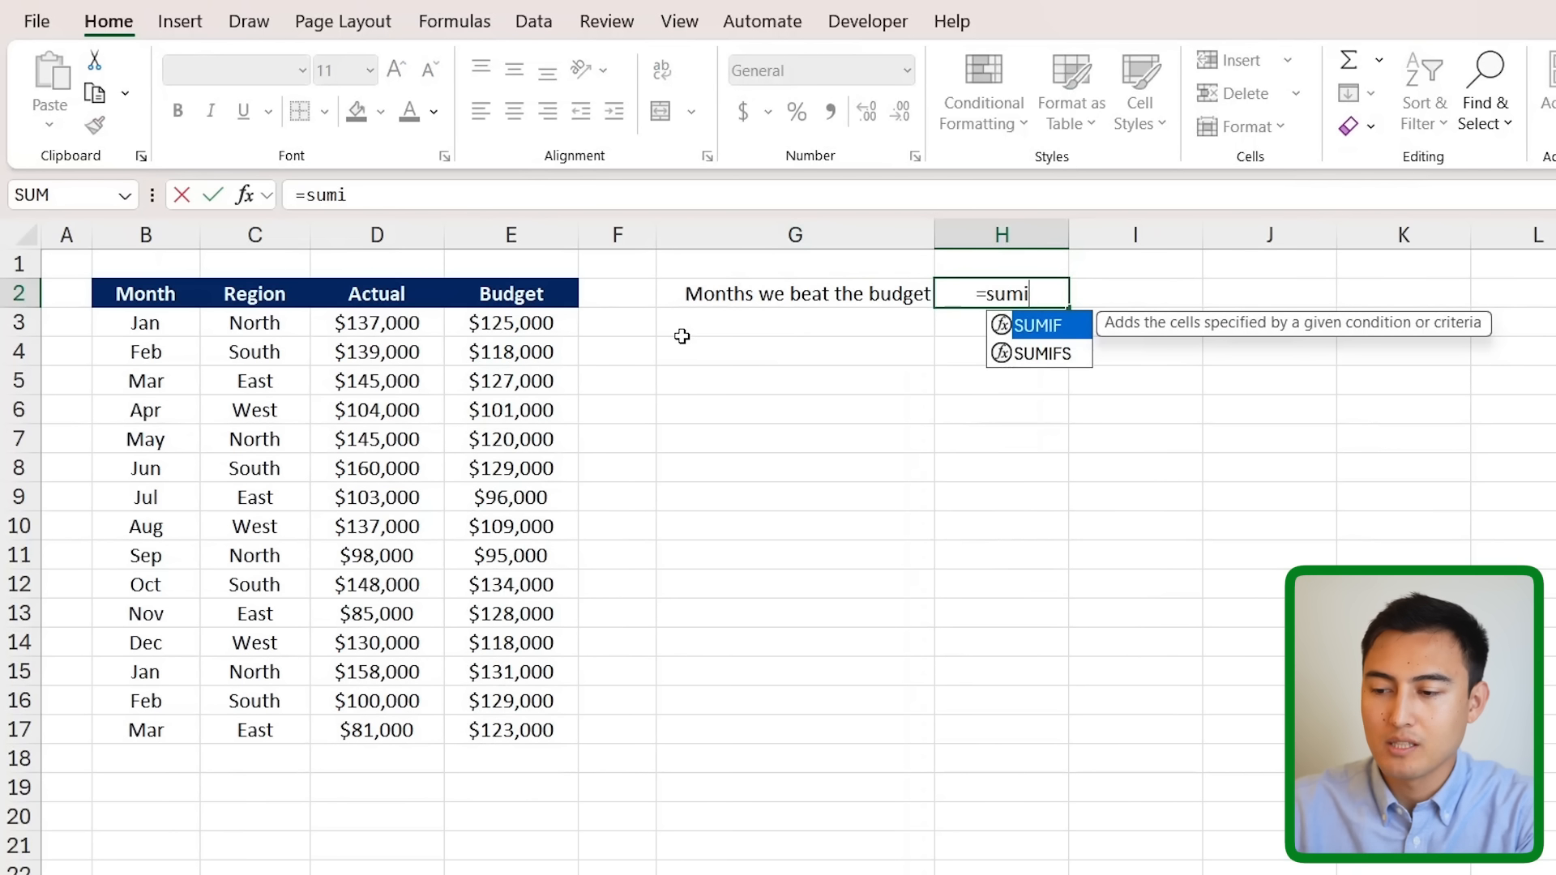
key(BackSpace)
text(p)
key(Tab)
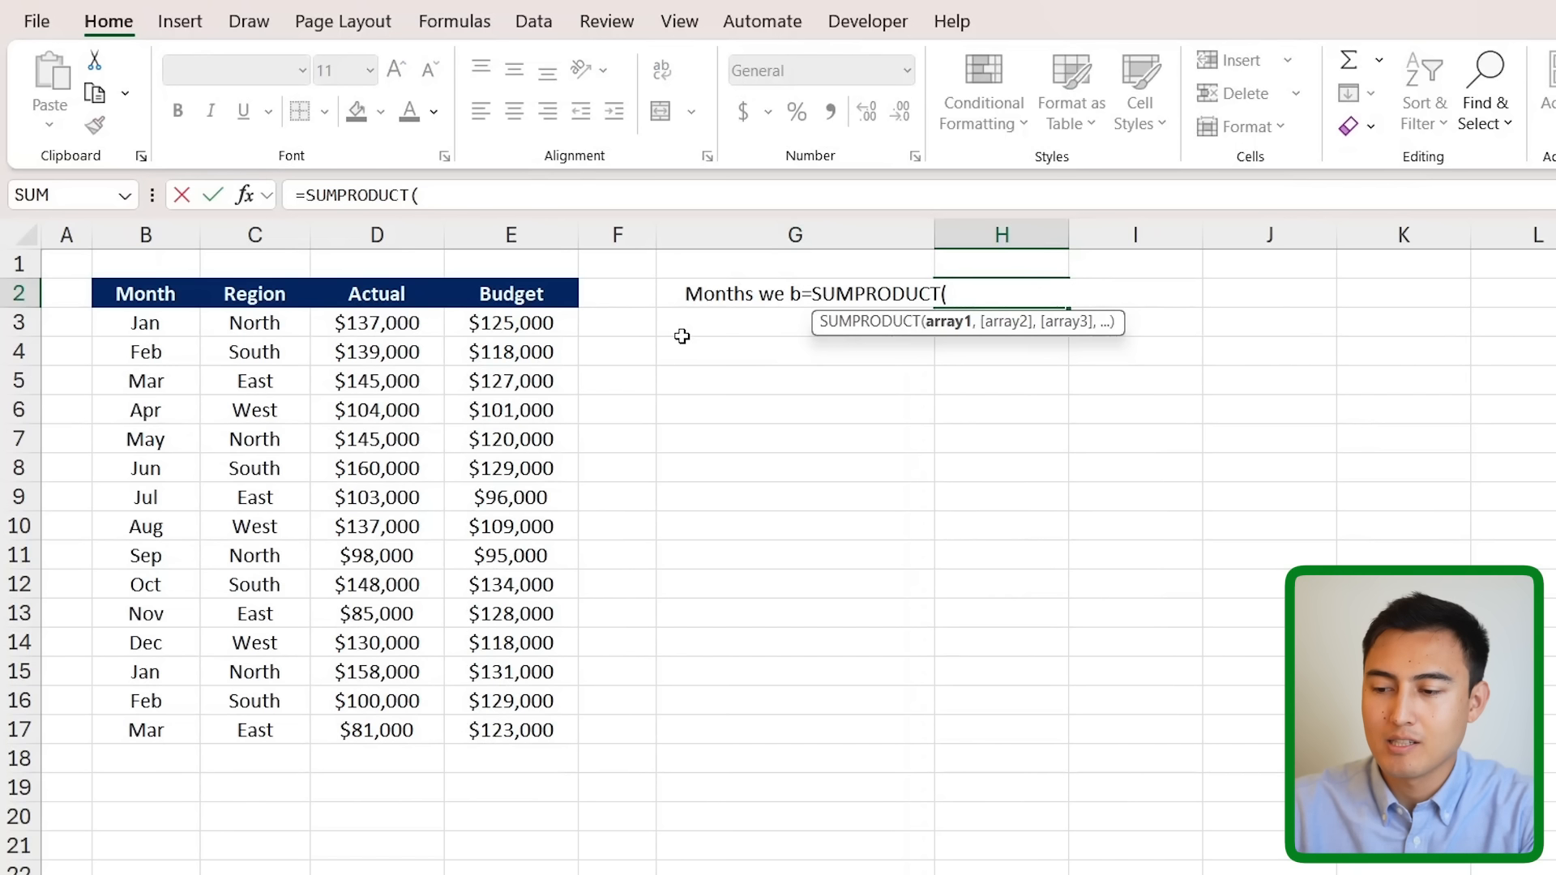
click(371, 332)
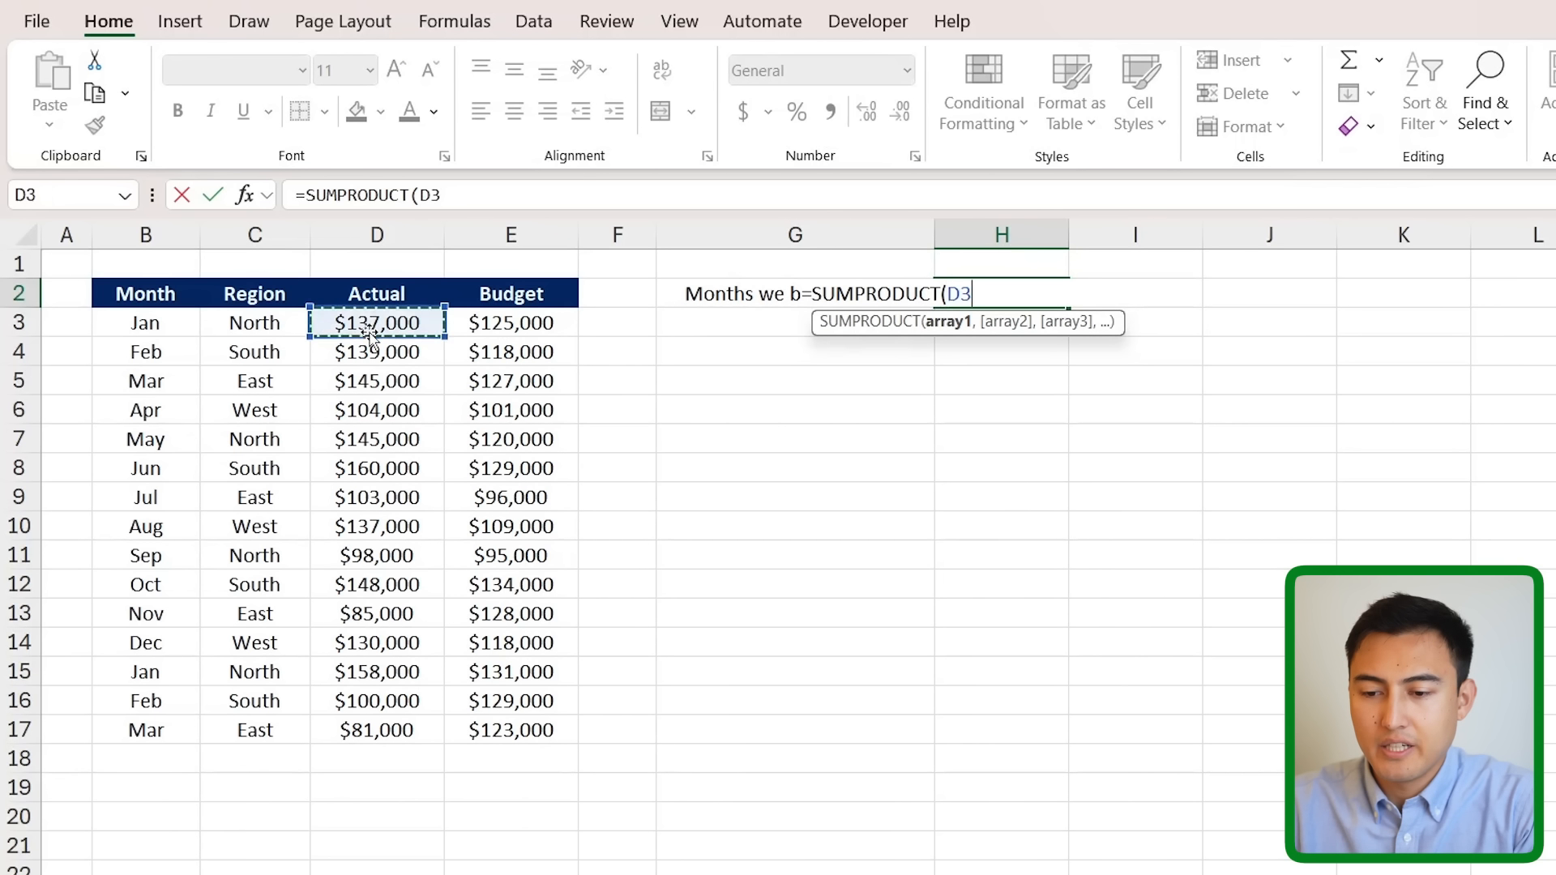
key(ctrl+shift+Down)
text(>)
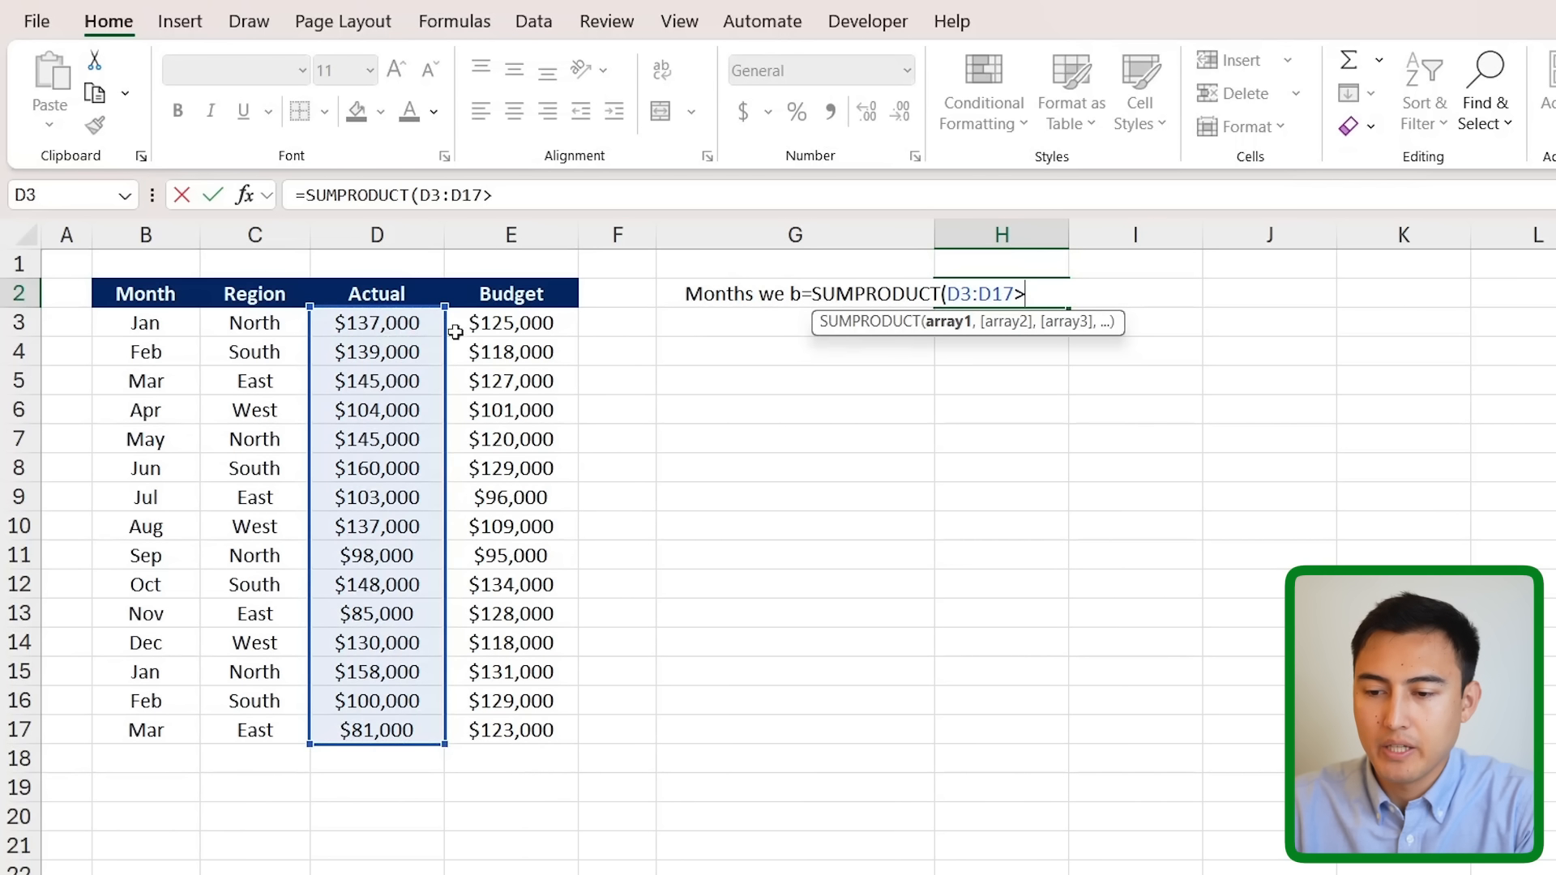
click(485, 322)
key(ctrl+shift+Down)
text())
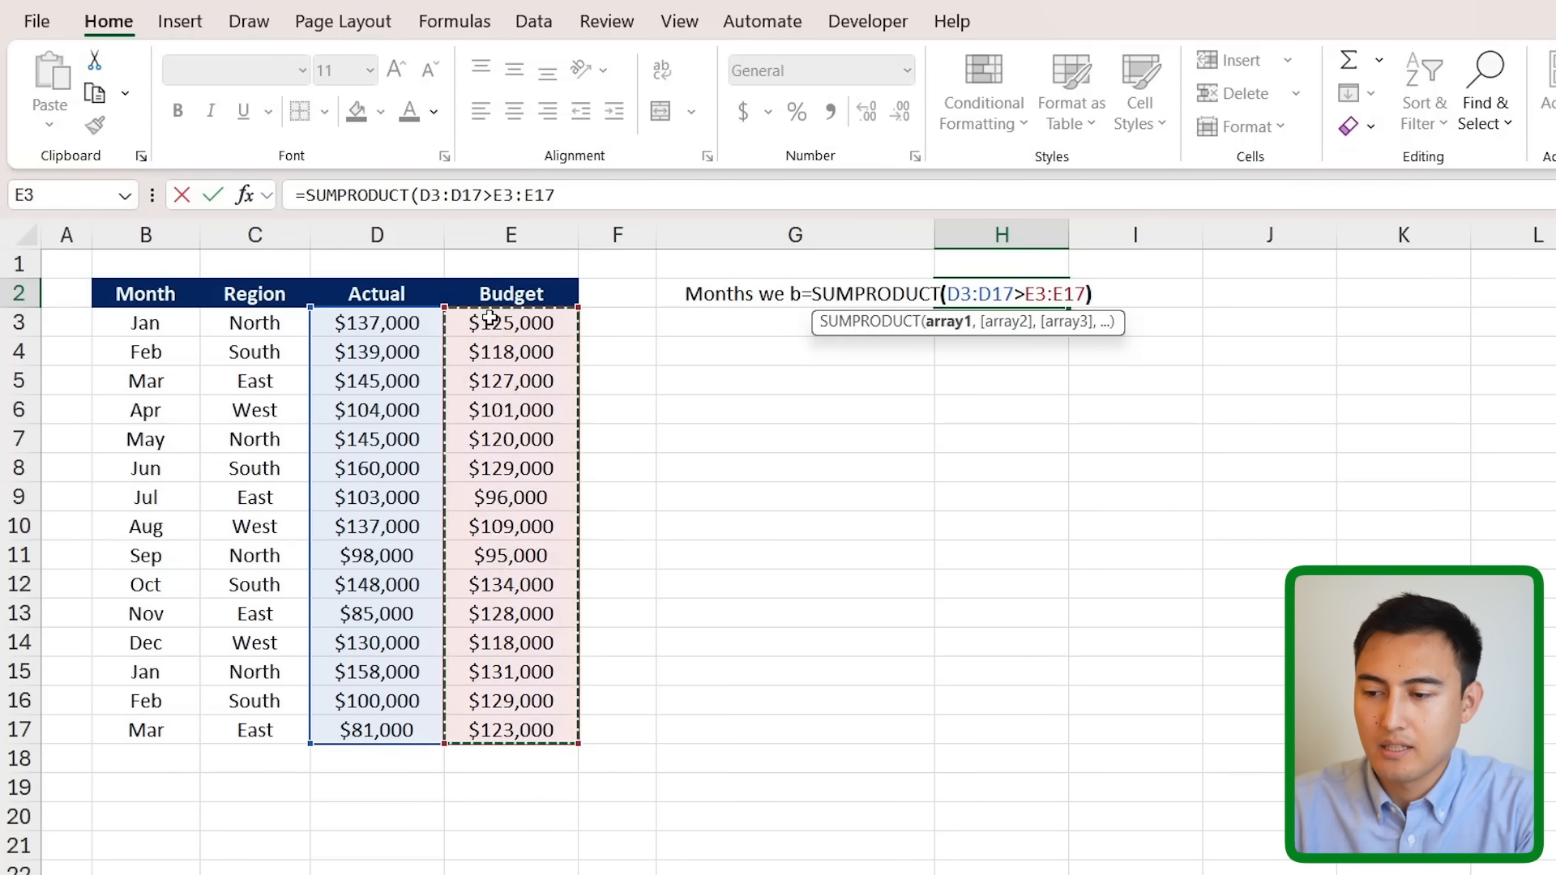
key(Return)
key(Up)
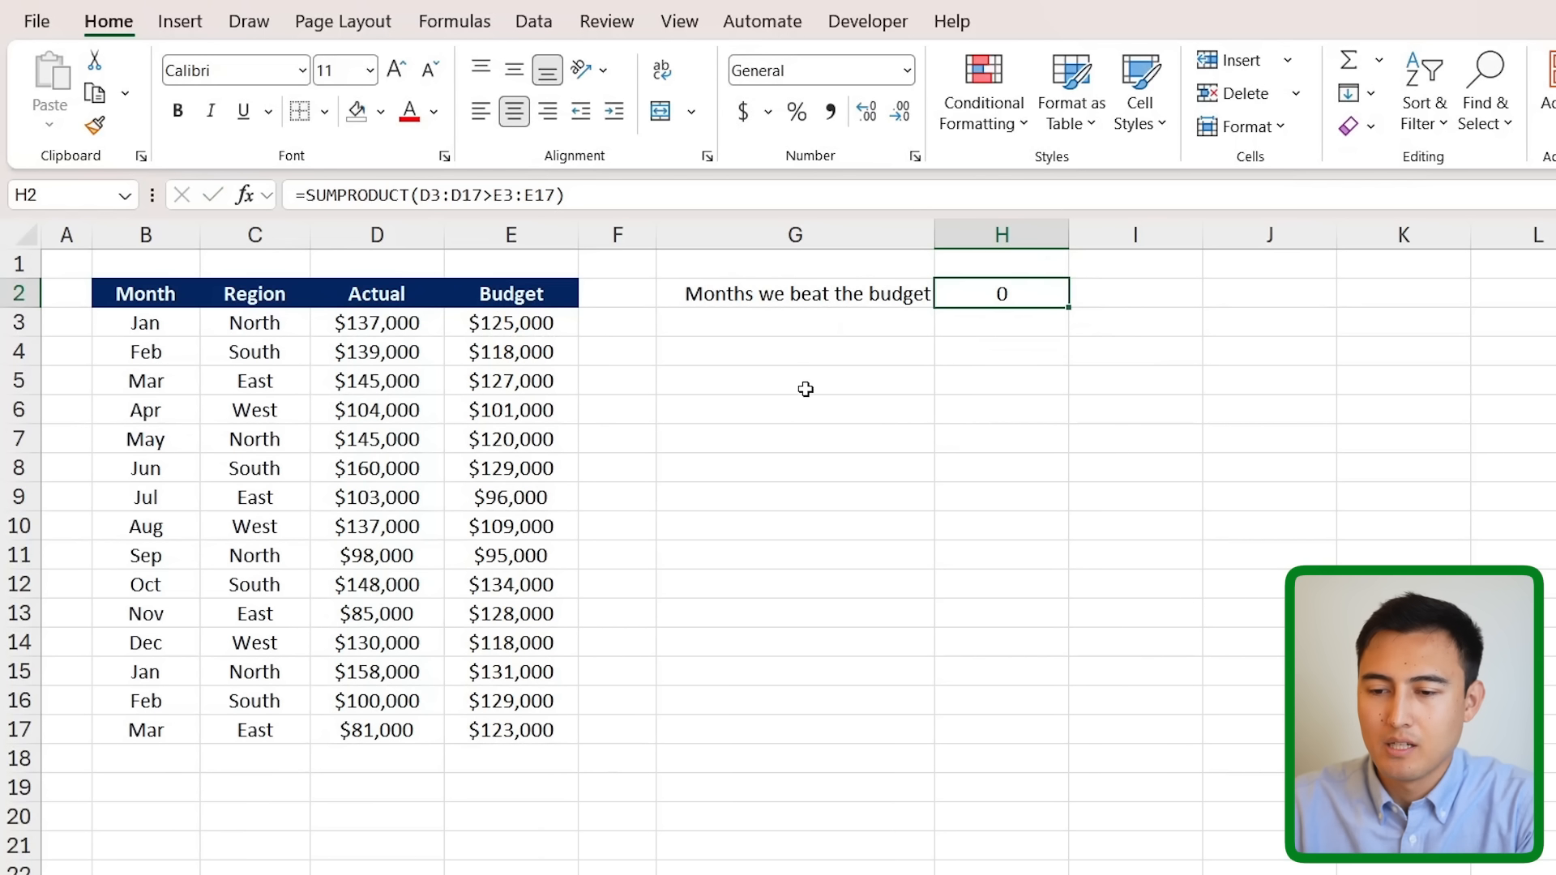
- Wrap the comparison as --(D3:D17>E3:E17) so H2 returns 12
click(408, 194)
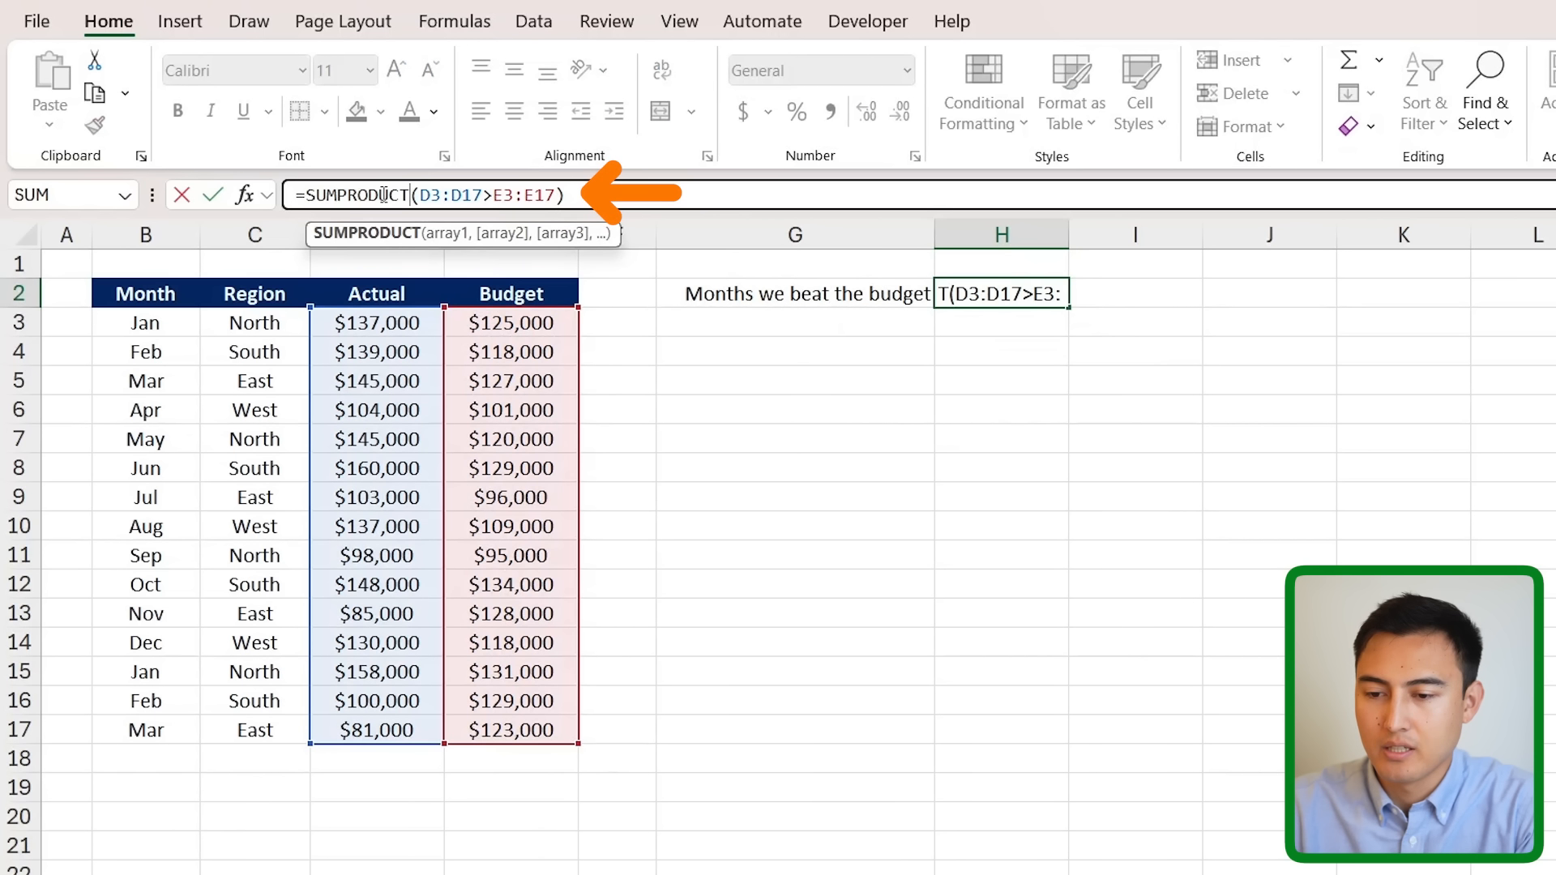
text((--)
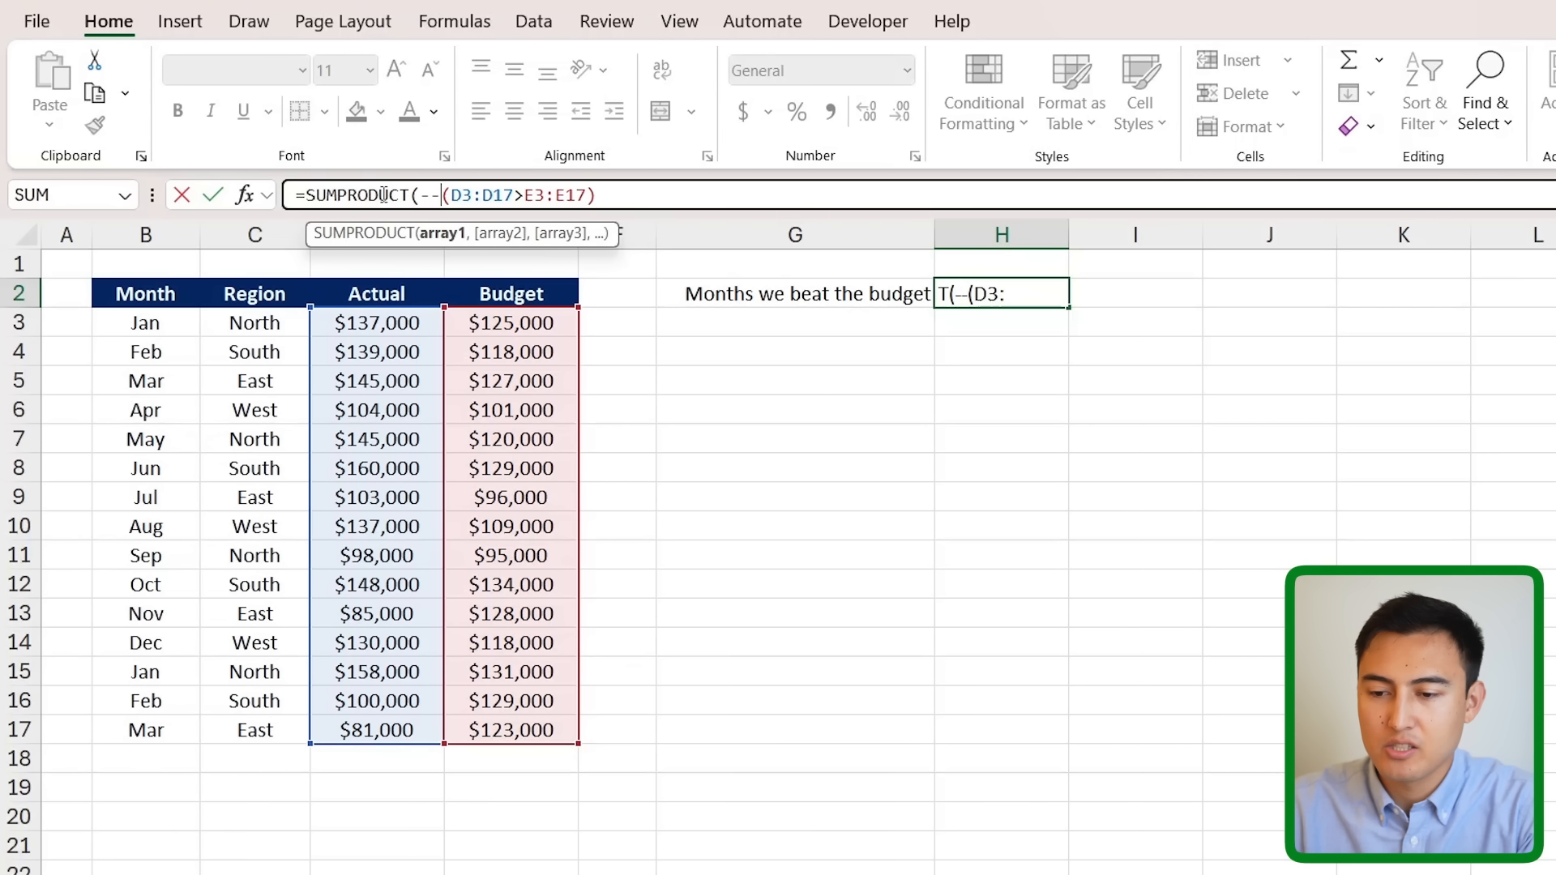
click(634, 201)
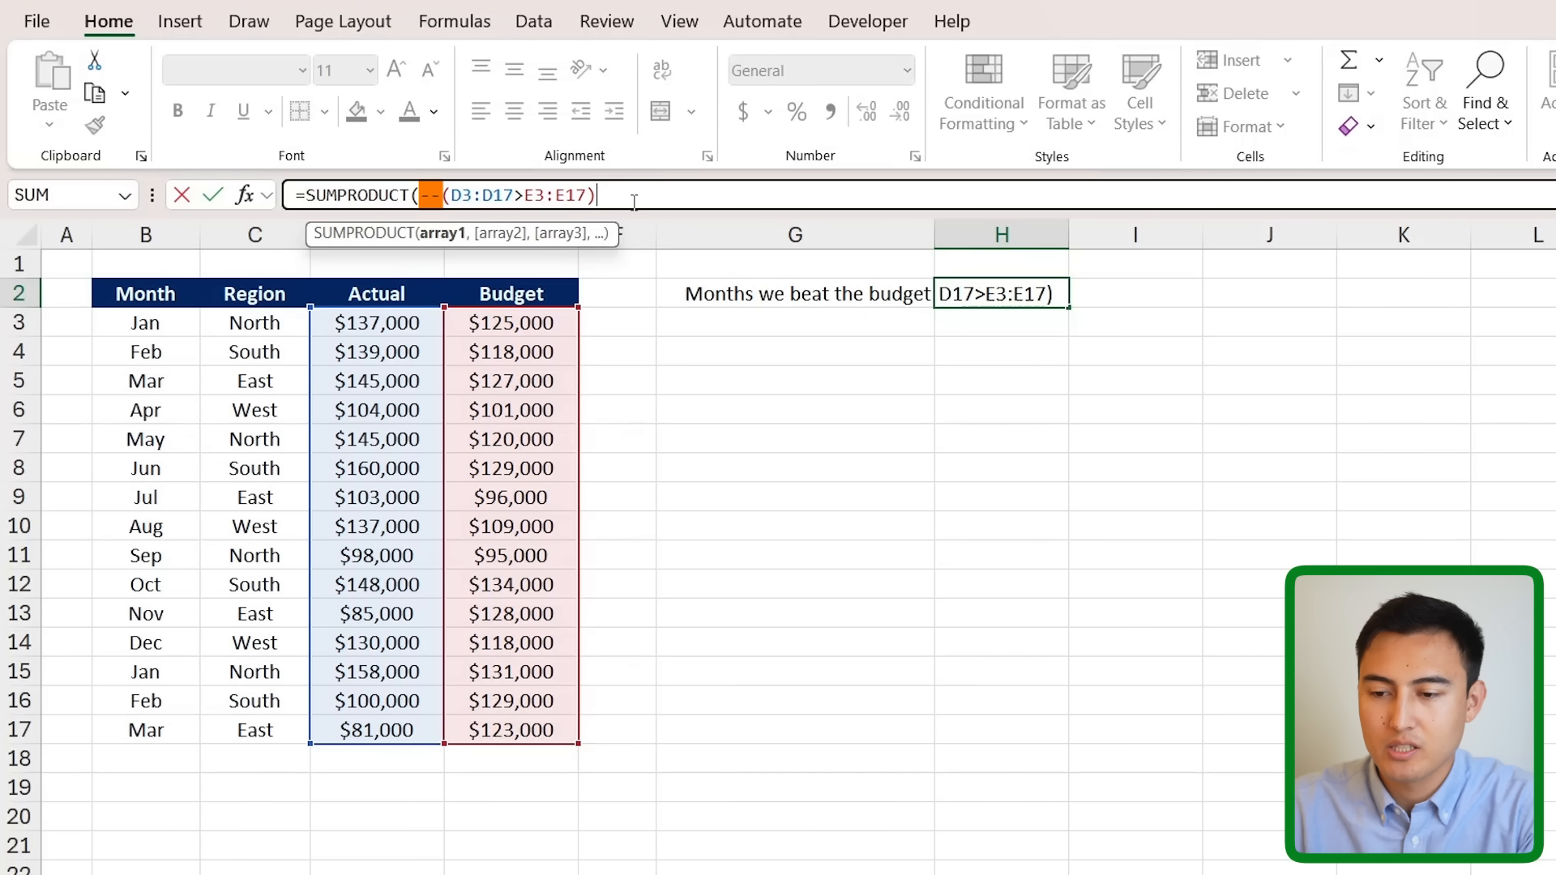
text())
key(Return)
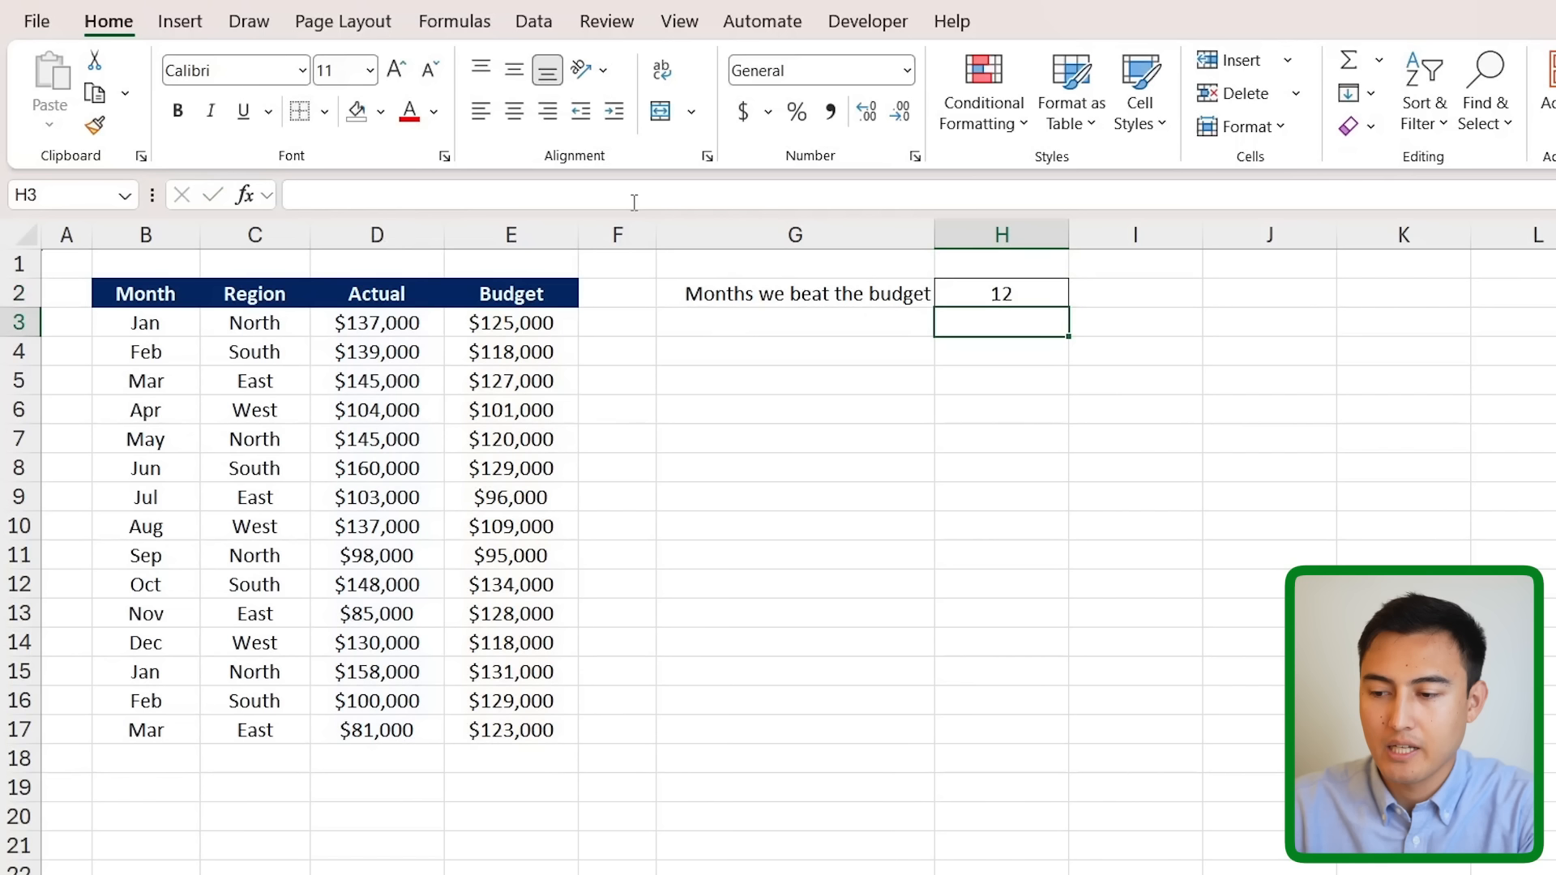
key(Up)
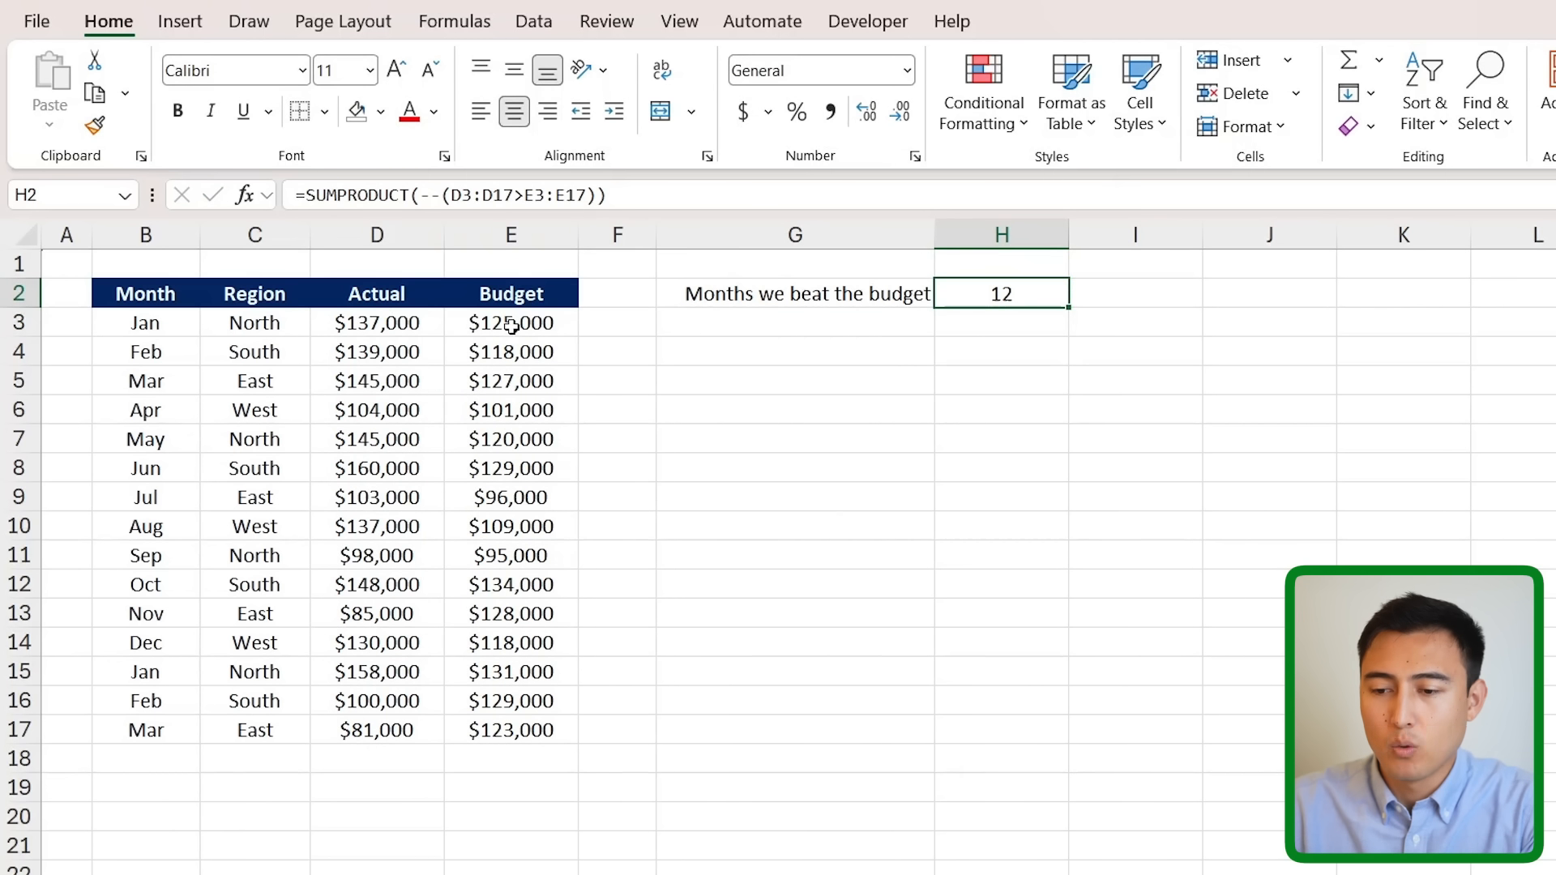
drag(451, 199, 547, 197)
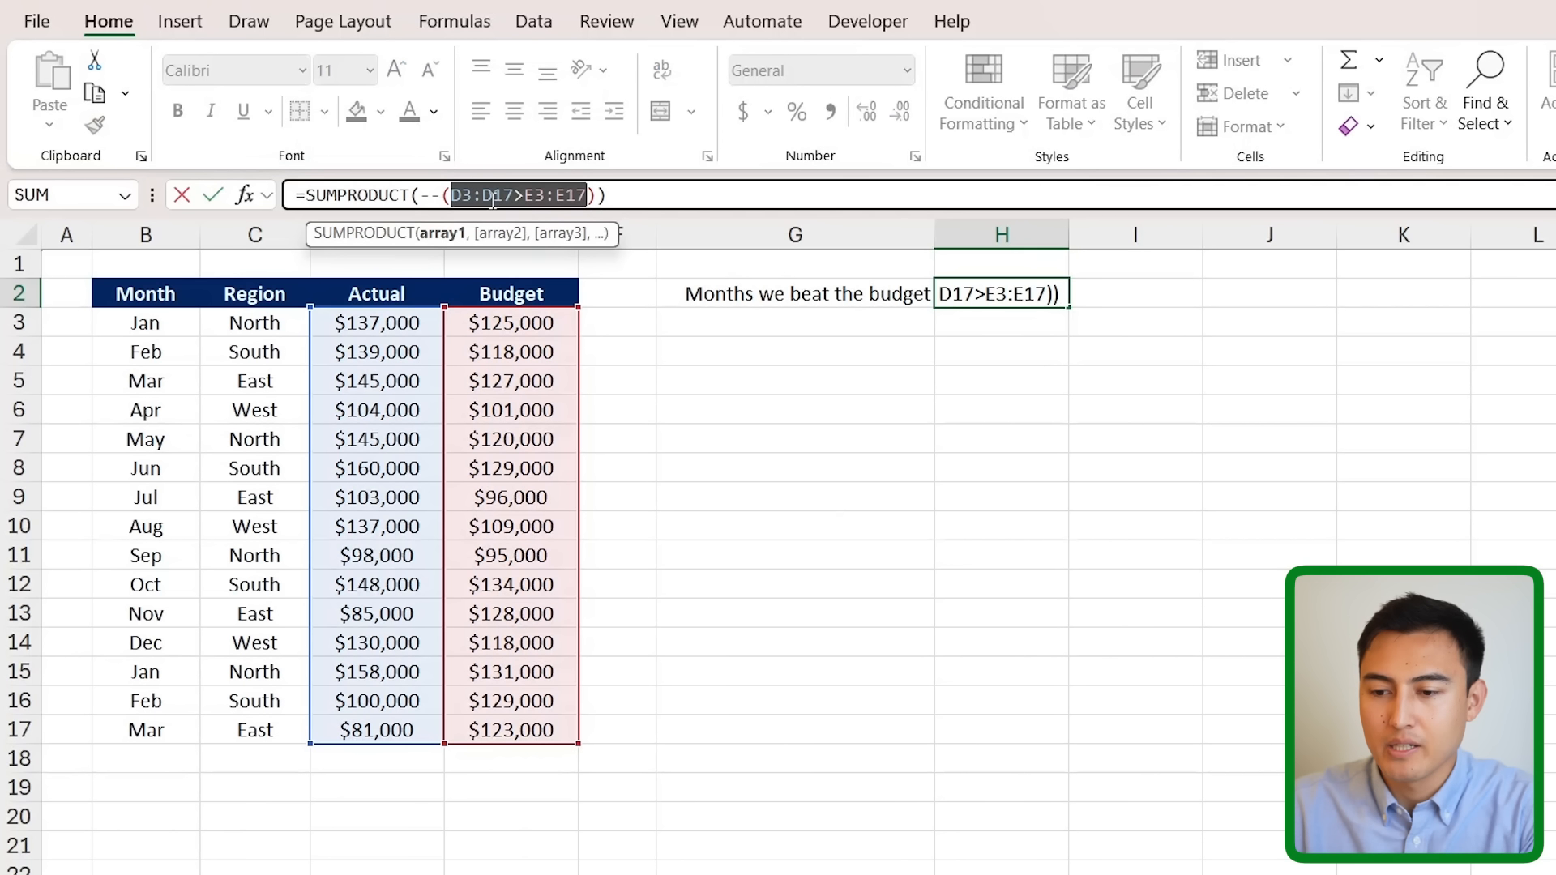
mouse_move(589, 197)
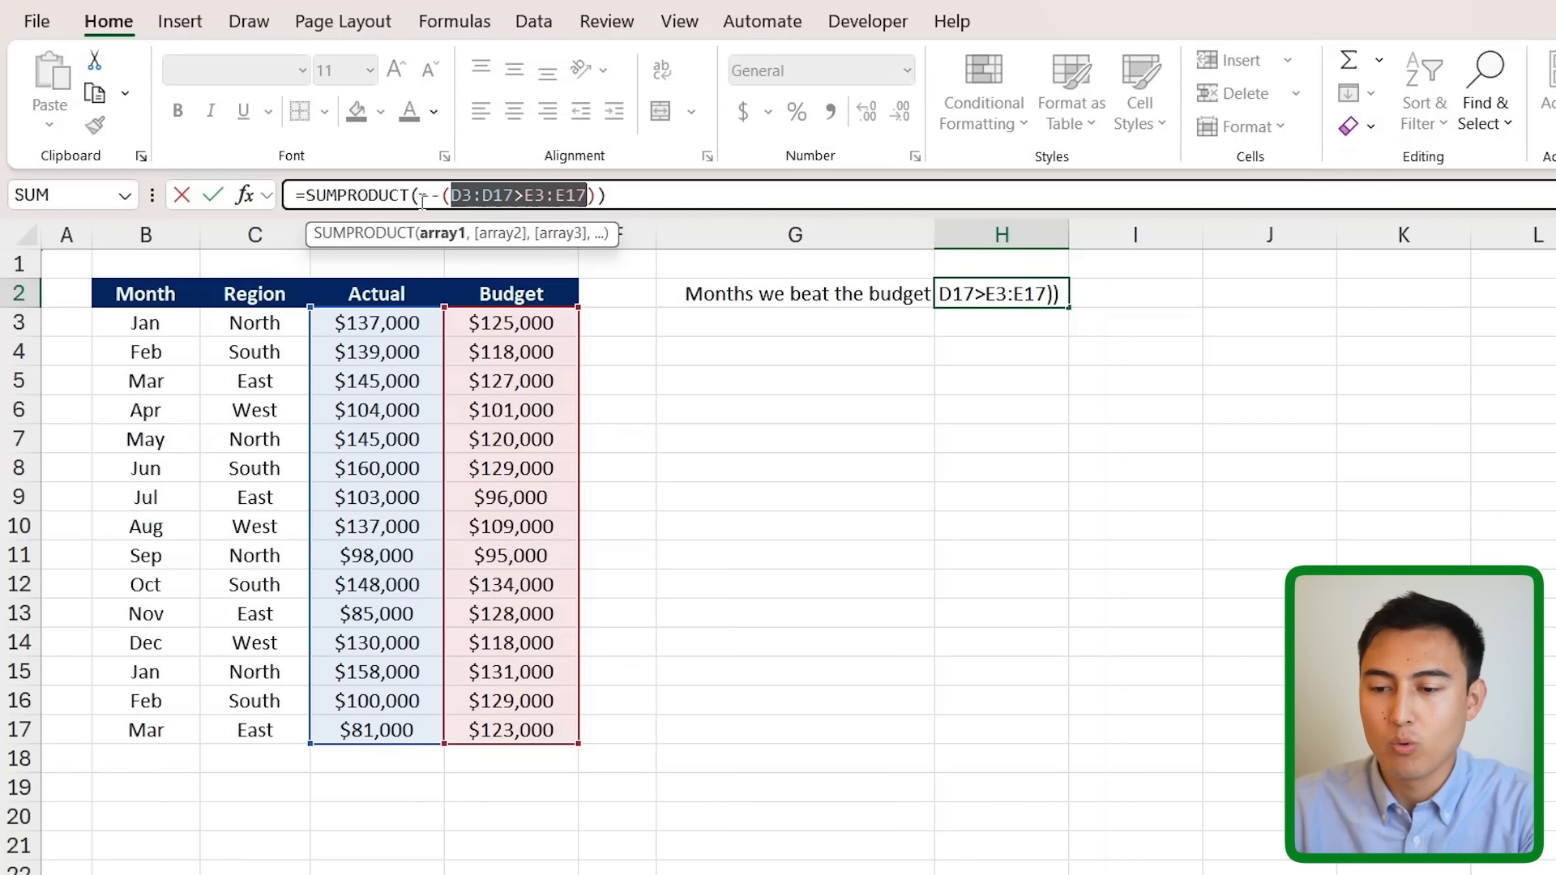
double_click(317, 197)
click(351, 199)
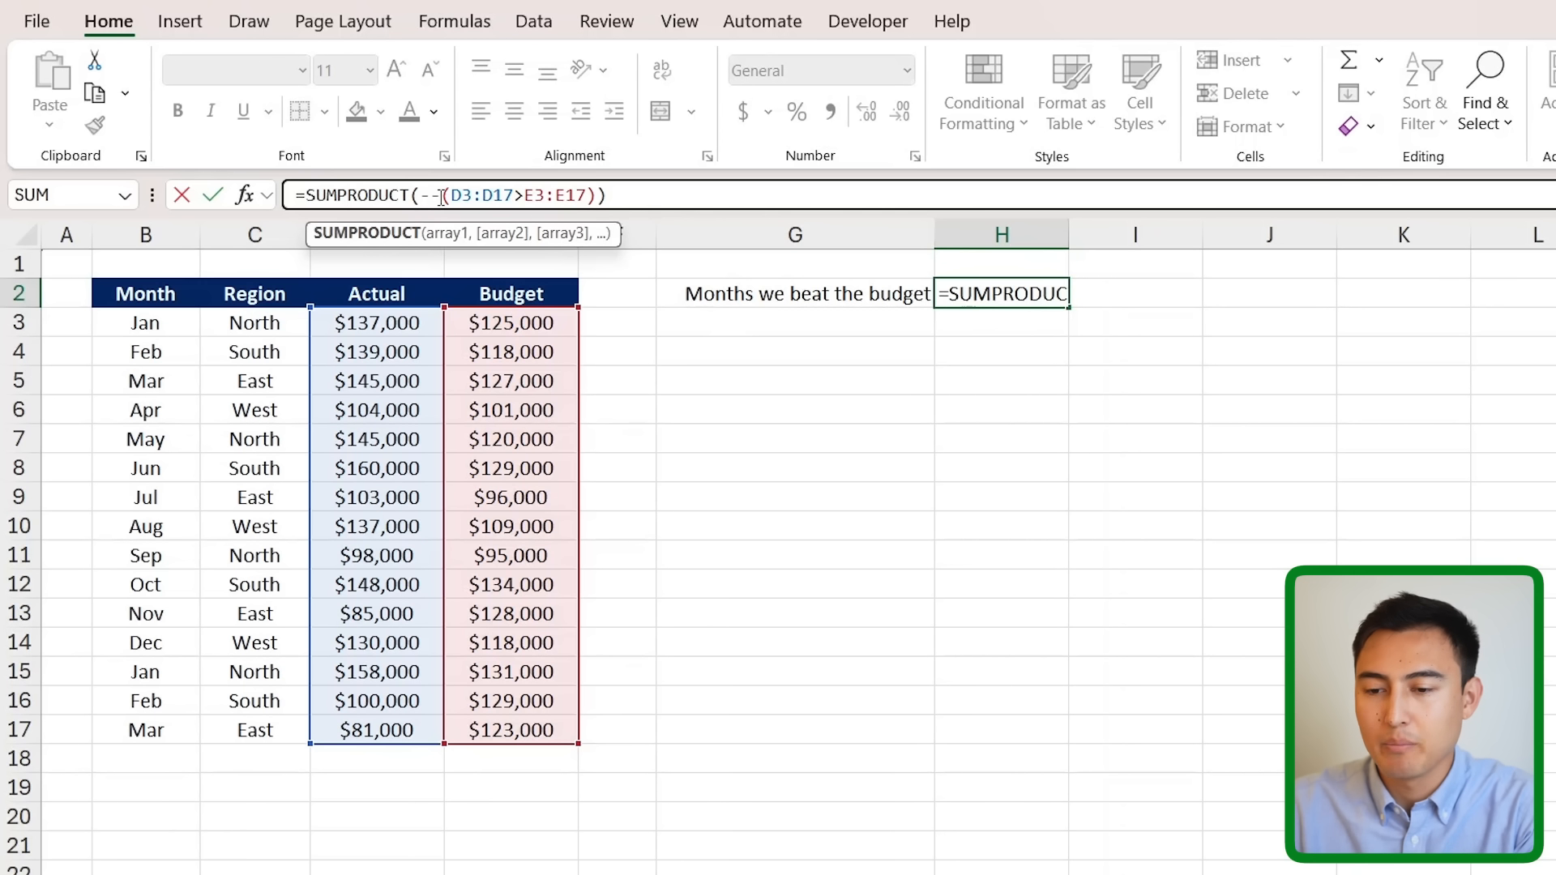
key(ctrl+Return)
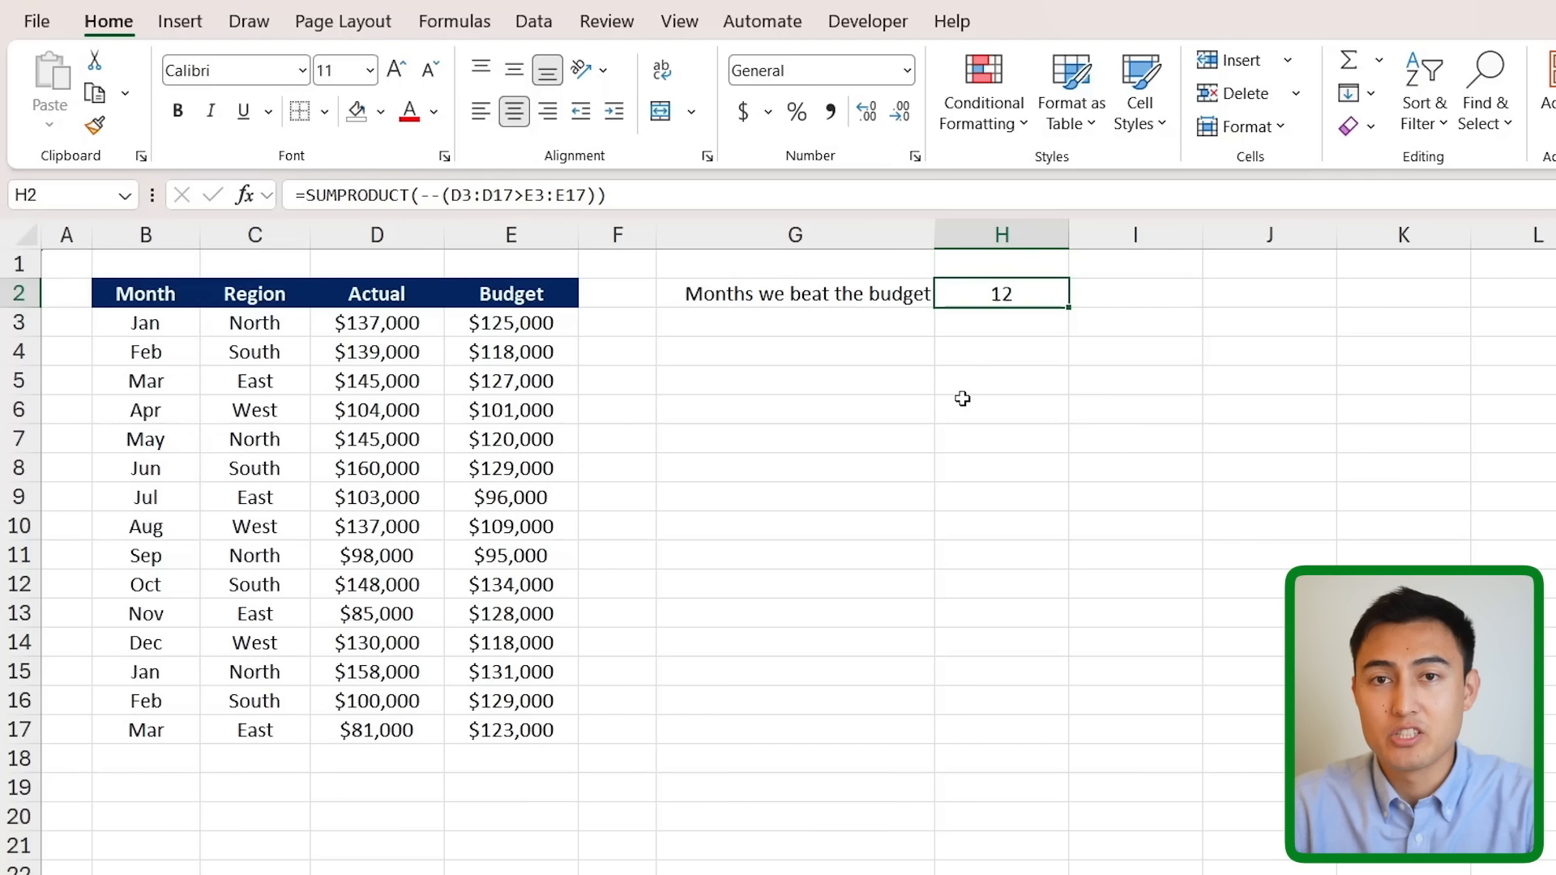
- Add the condition --(C3:C17="West") to H2's SUMPRODUCT (result 3), then select Revenue C3:C17
double_click(1001, 295)
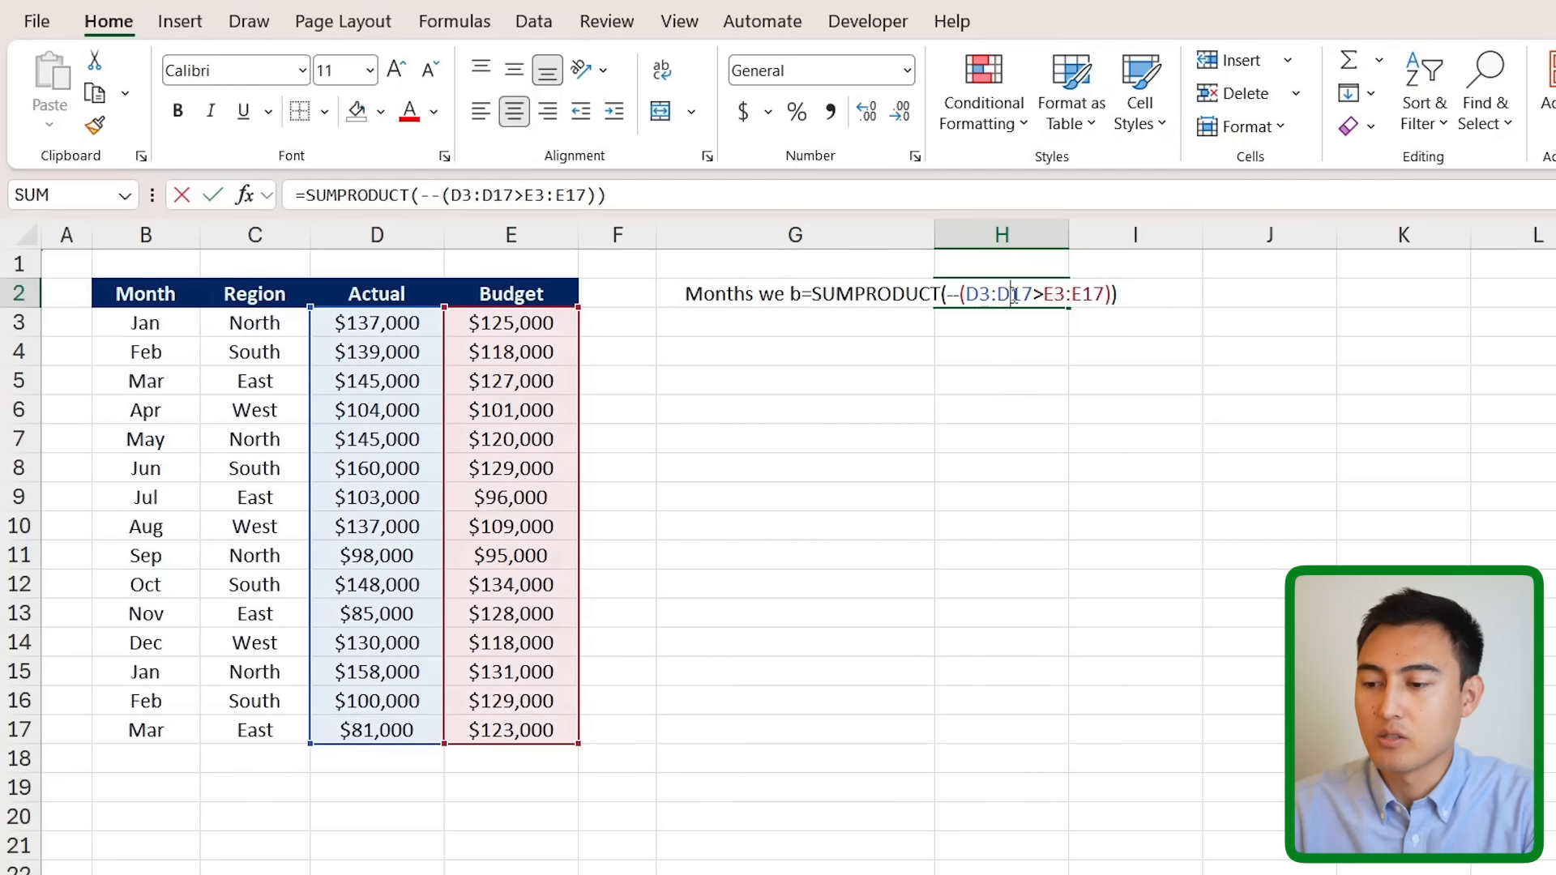
click(1111, 293)
text(,)
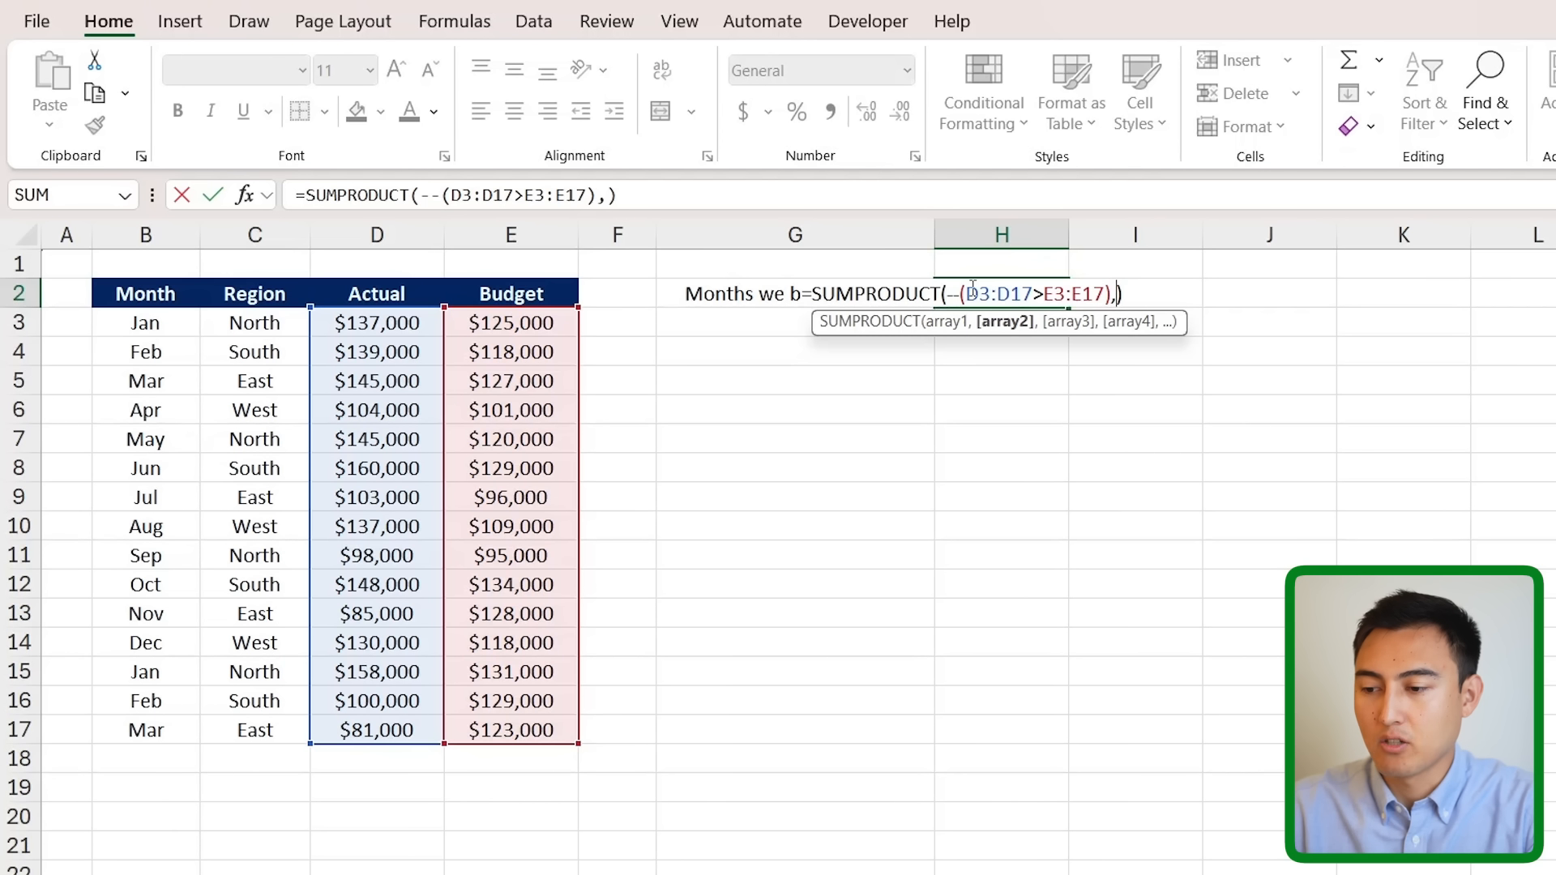
text(--)
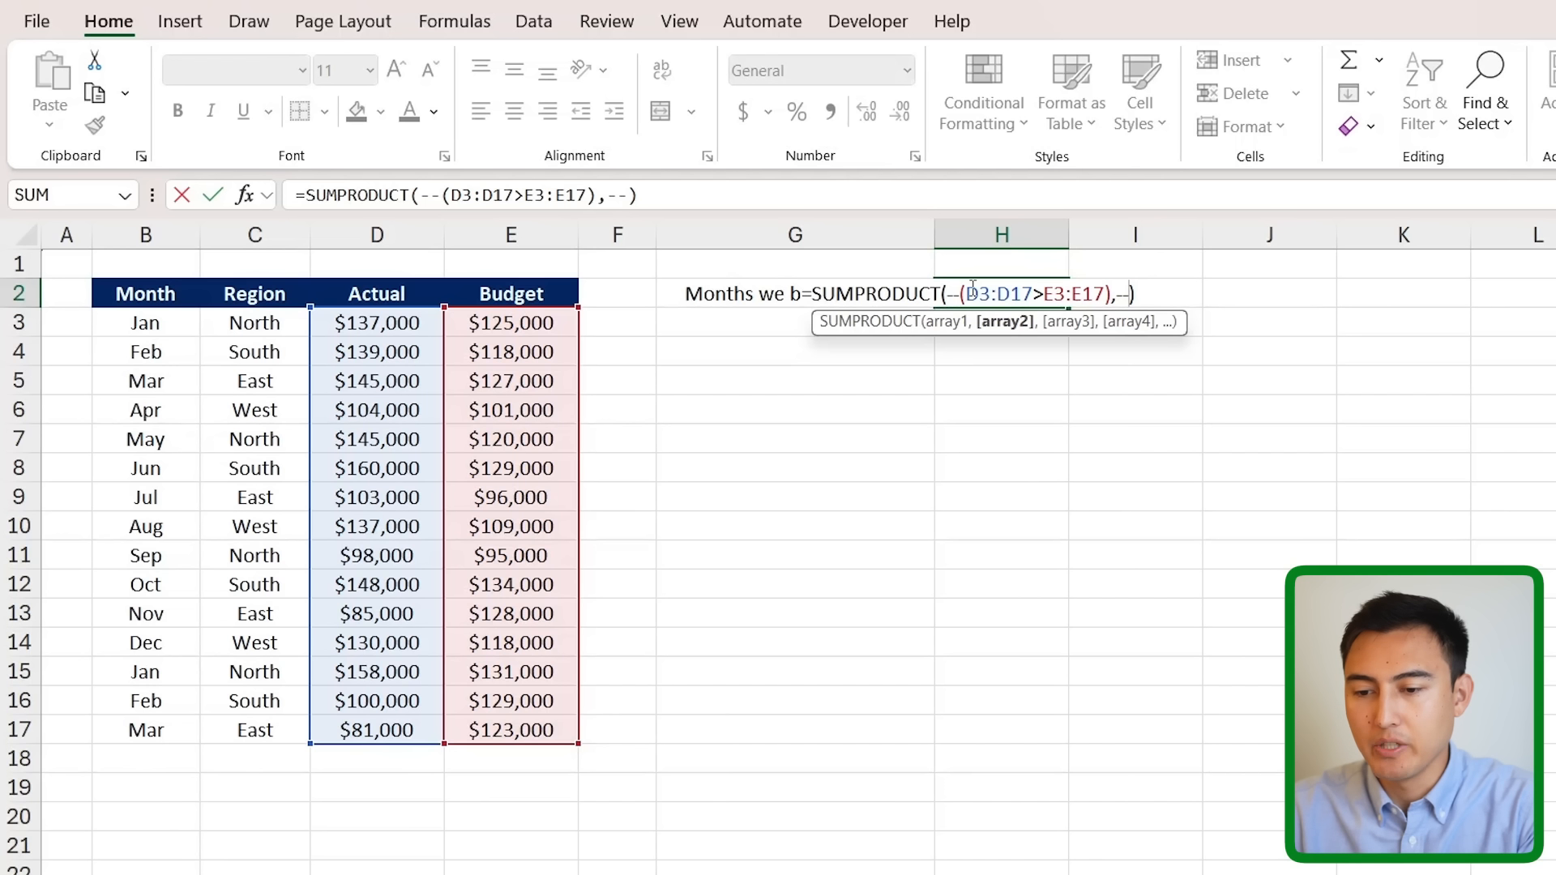
text(()
drag(261, 324, 261, 730)
text(="West")
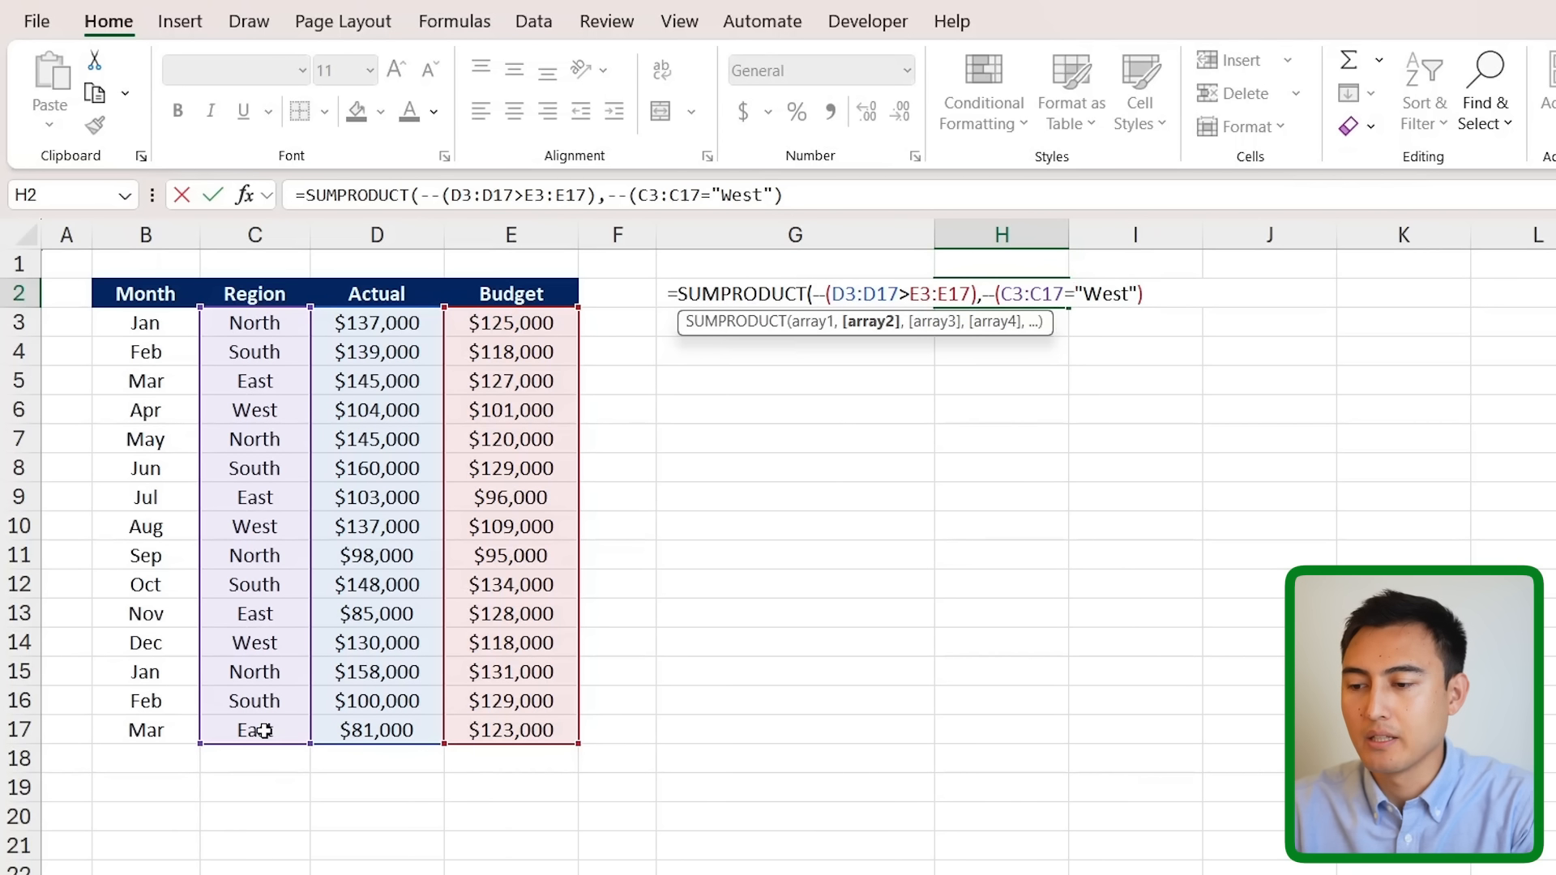
text())
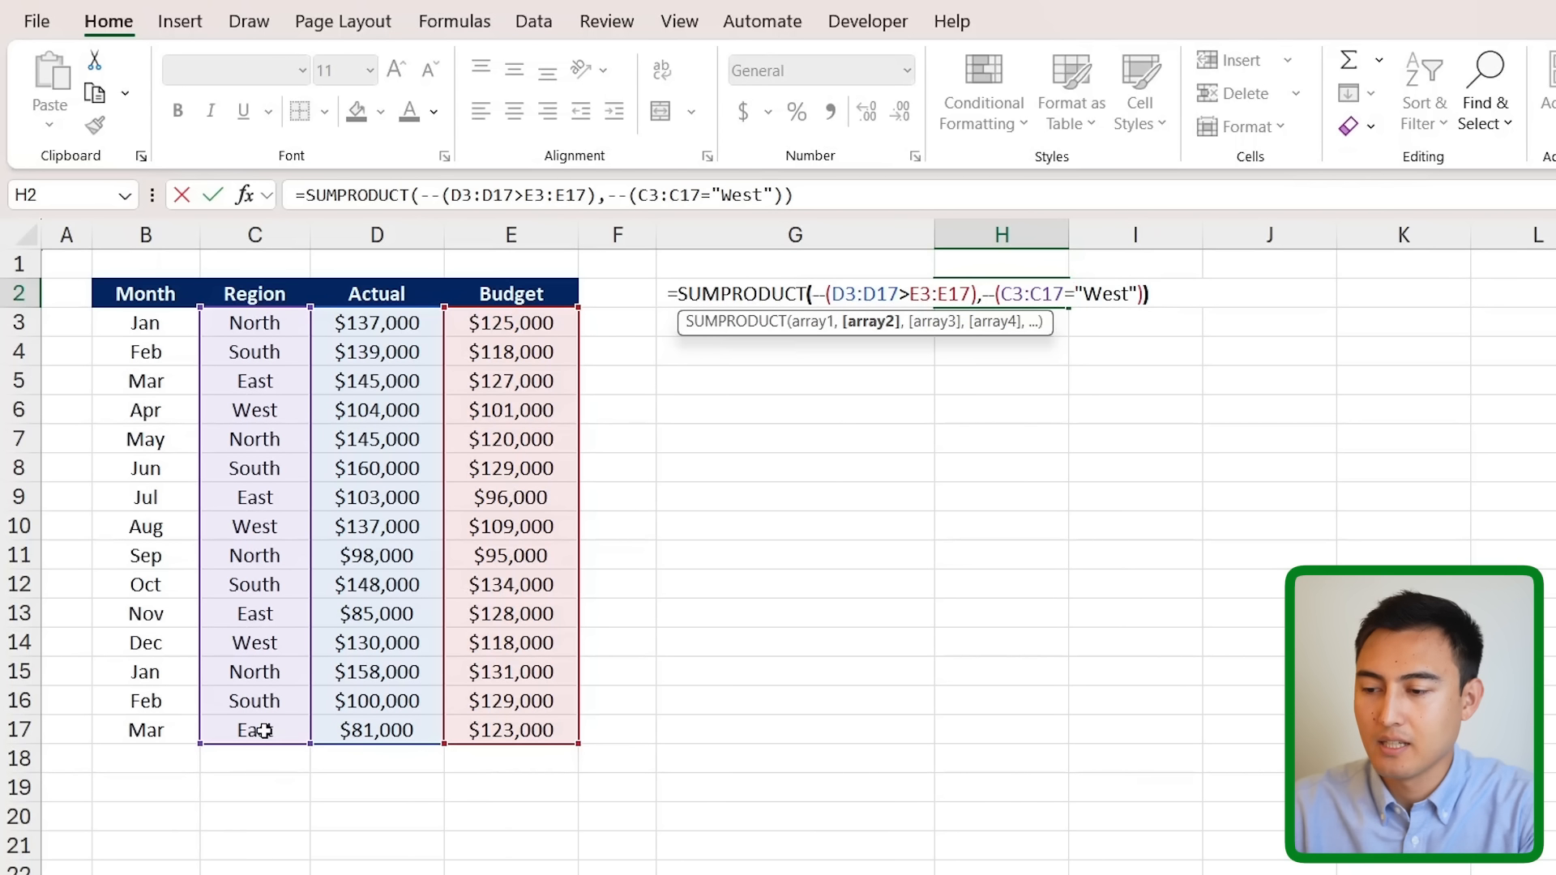
key(ctrl+Return)
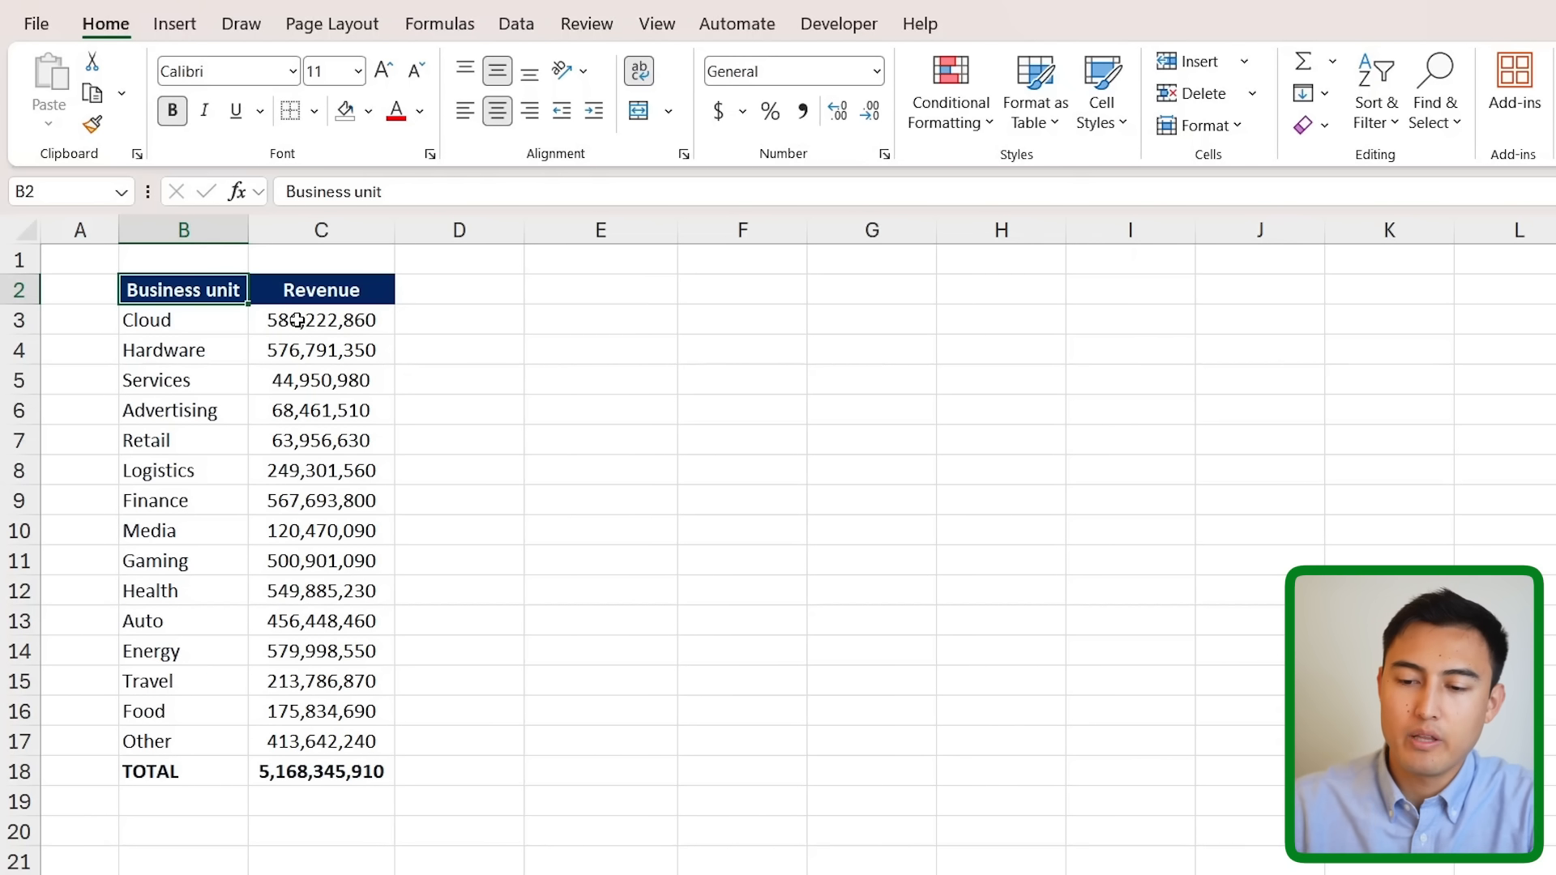
drag(297, 321, 361, 753)
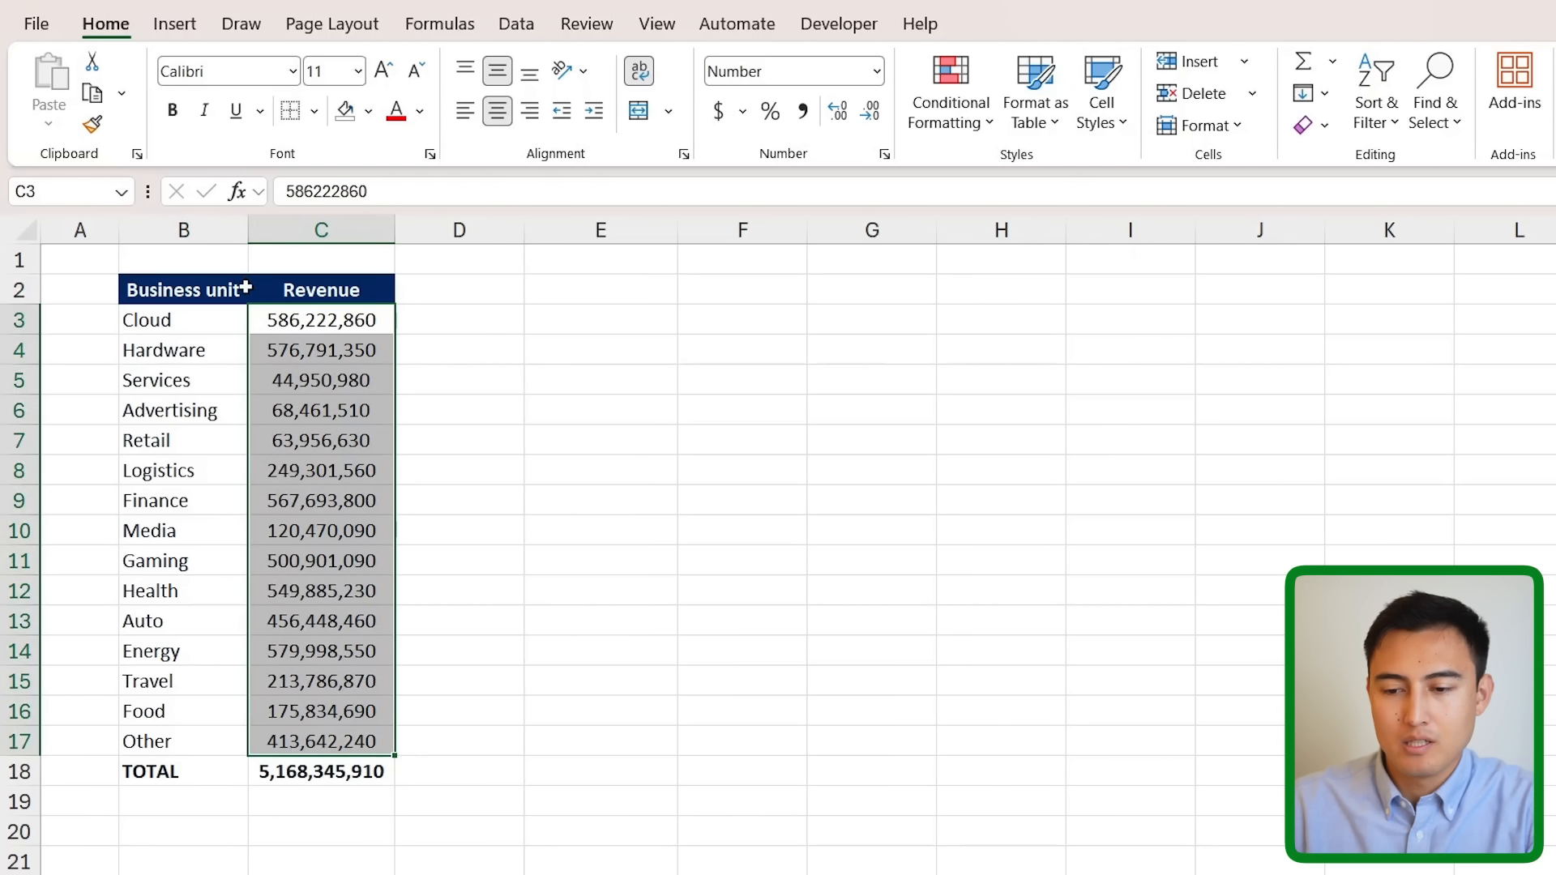
click(264, 327)
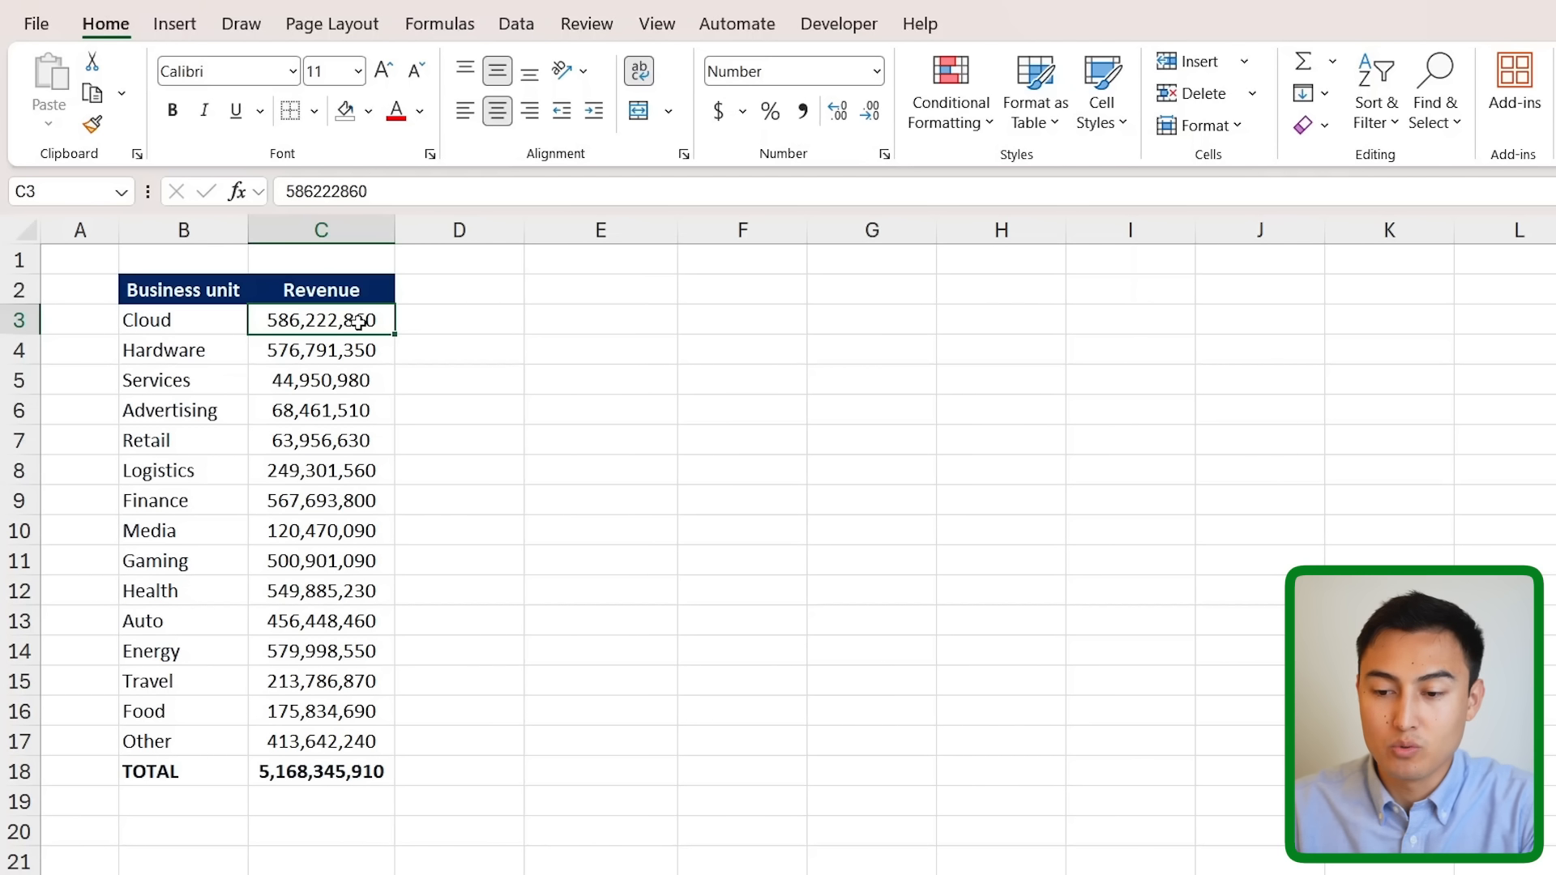
key(Right)
text(=)
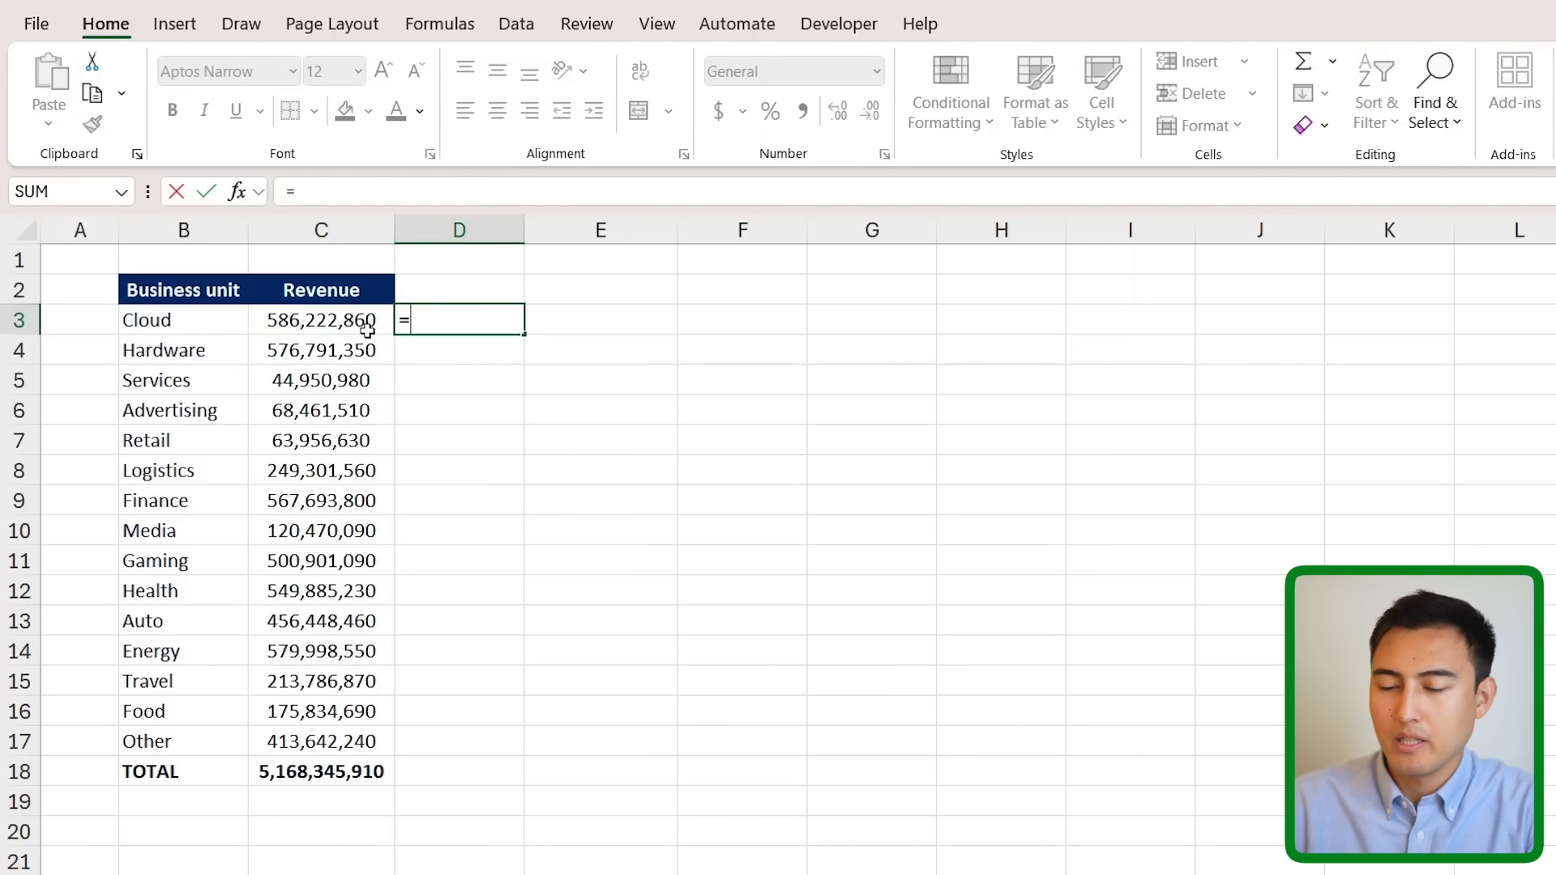
click(369, 328)
text(/1000)
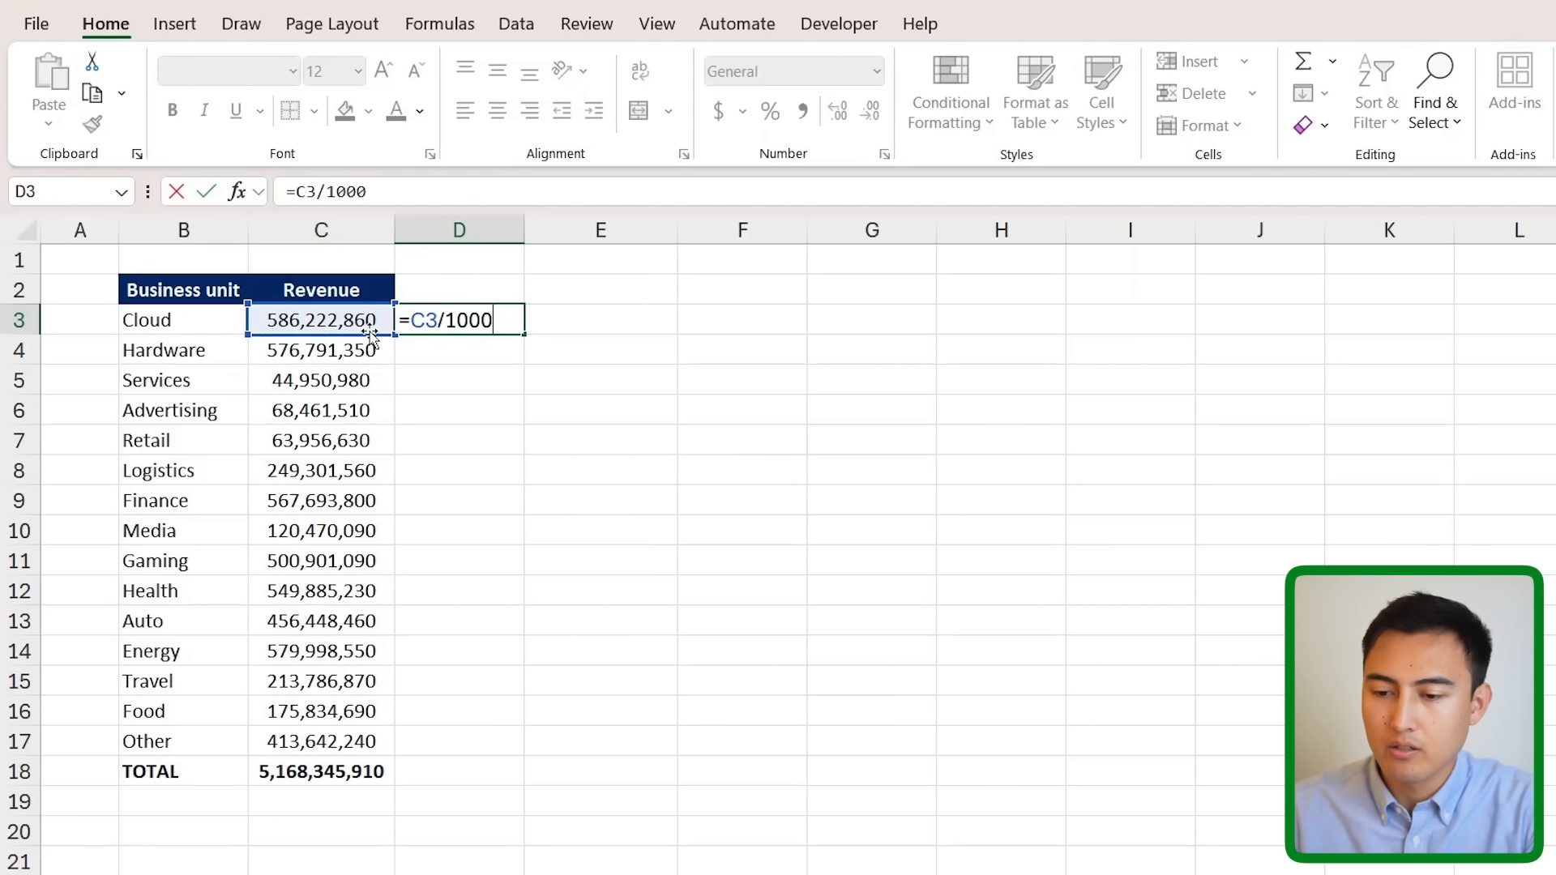
key(Return)
key(Up)
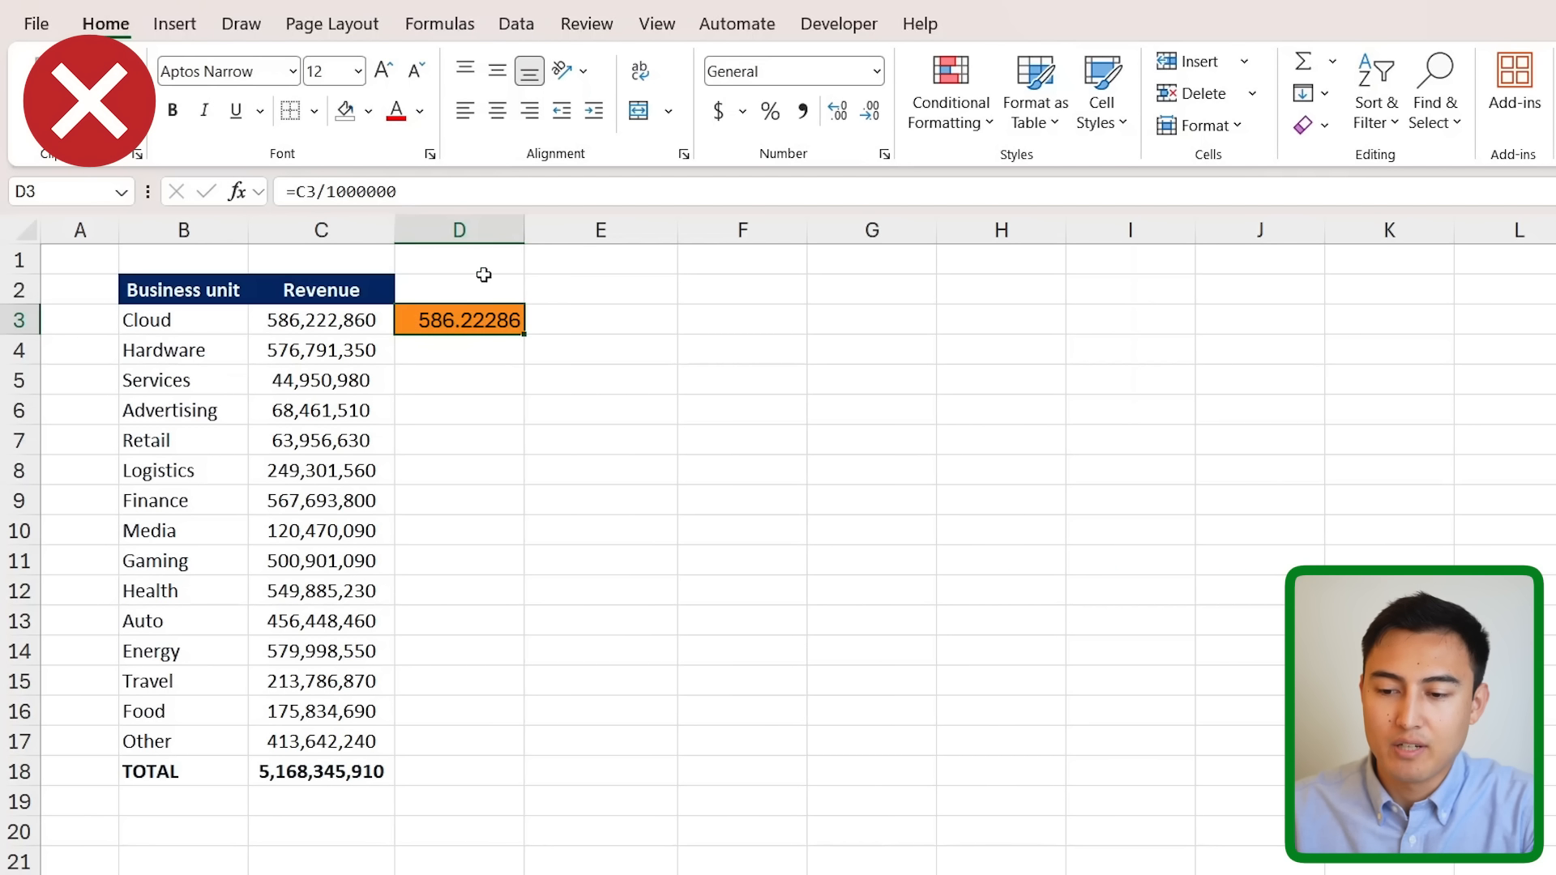
click(269, 319)
click(434, 320)
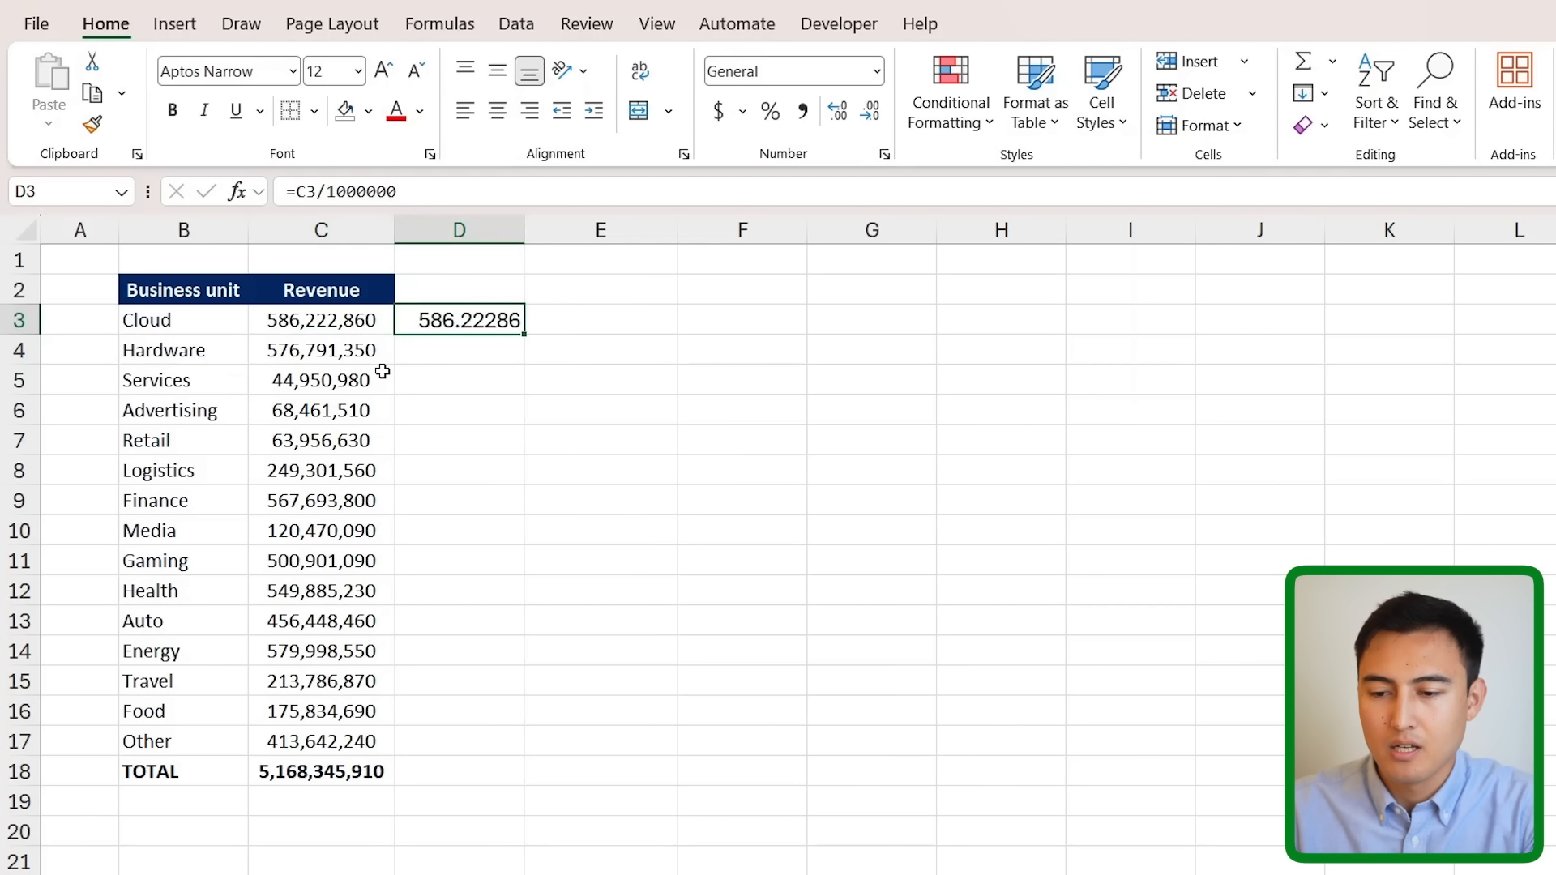
key(Delete)
key(Left)
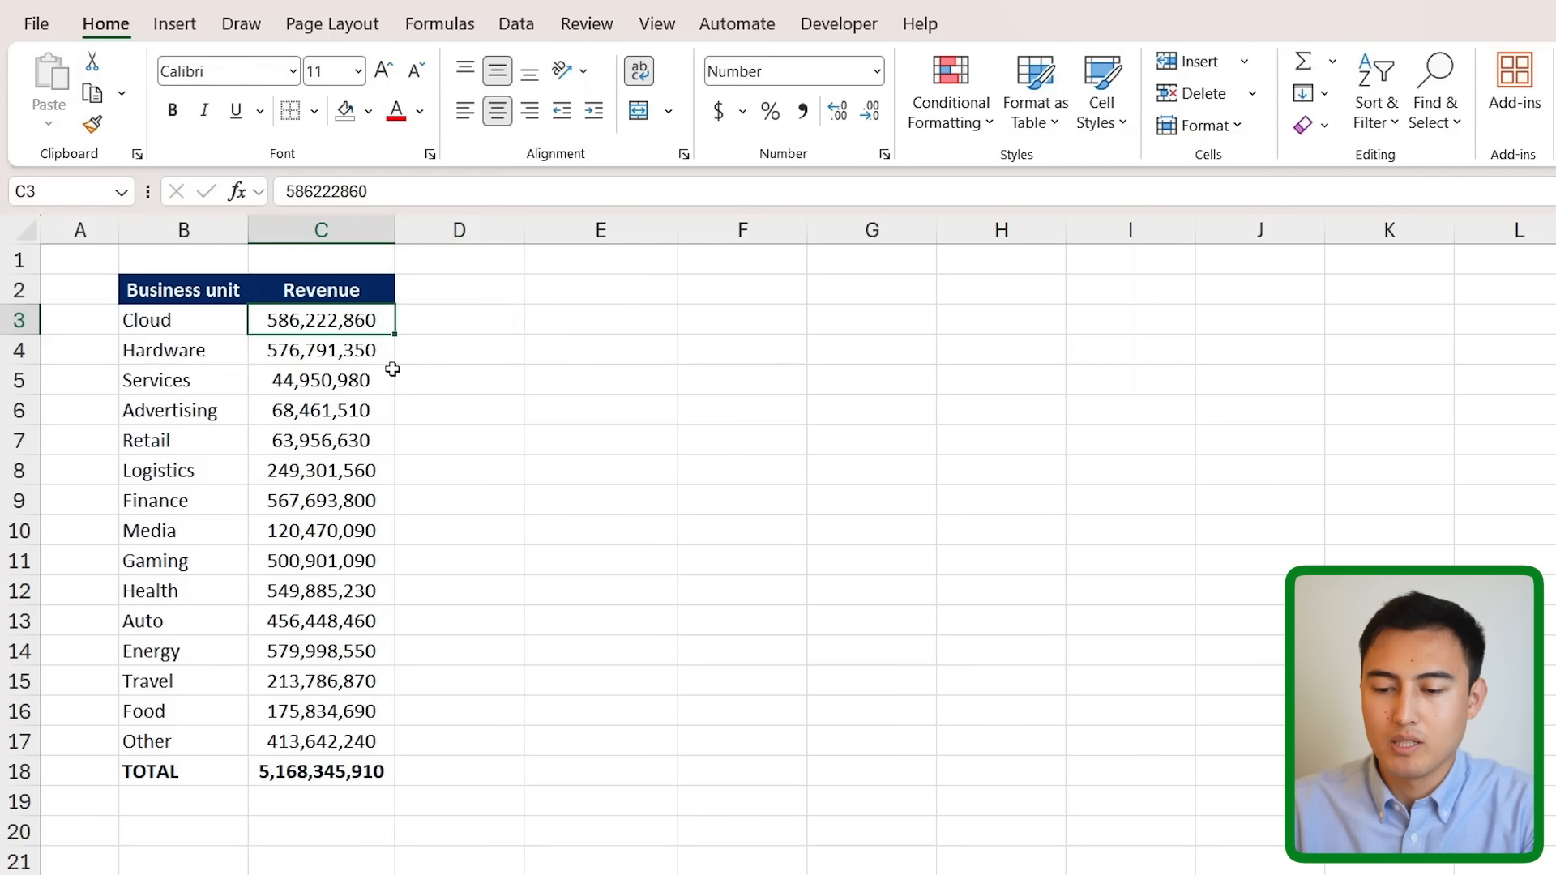
key(ctrl+shift+Down)
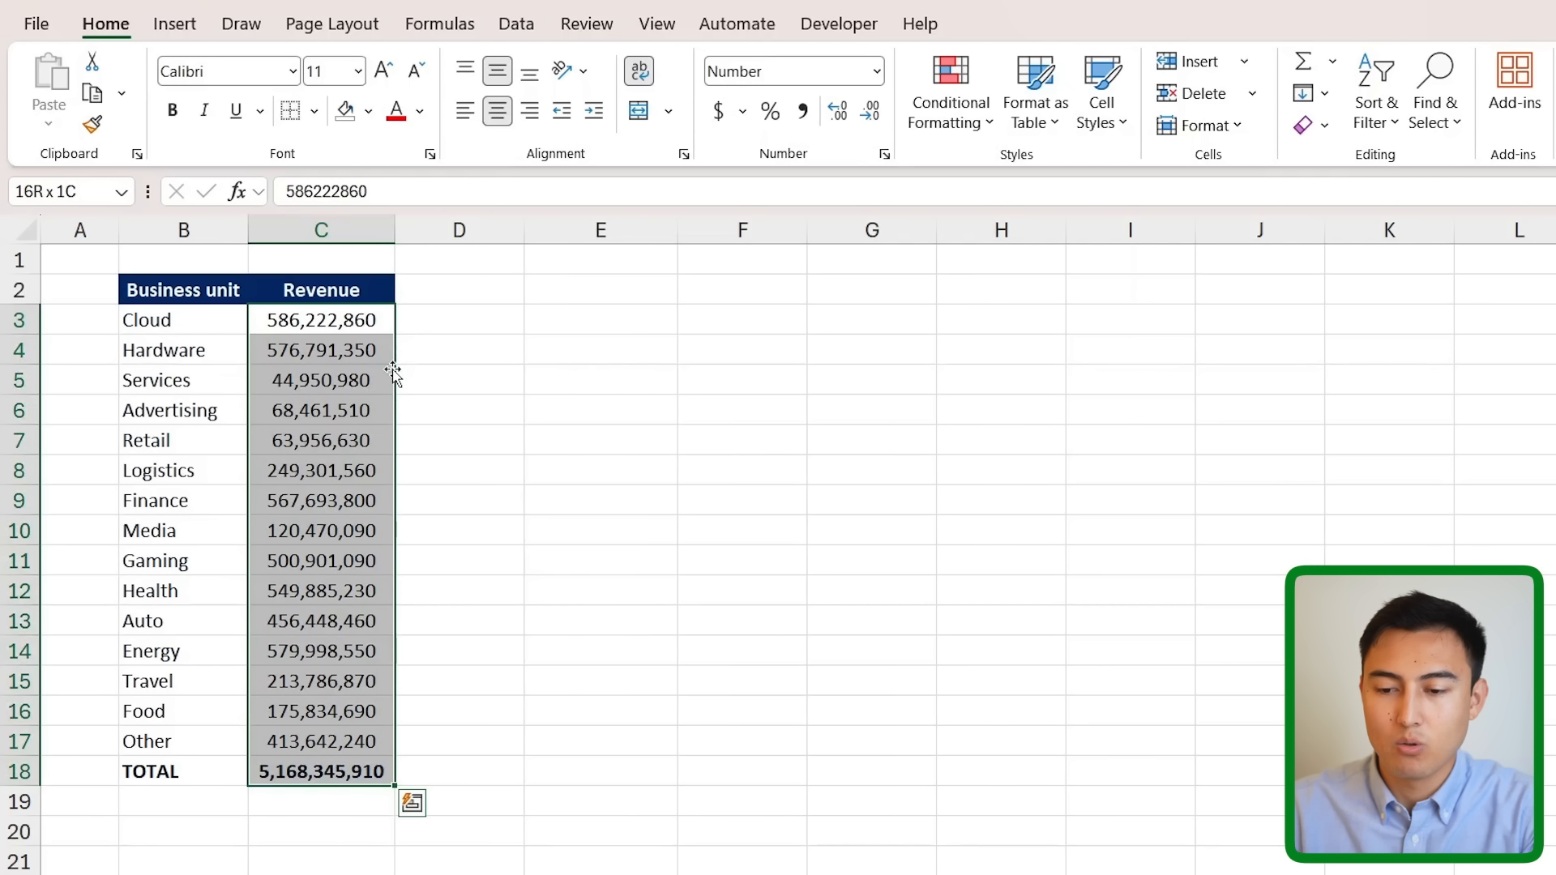
- Apply custom number format #,##0,, to the Revenue cells so Cloud shows 586
key(ctrl+1)
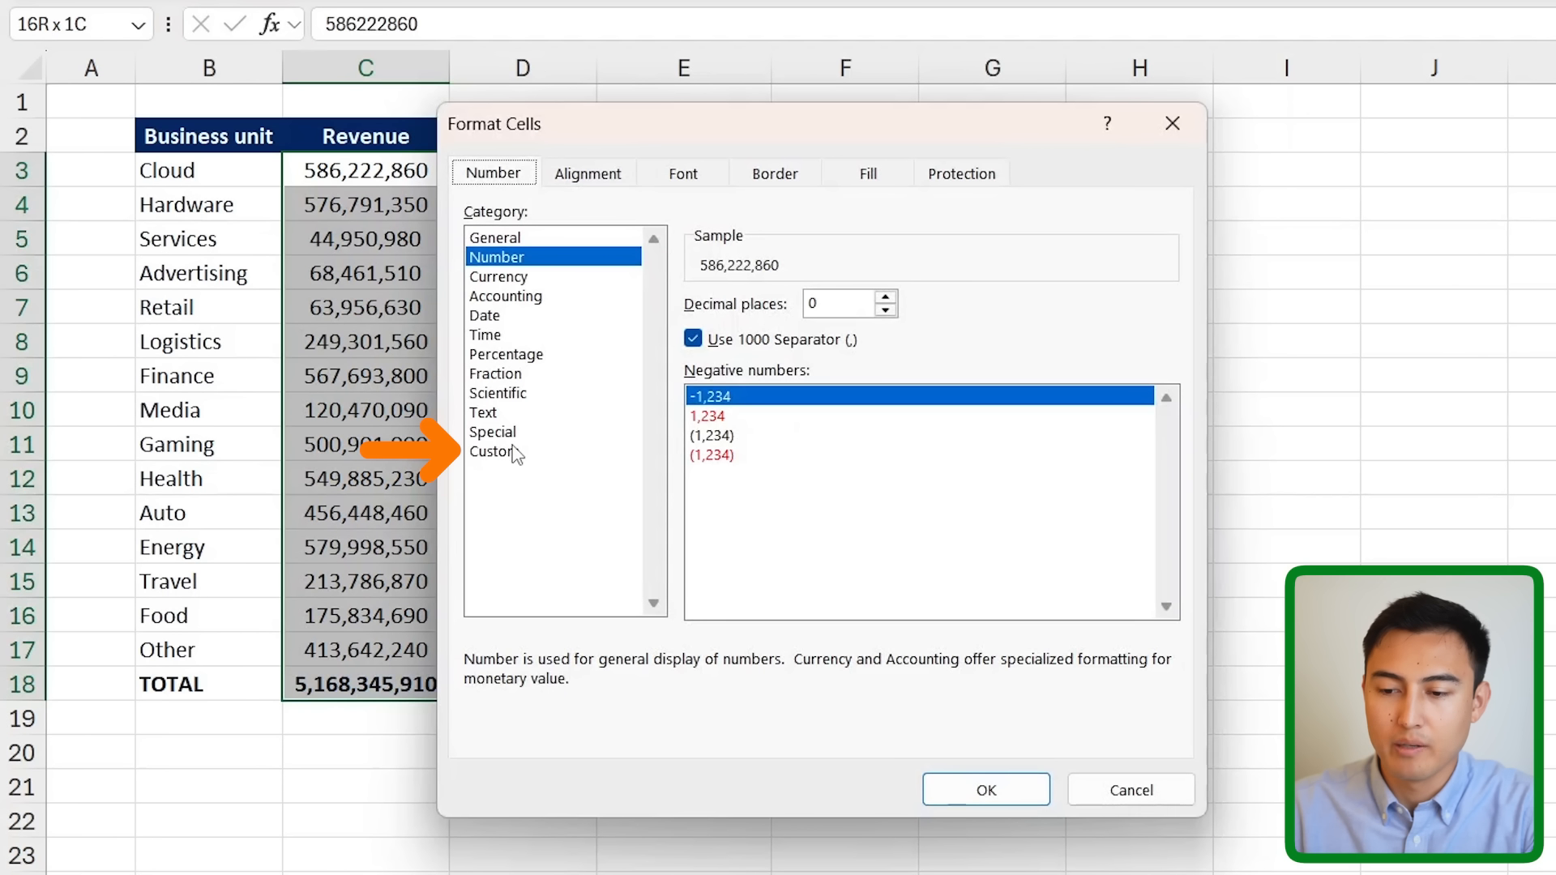
click(513, 451)
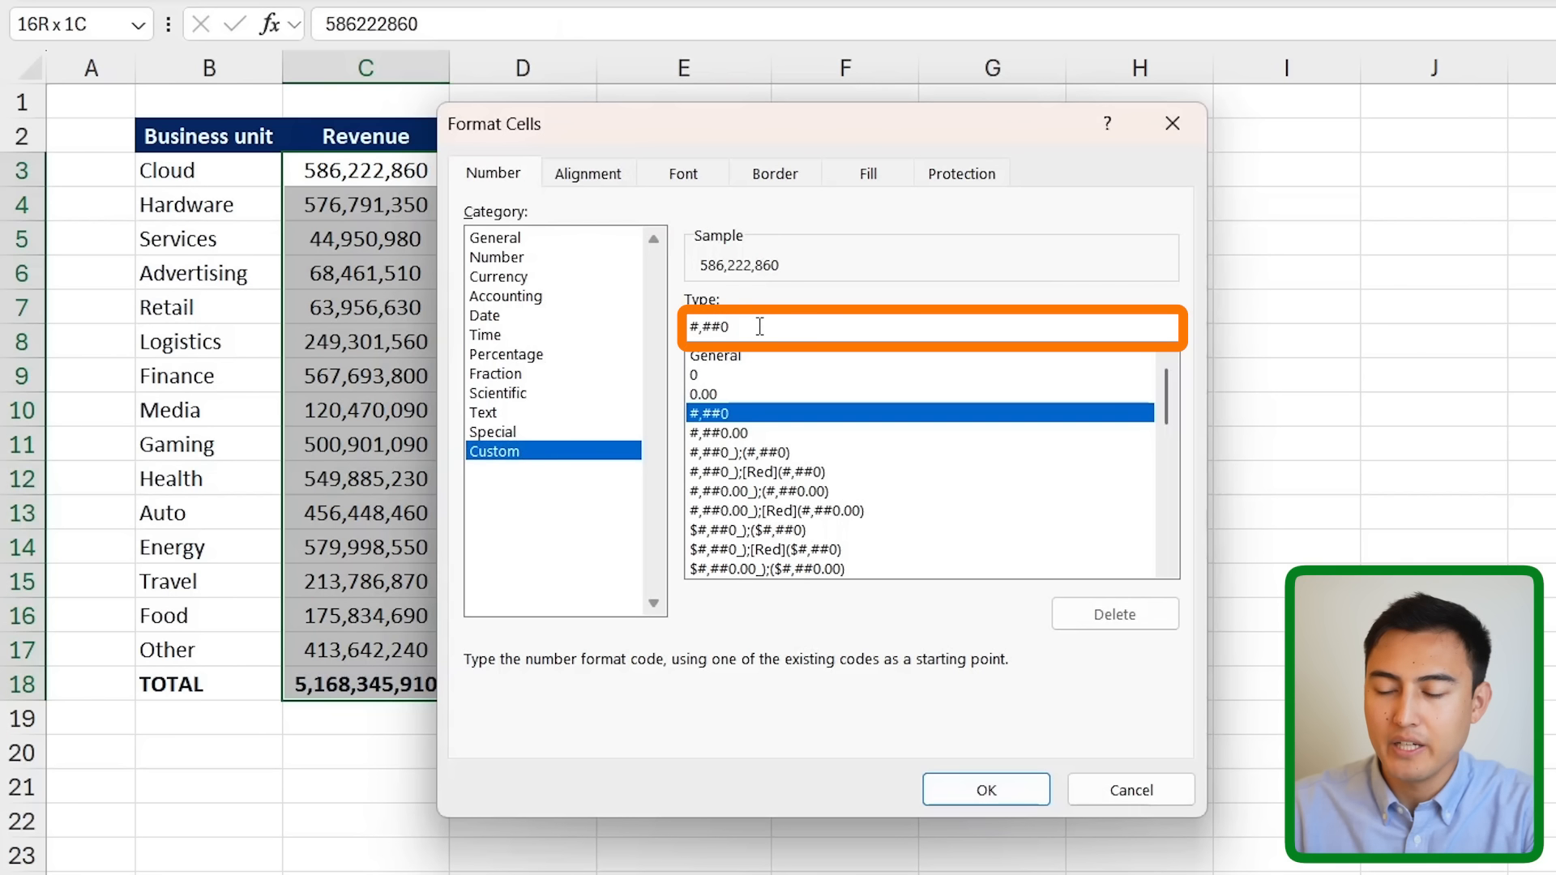
text(,)
key(BackSpace)
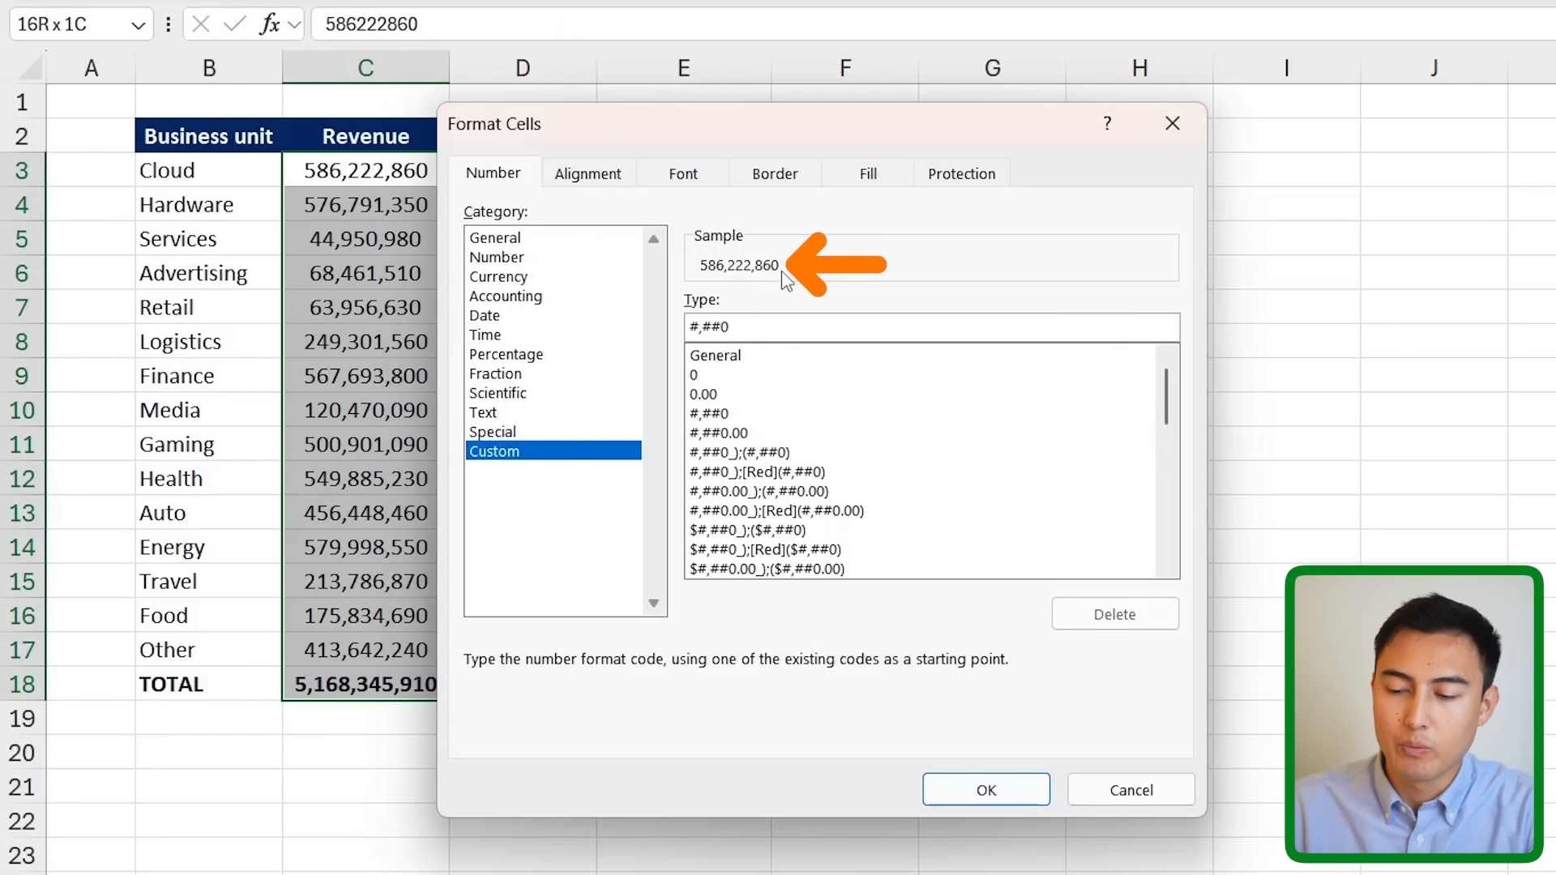
text(,,)
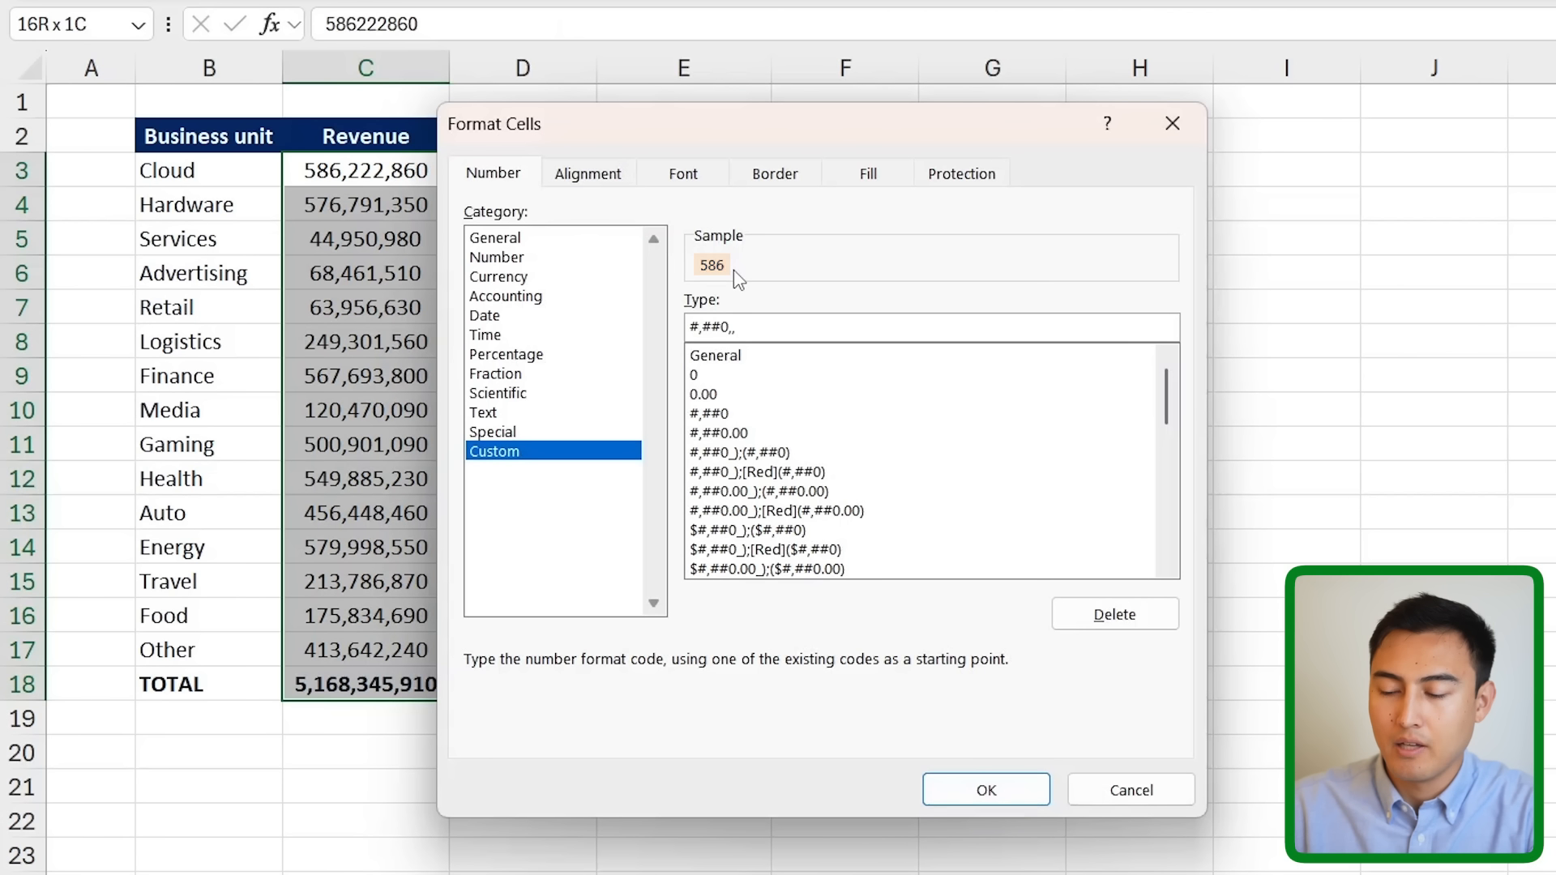
key(Return)
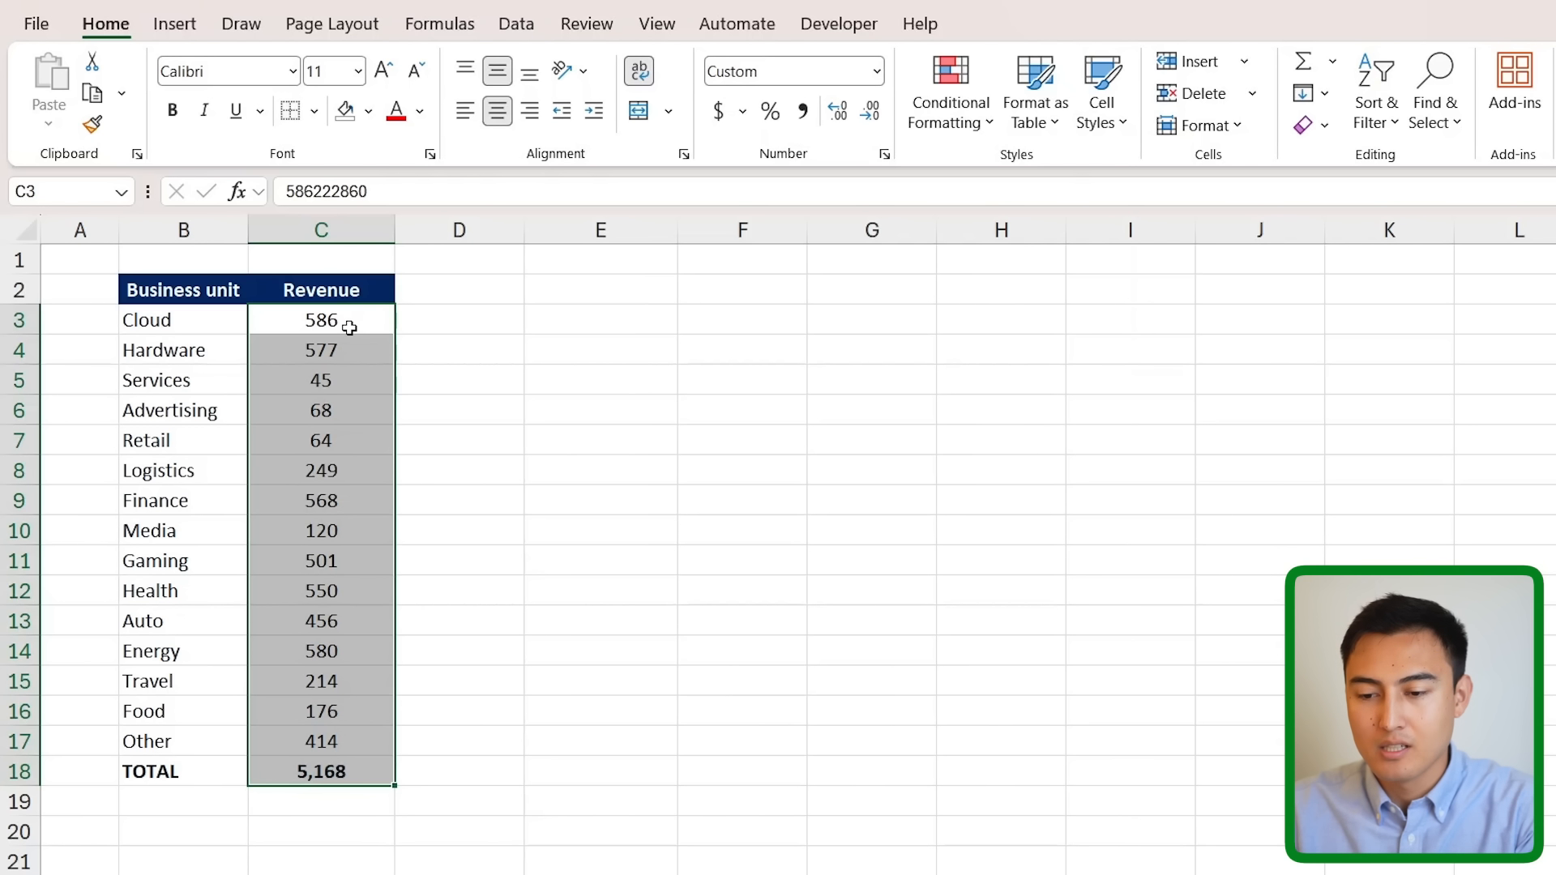
- Change the custom format to #,##0,,\M so revenue reads 586M
key(ctrl+1)
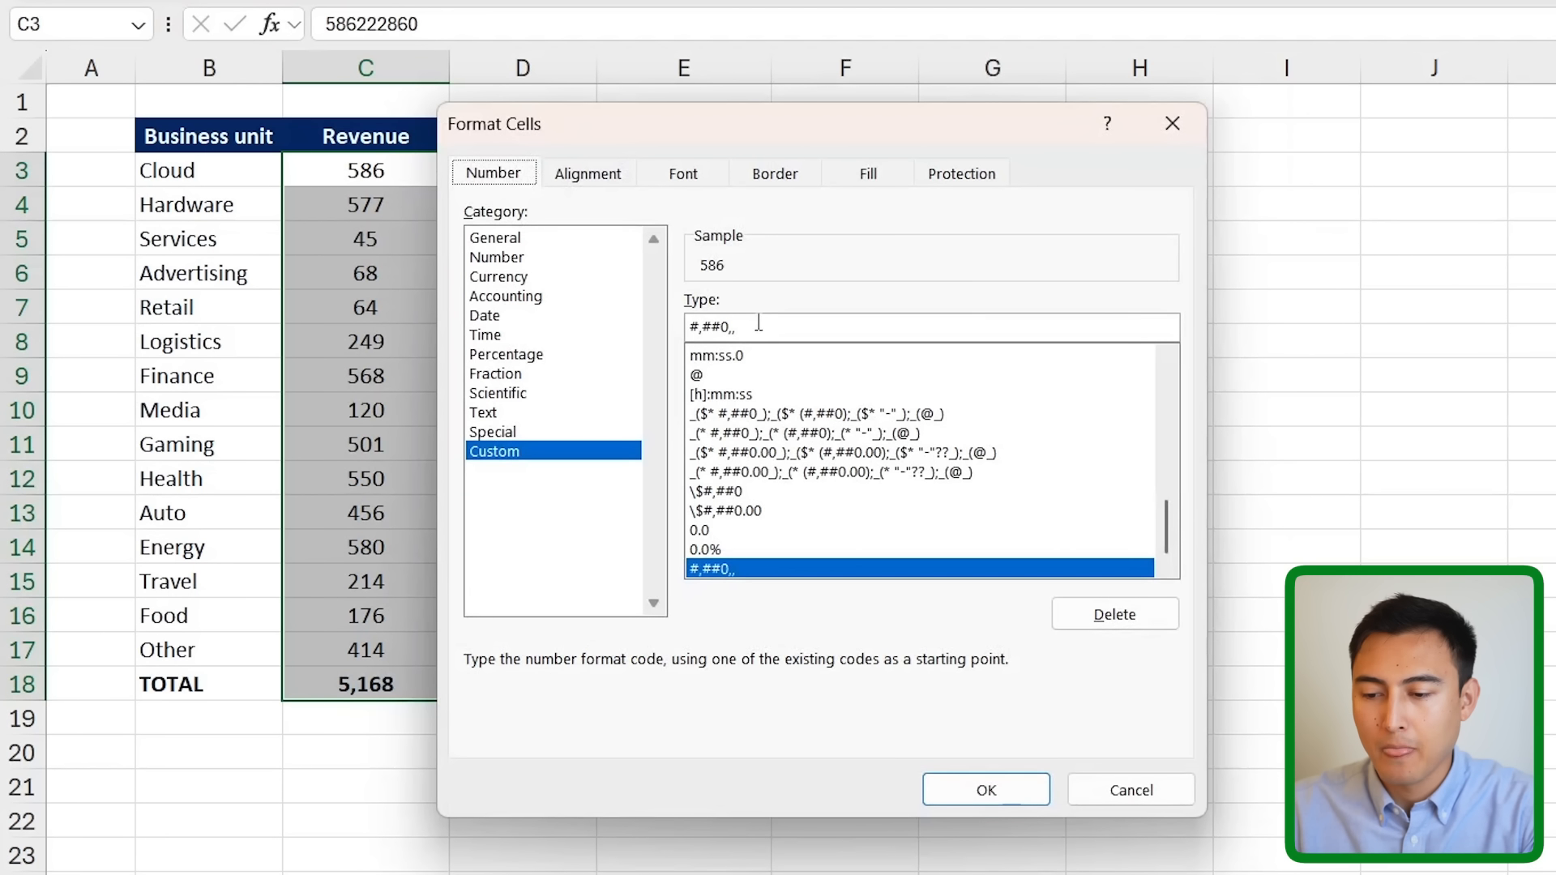
text(\M)
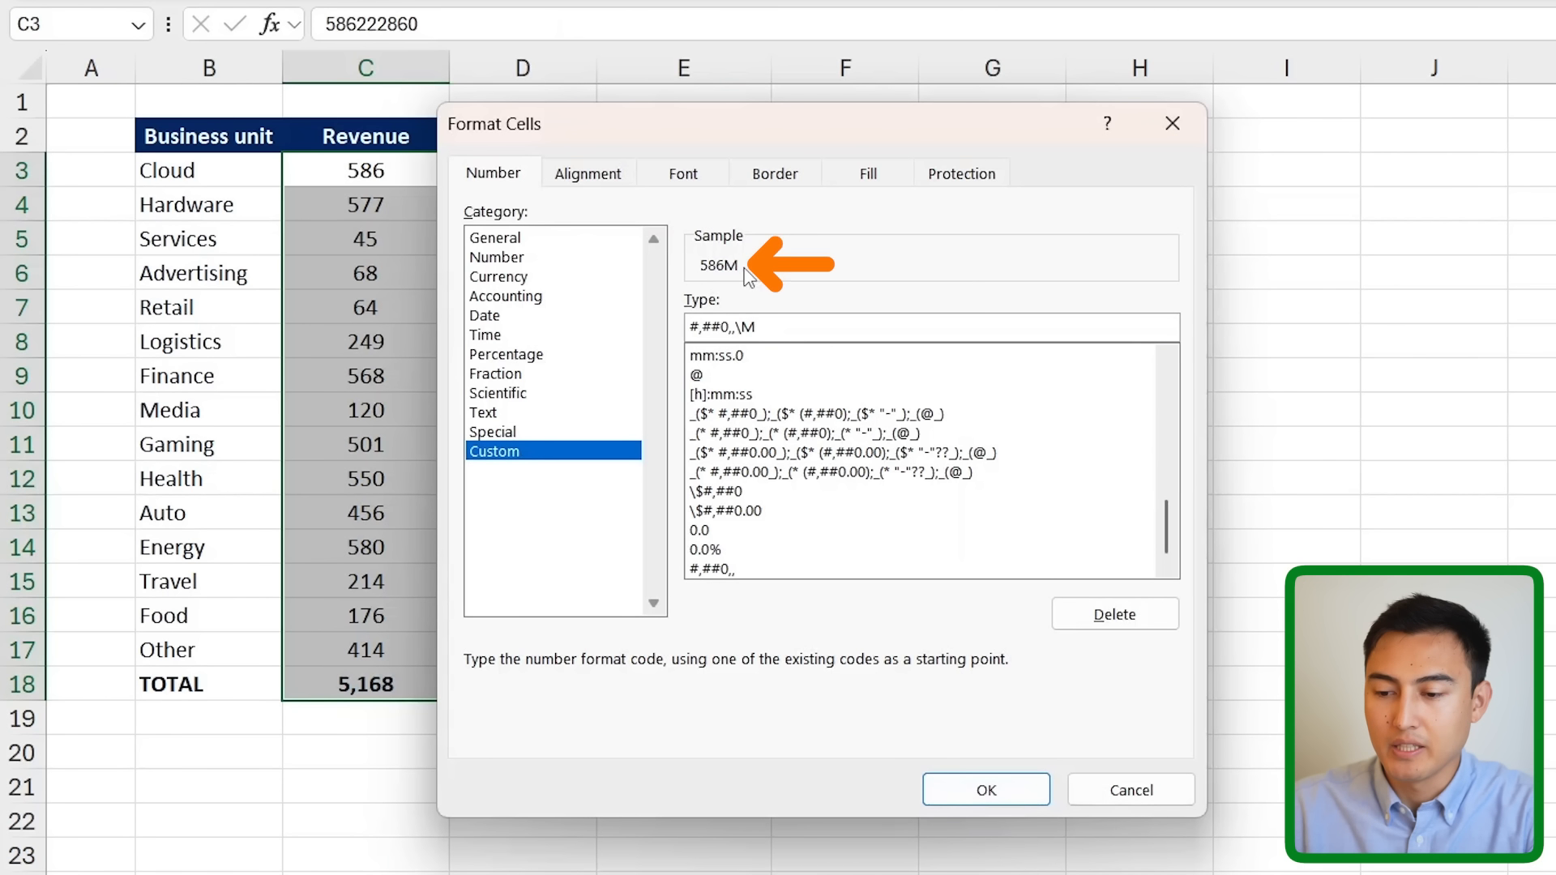
key(Return)
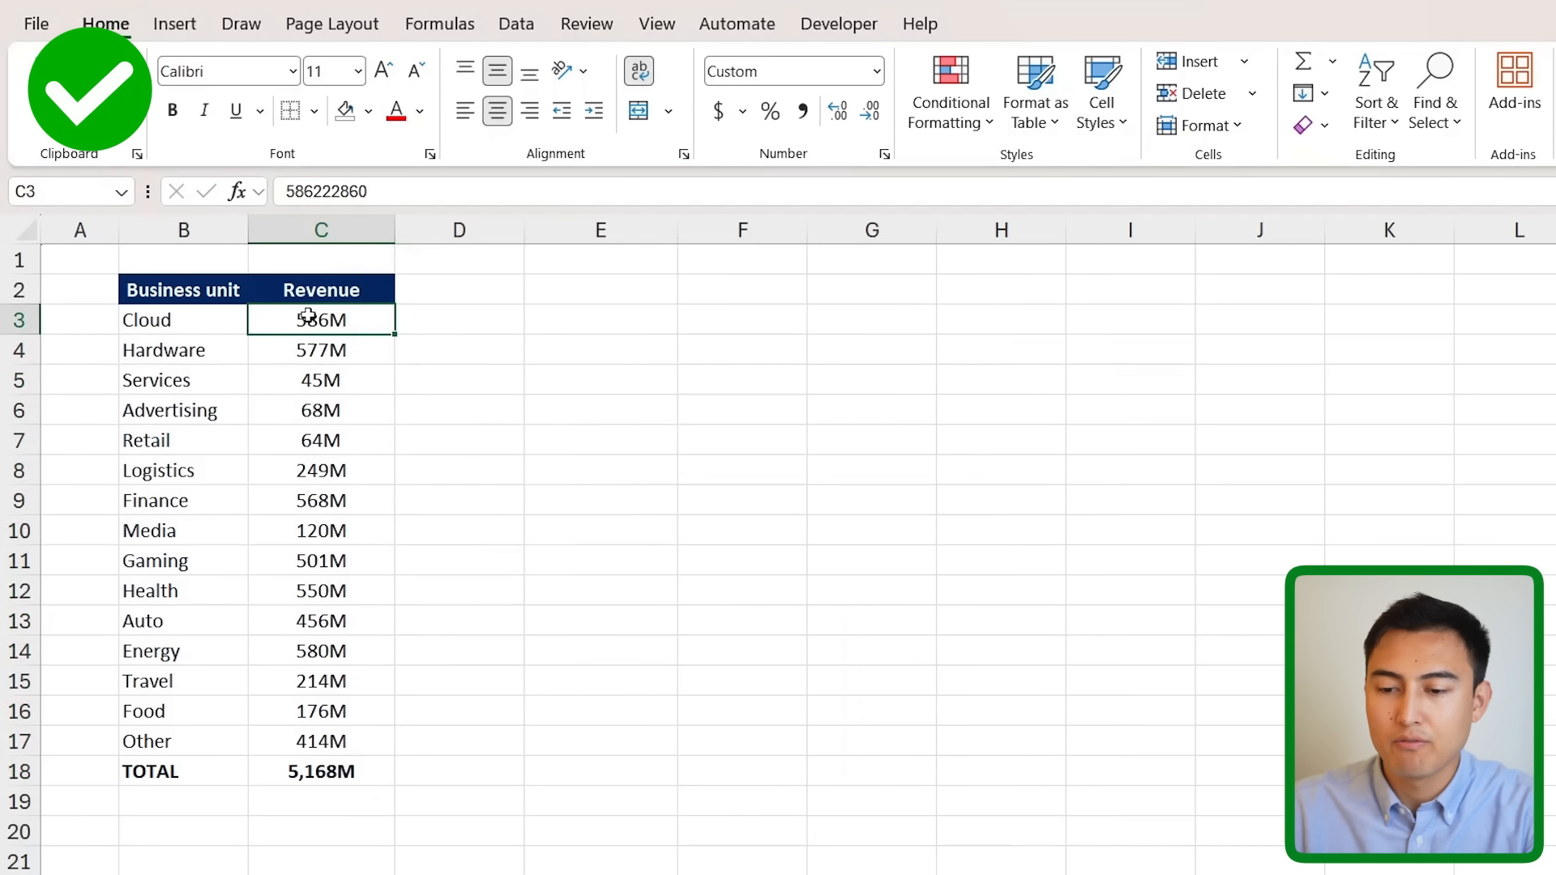
drag(387, 189, 234, 203)
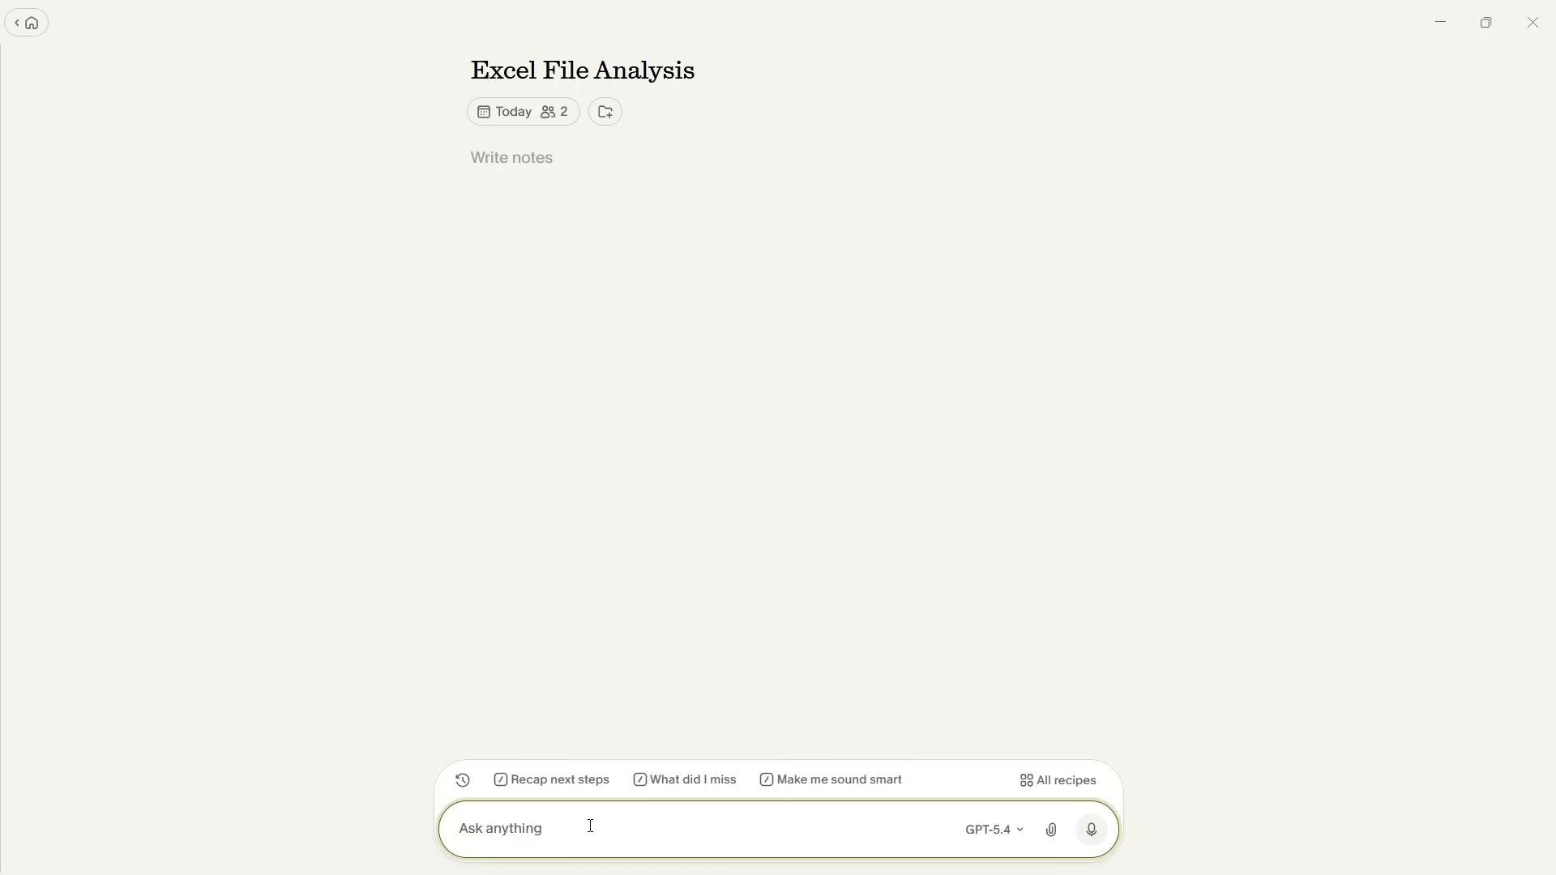
- Ask the notes assistant 'what column headers did they want me to add?'
text(what col)
text(umn headers)
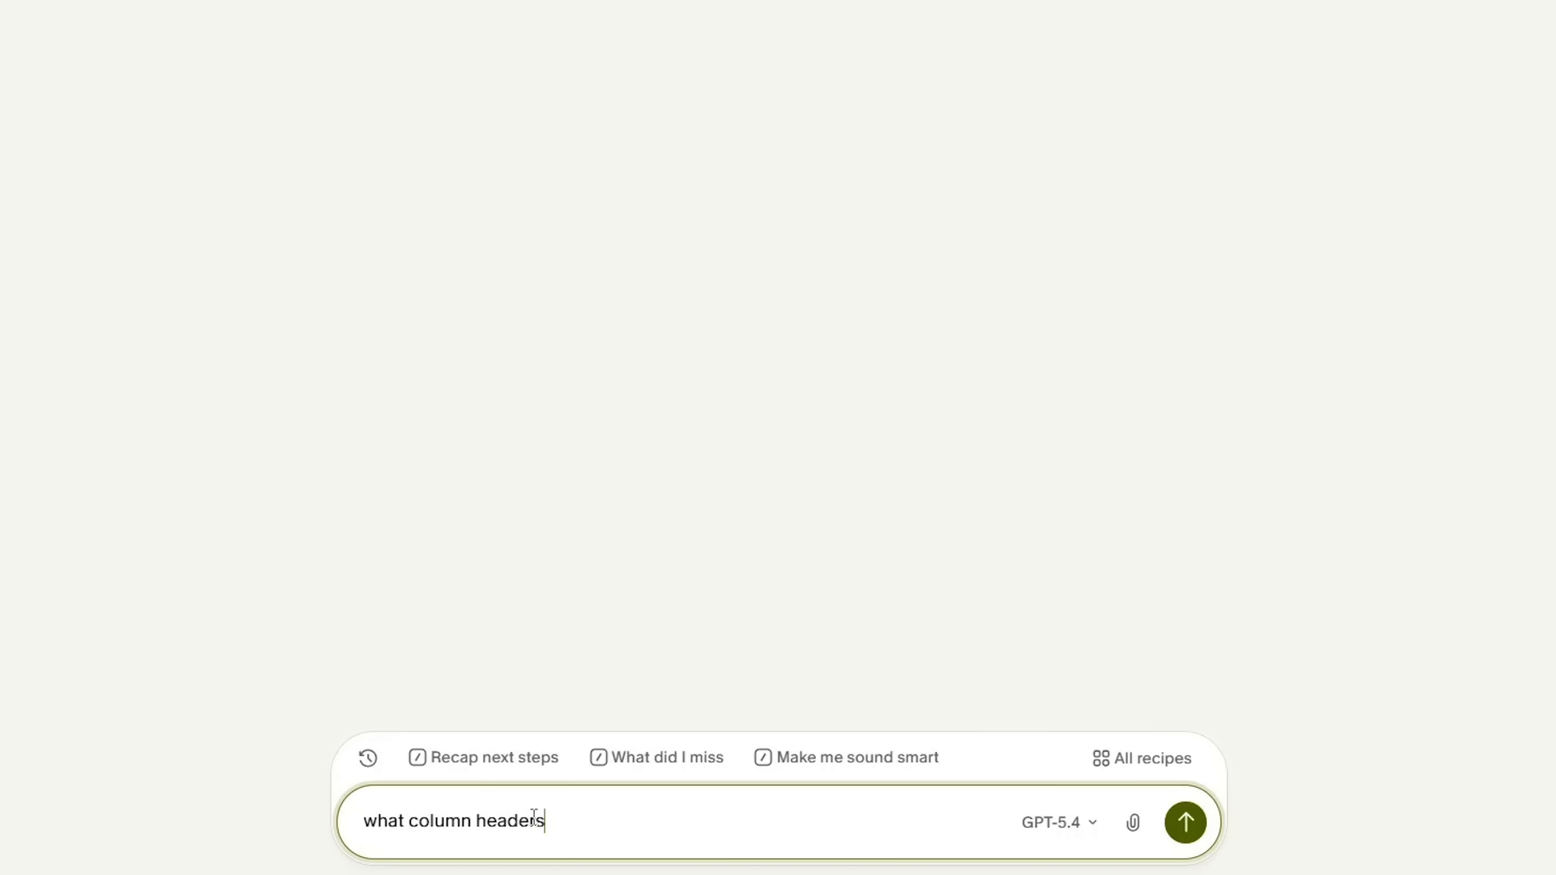
text( did they want me to add?)
key(Return)
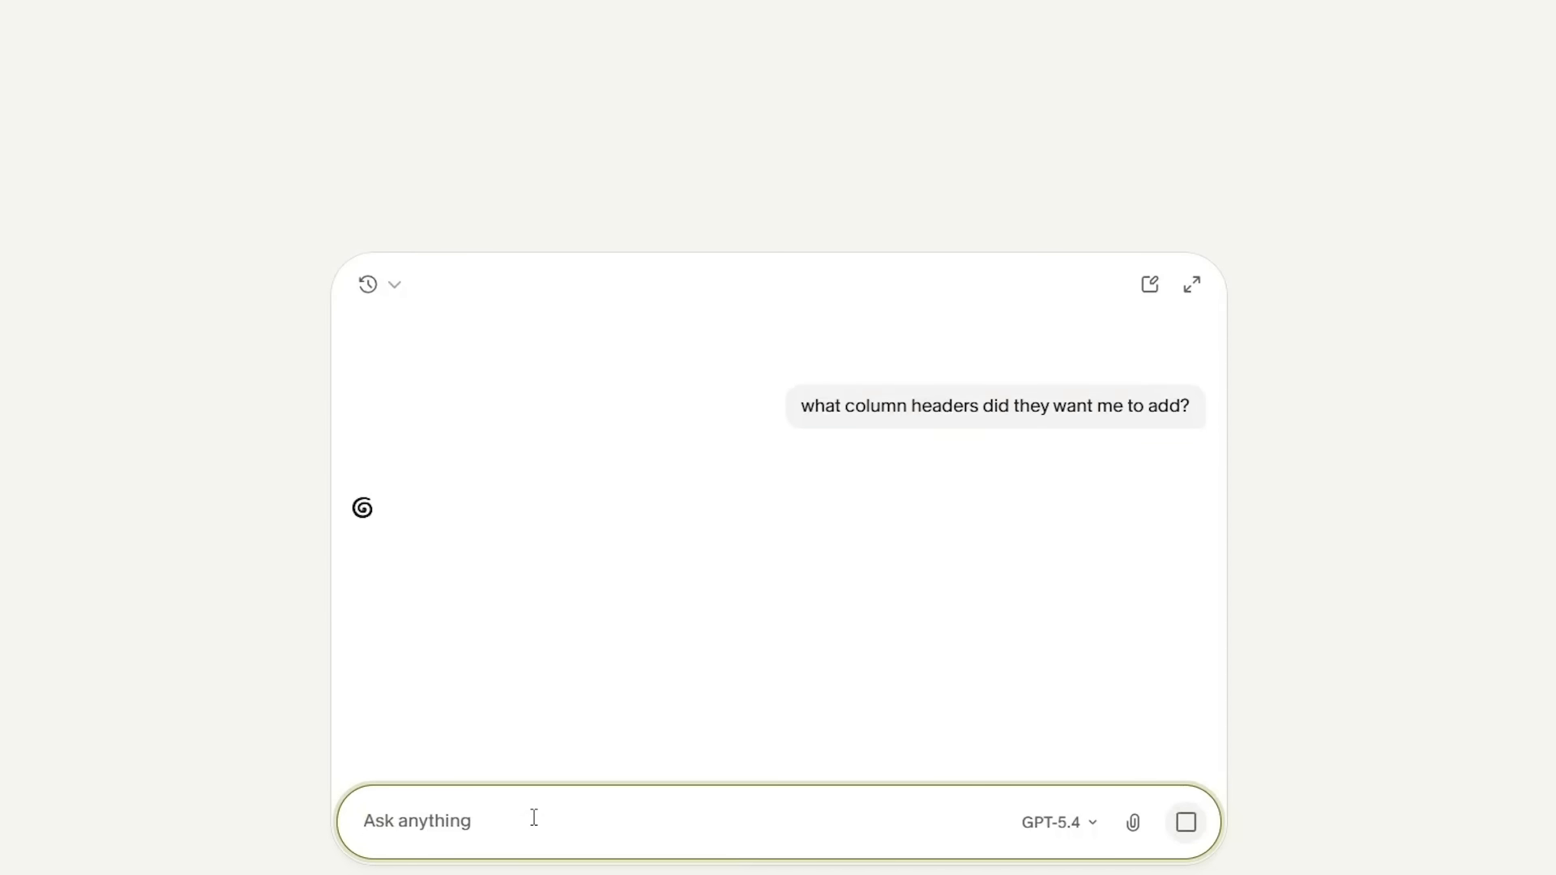
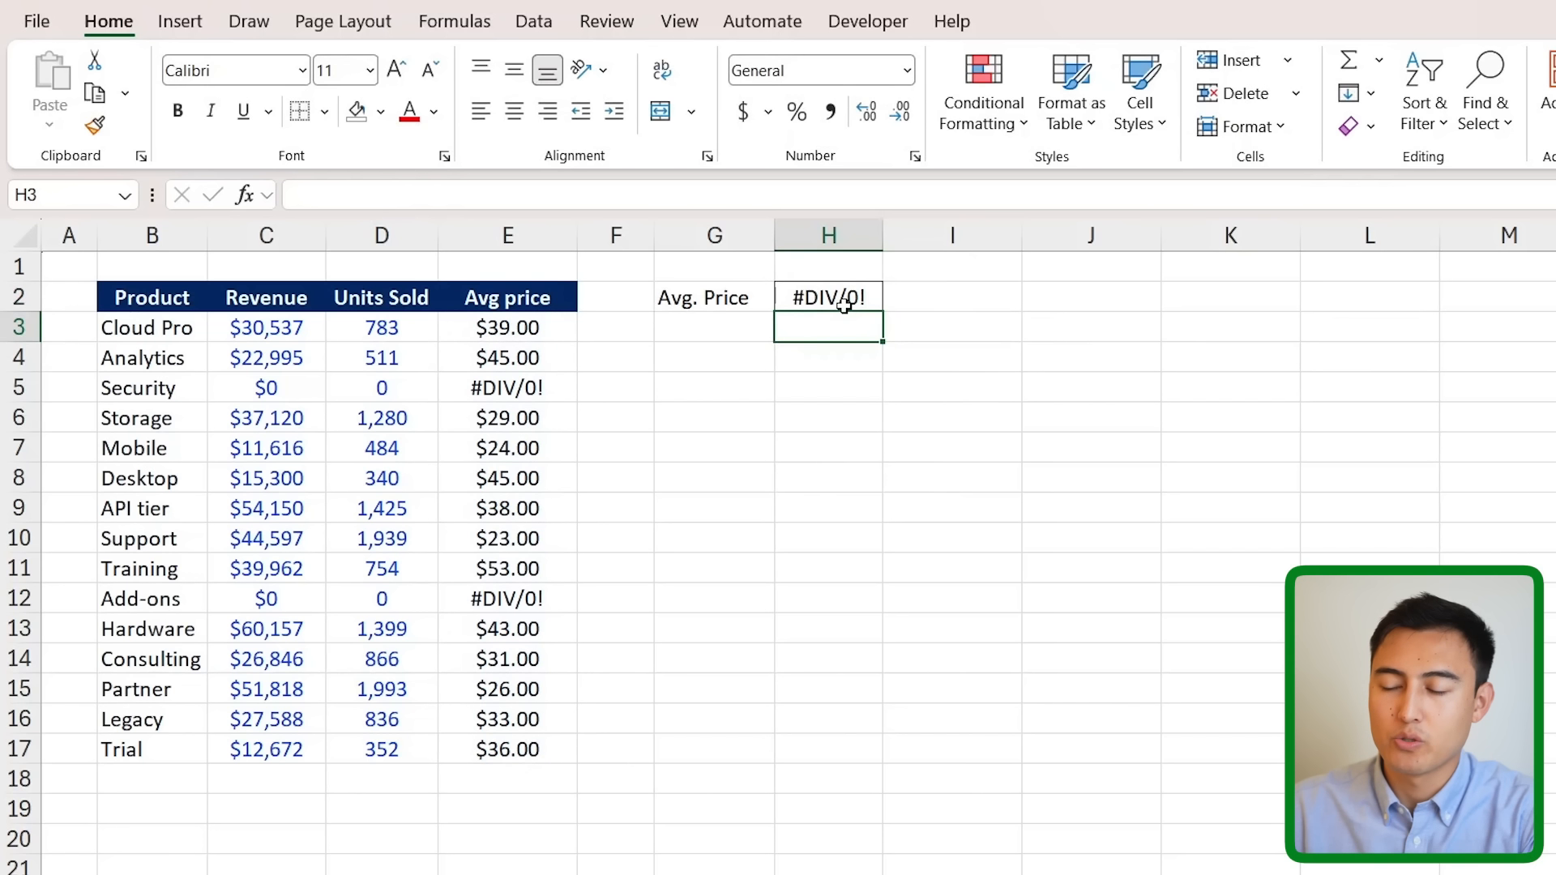
click(843, 305)
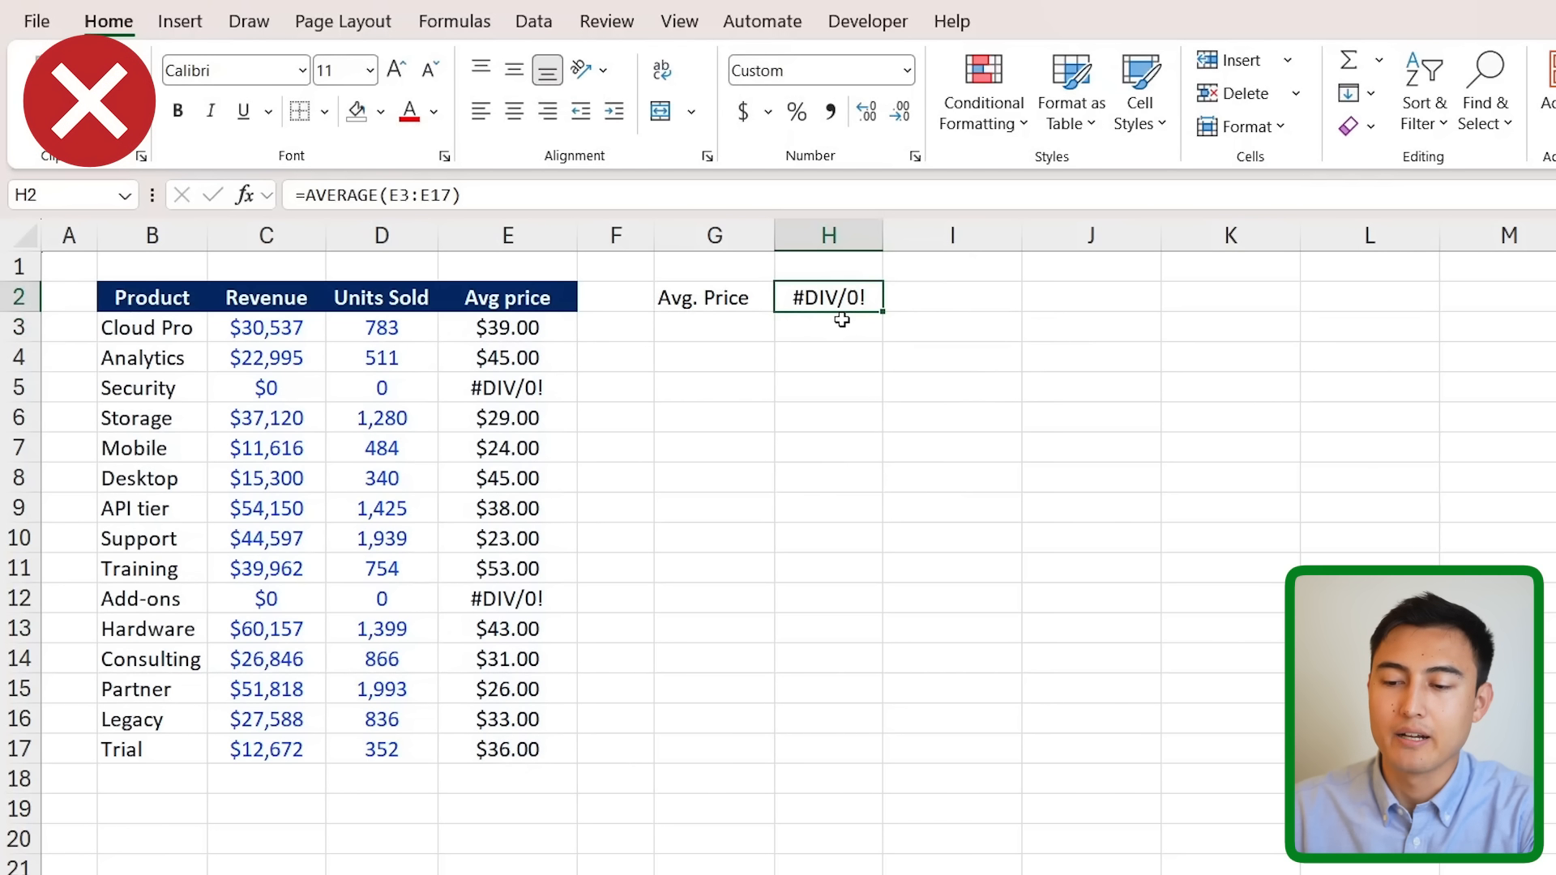
click(492, 377)
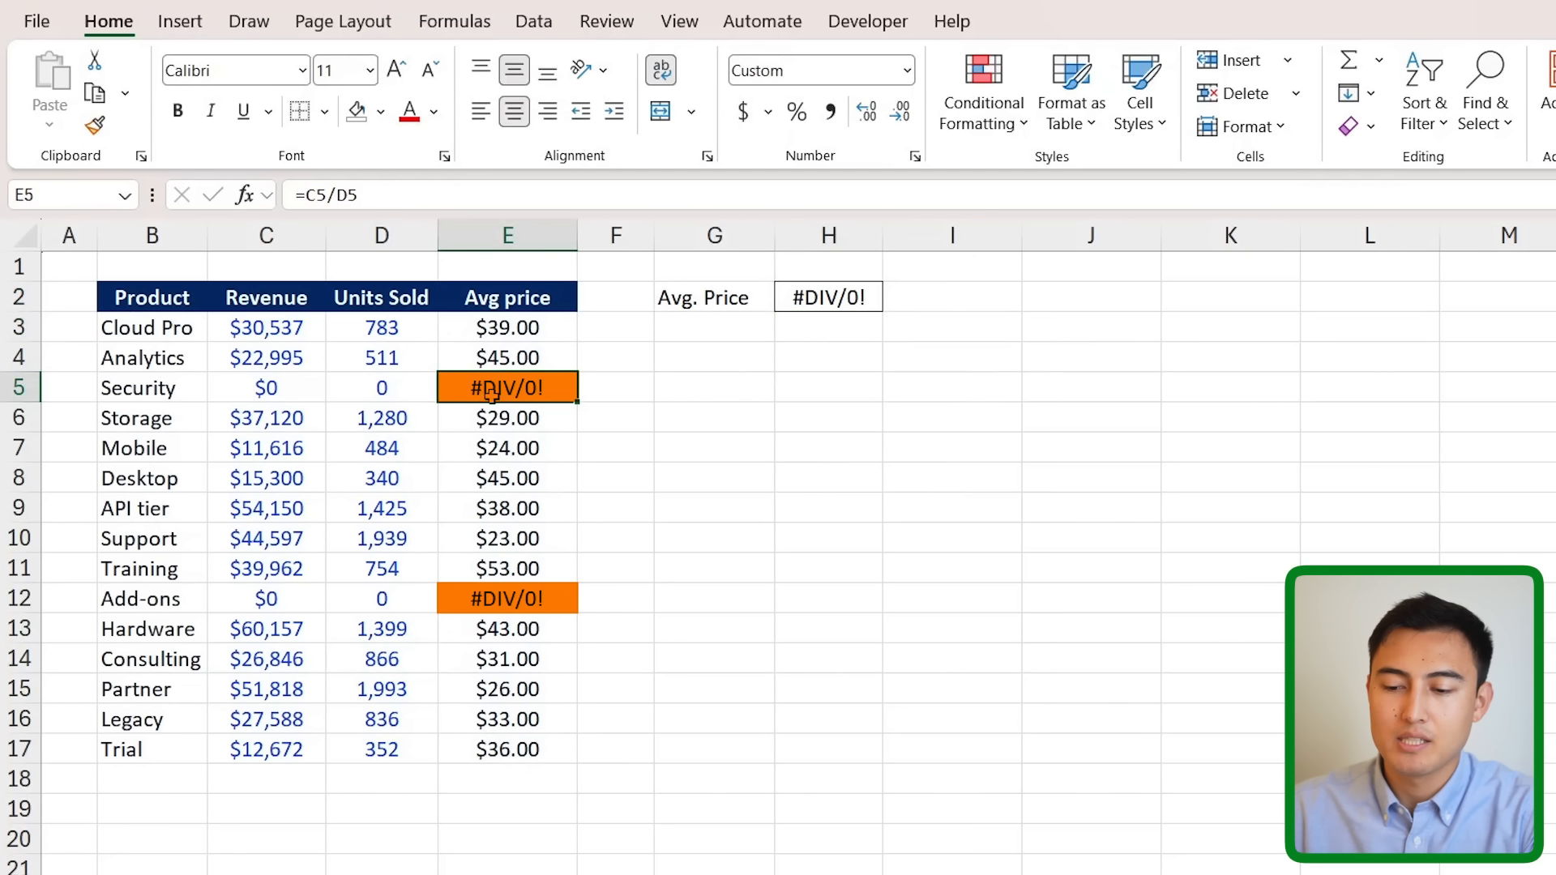
click(381, 198)
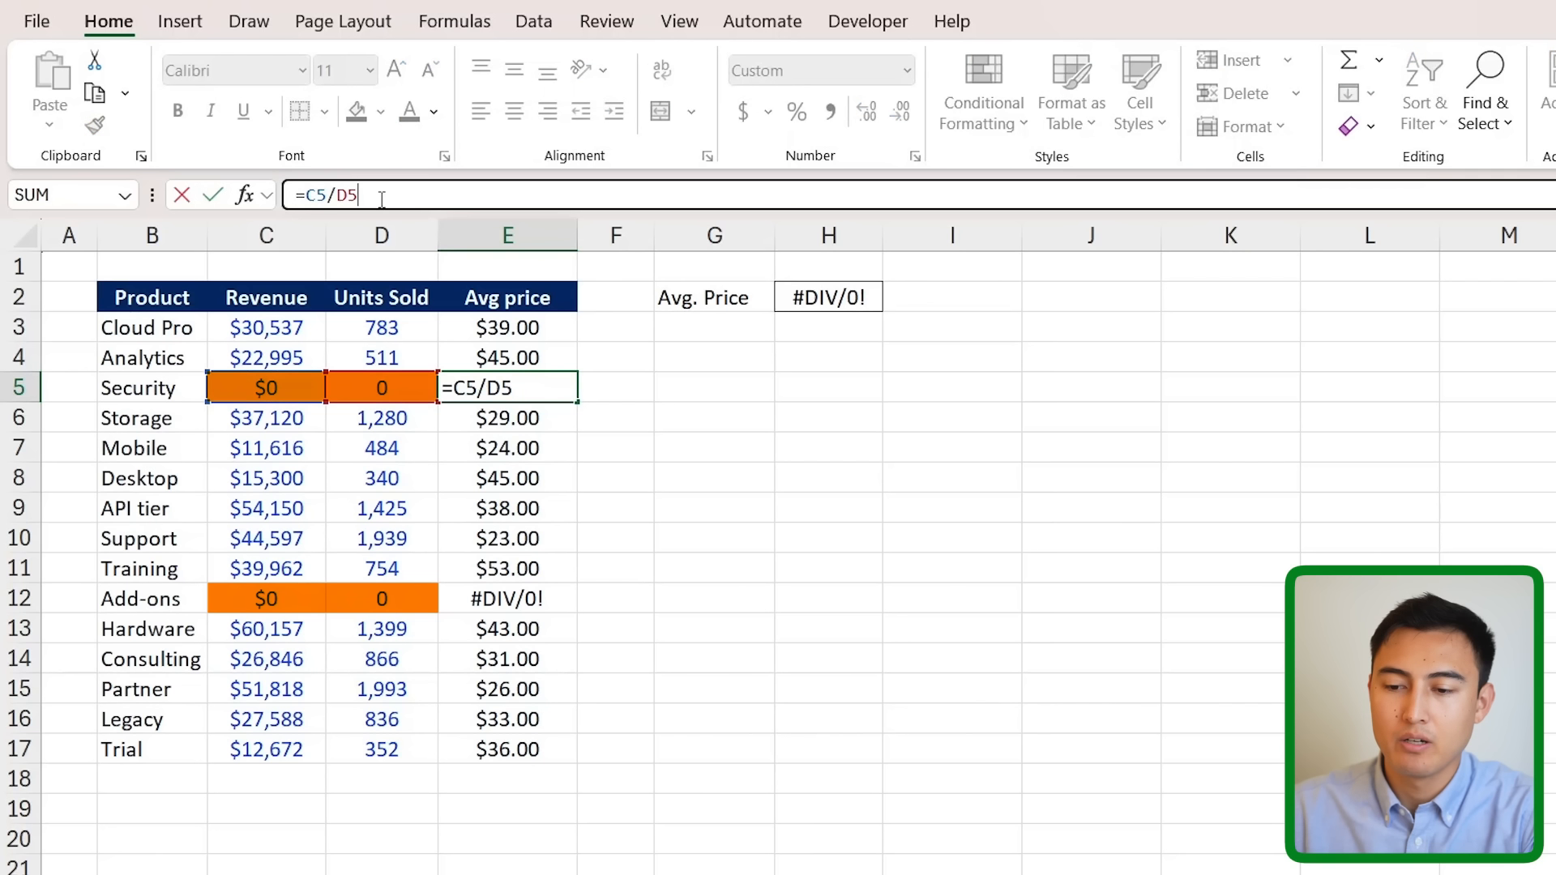
key(Escape)
key(Left)
key(Left)
key(Left)
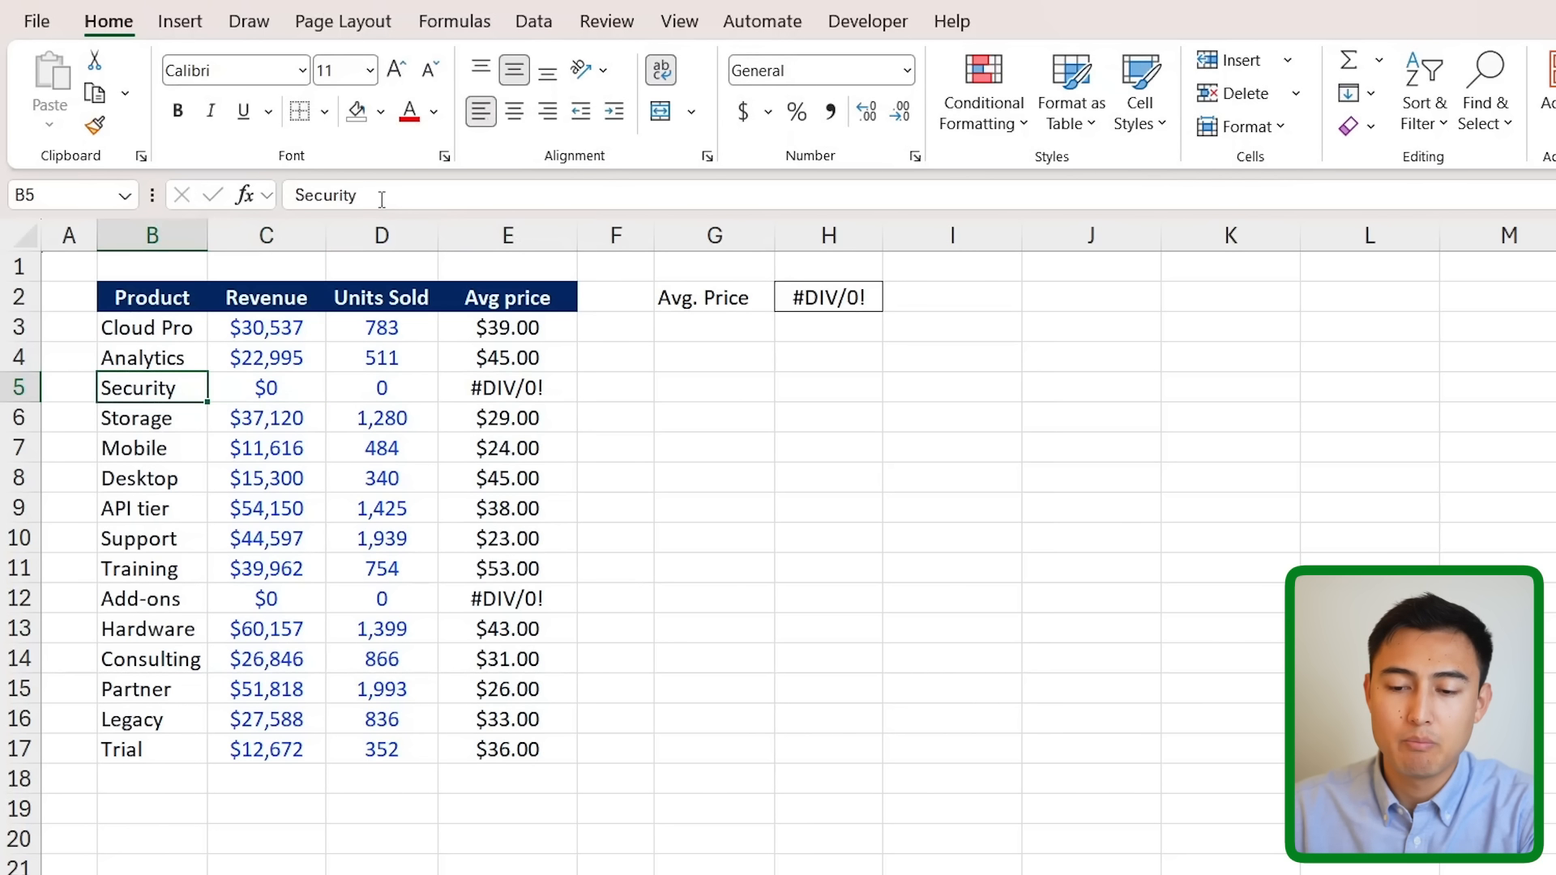
key(Right)
key(shift+Right)
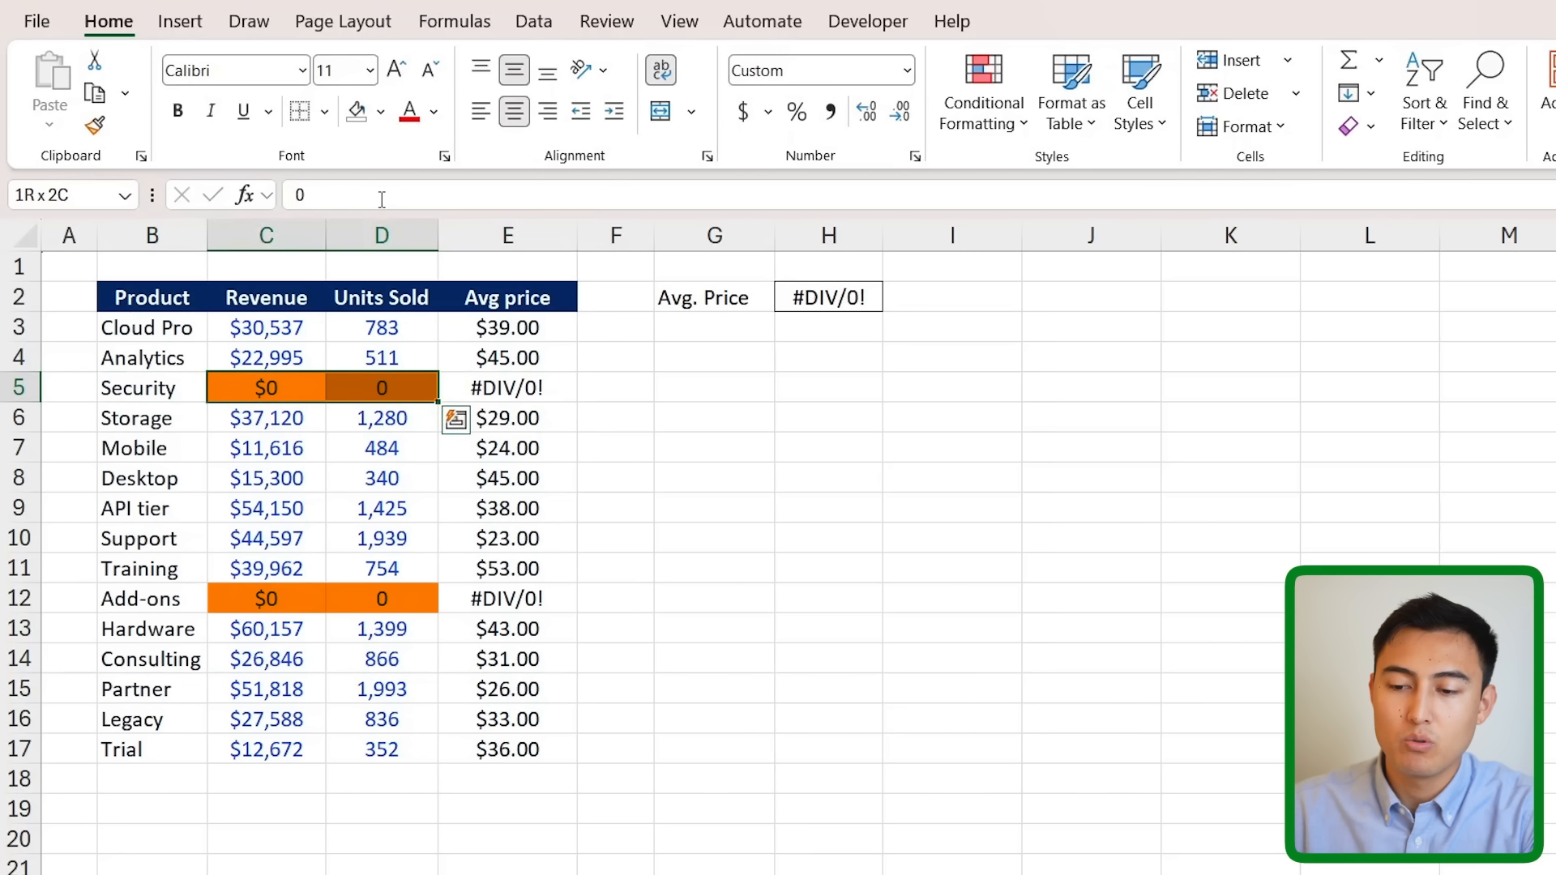
click(555, 392)
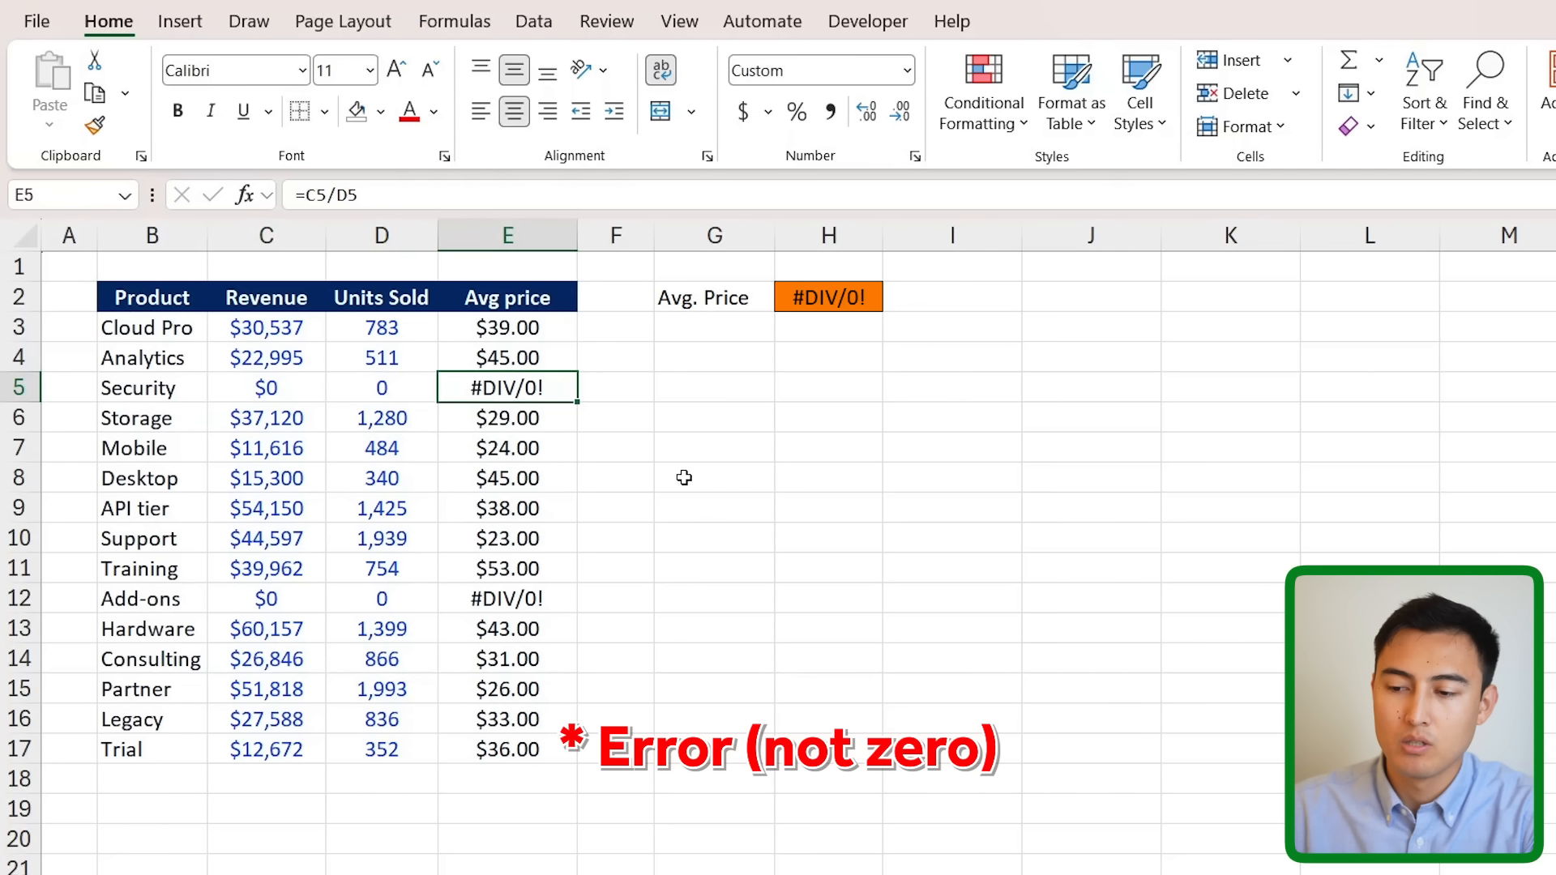
- Enter =AGGREGATE(1,6,E3:E17) in H2 to average Avg price while ignoring error values
click(818, 303)
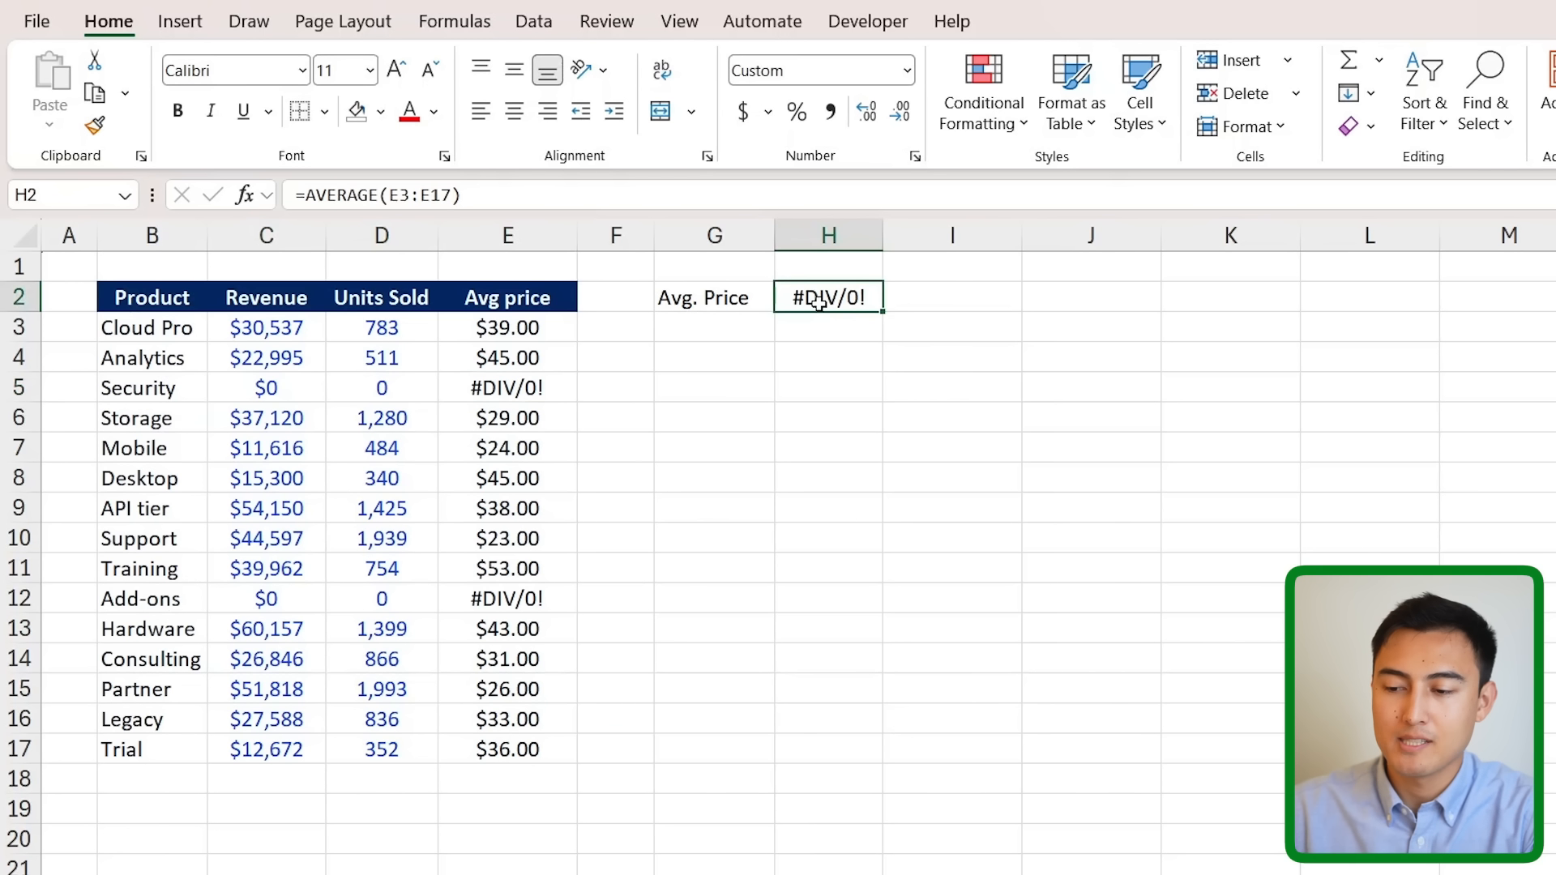
text(=aggr)
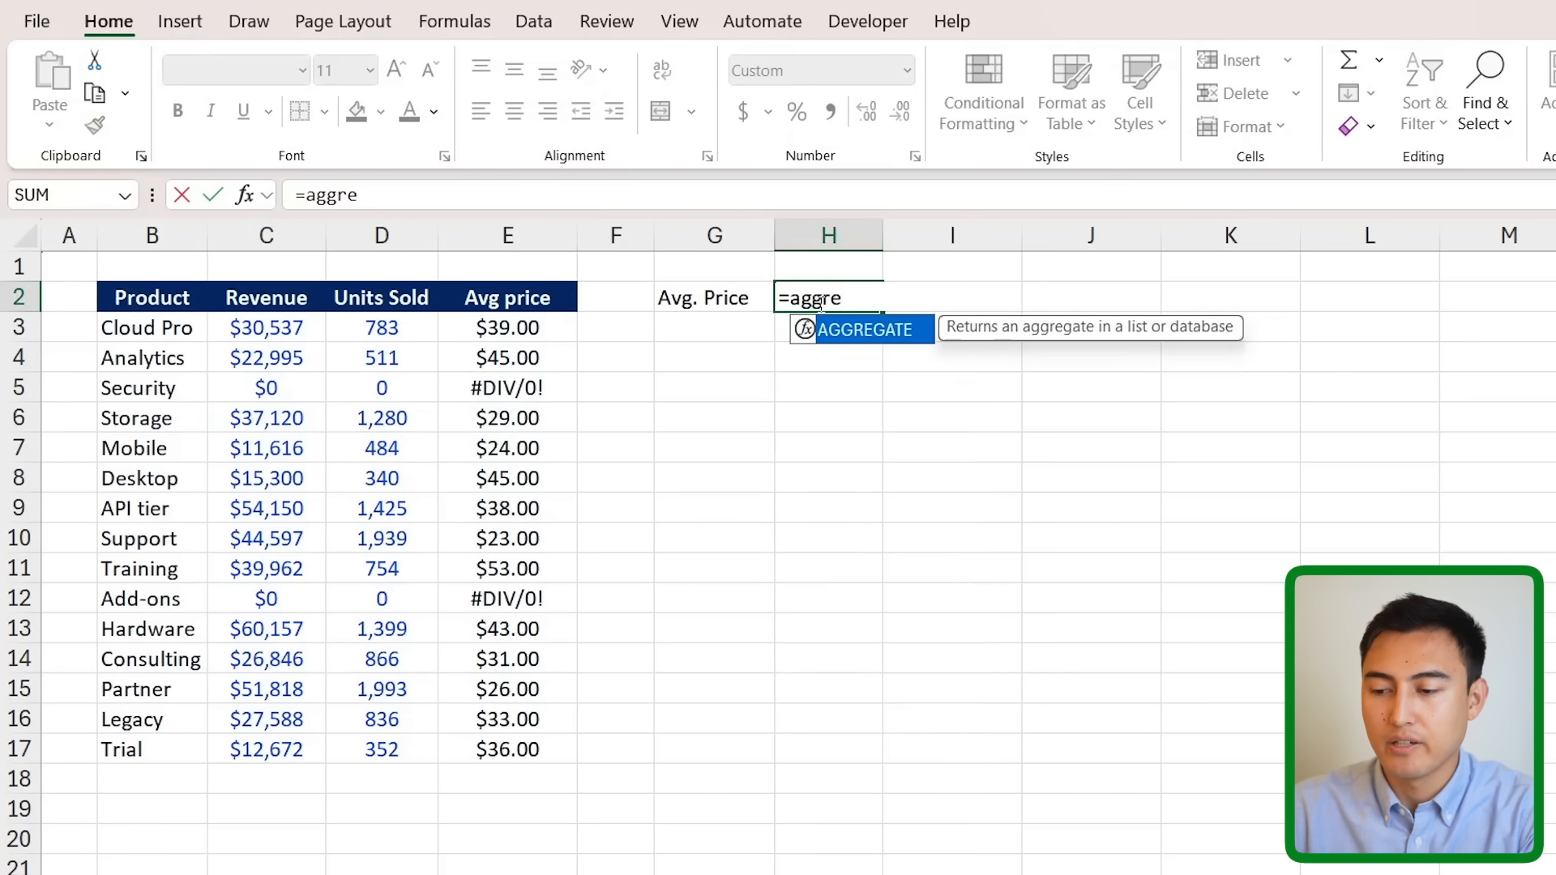
text(e)
key(Tab)
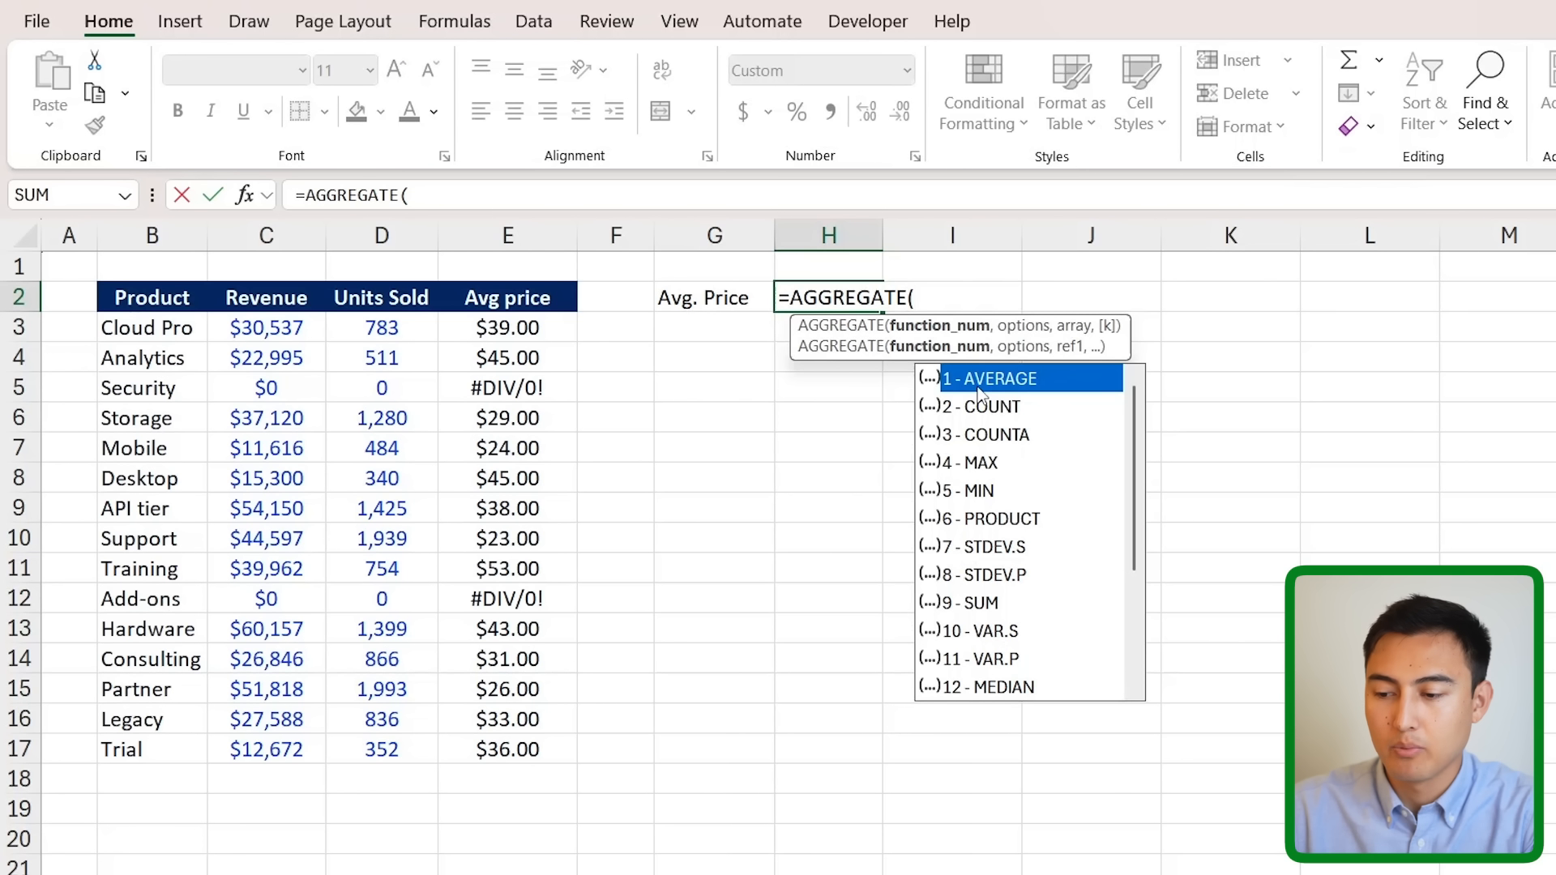
text(1,)
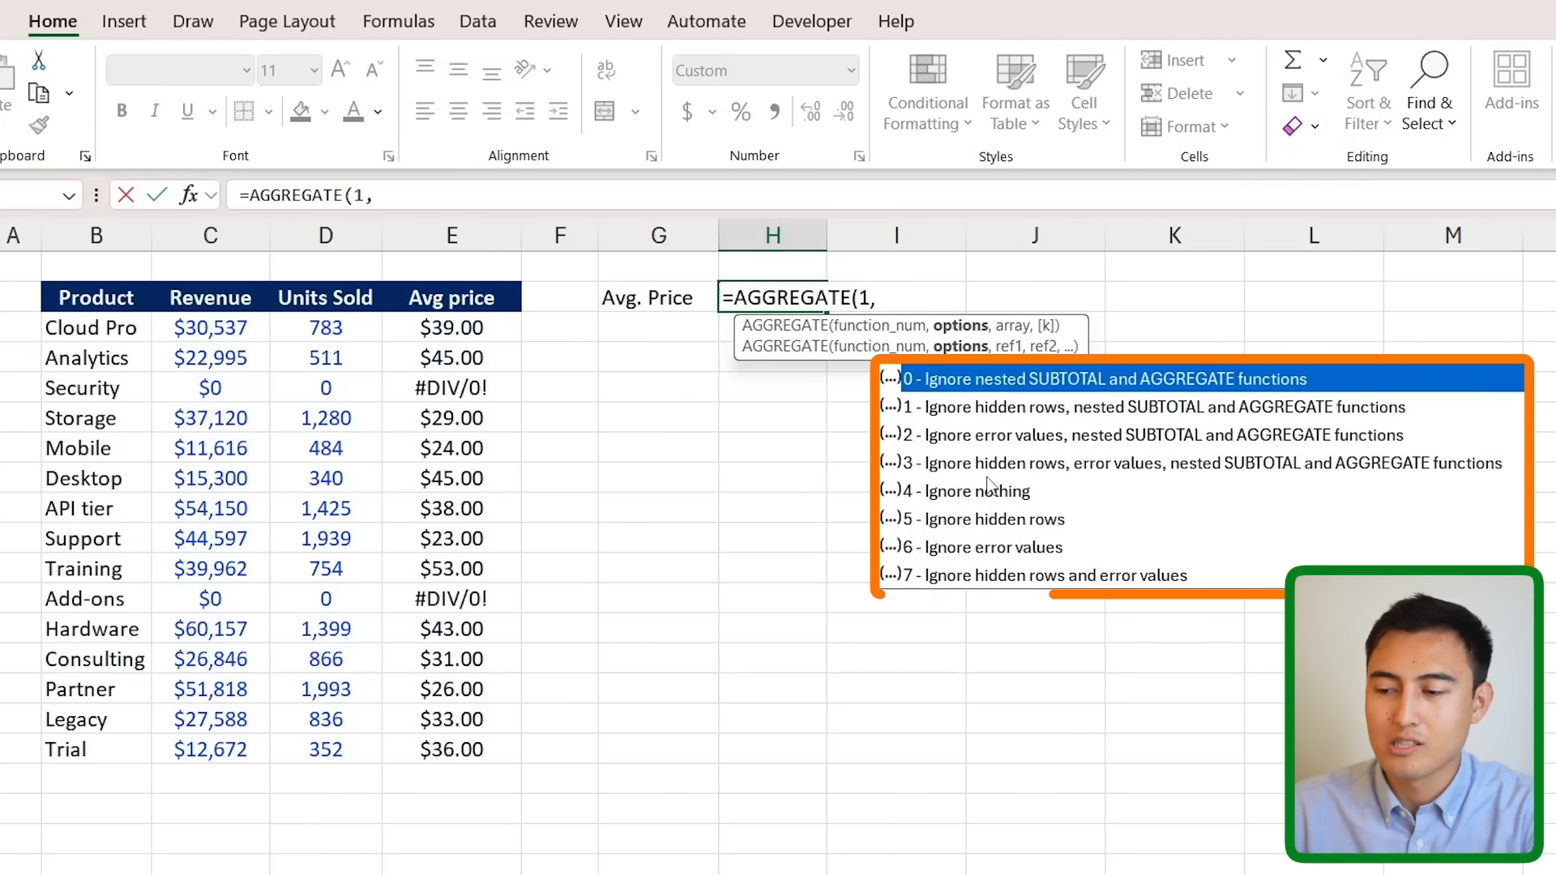
click(957, 554)
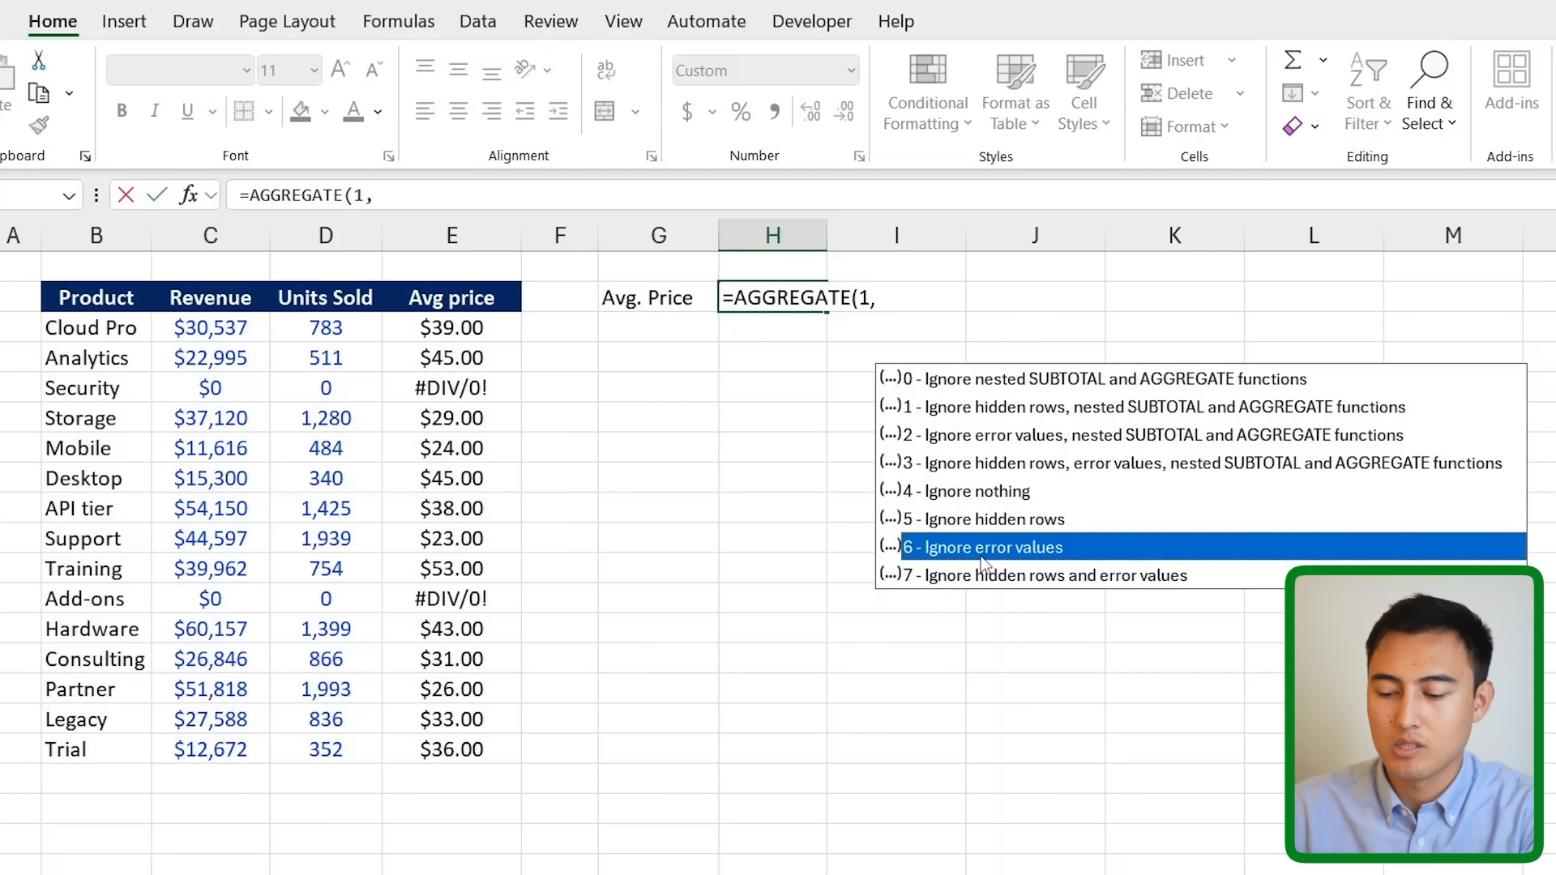
double_click(981, 549)
text(,)
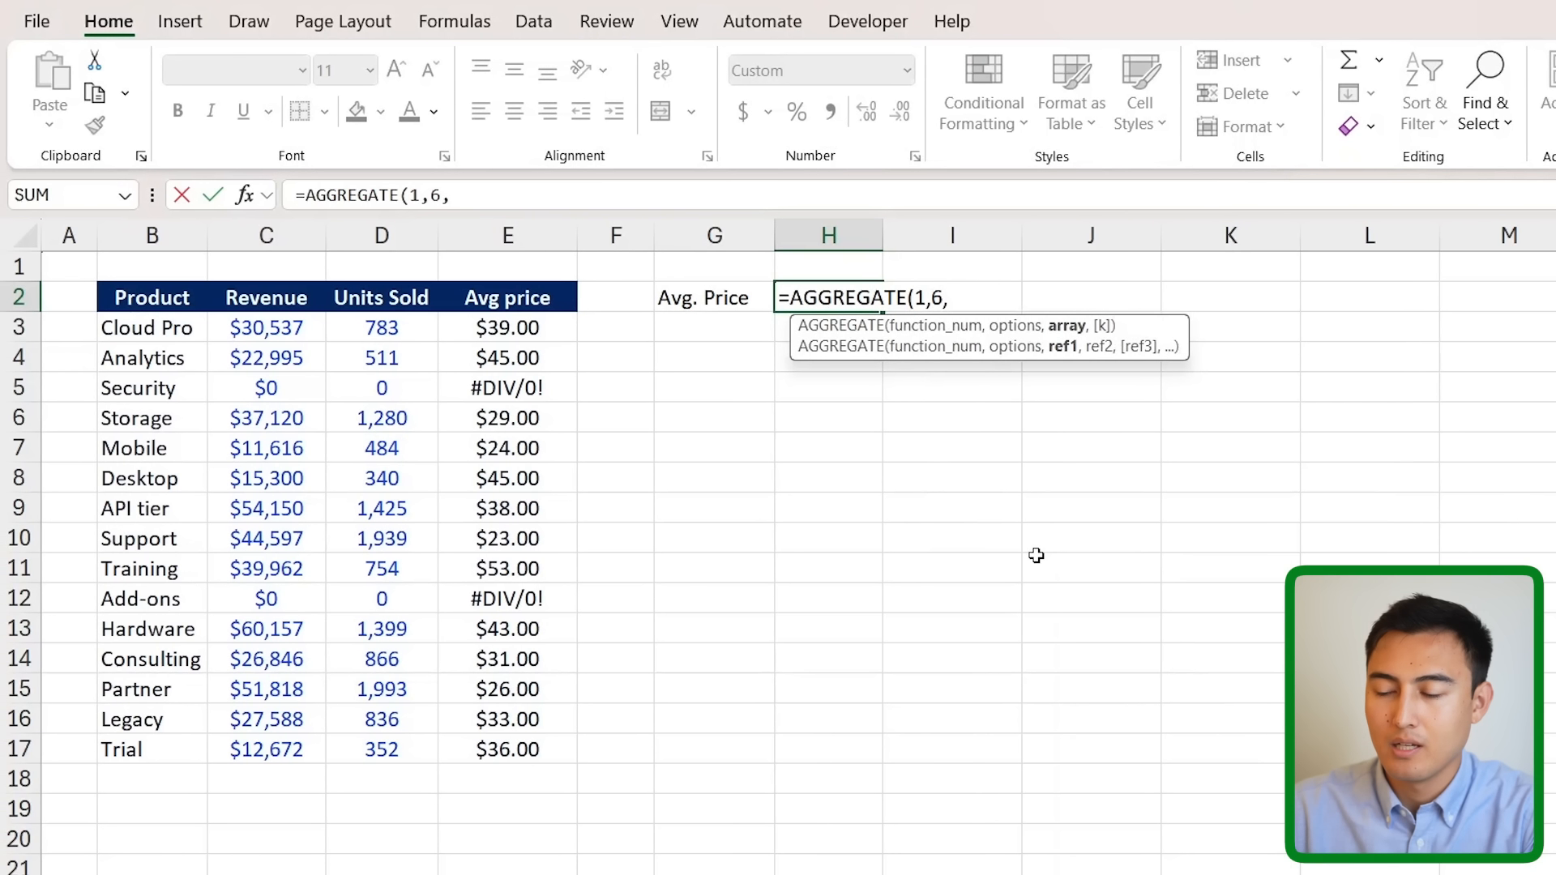
drag(512, 328, 497, 748)
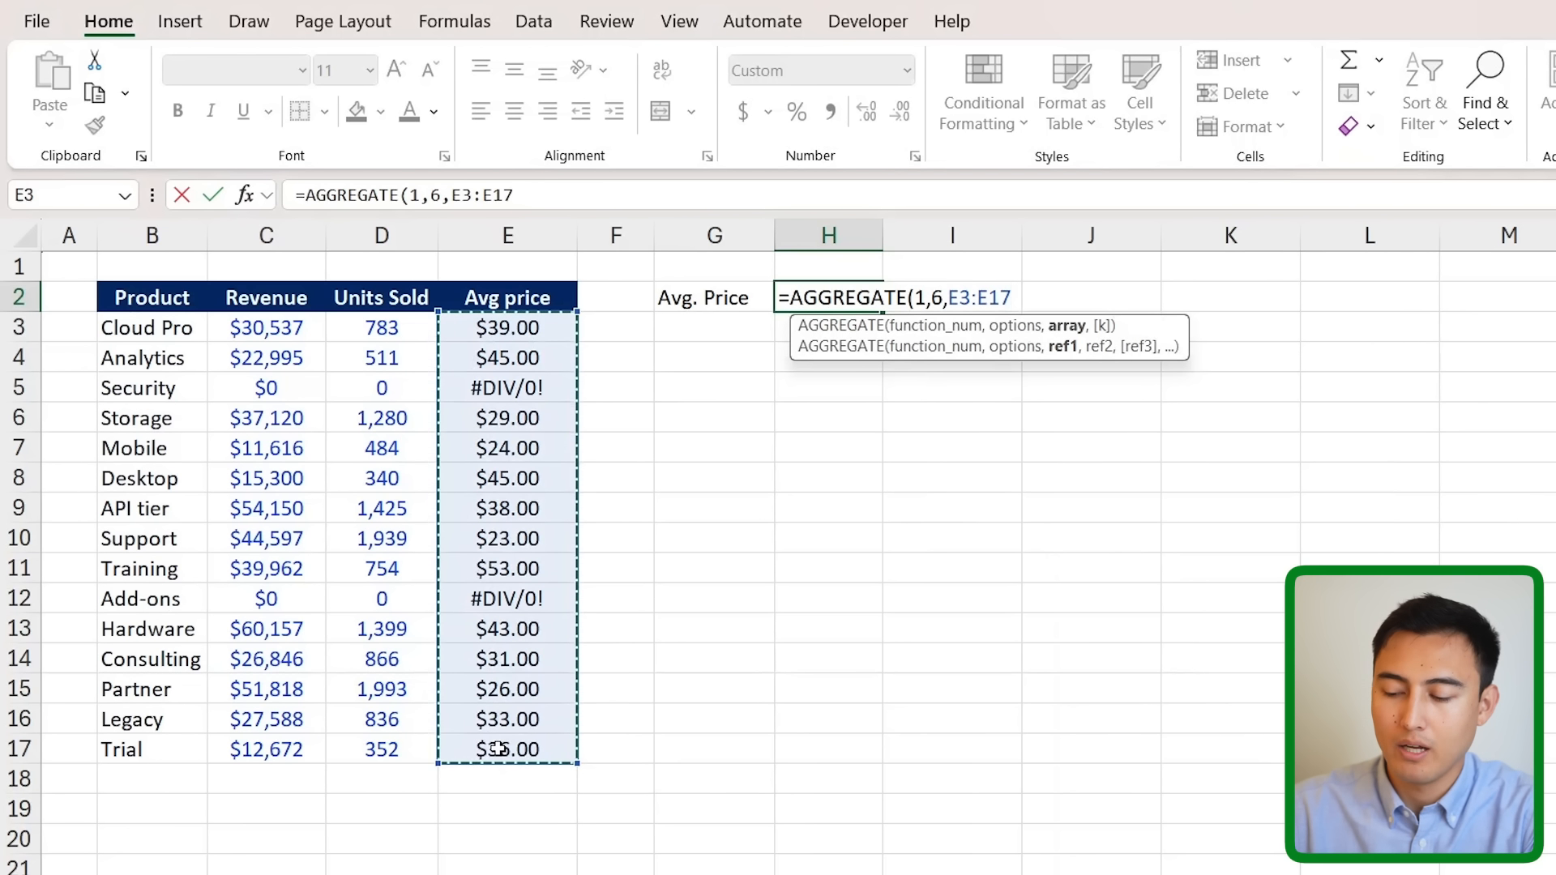
text())
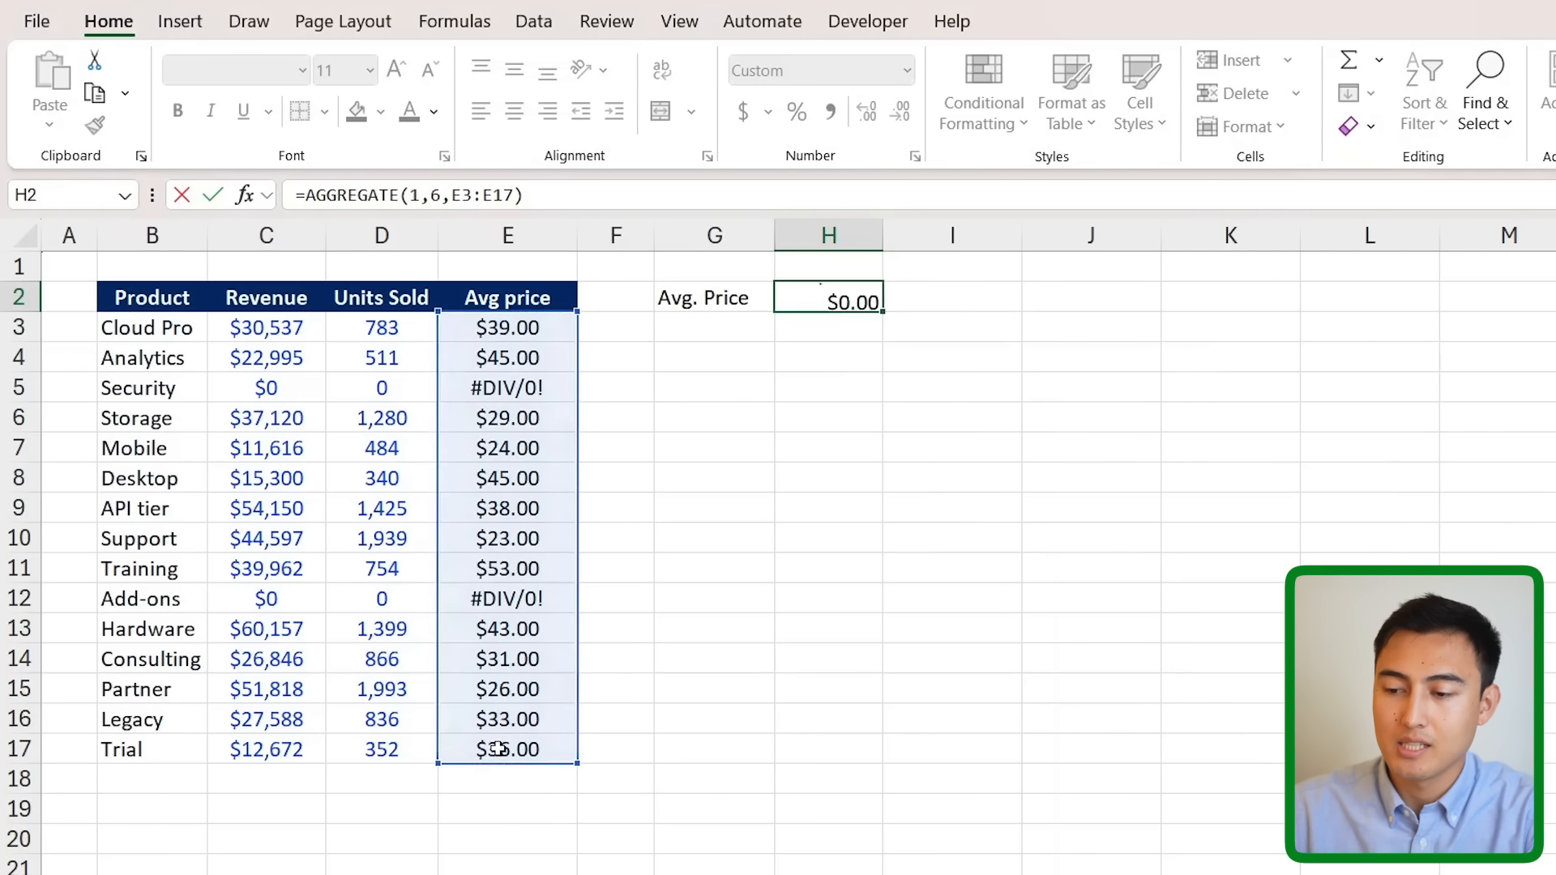
key(Return)
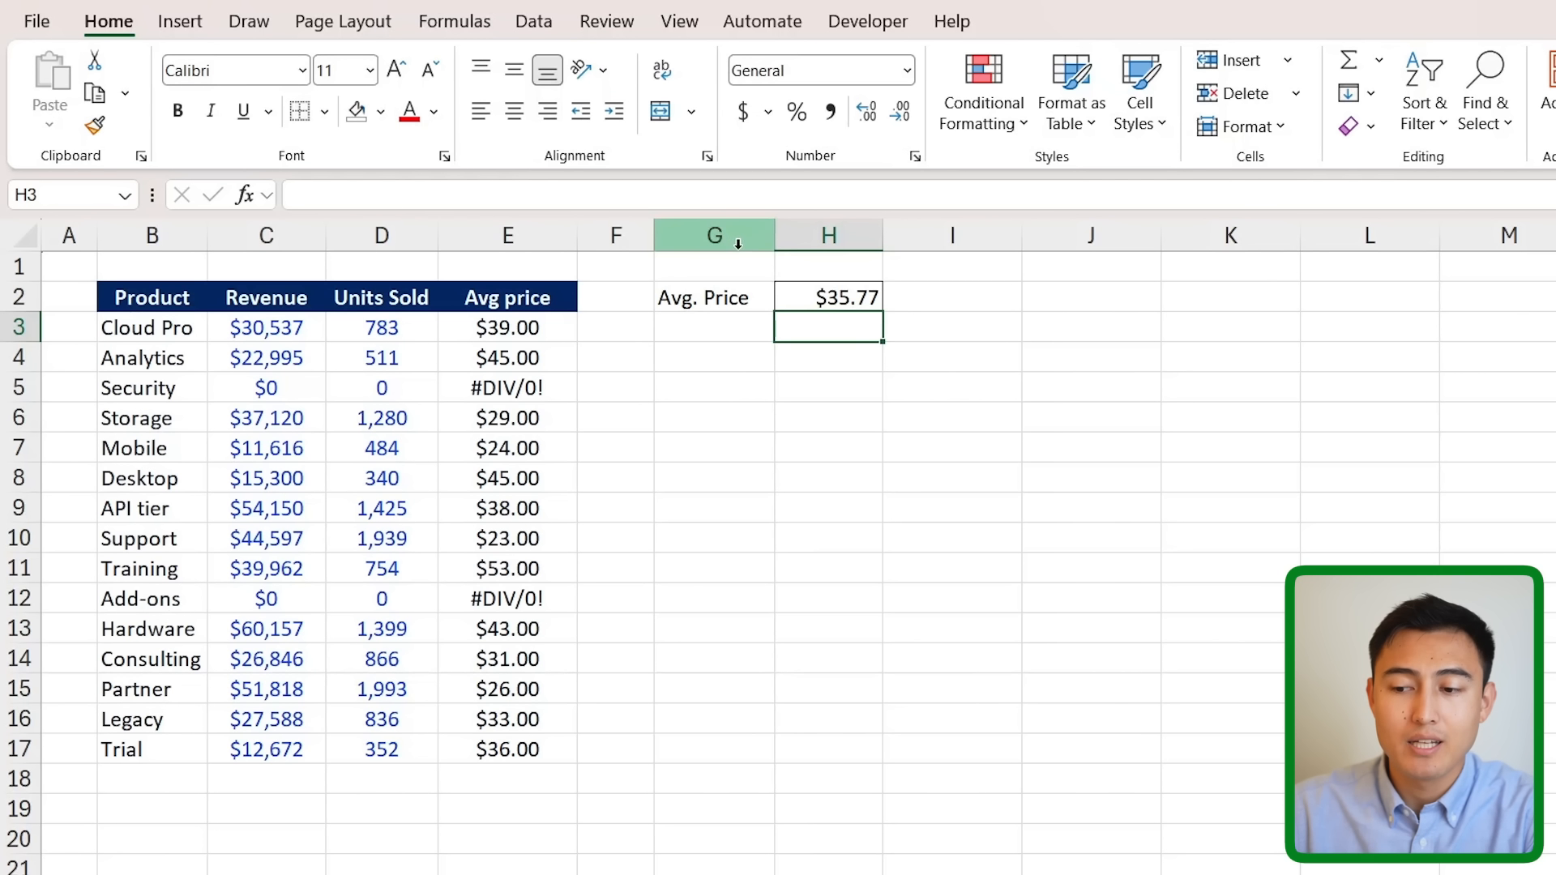
- Change H2's AGGREGATE function number from 1 to 4 so it returns the maximum price
key(Up)
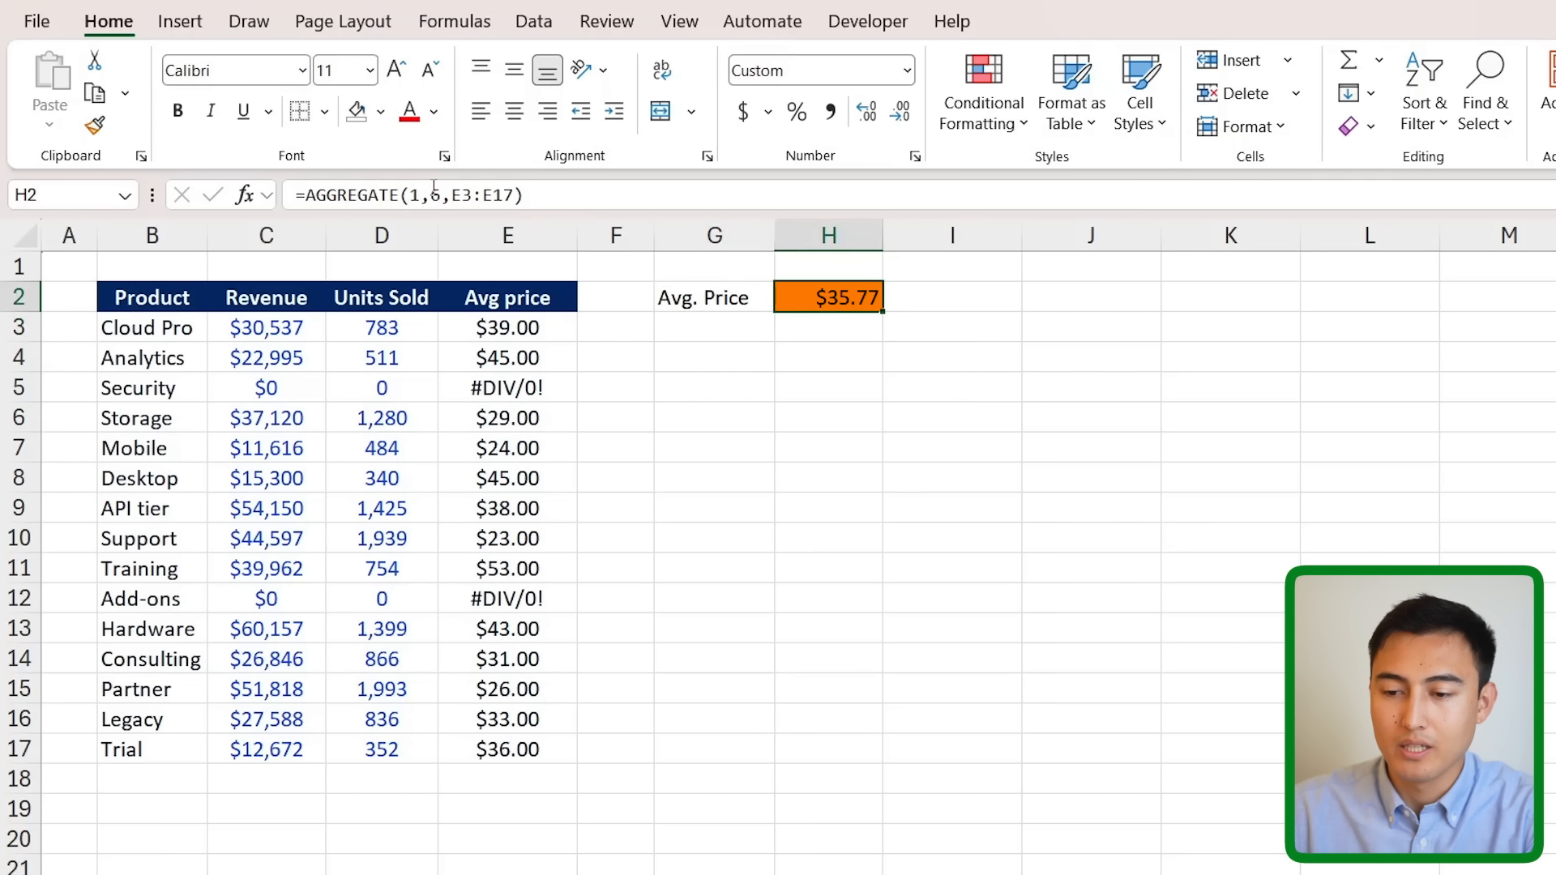
click(435, 186)
key(Left)
key(Left)
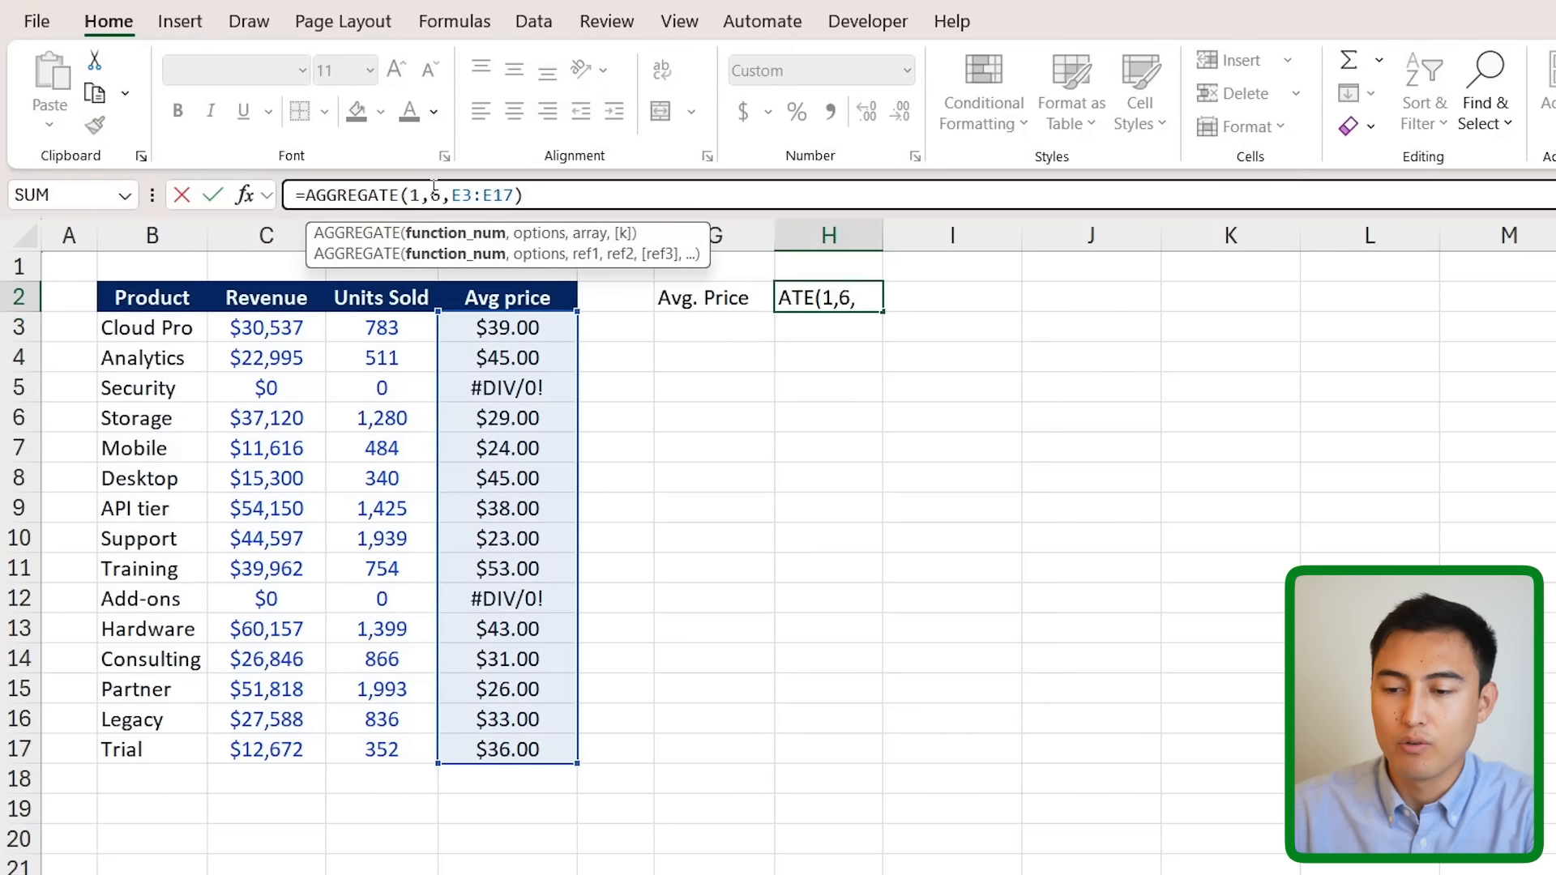
key(BackSpace)
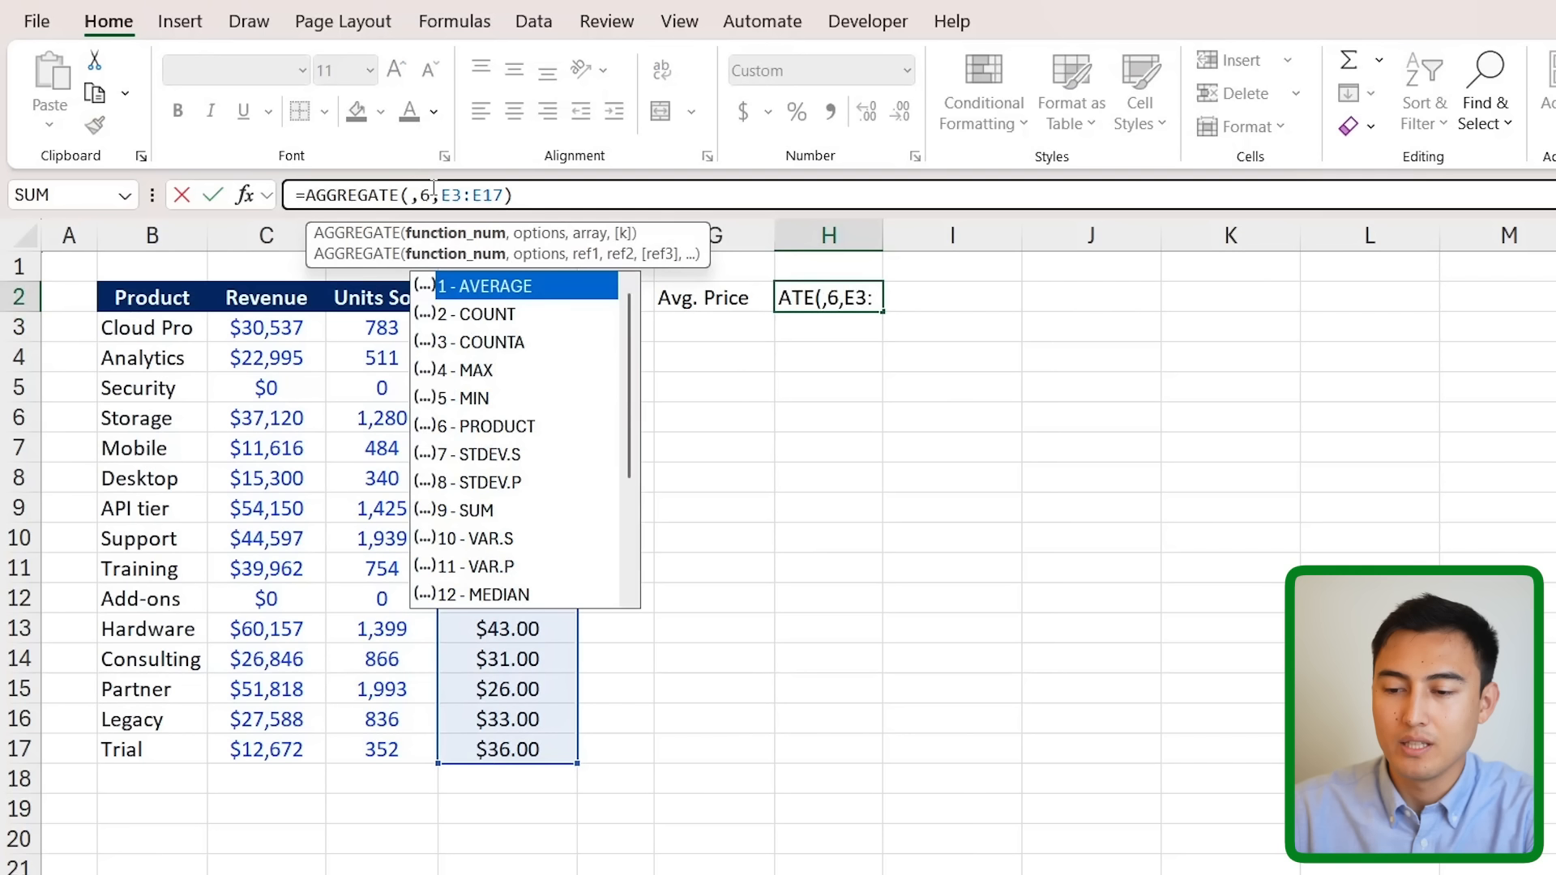
click(495, 374)
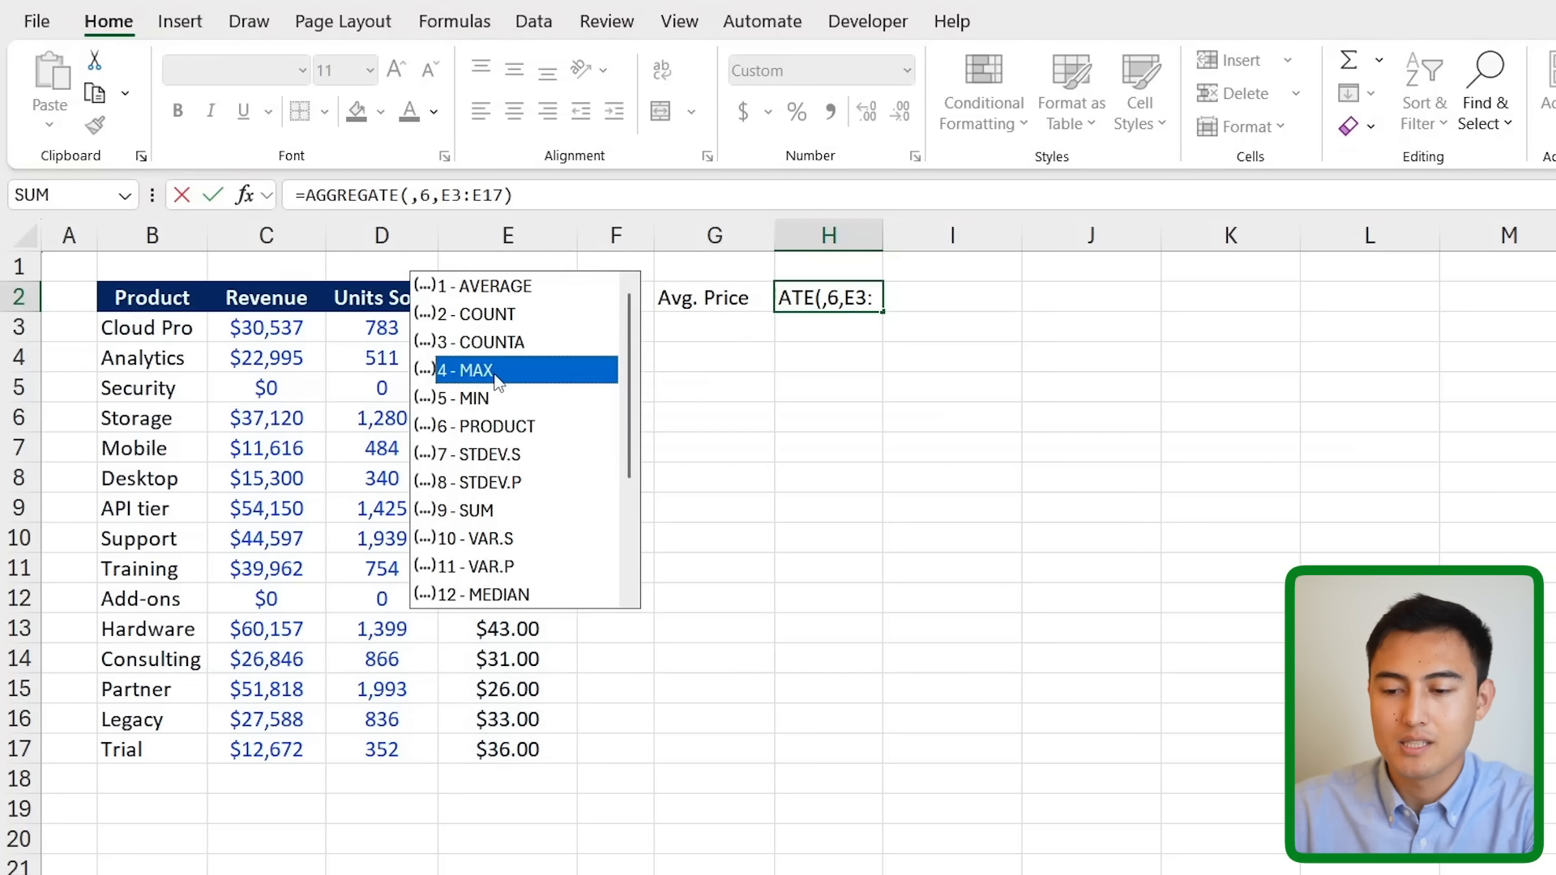
double_click(494, 371)
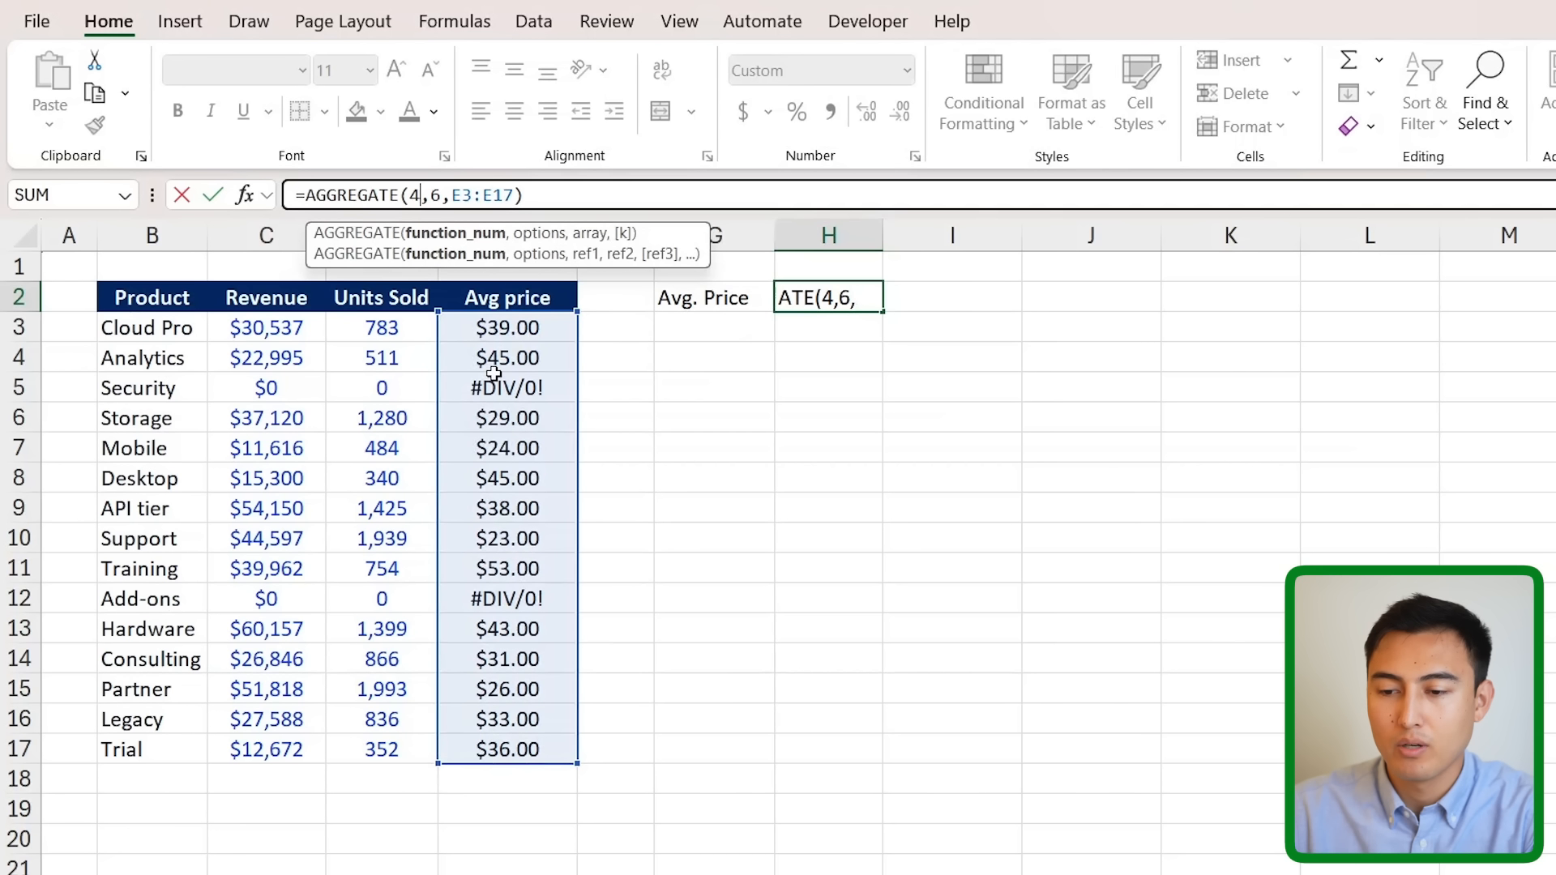
key(BackSpace)
scroll(496, 381, down, 3)
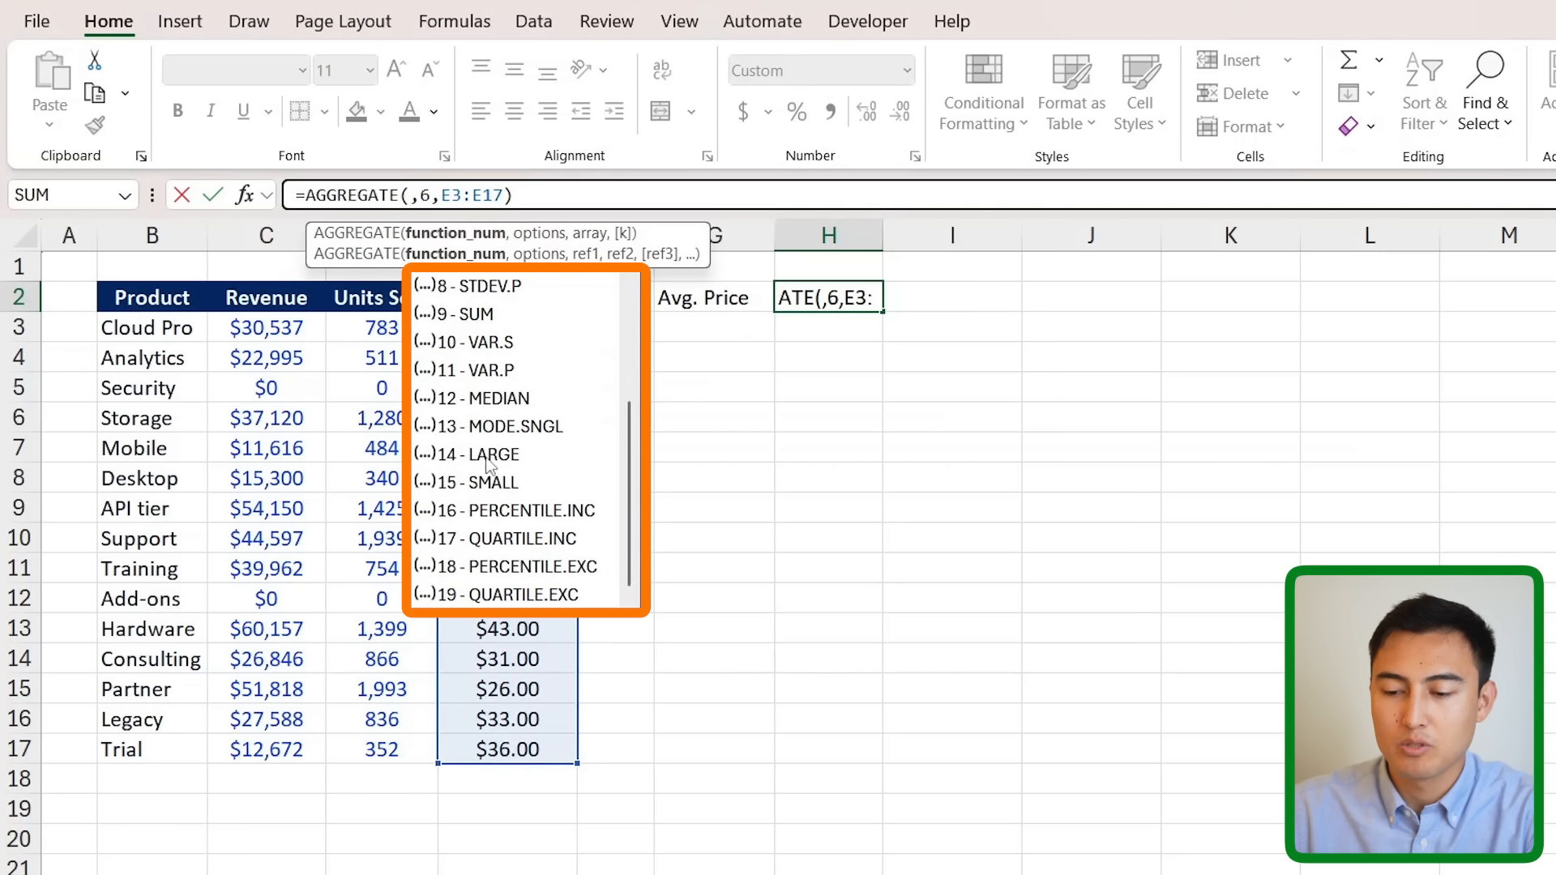
scroll(511, 458, up, 3)
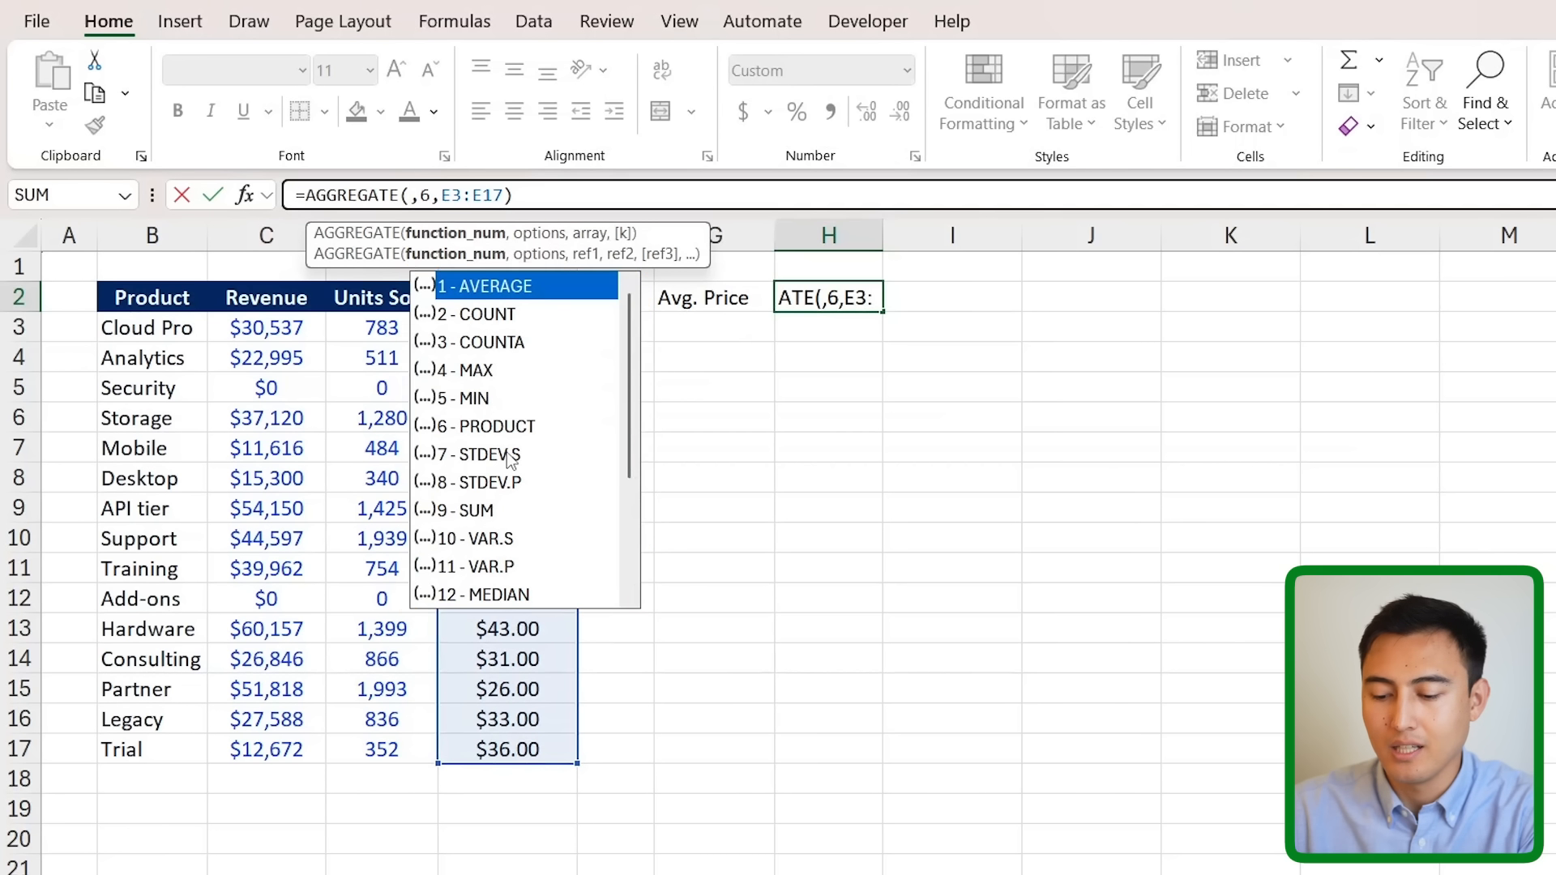
text(4)
key(Return)
key(Up)
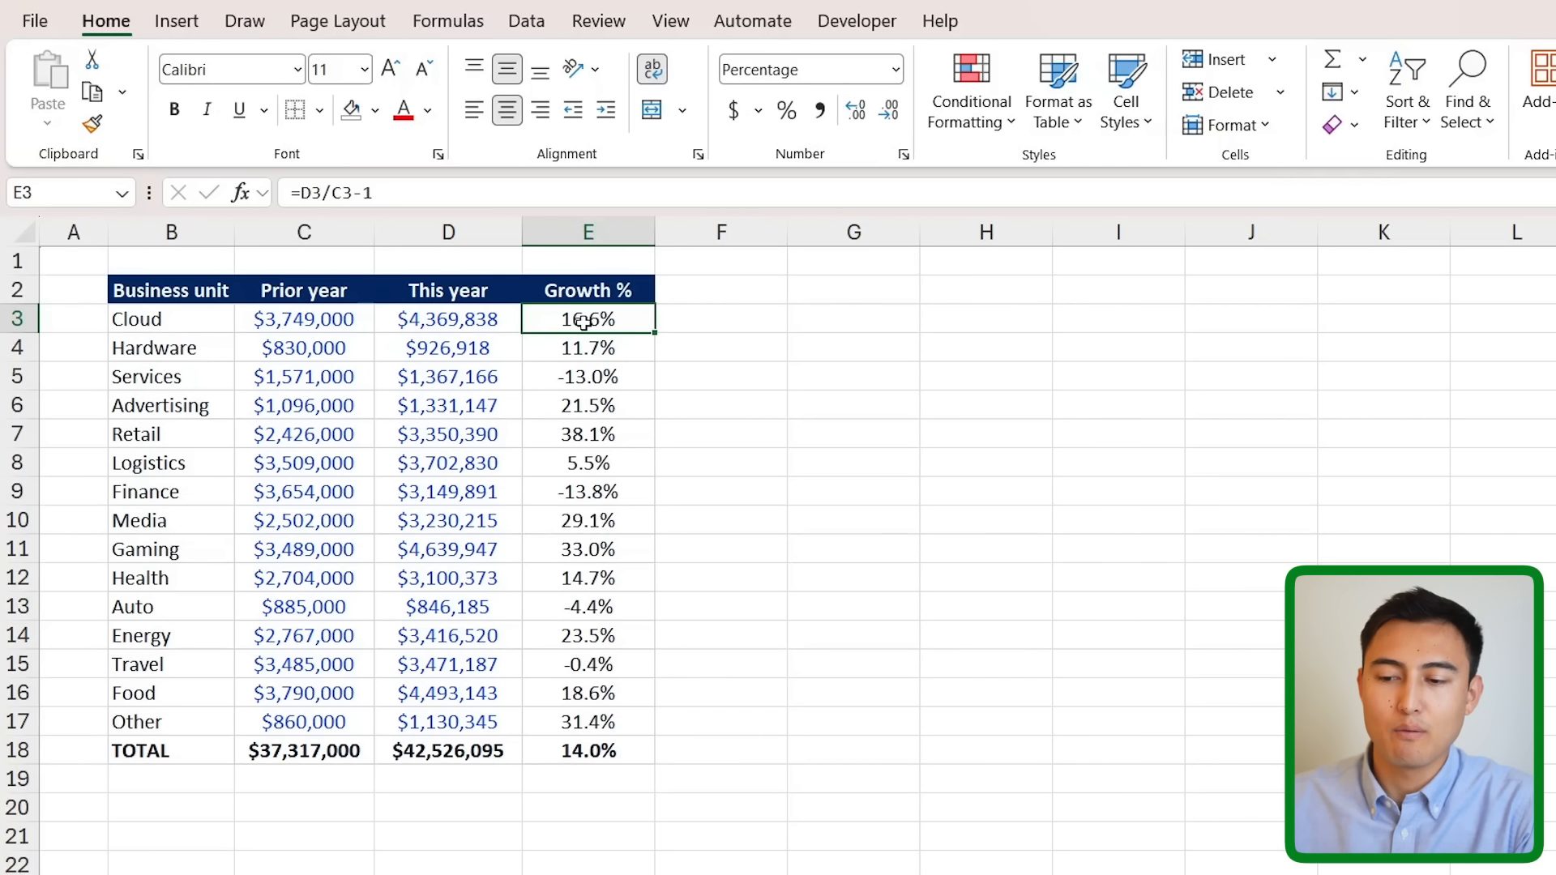
- Clear the existing Growth % values and return to the first Growth % cell
key(ctrl+shift+Down)
key(Delete)
click(650, 332)
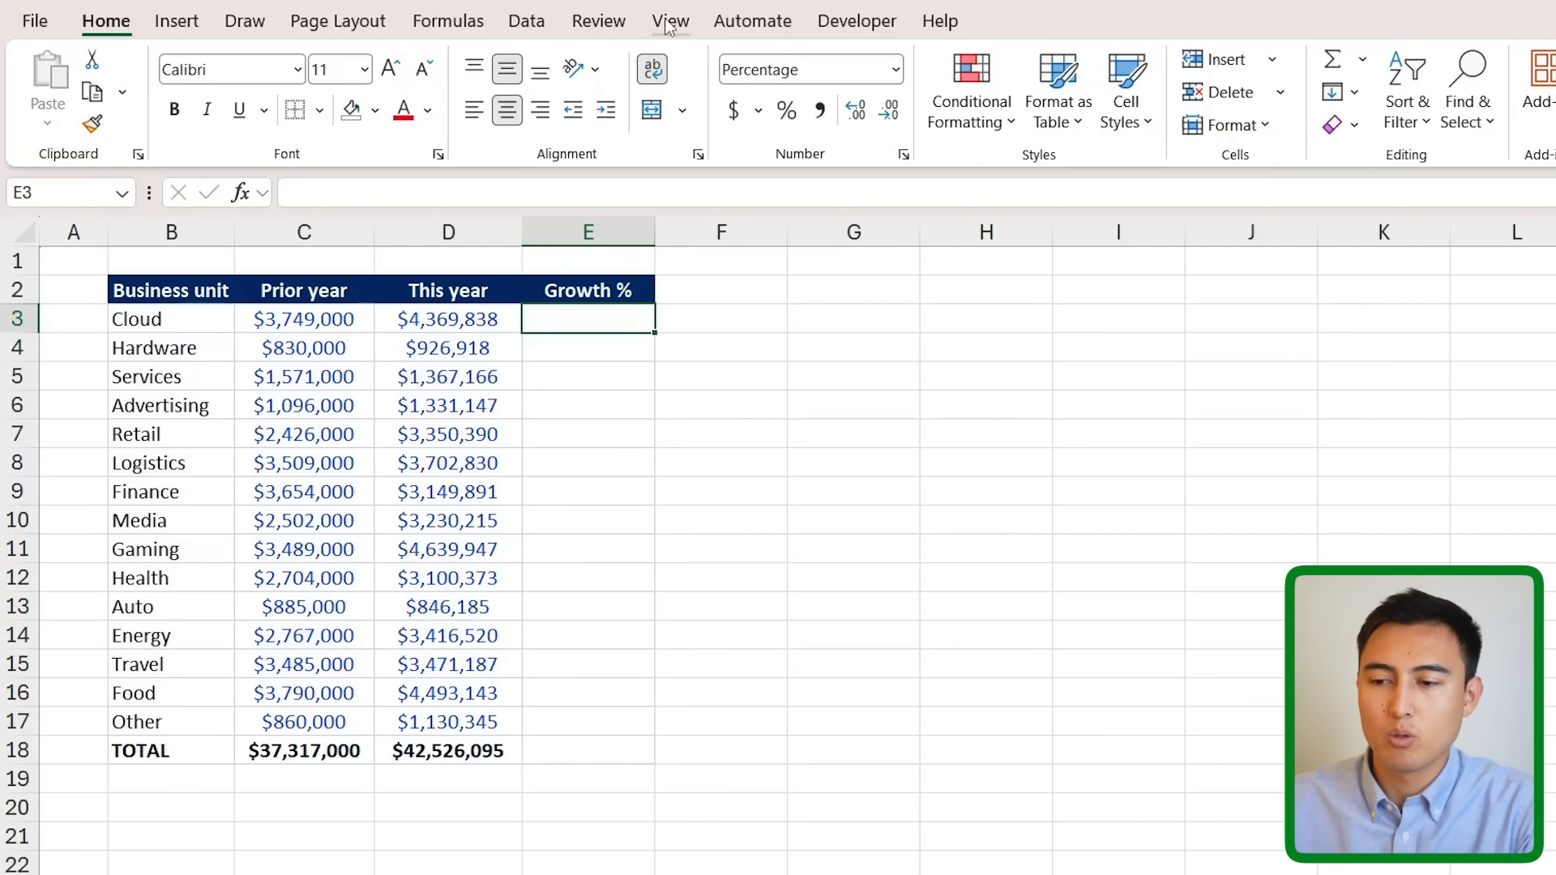
- Create a new name GrowthRate in Name Manager referring to D3/C3-1
click(447, 21)
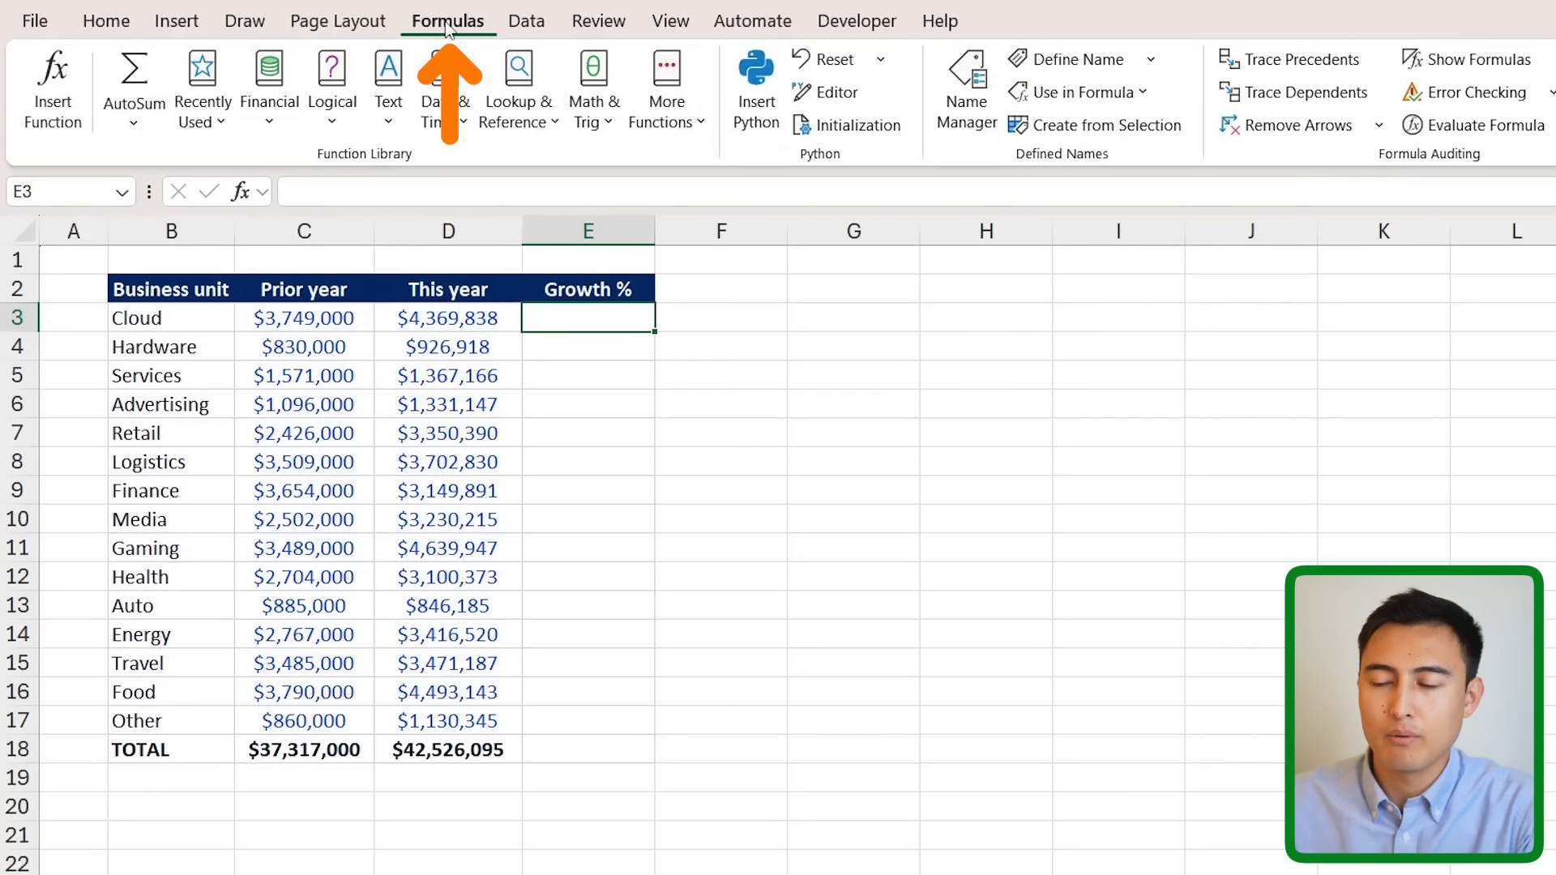
click(964, 109)
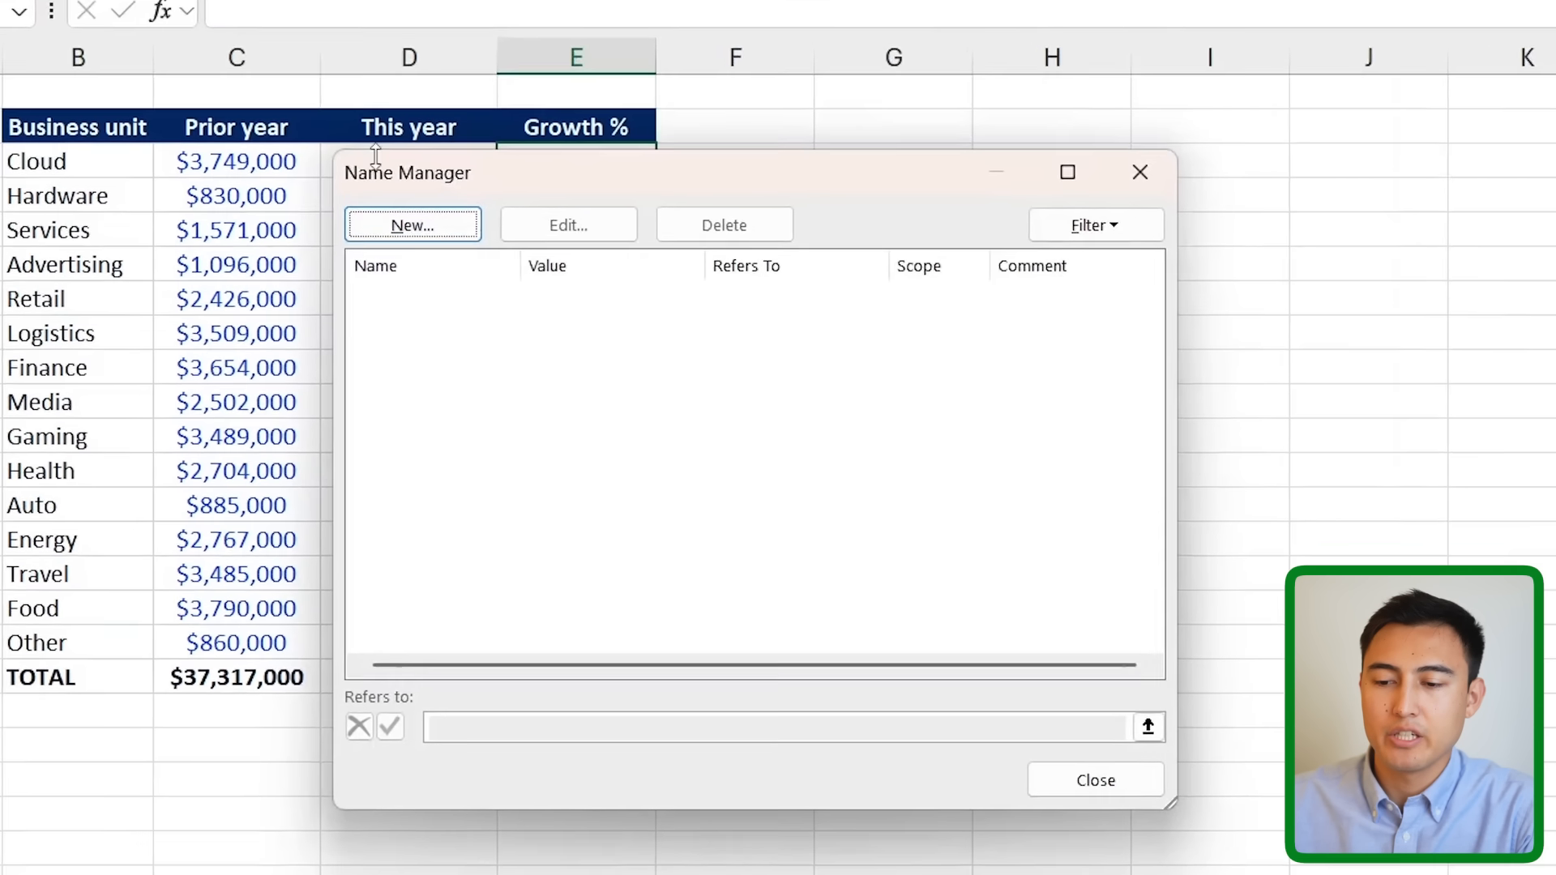
click(378, 166)
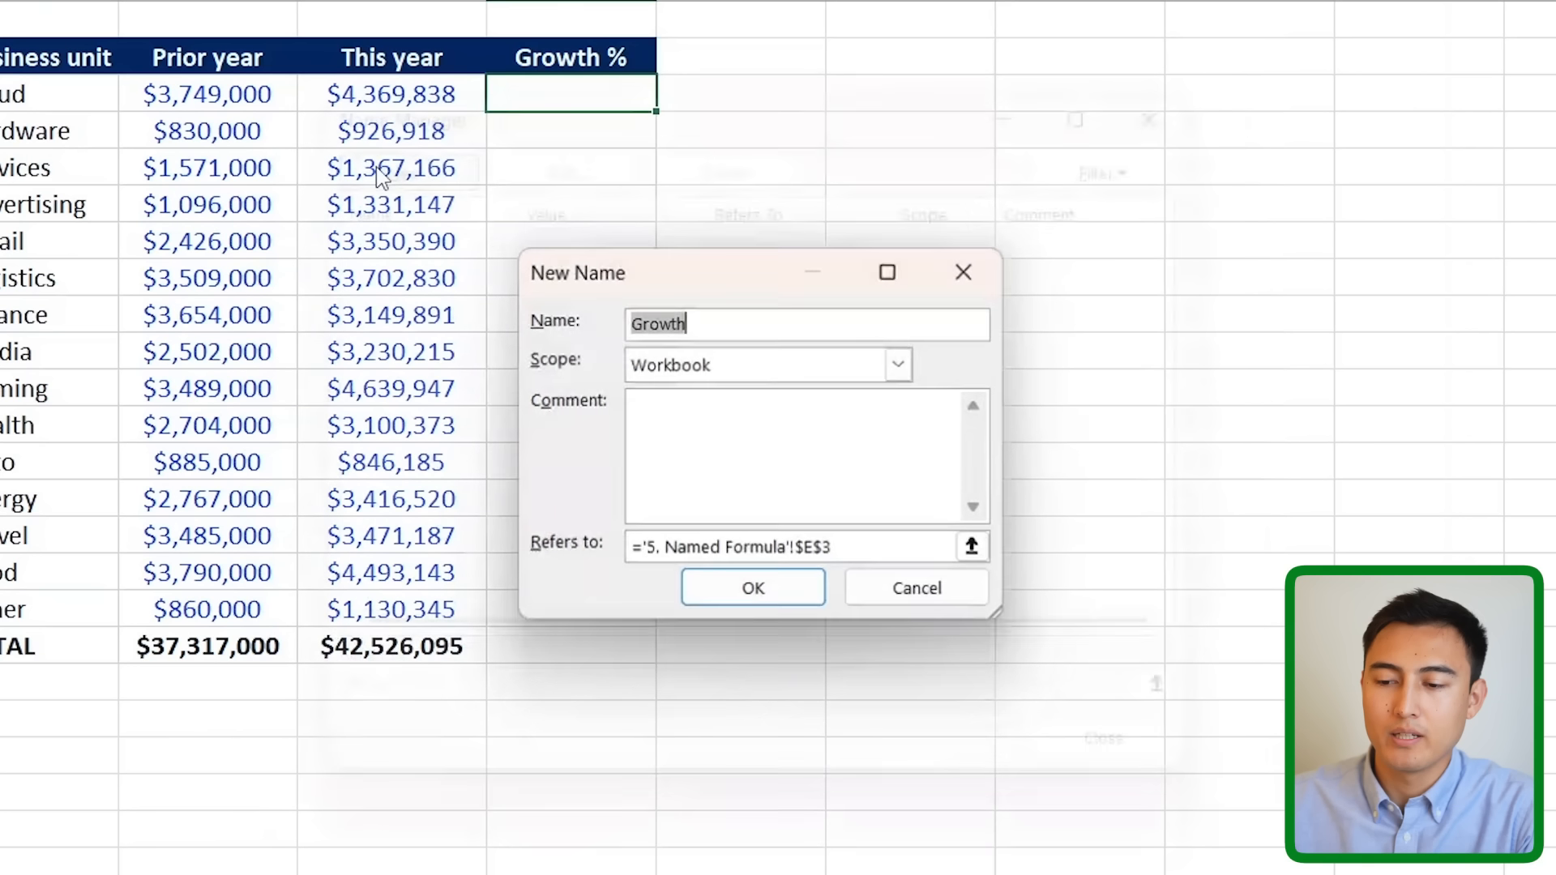
text(GrowthRate)
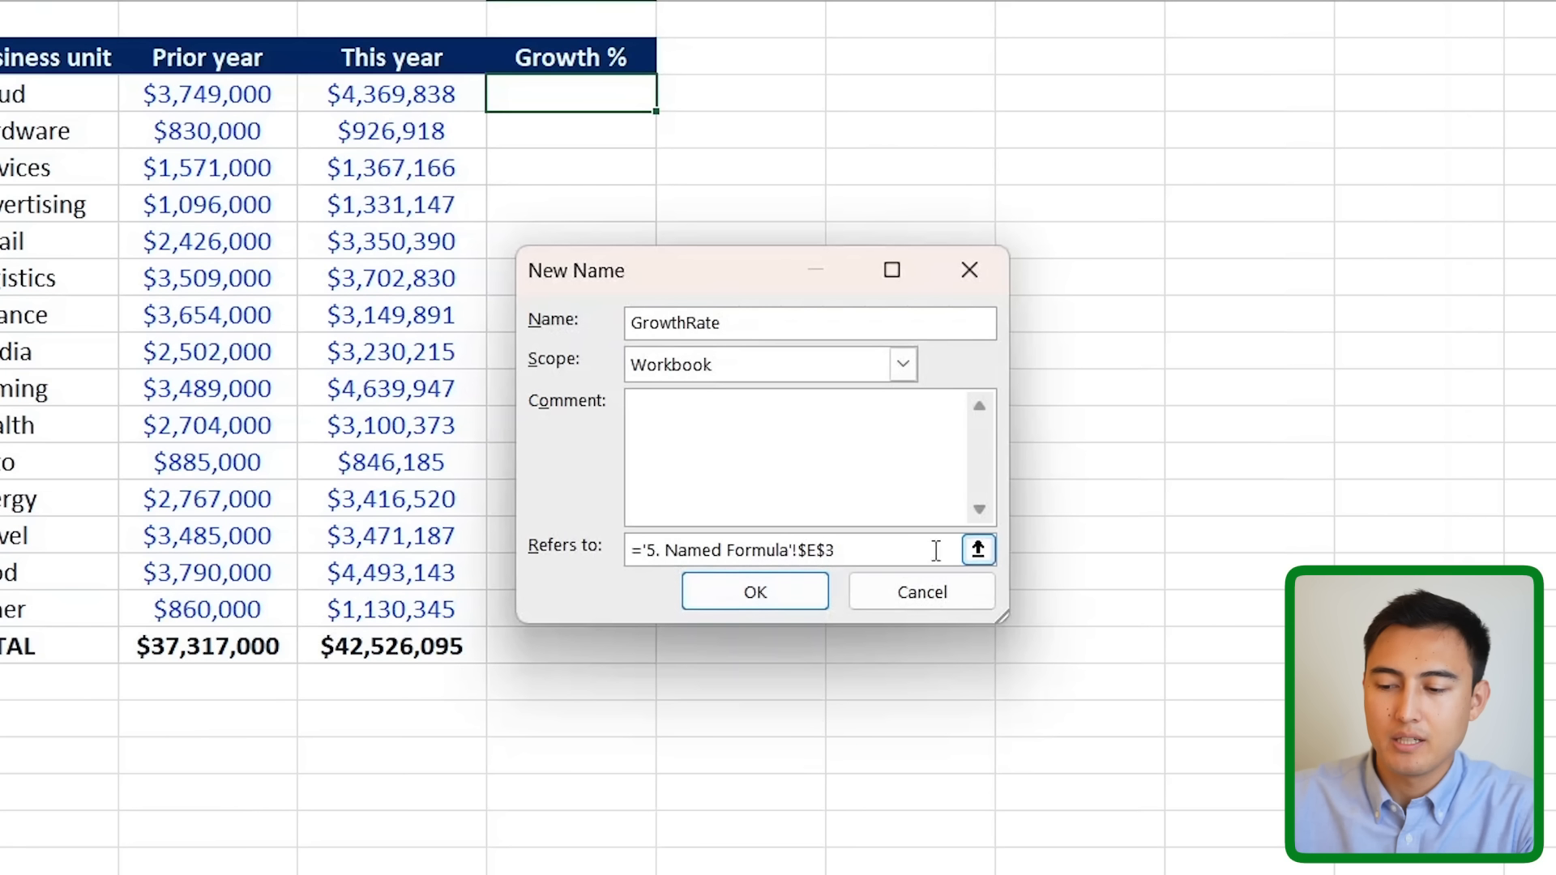
click(979, 550)
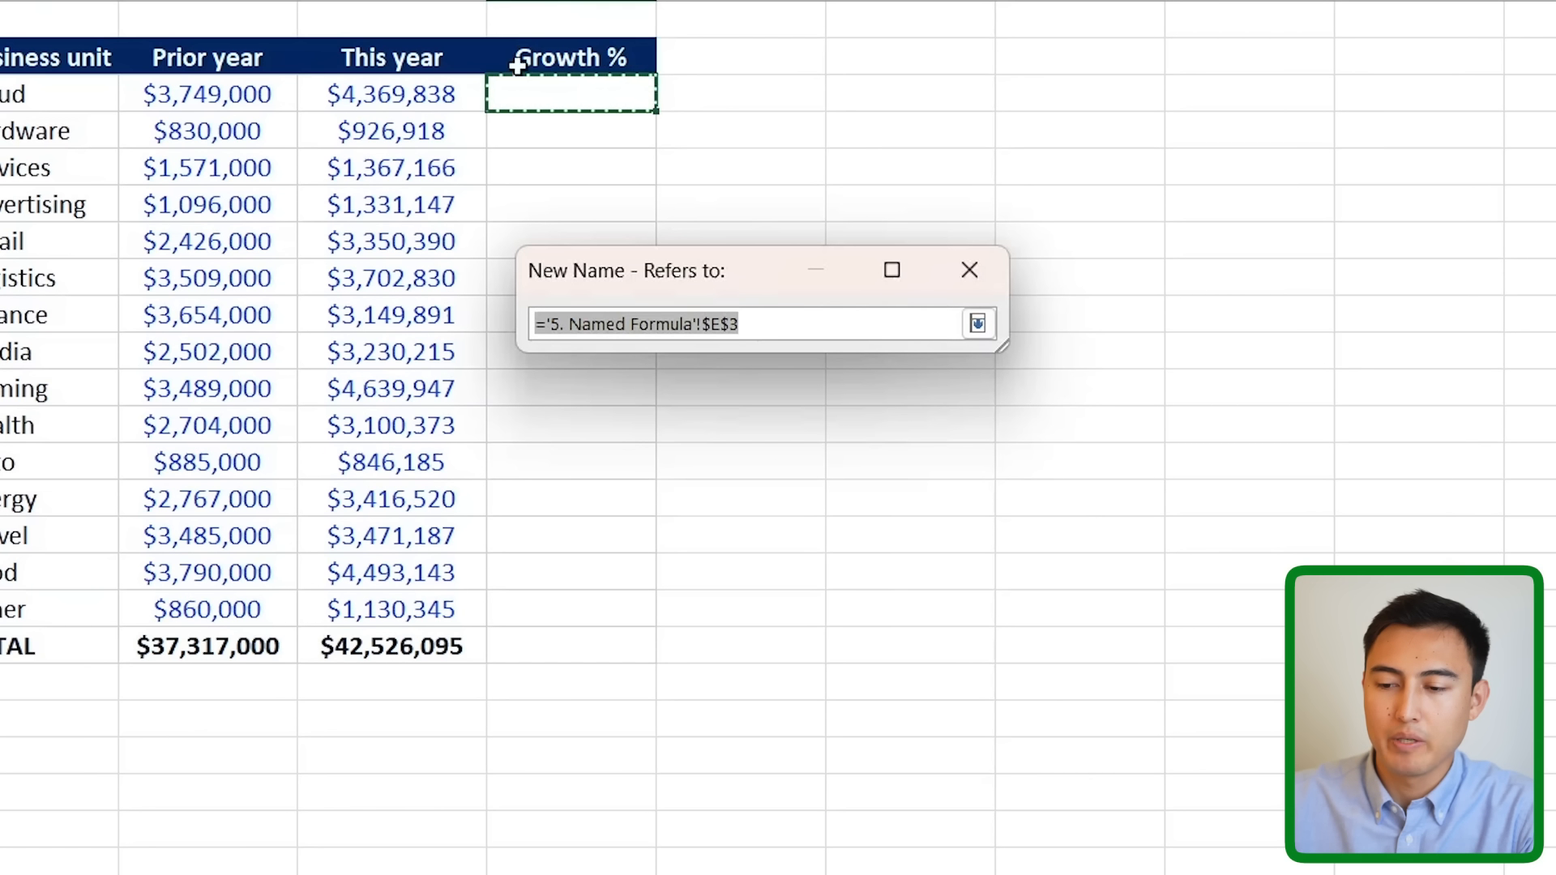
click(371, 101)
text(/)
click(220, 99)
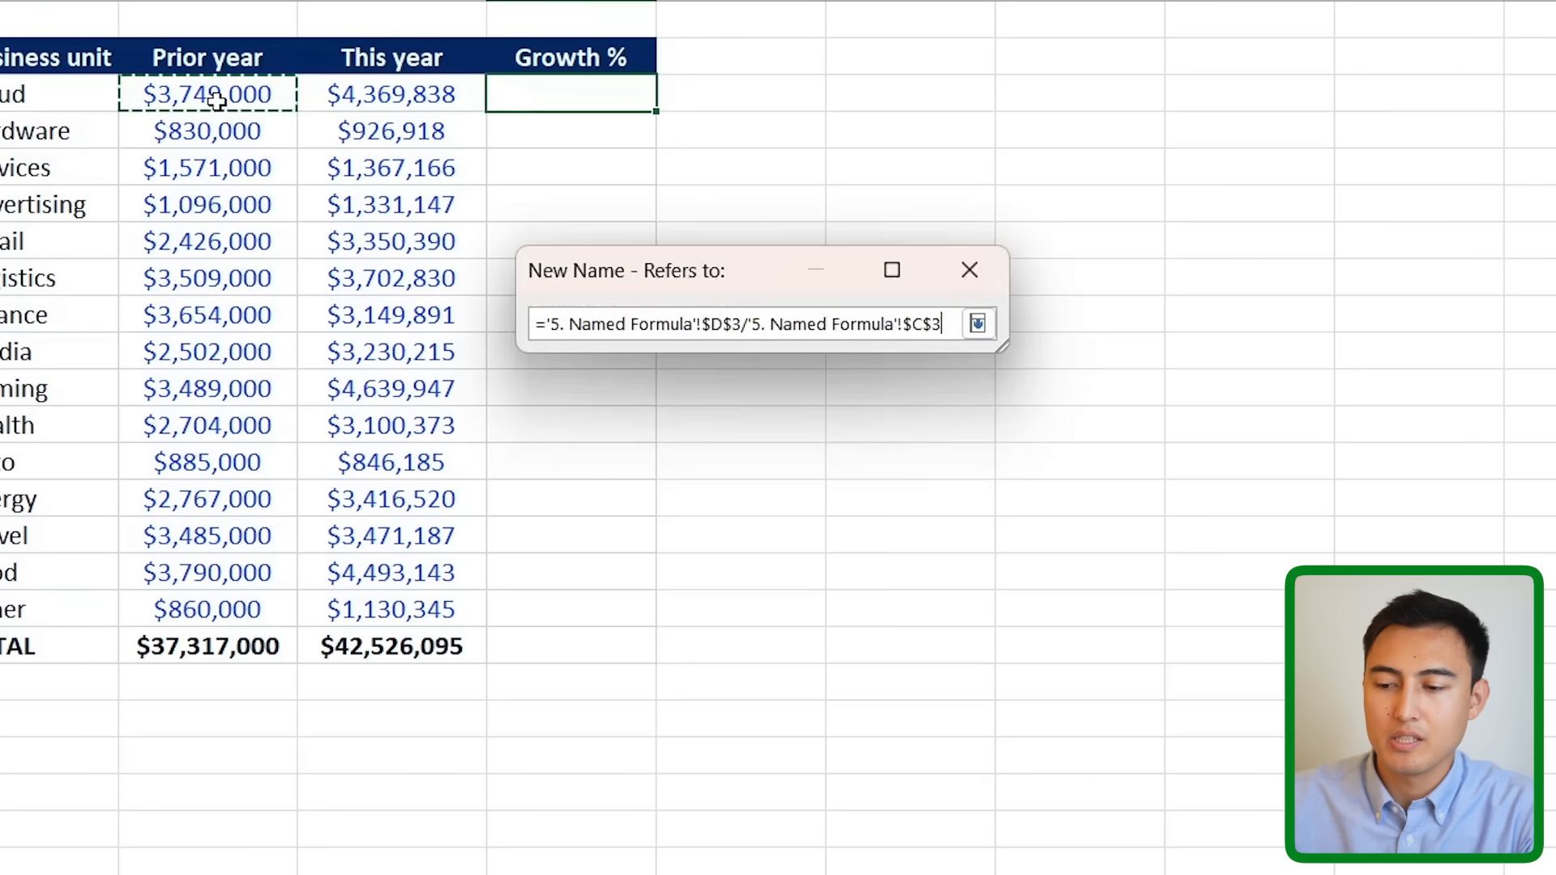
text(-1)
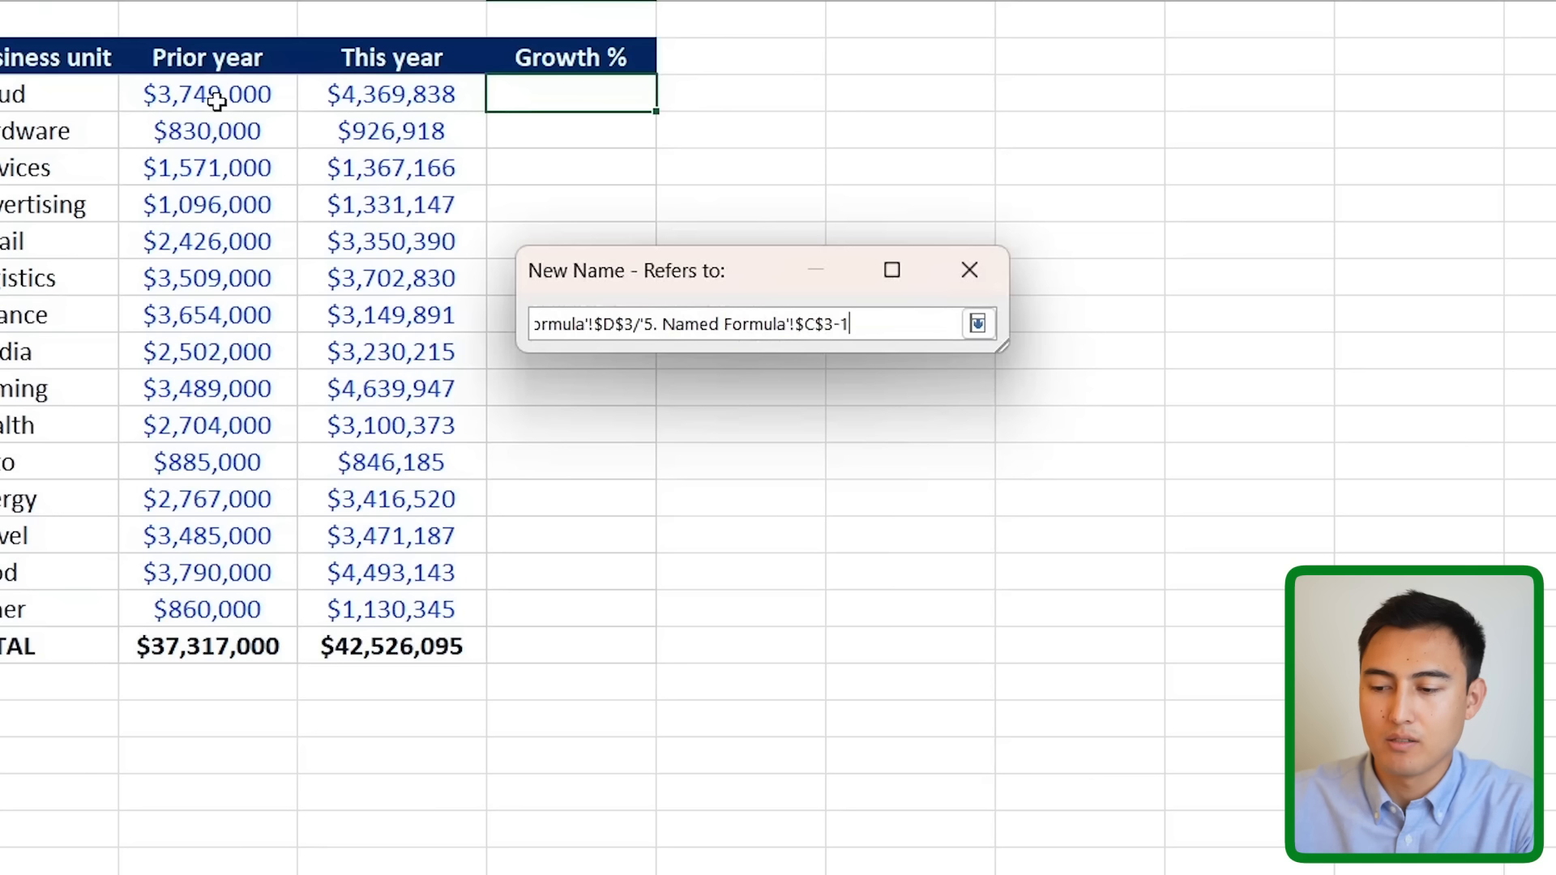
key(Return)
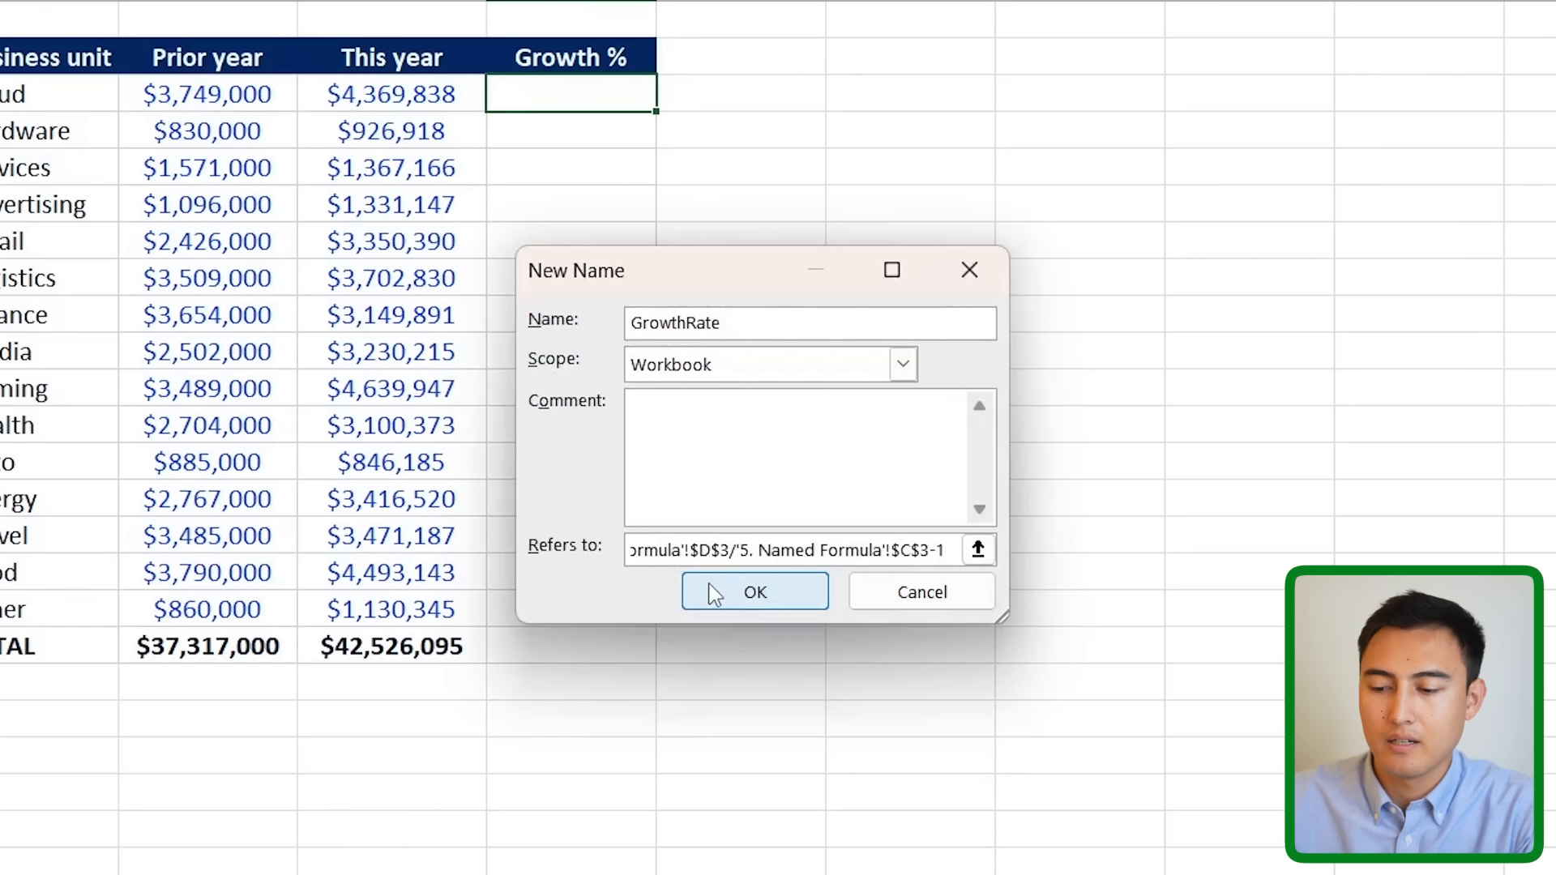
click(732, 598)
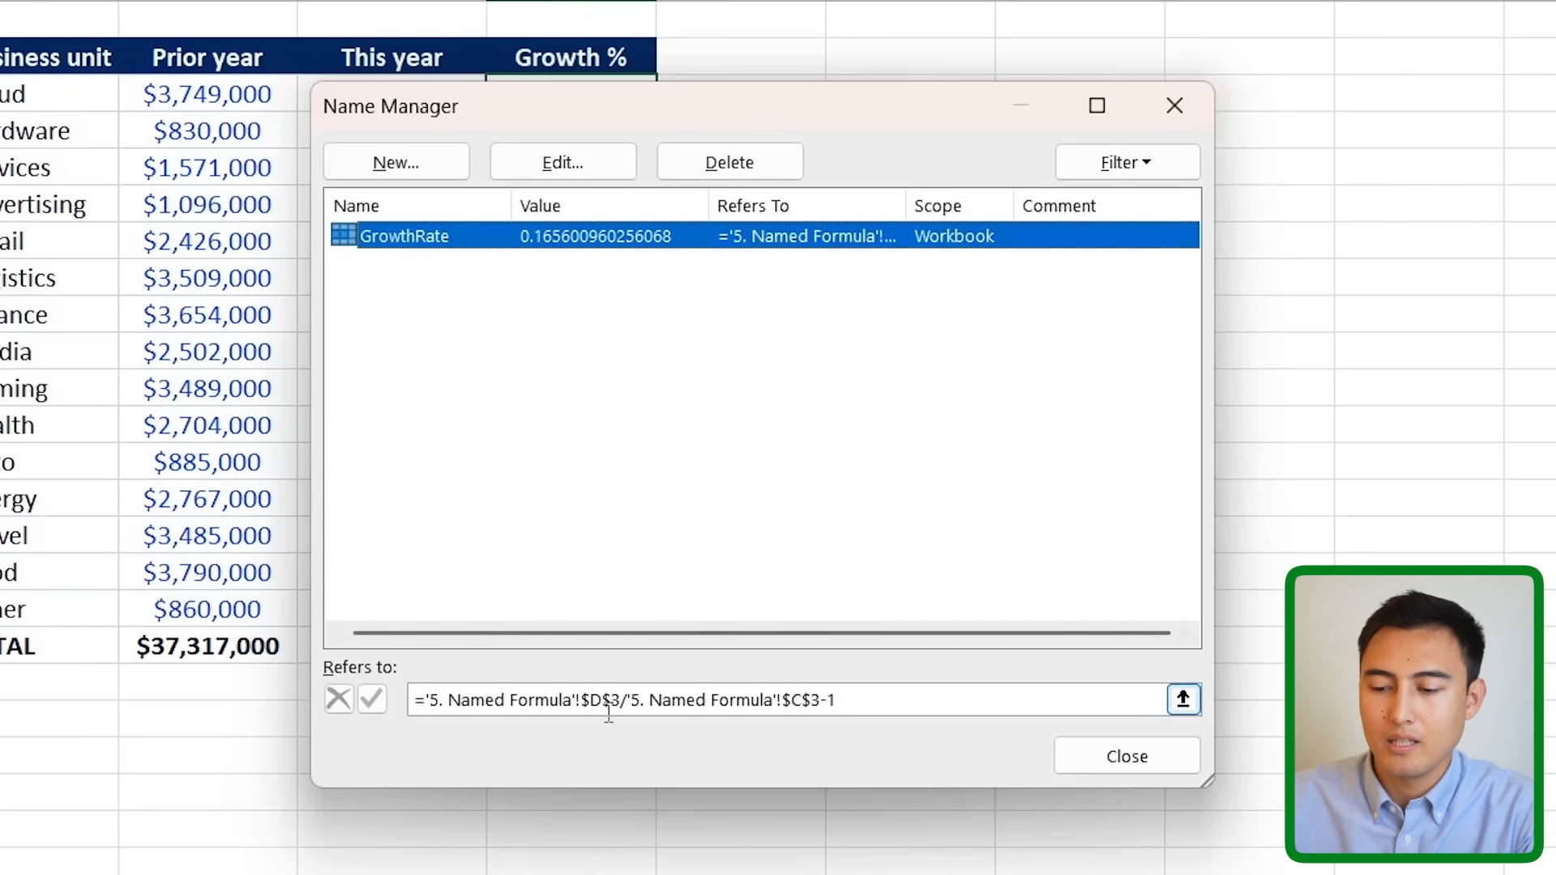
- Remove the $ signs so GrowthRate refers to D3/C3-1 relatively, then close and save
click(588, 703)
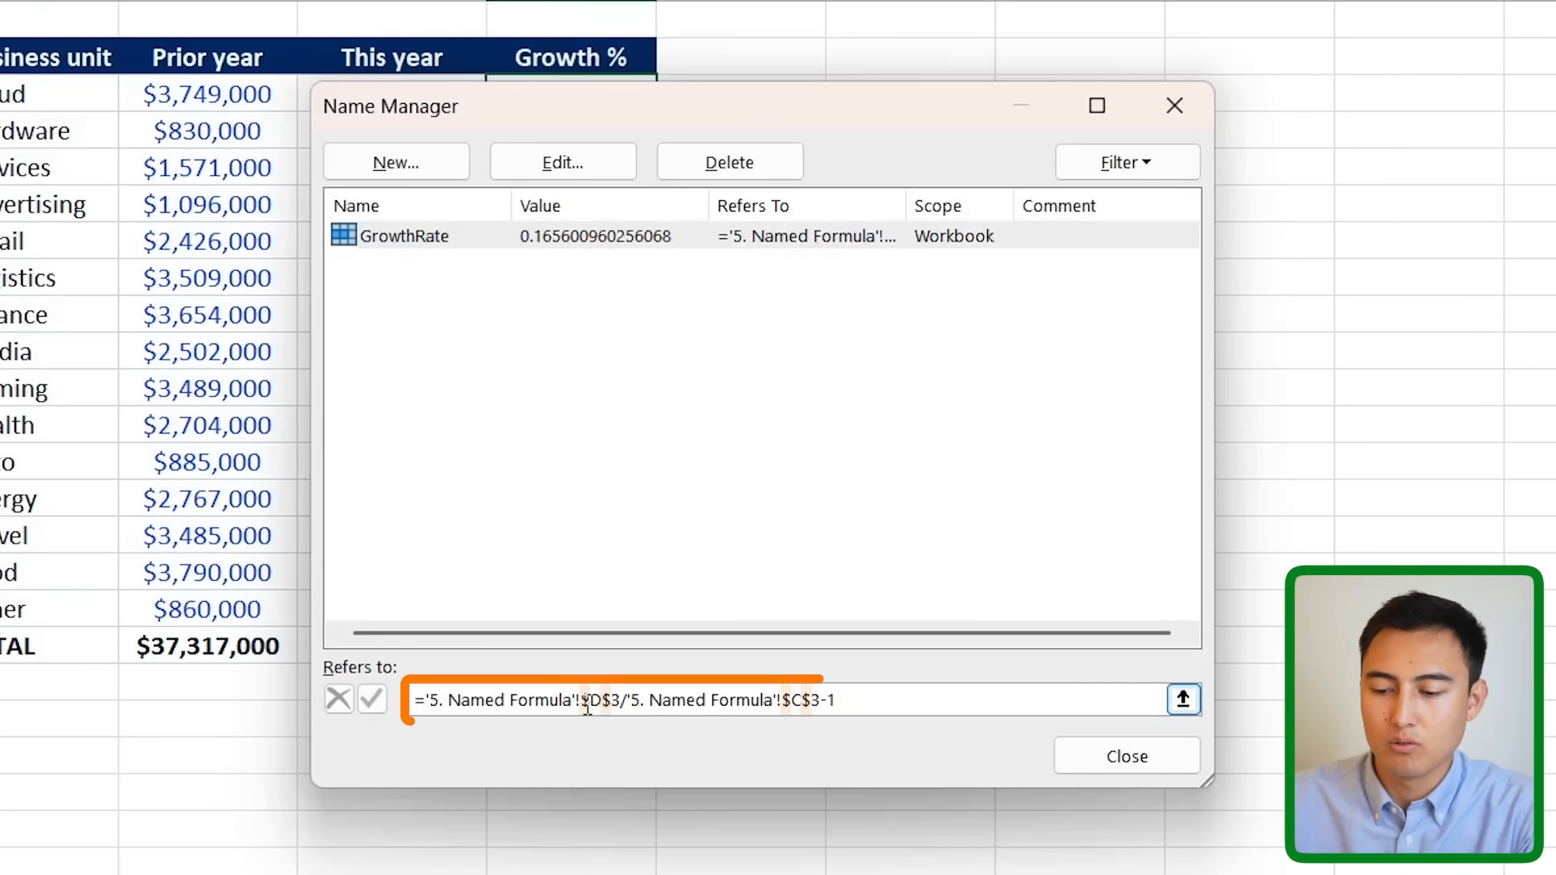
key(BackSpace)
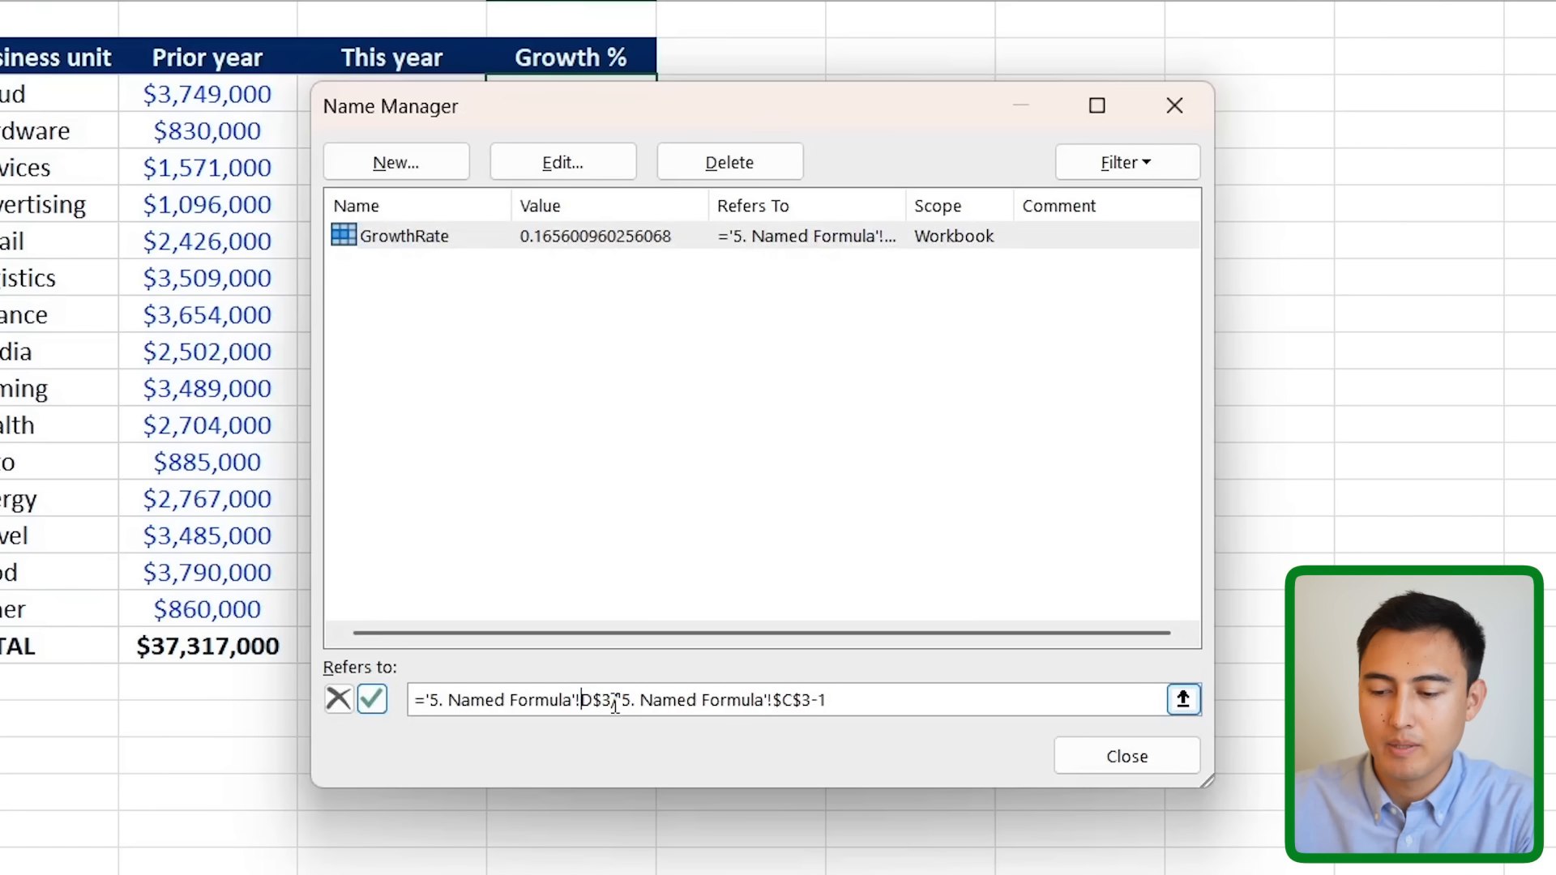
click(603, 699)
key(BackSpace)
click(775, 702)
key(BackSpace)
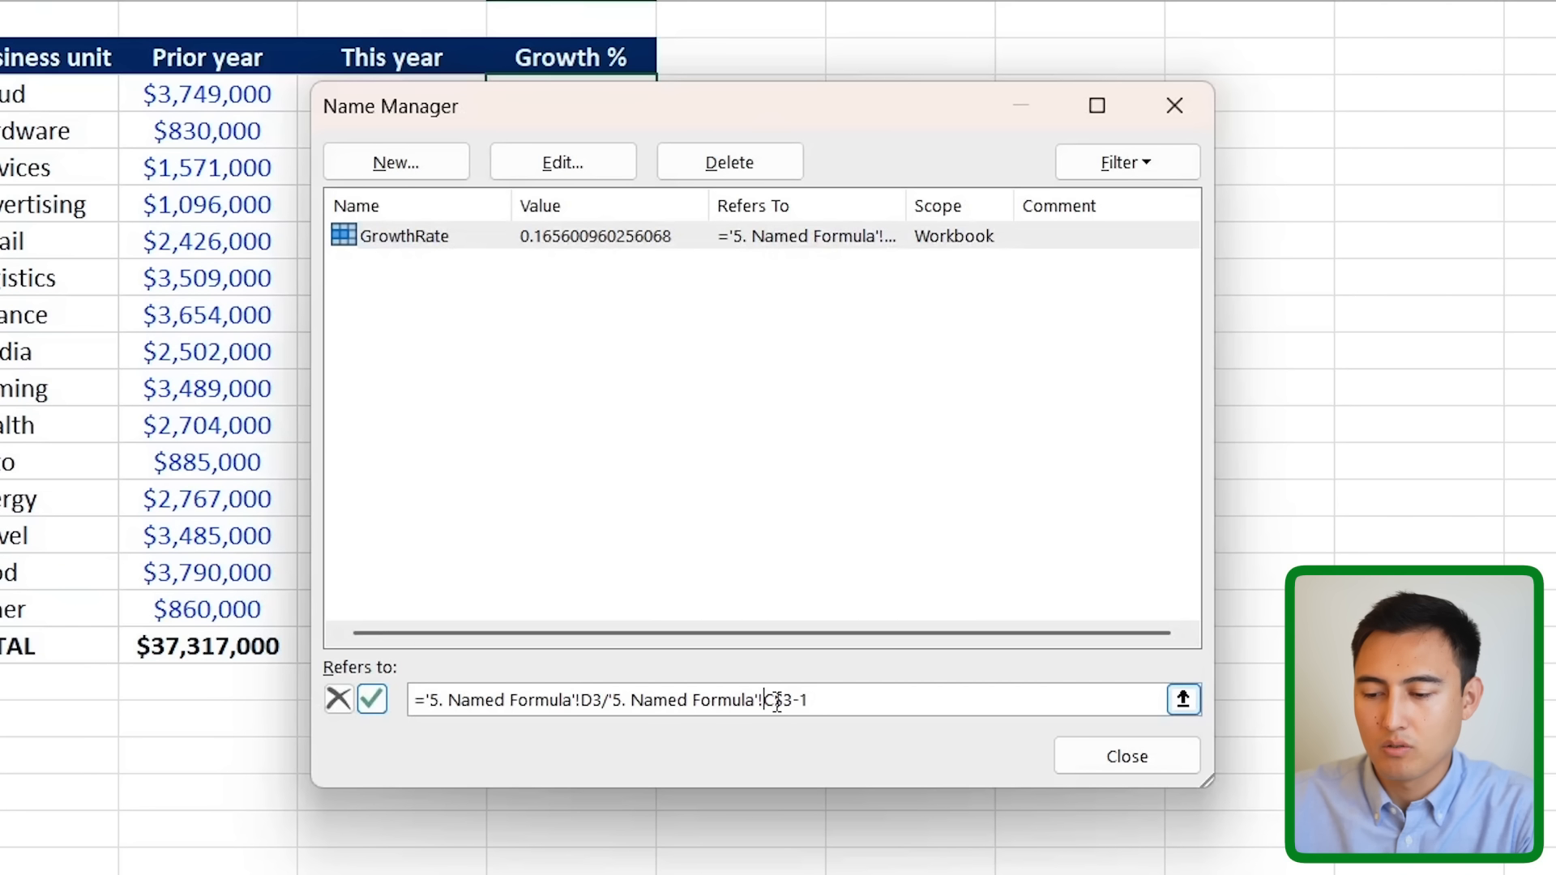
key(BackSpace)
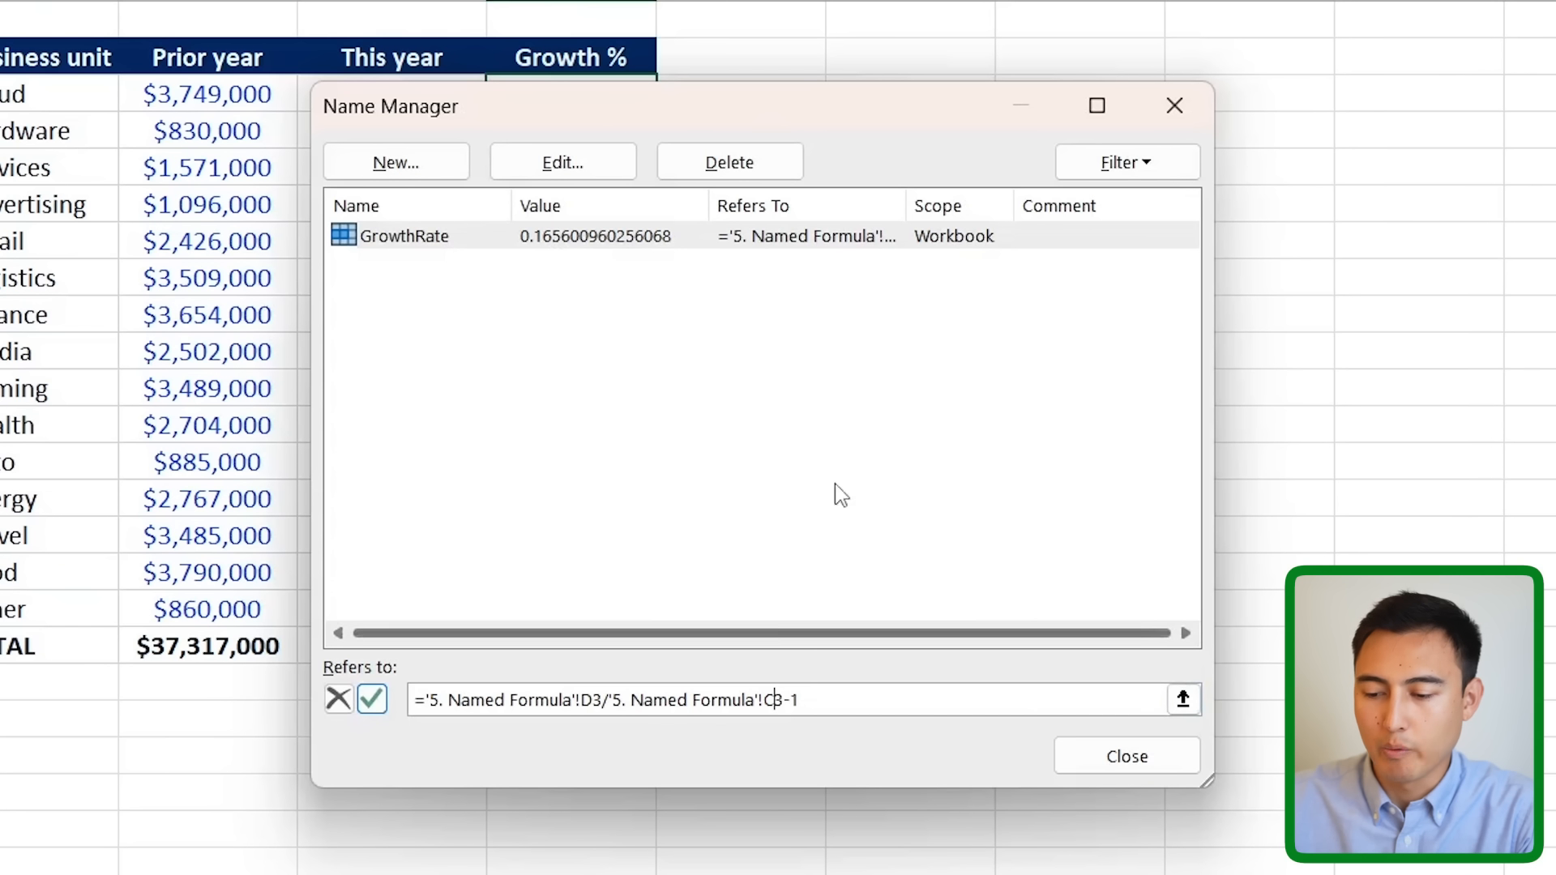
click(1106, 744)
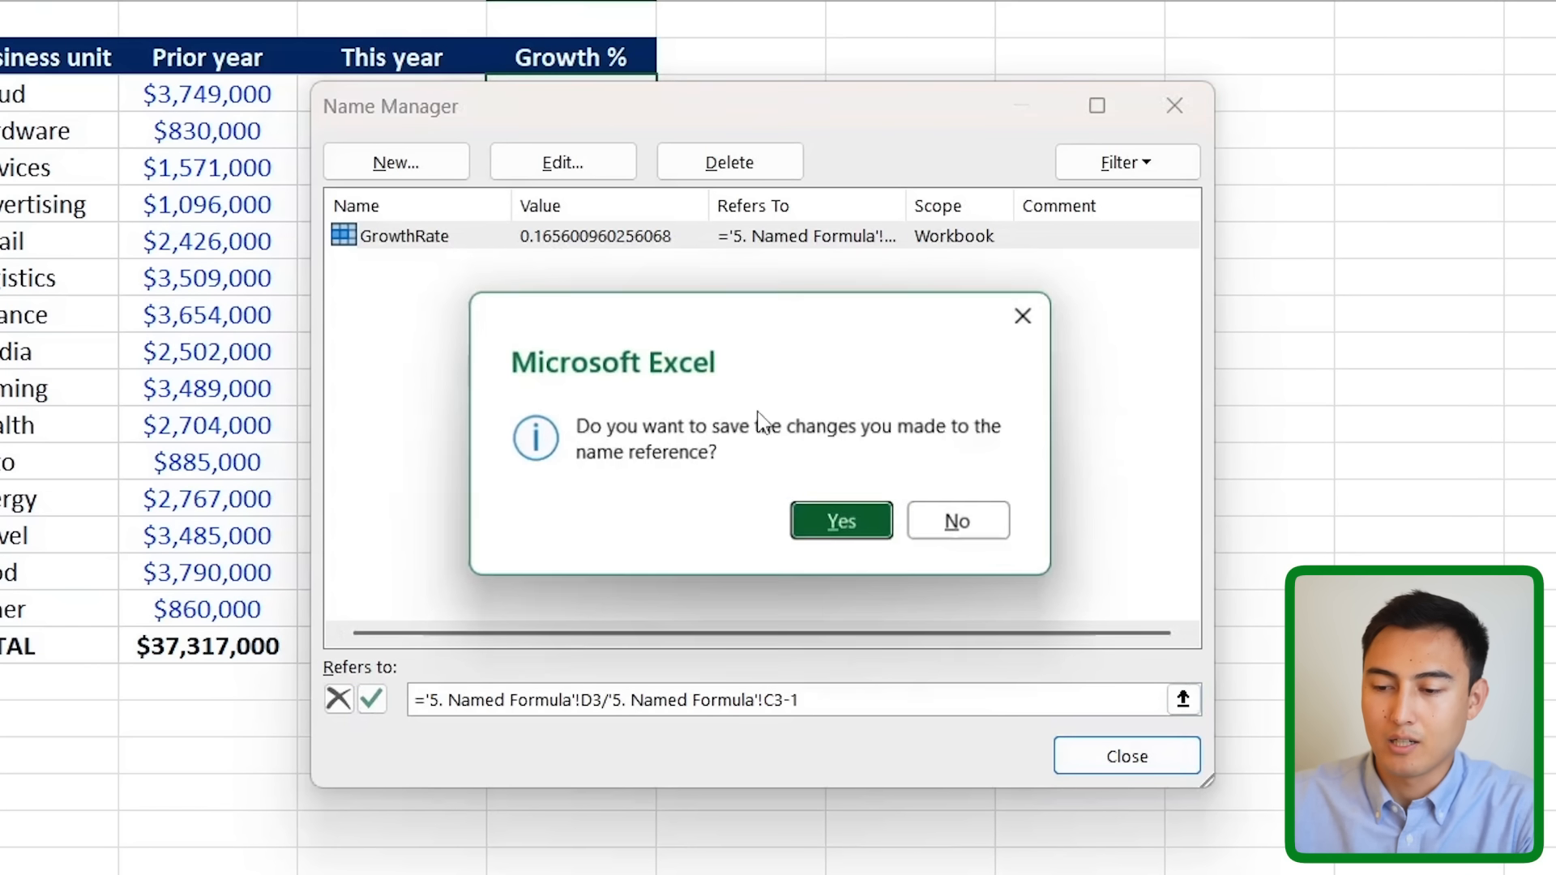
click(844, 525)
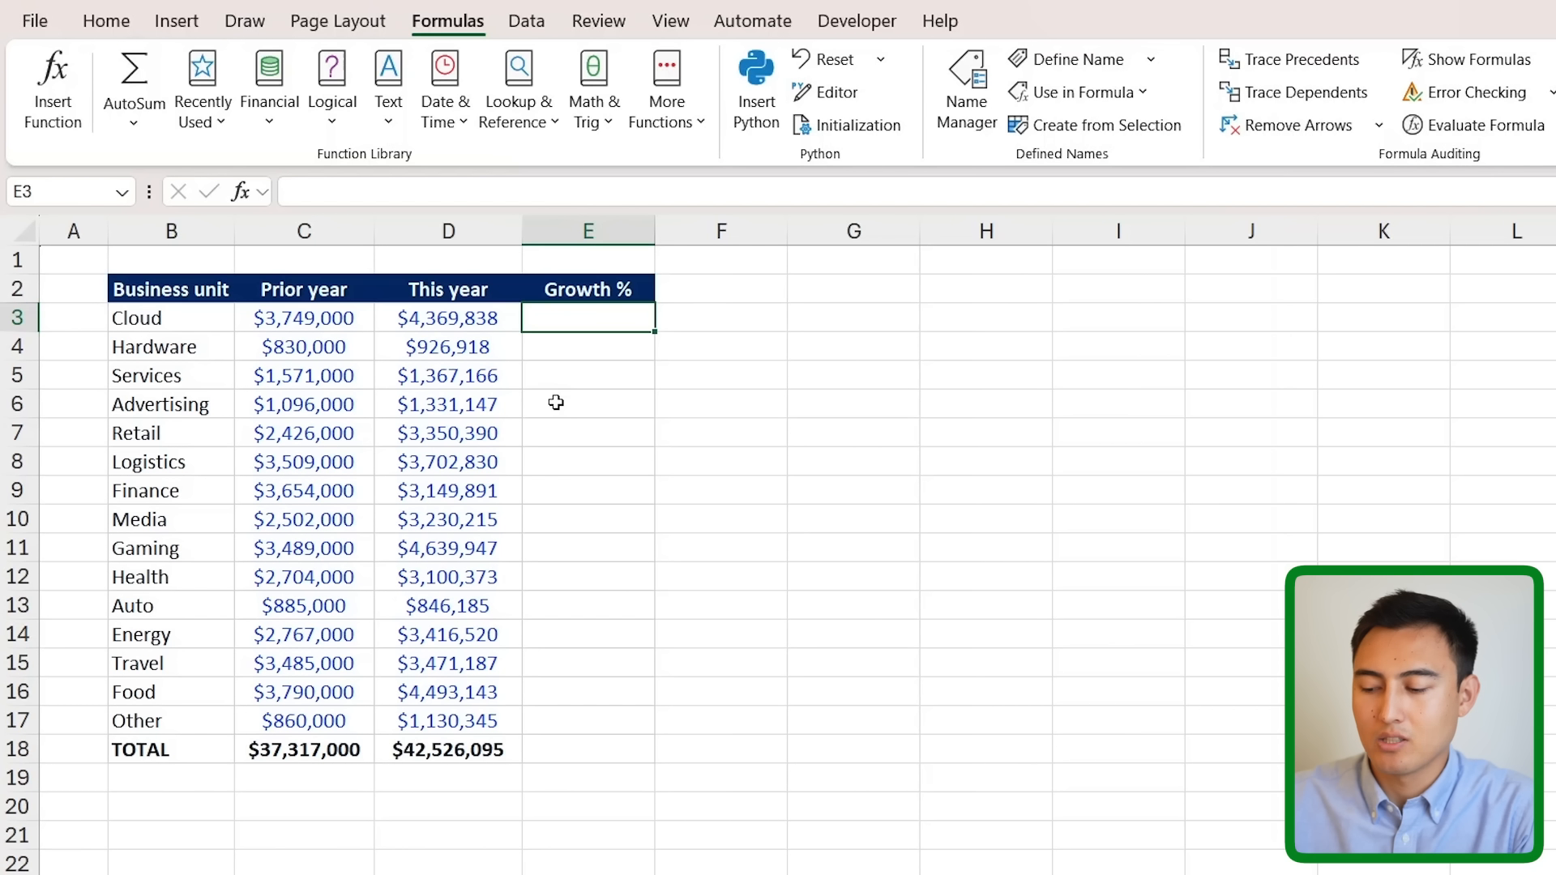
- Enter =GrowthRate in E3 and fill it down the Growth % column
text(=gro)
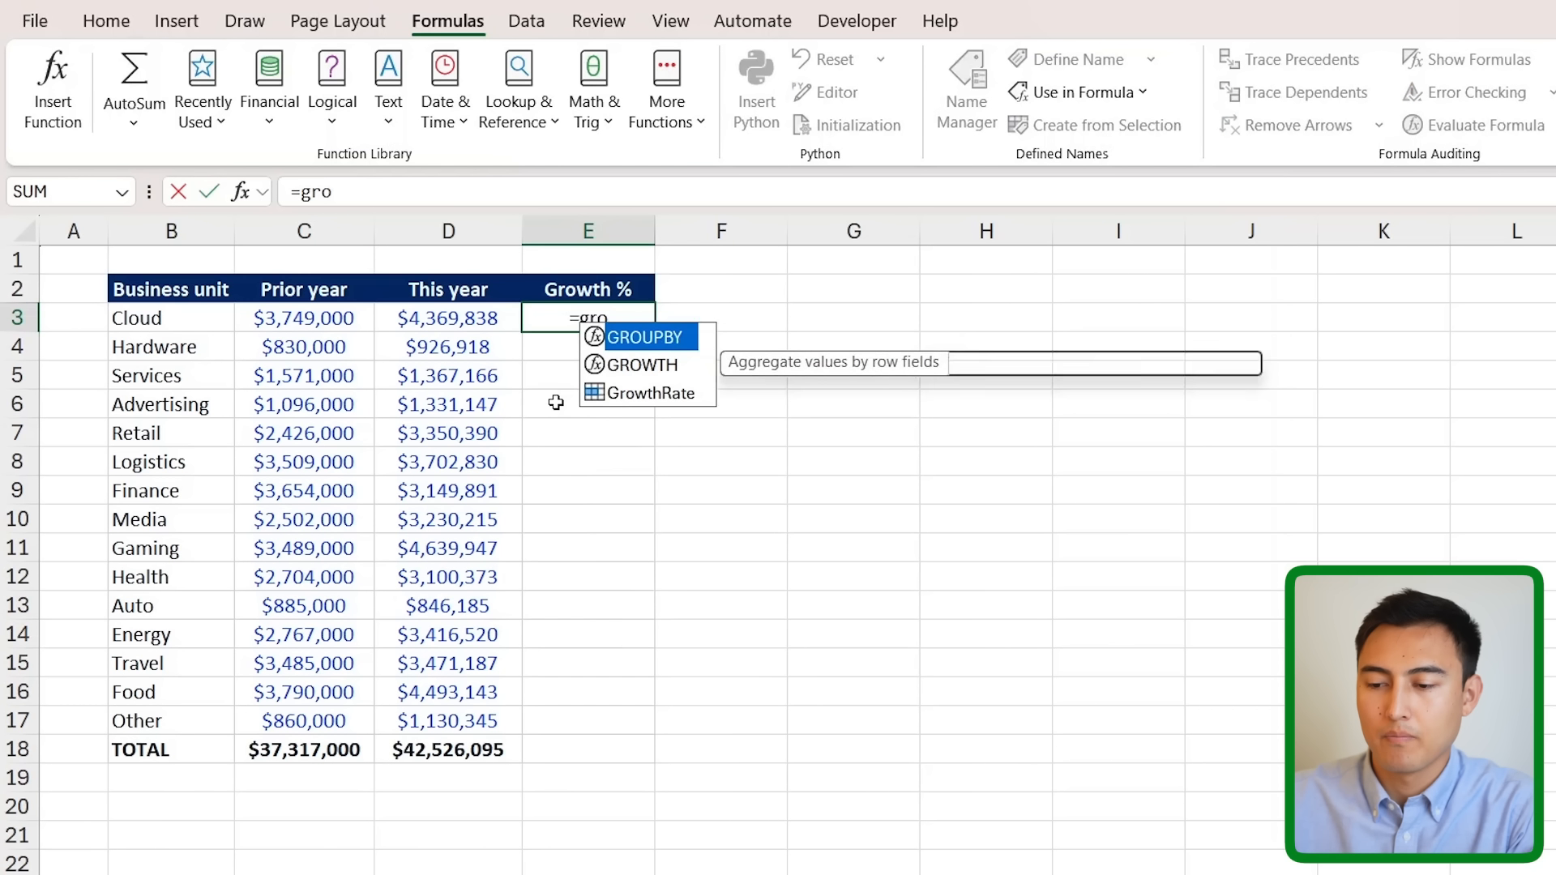
key(Down)
key(Down)
key(Tab)
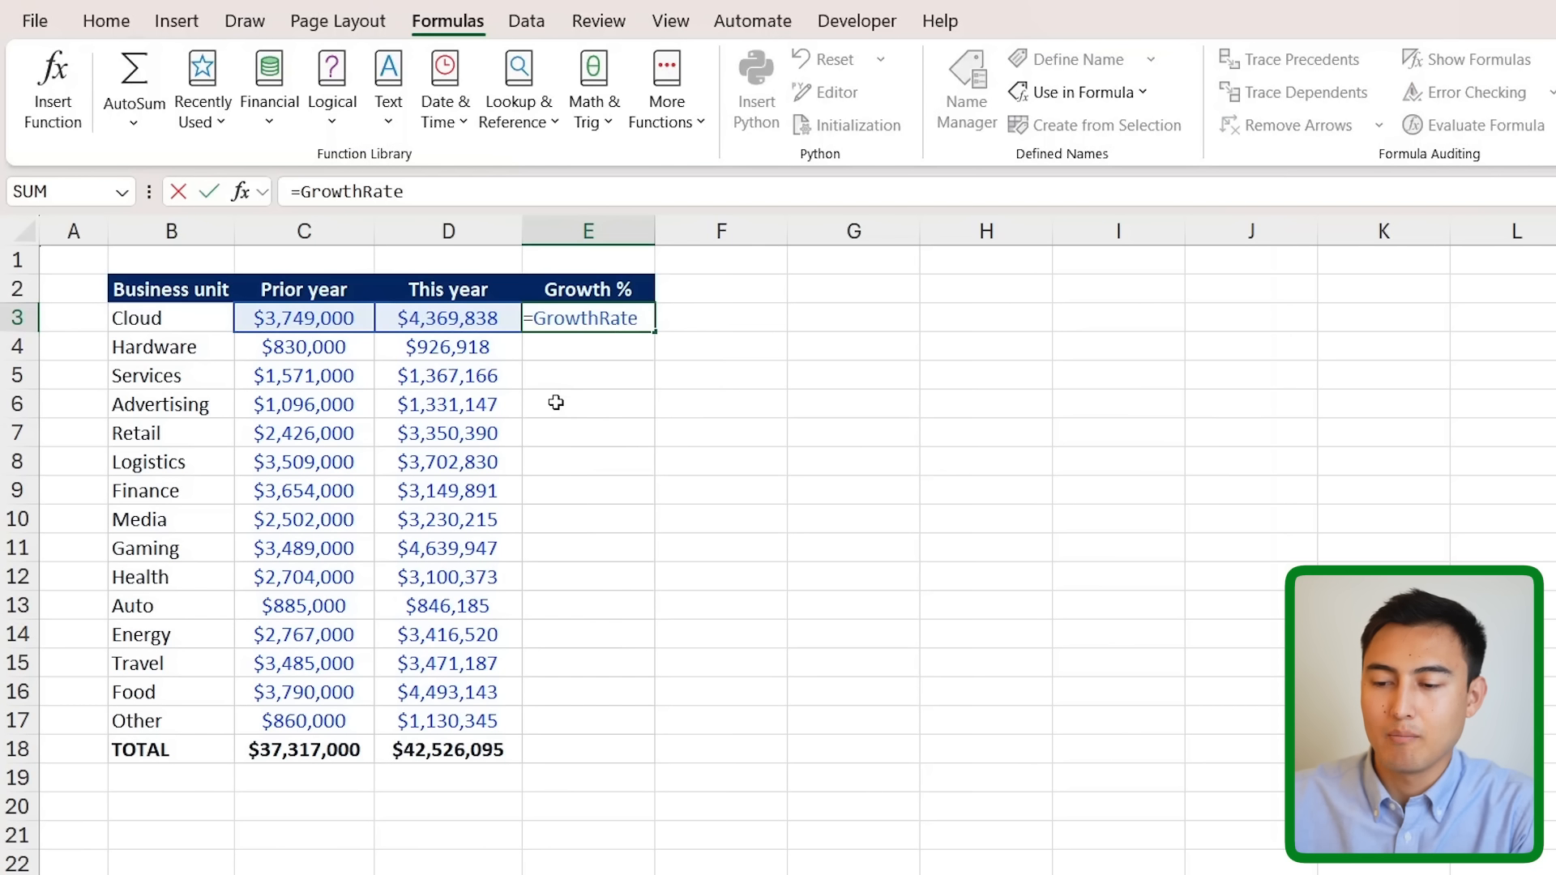
key(Return)
key(Up)
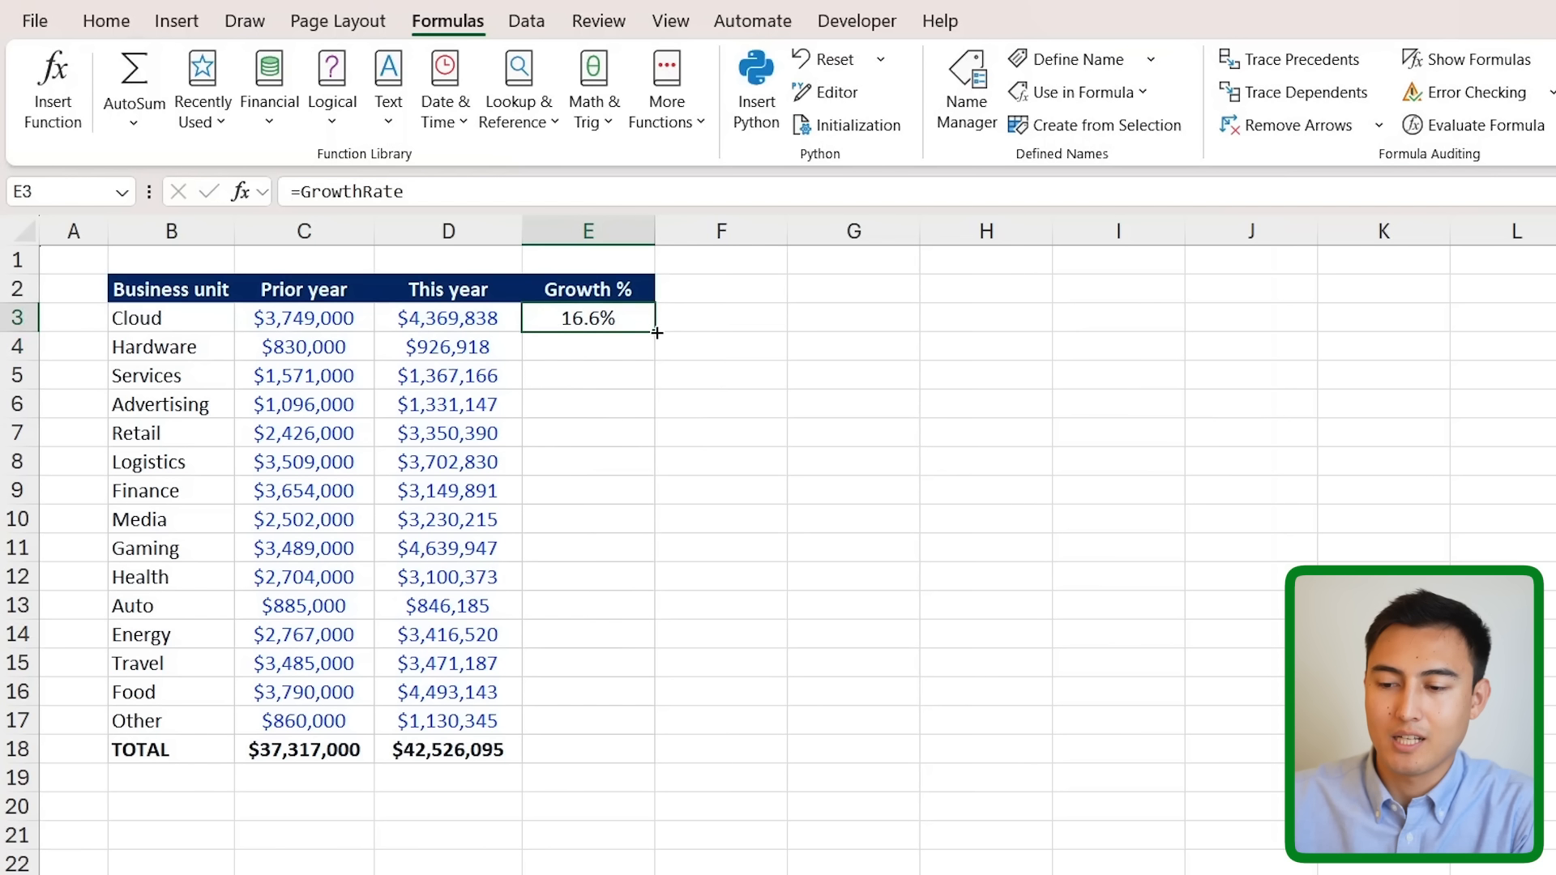
double_click(656, 332)
click(598, 376)
- Inspect the filled GrowthRate formulas in E5 and E6 without changing them
key(Up)
key(Up)
key(Up)
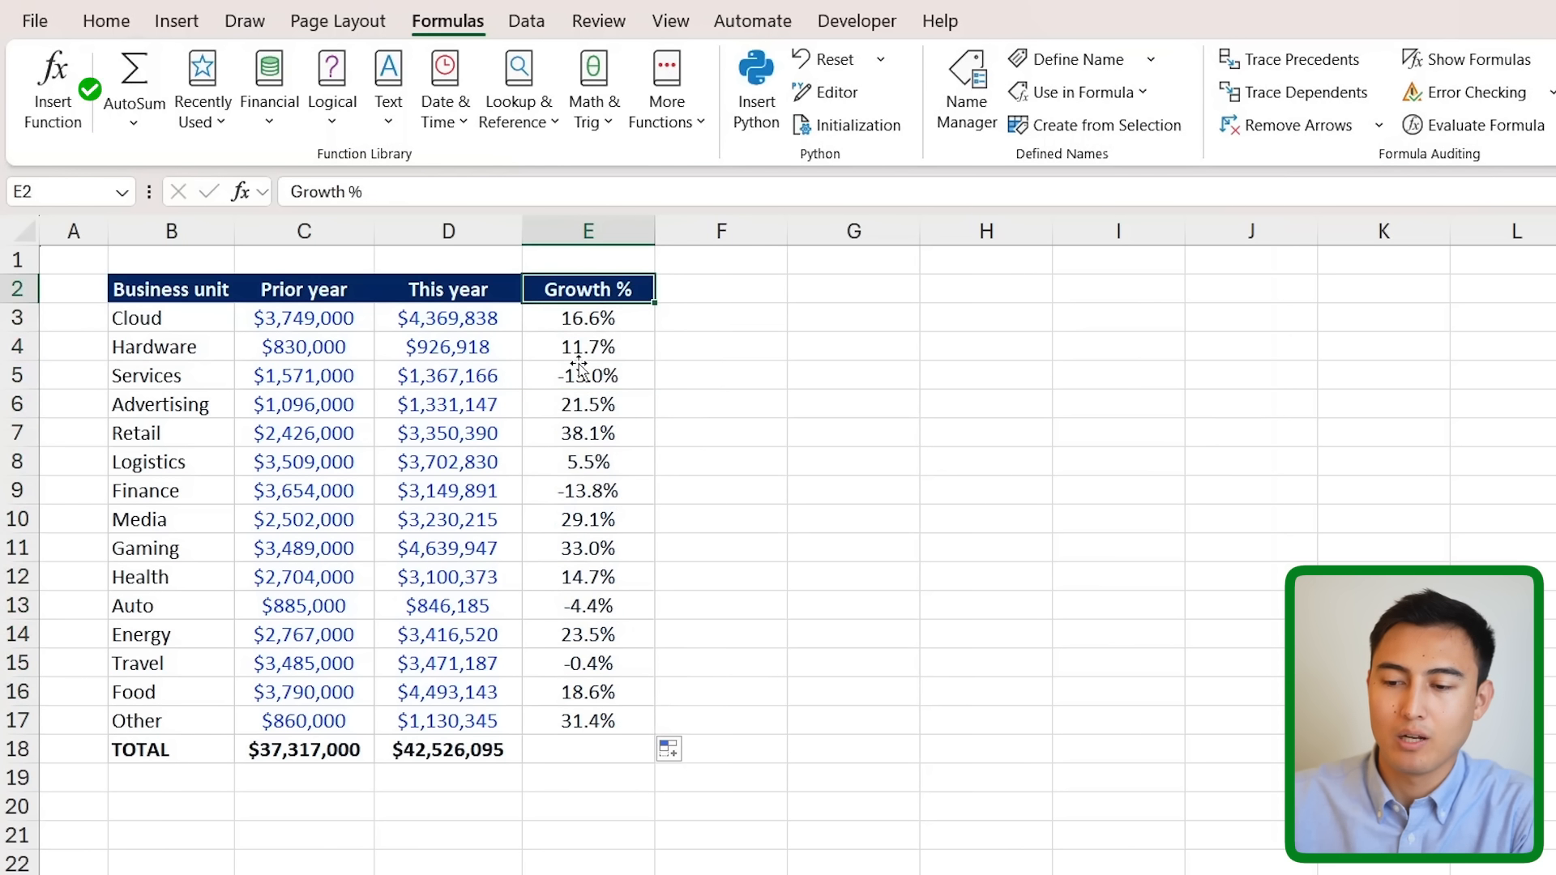
key(Down)
key(Down)
key(Down)
key(F2)
key(Return)
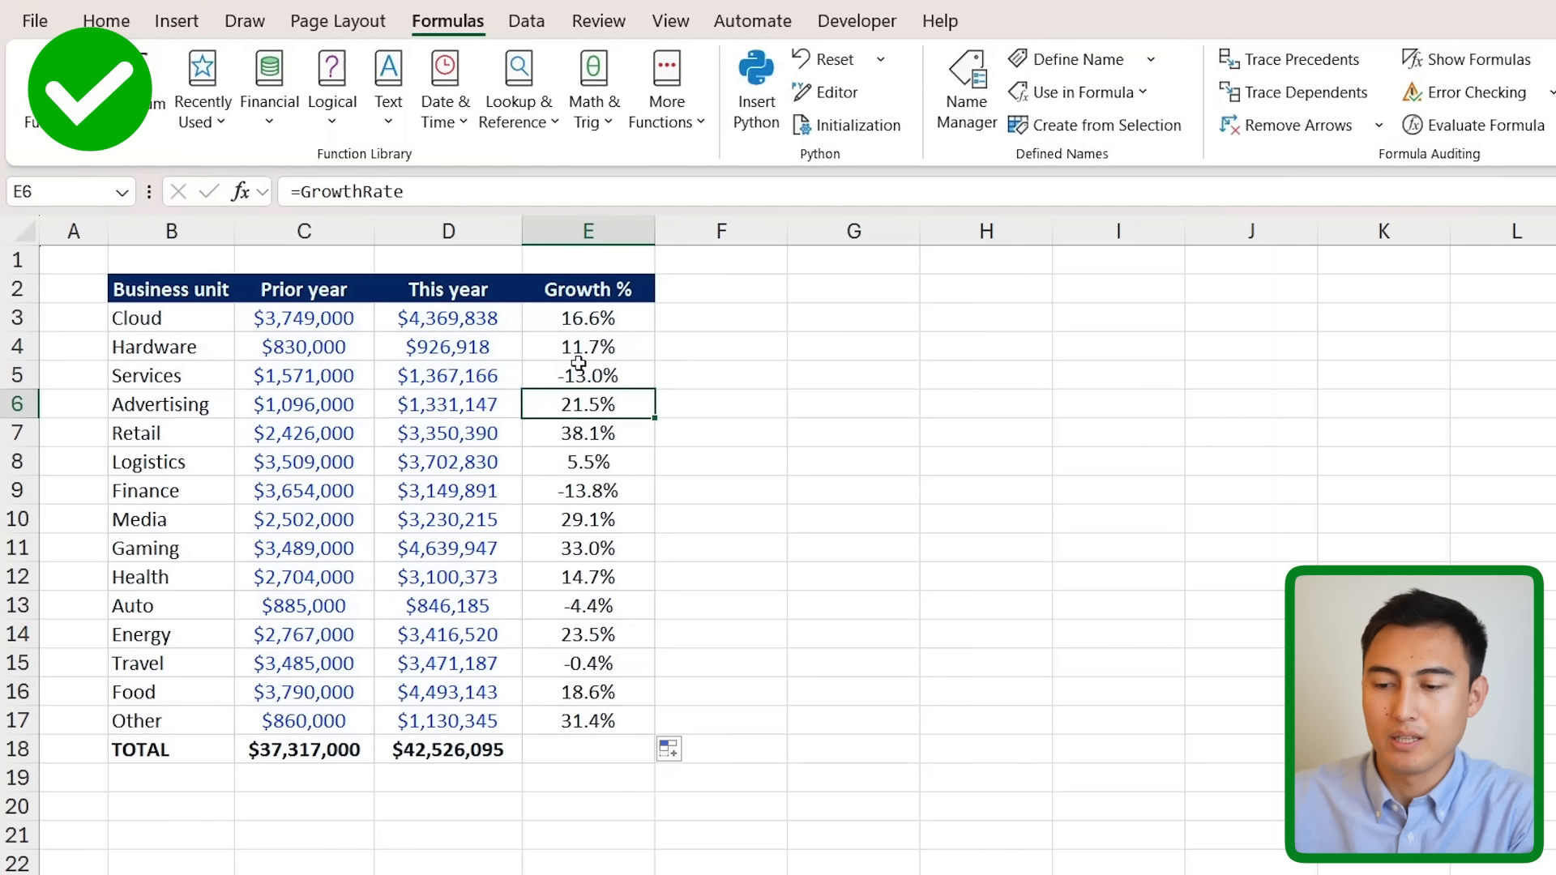
key(F2)
key(Escape)
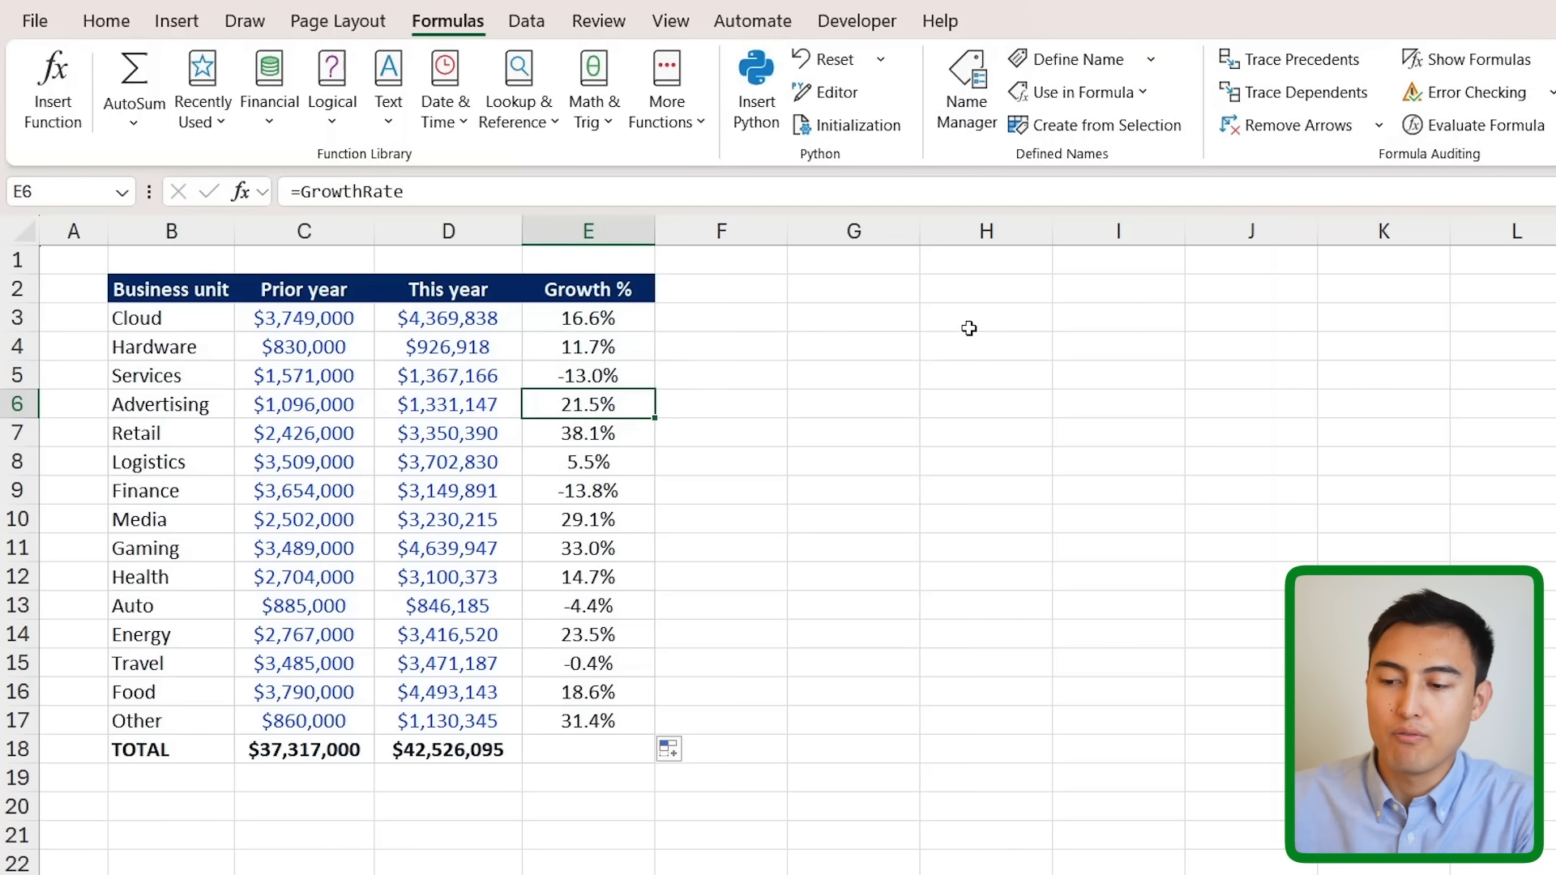
- Test =GrowthRate in empty cell H3, then cancel the entry
click(1022, 323)
text(=g)
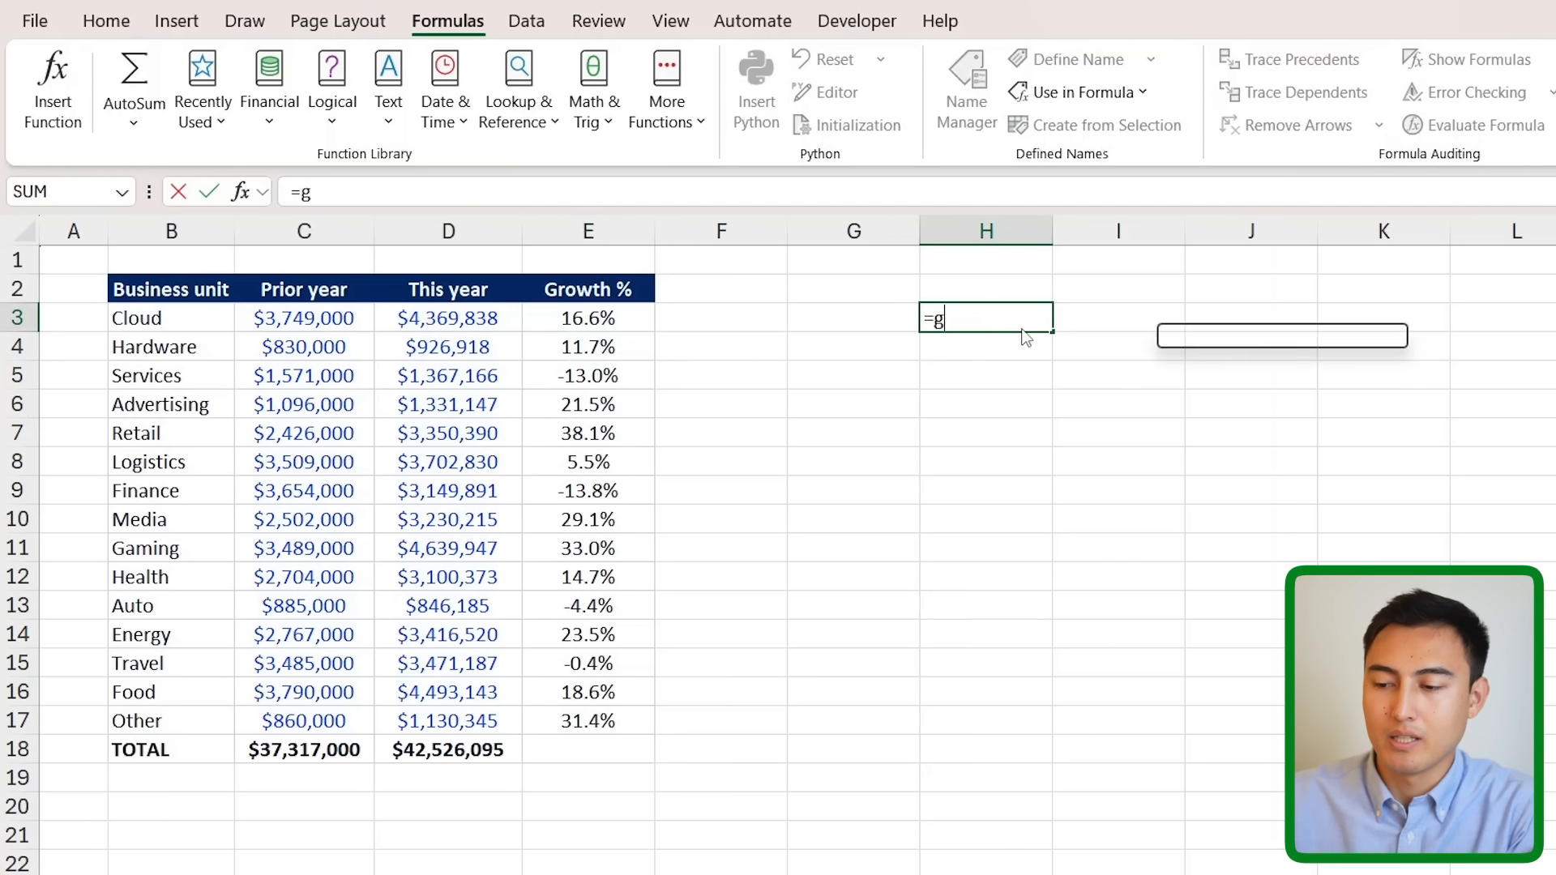
text(ro)
key(Down)
key(Down)
key(Tab)
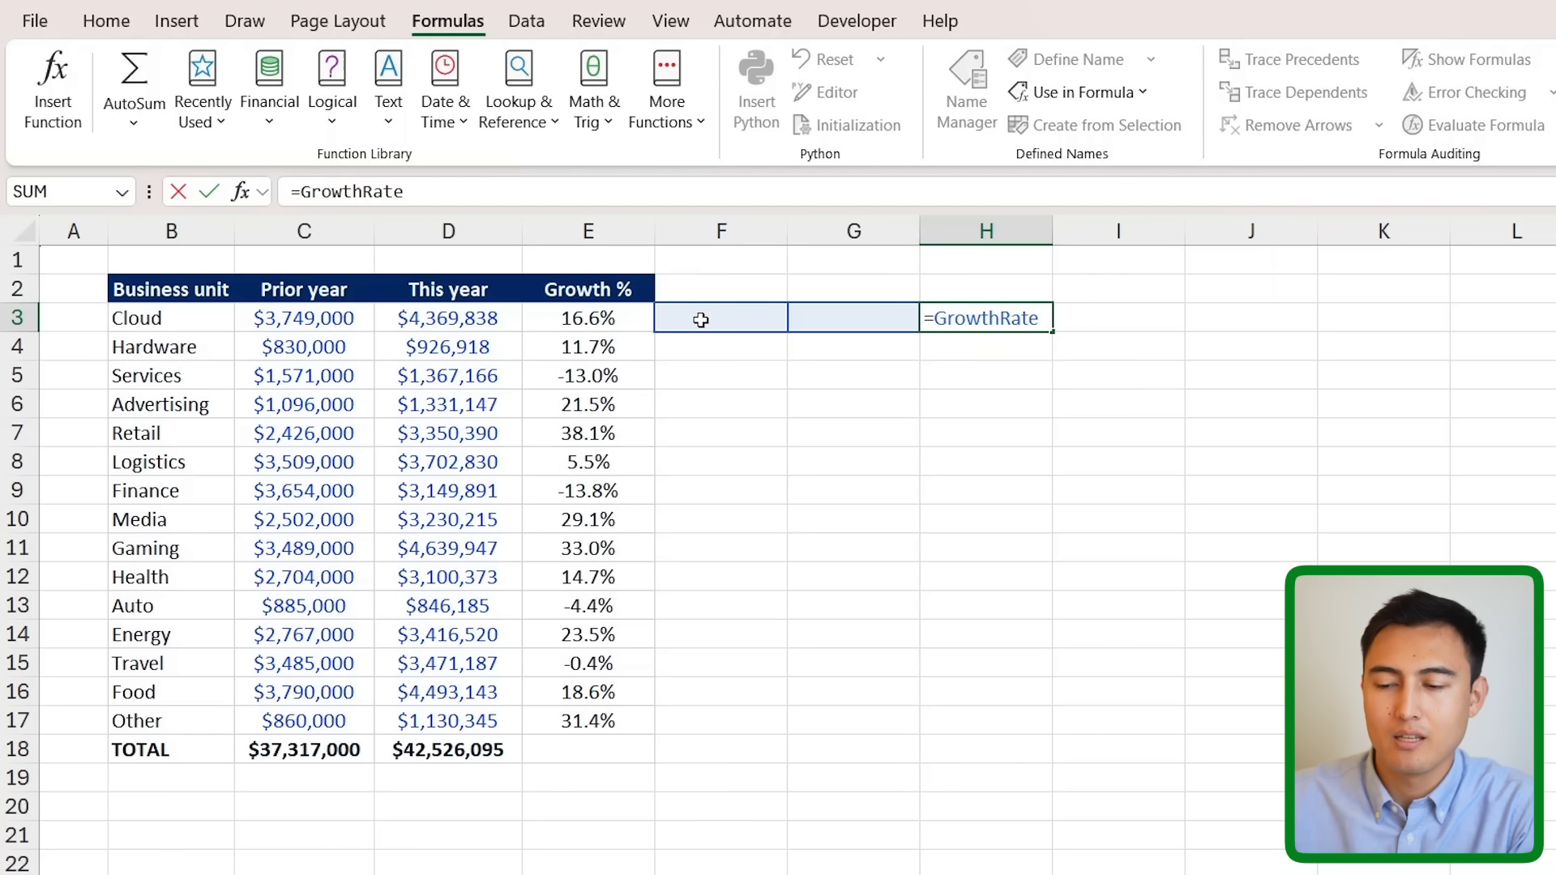
key(Escape)
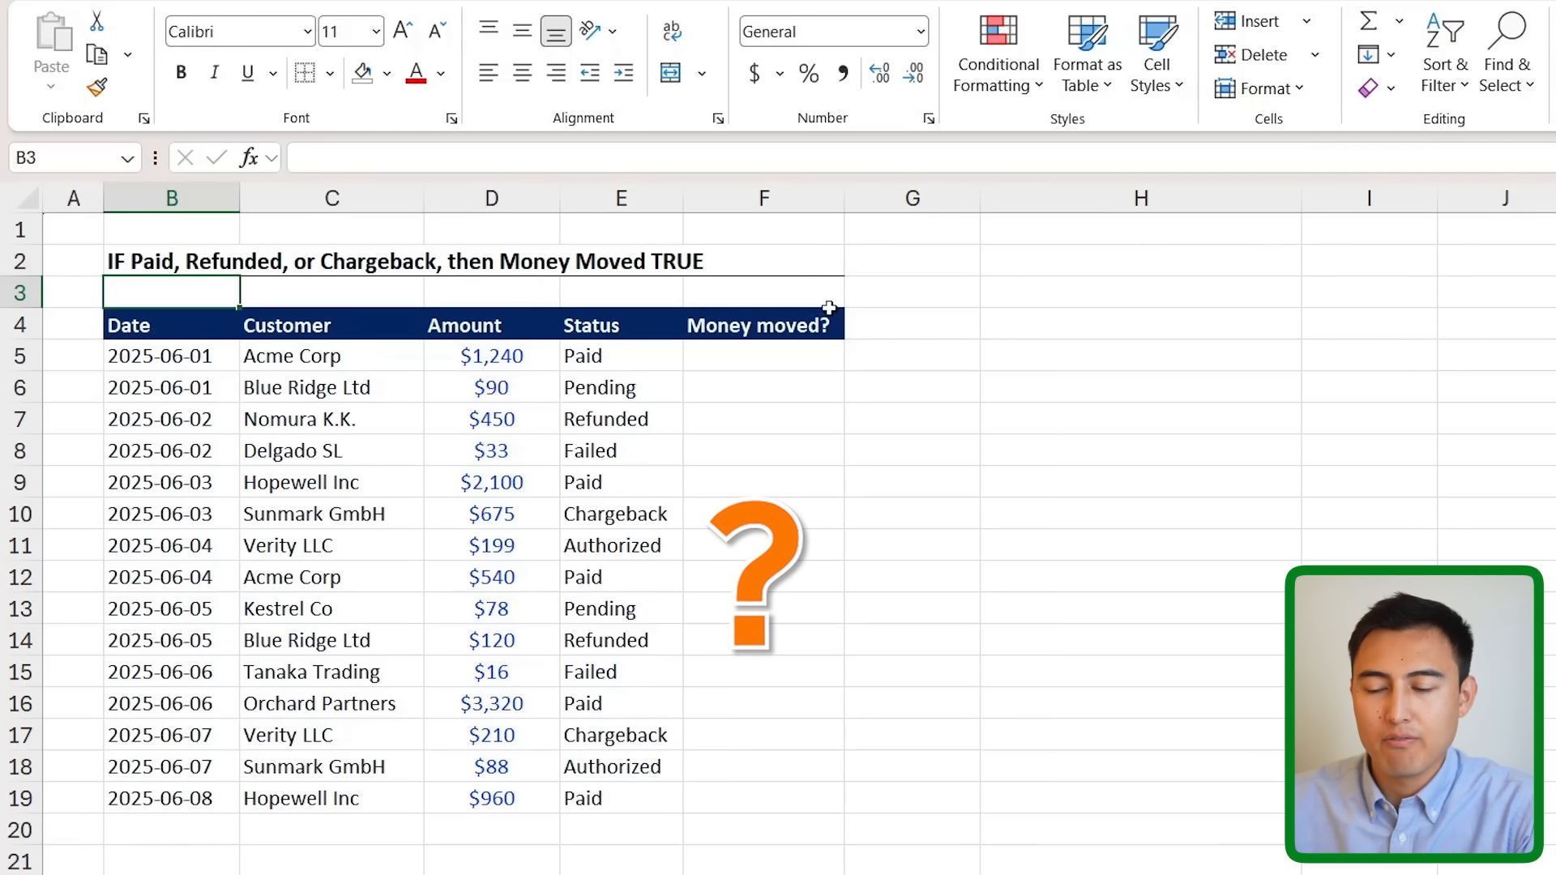
- Select F5 under Money moved?, review the Status cells, and start typing =OR( in F5
click(694, 322)
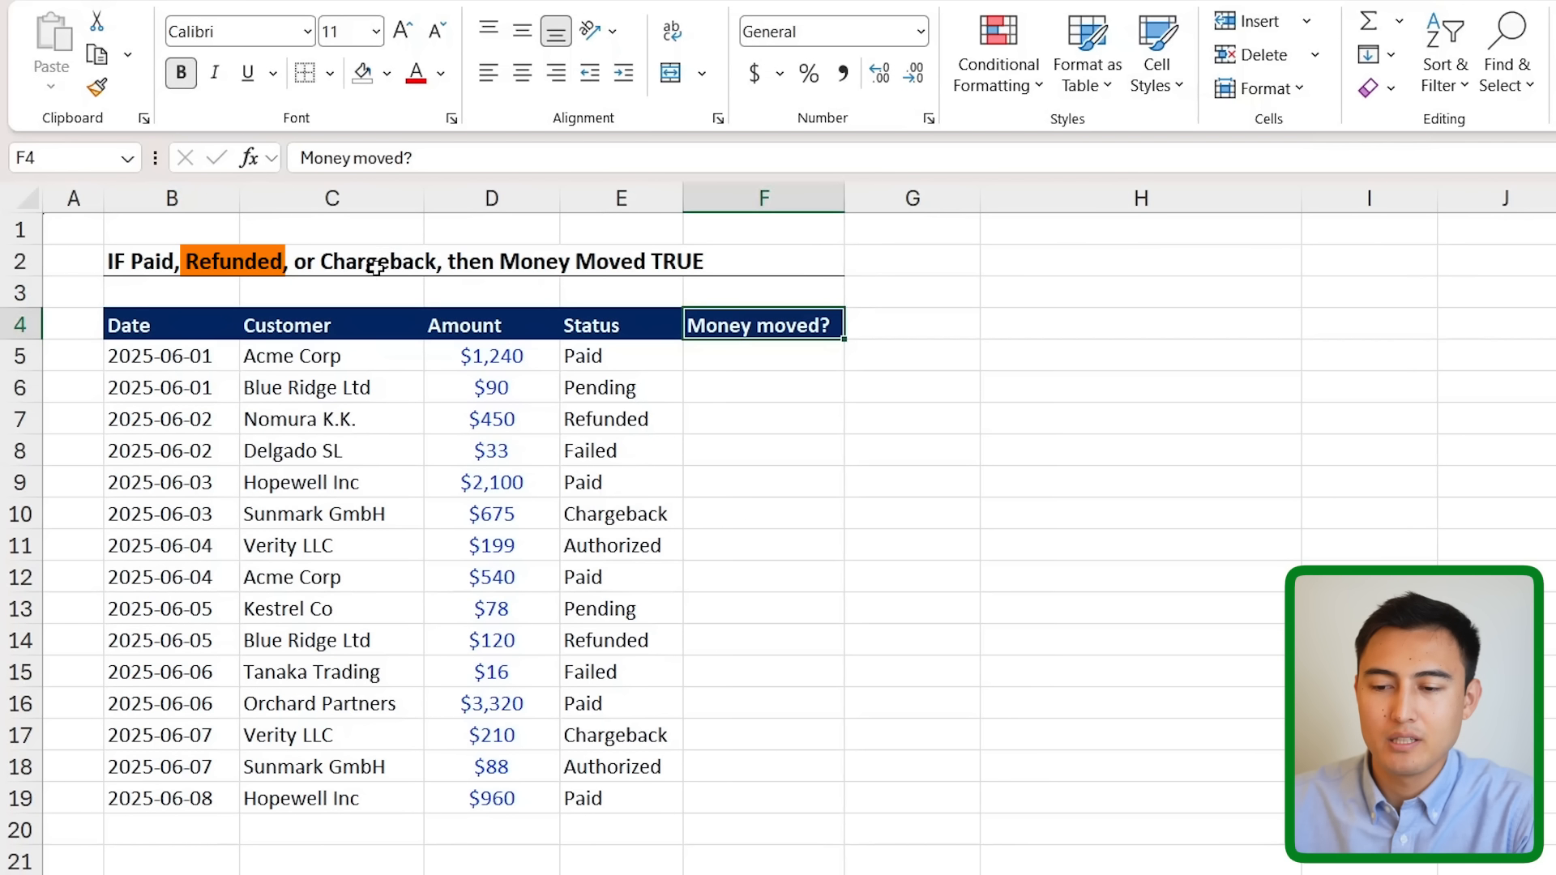
click(753, 357)
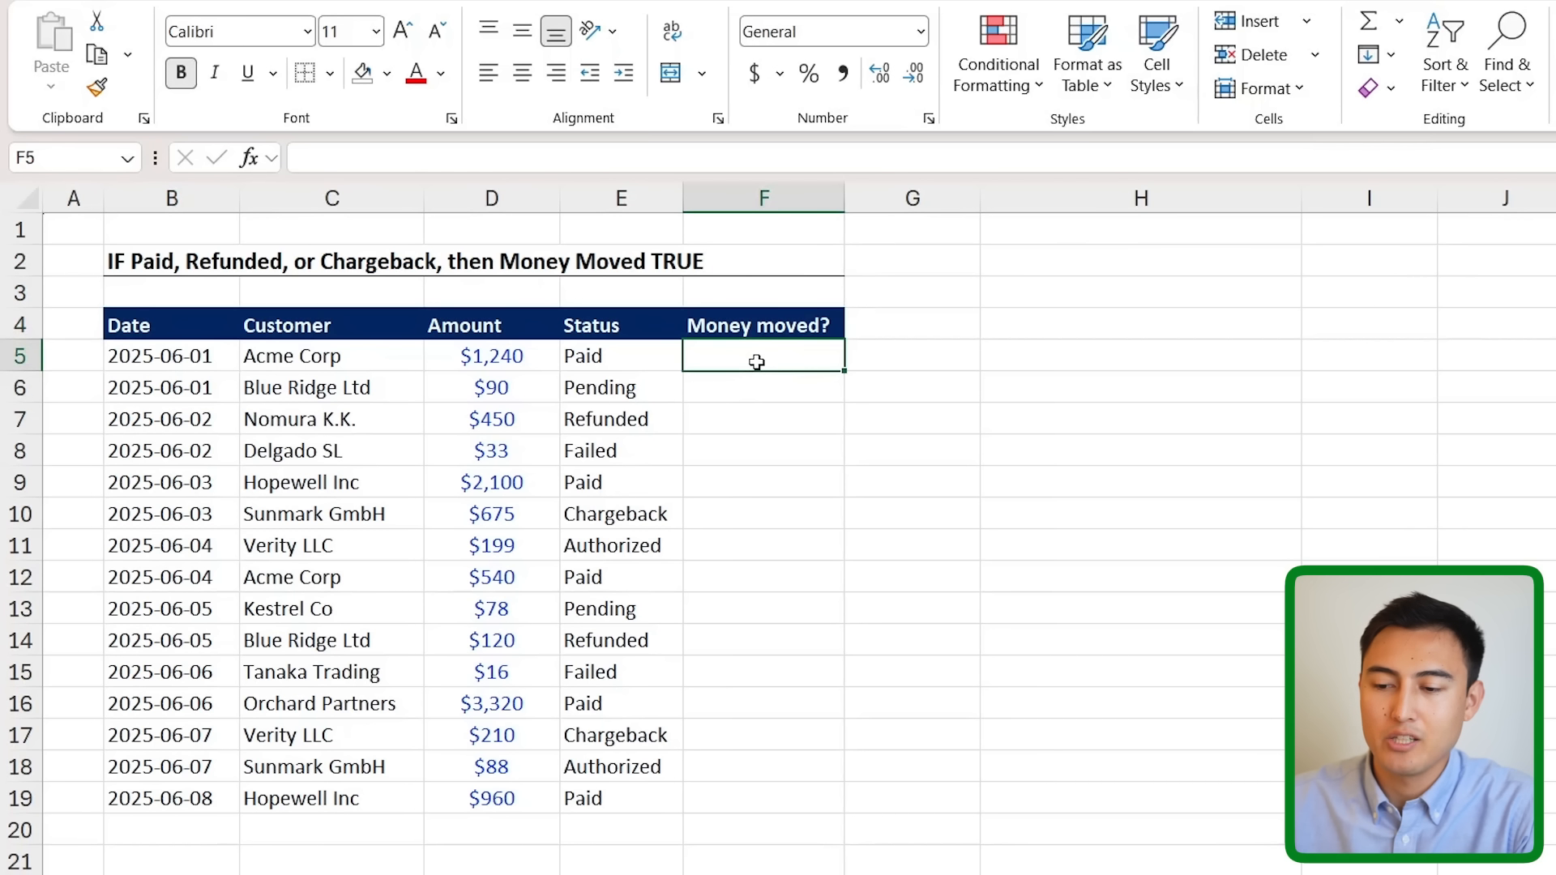
drag(666, 358, 628, 379)
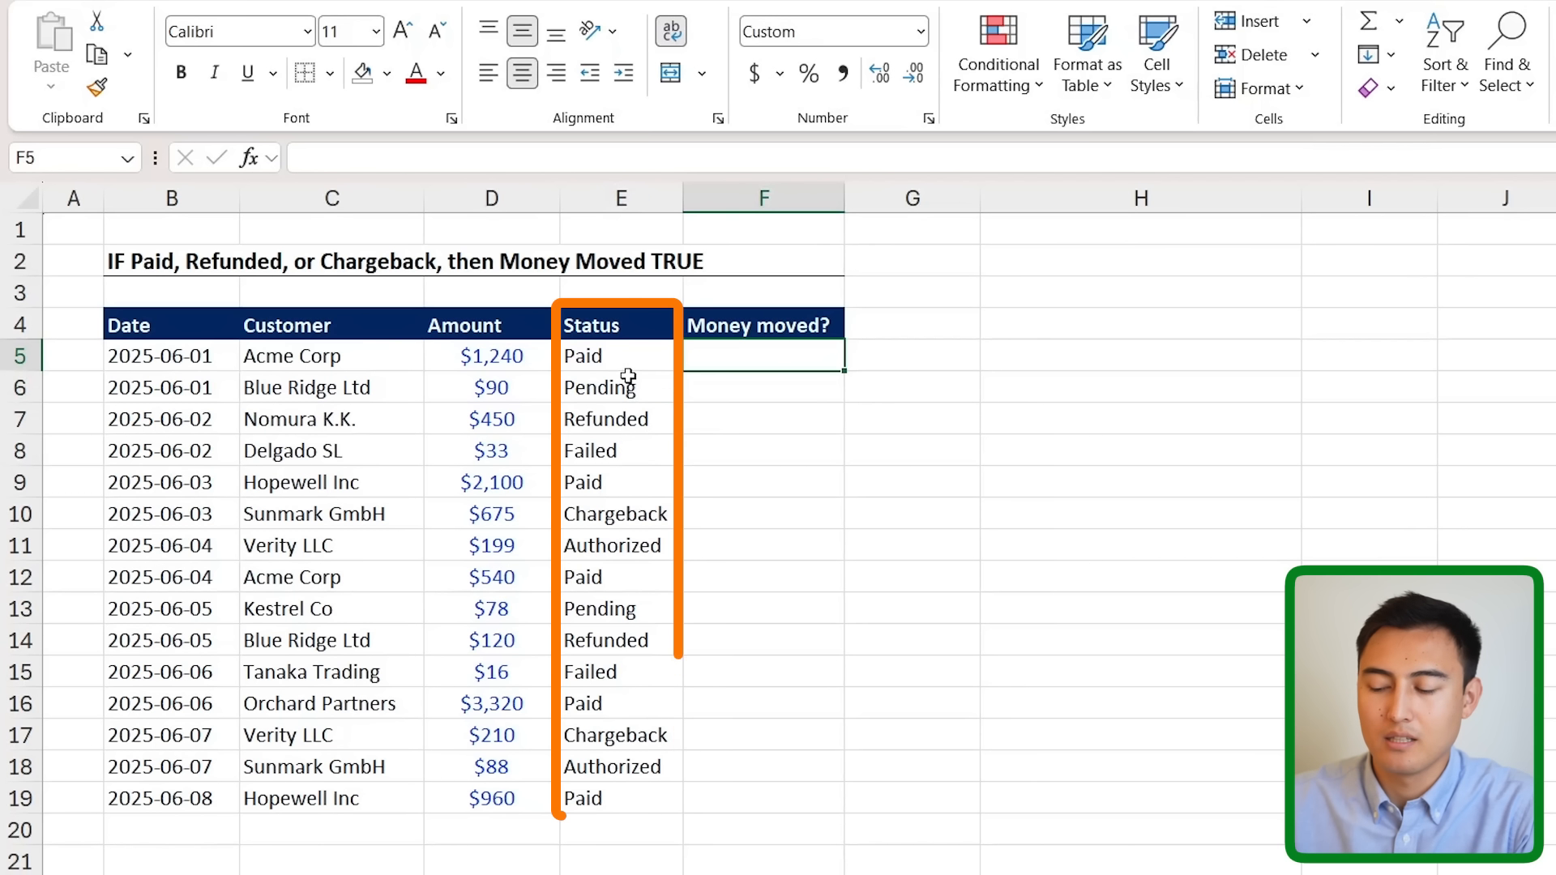
text(=)
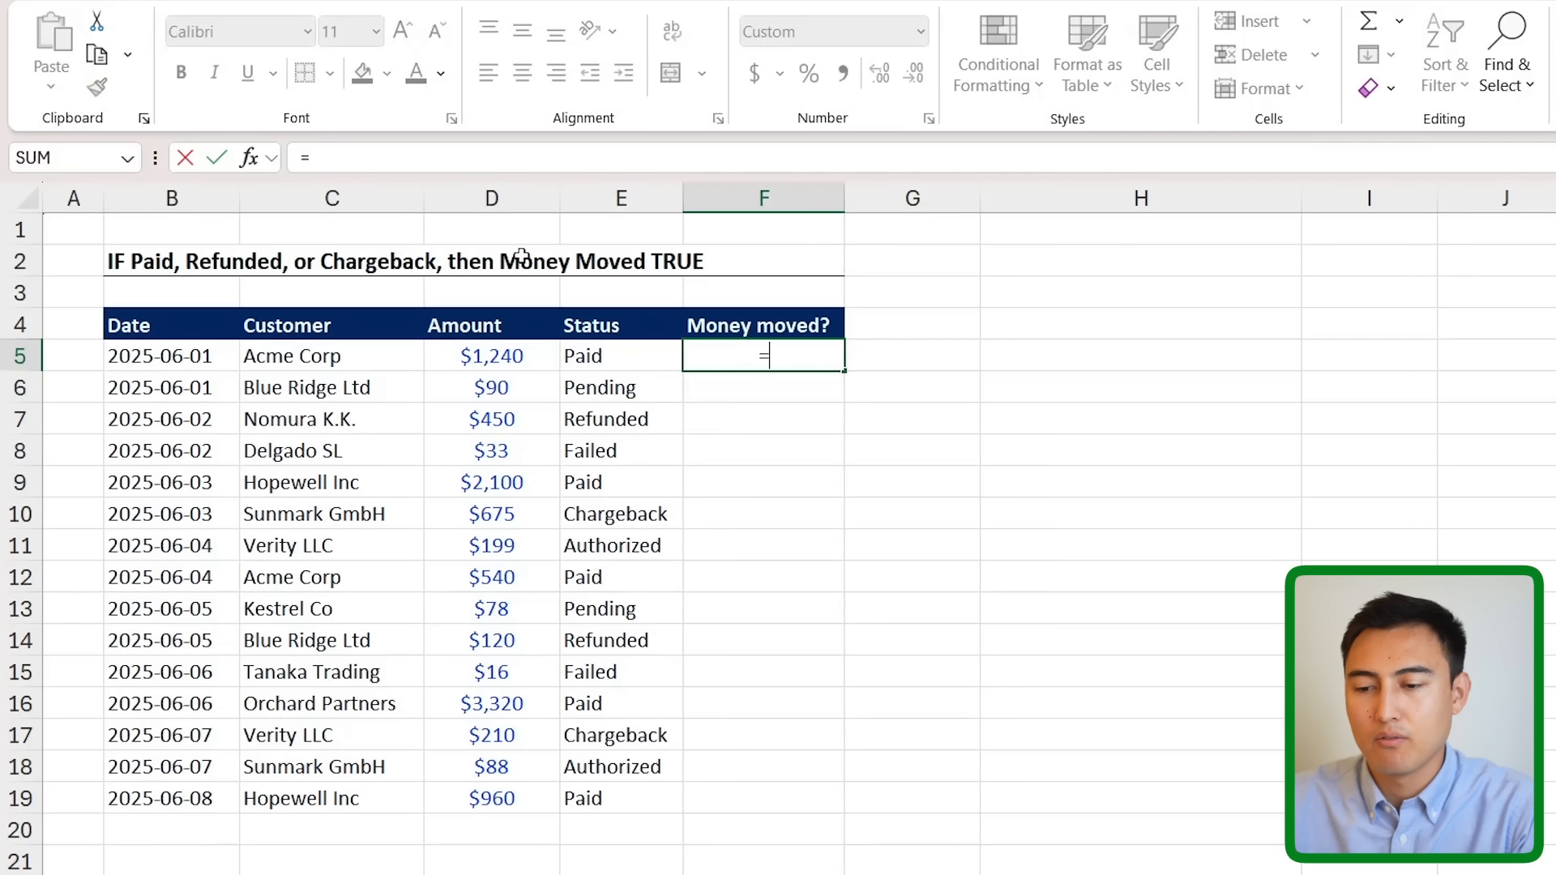
text(OR)
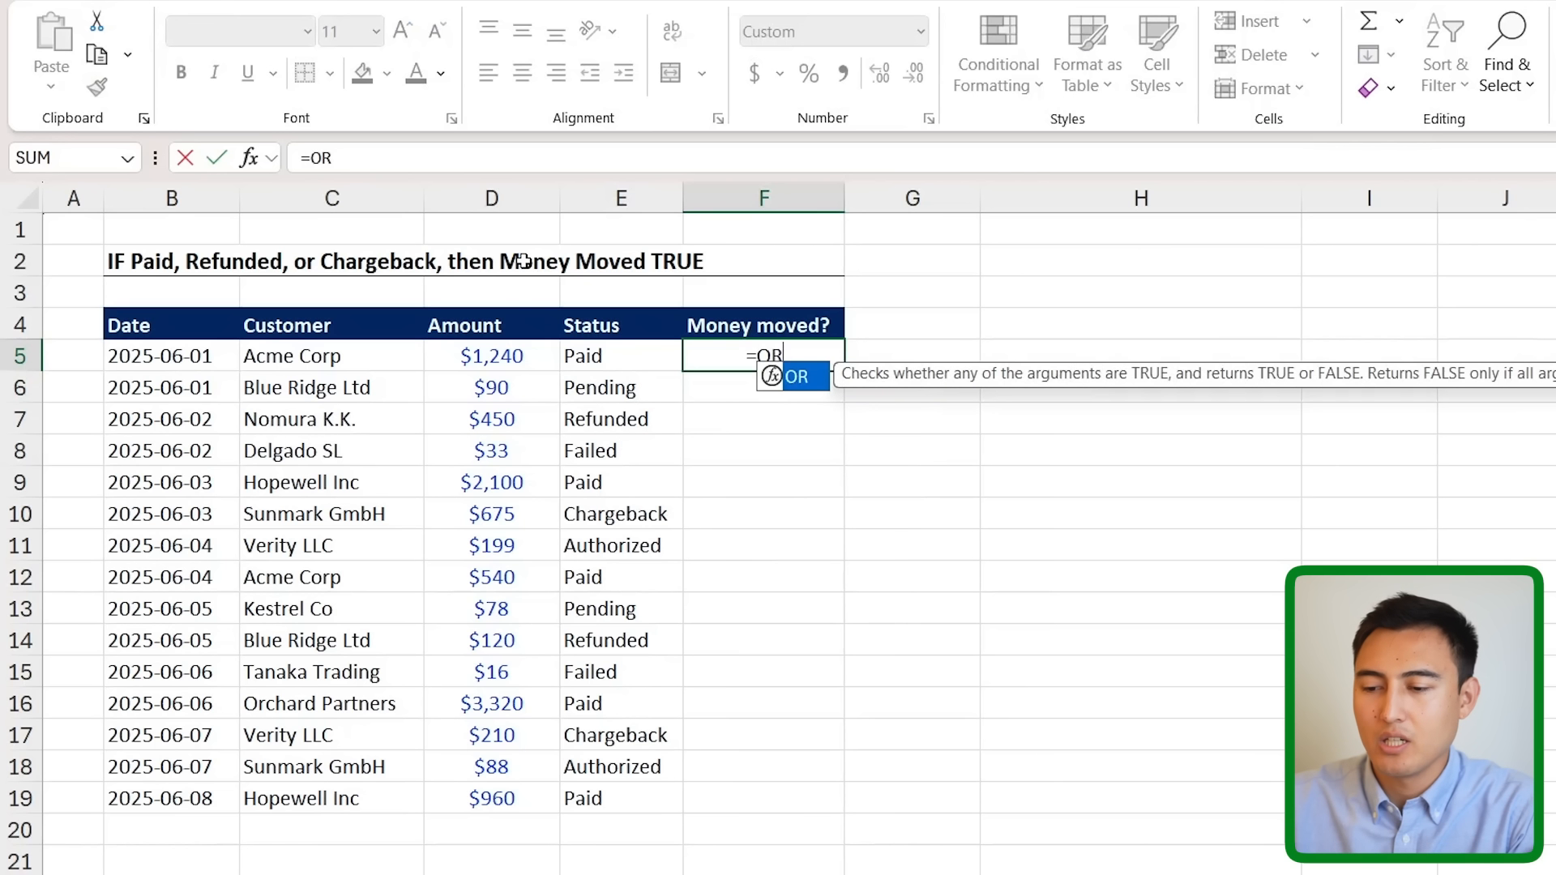
text(()
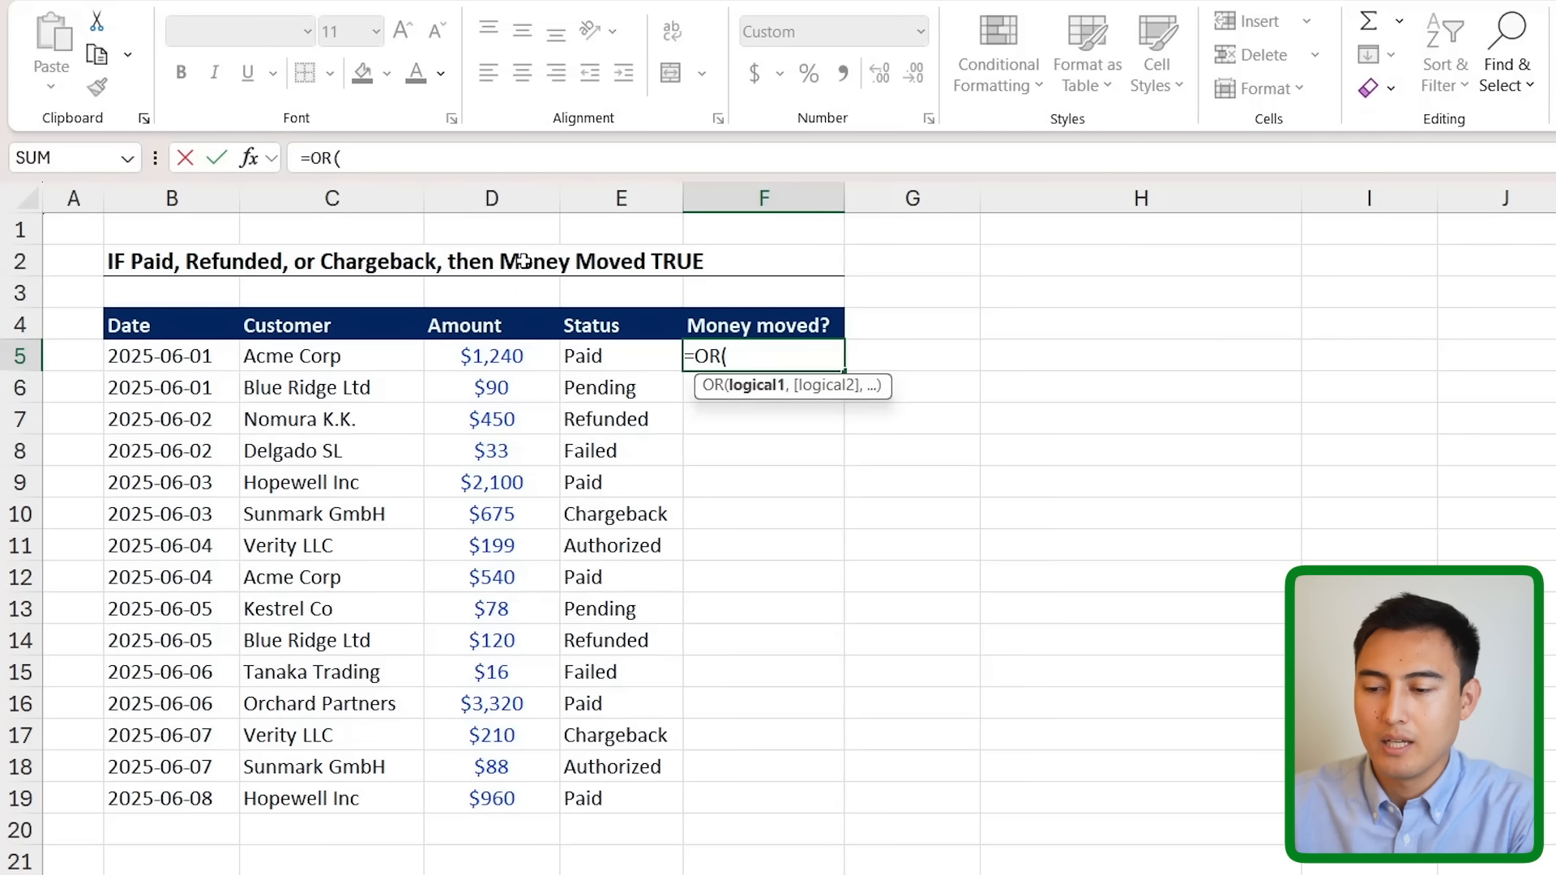
- Complete F5 as =OR(E5={"Refunded","Paid","Chargeback"})
key(Left)
text(=)
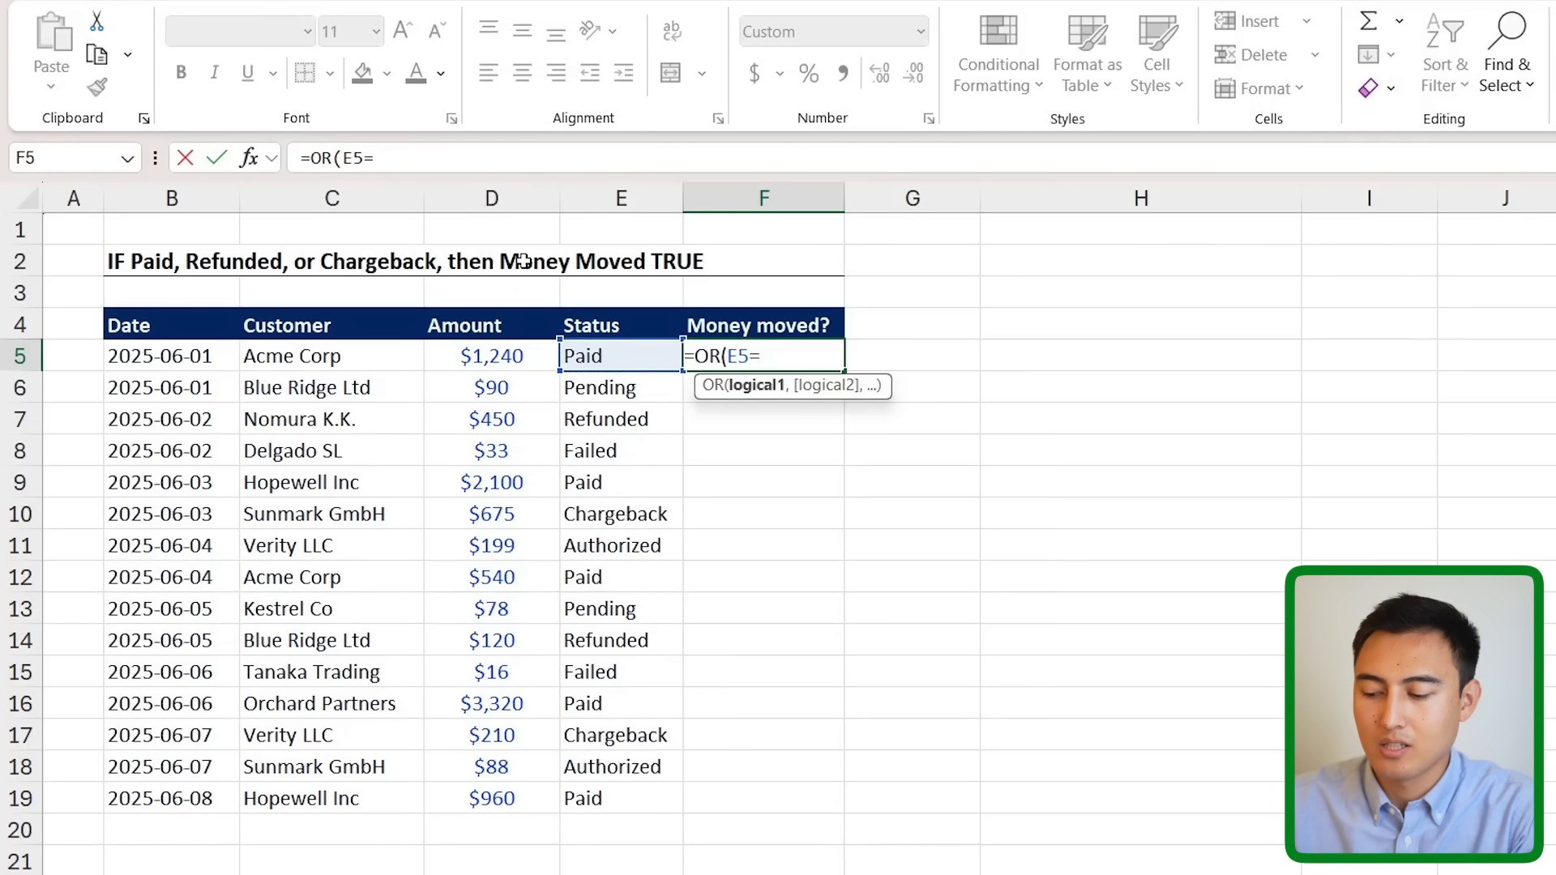
click(386, 158)
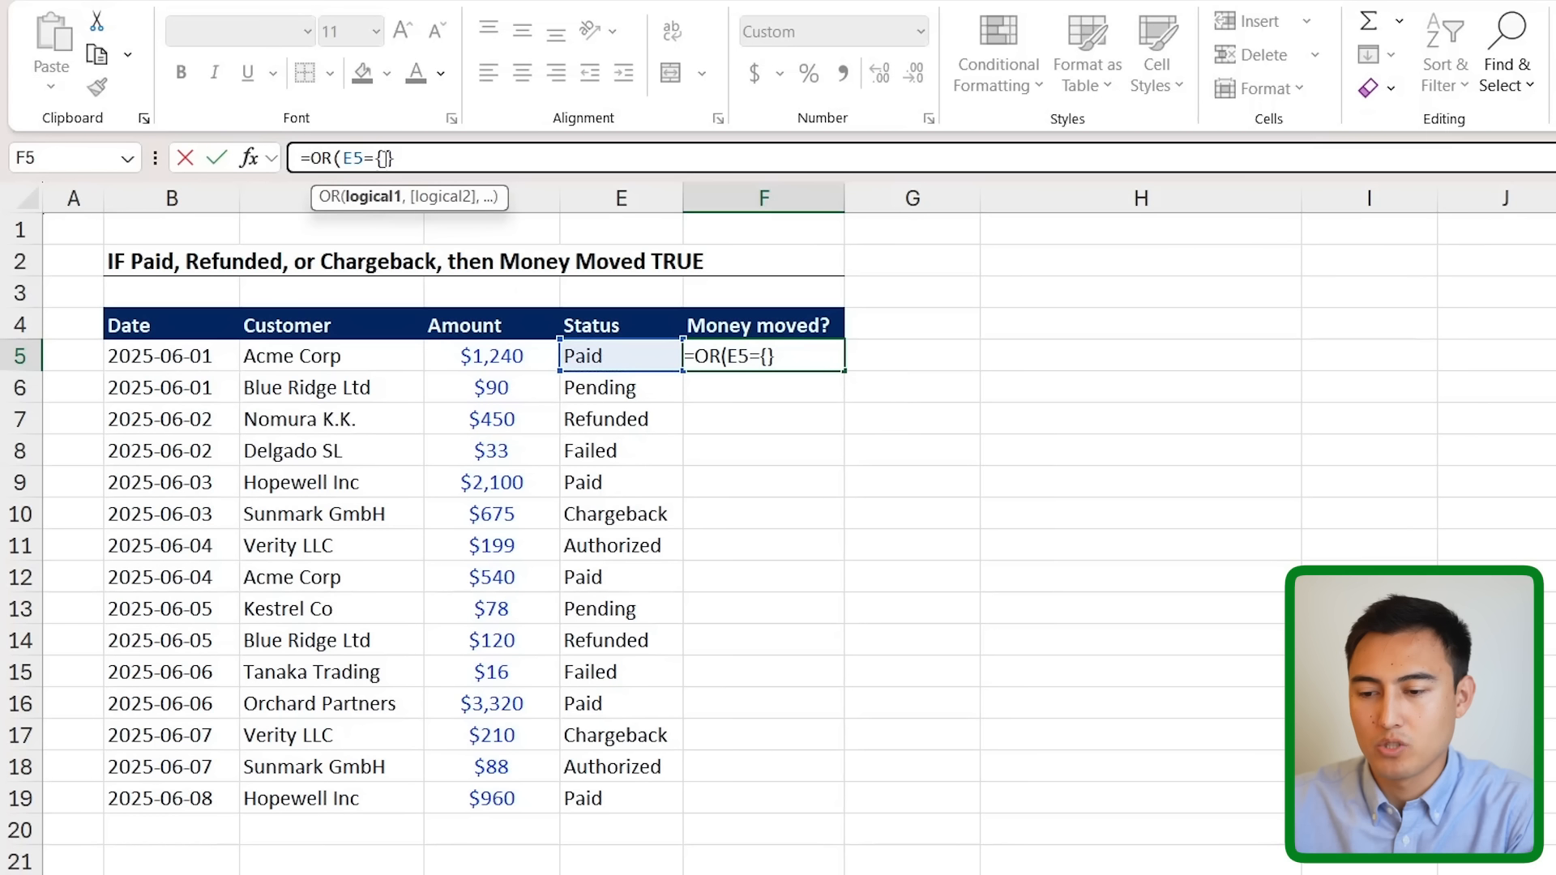
text("Refunded",)
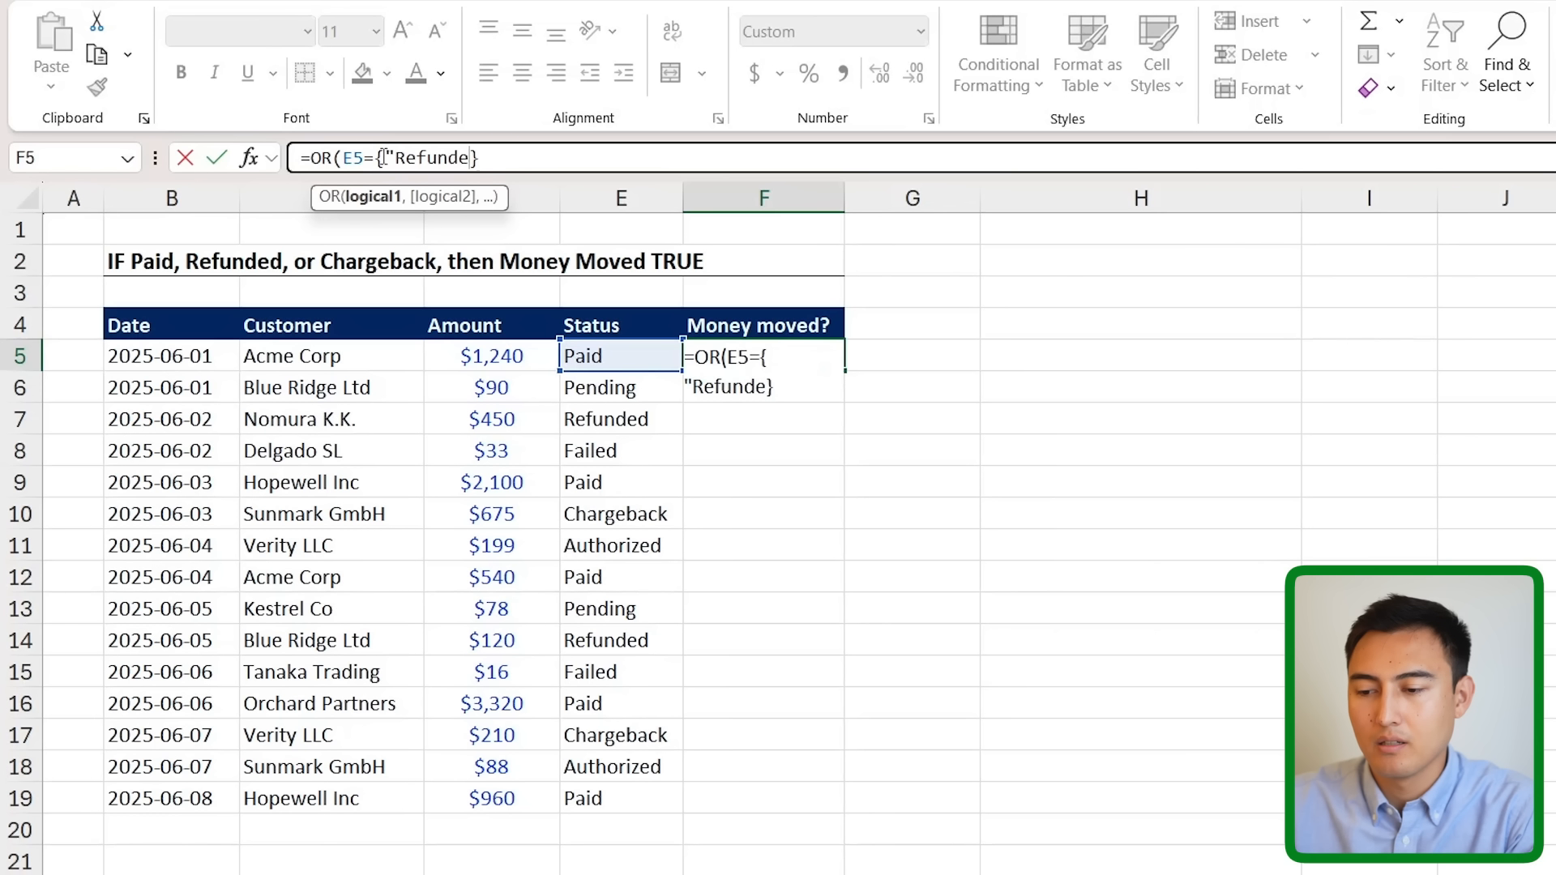
text("Paid",C)
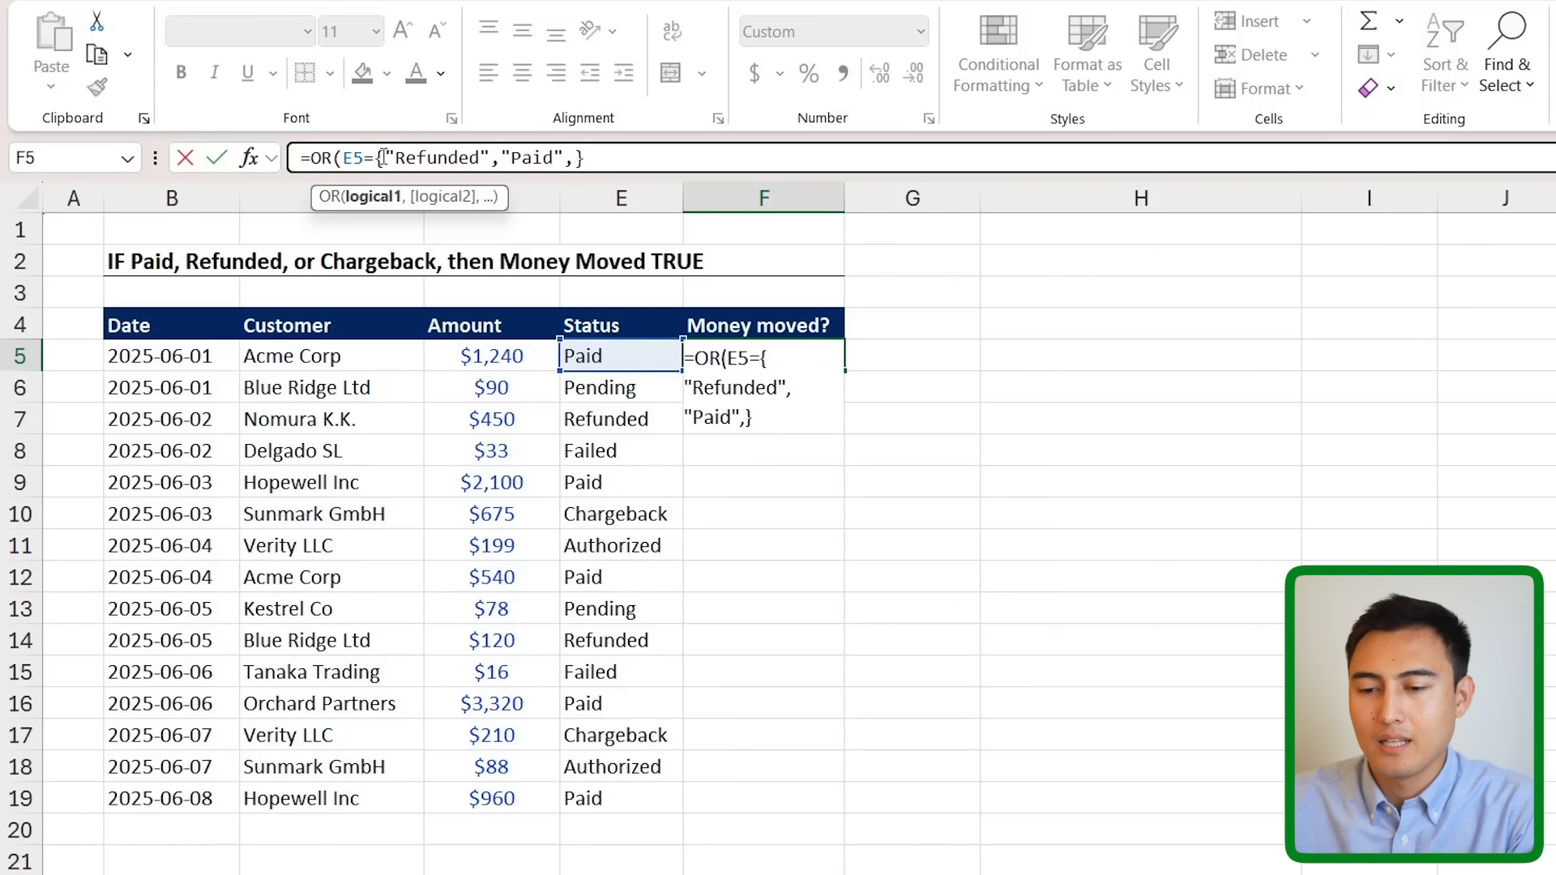
text(hargeback)
key(BackSpace)
key(BackSpace)
key(BackSpace)
key(BackSpace)
key(BackSpace)
key(BackSpace)
key(BackSpace)
key(BackSpace)
key(BackSpace)
key(BackSpace)
text("Chargeback"})
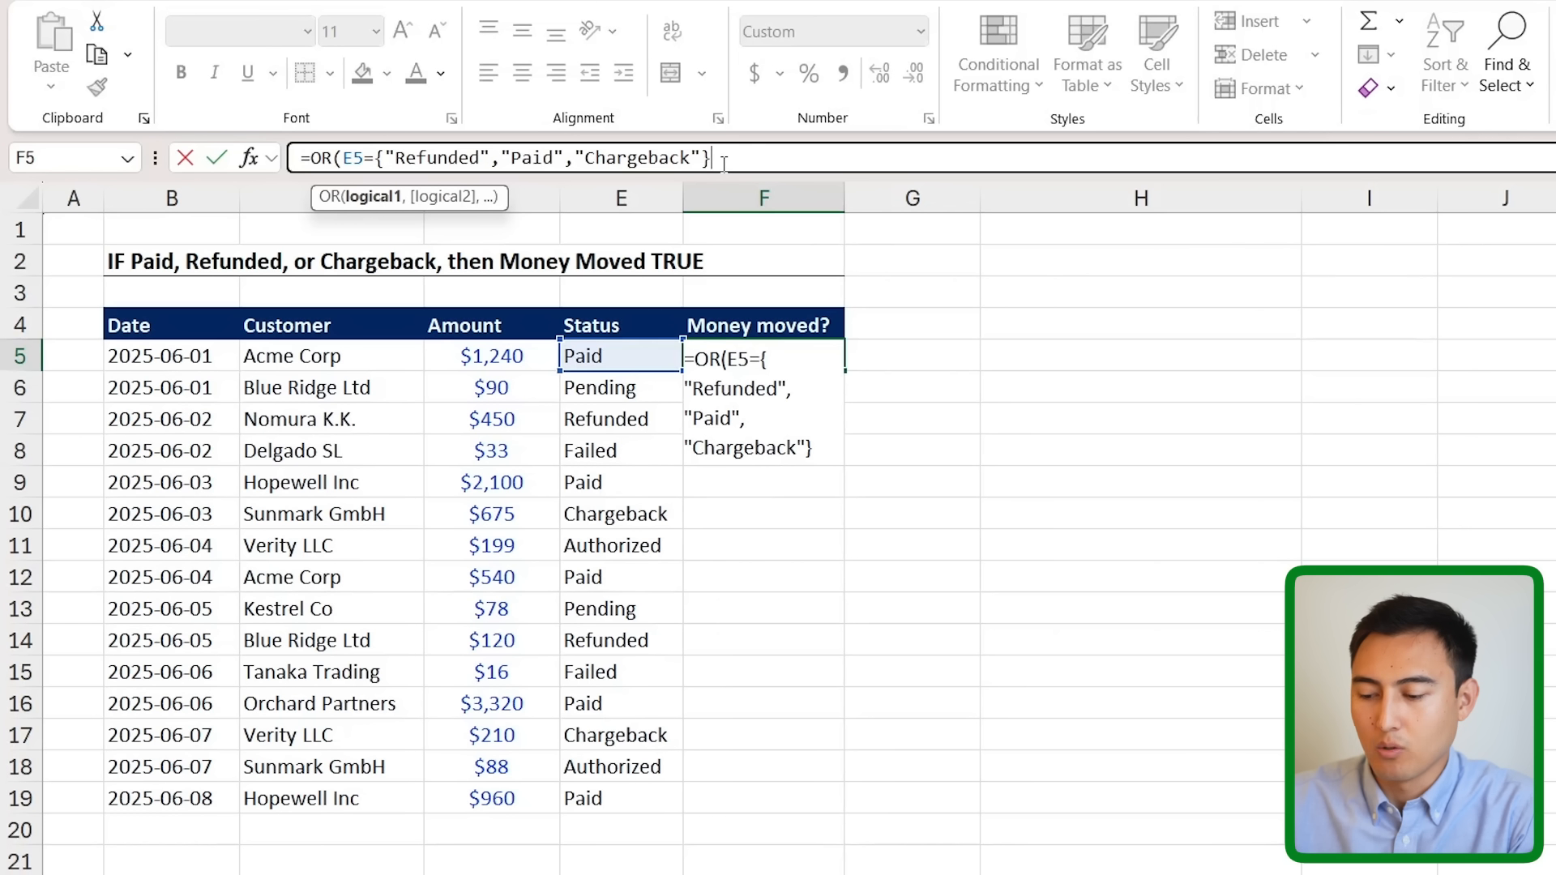
text())
key(Return)
- Copy the OR formula down to F19 and verify the Pending row shows FALSE
click(769, 352)
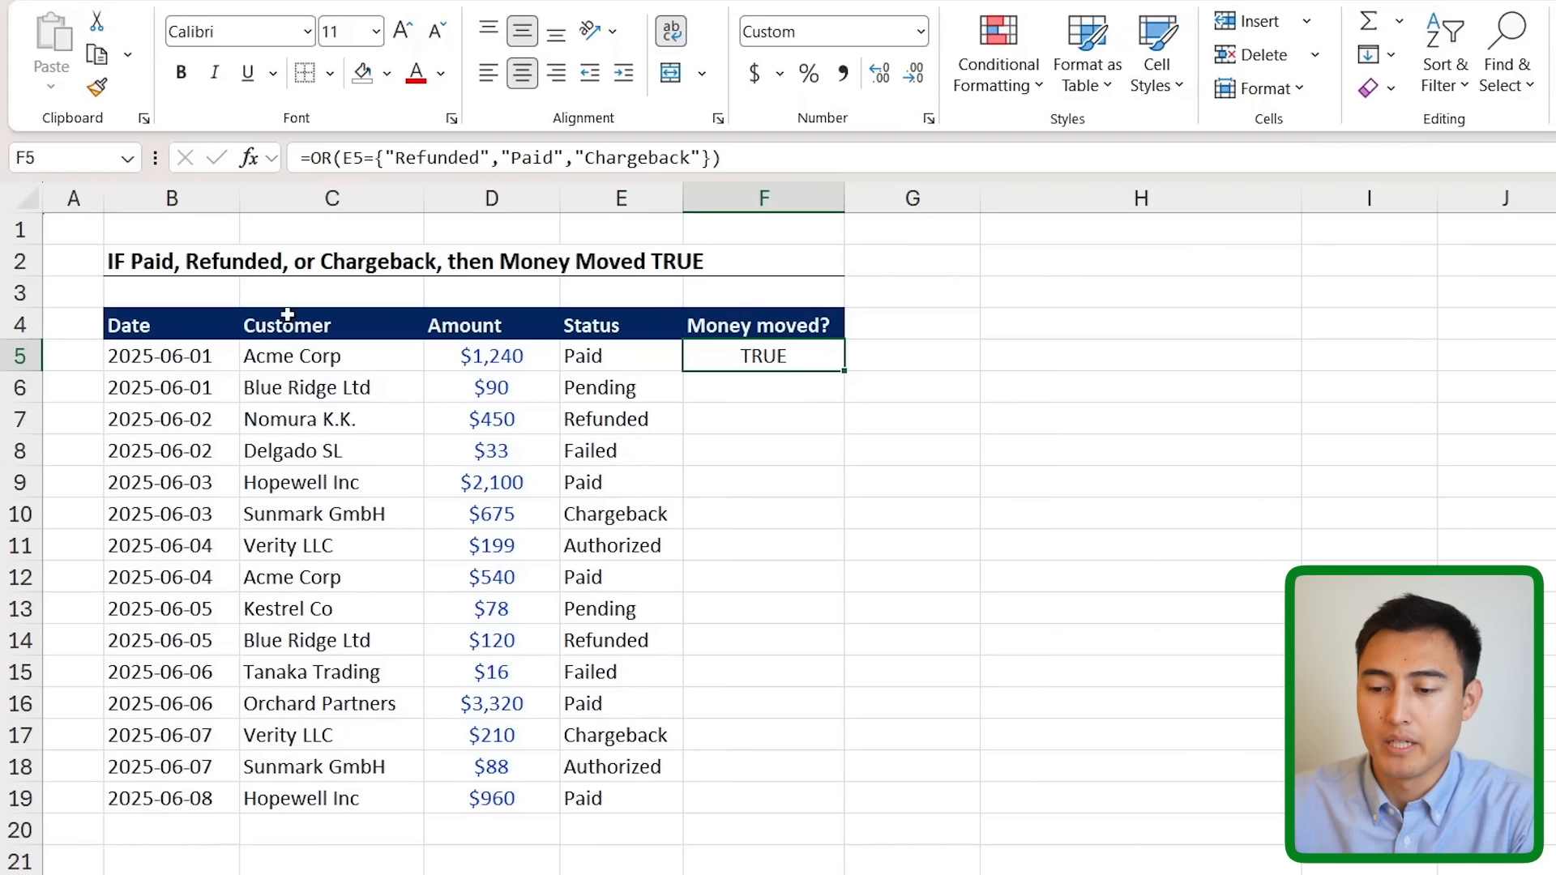
double_click(846, 369)
click(777, 388)
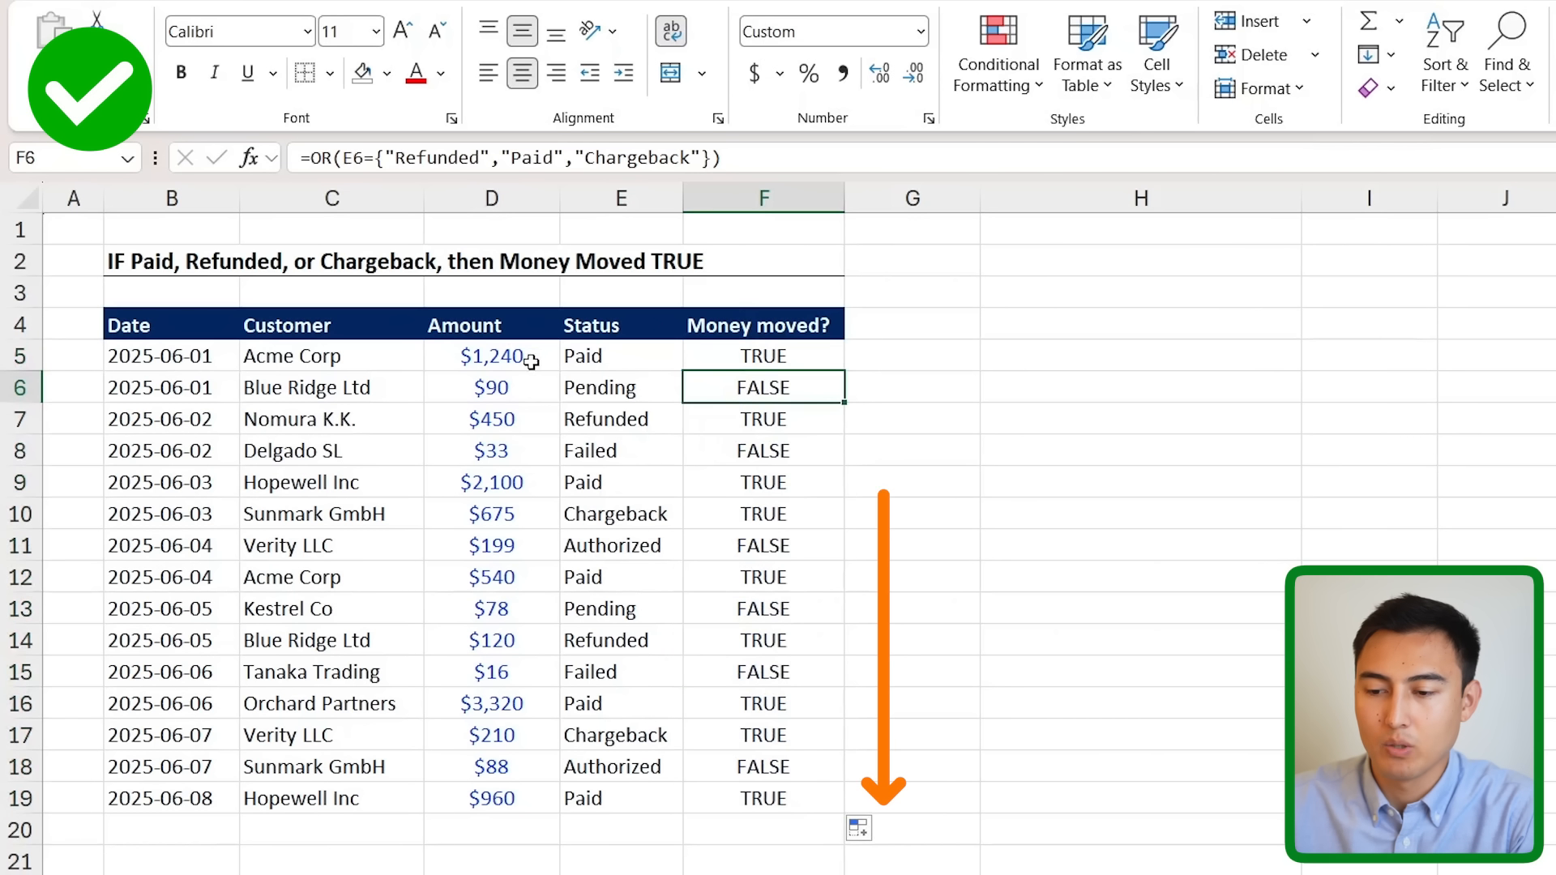
click(581, 394)
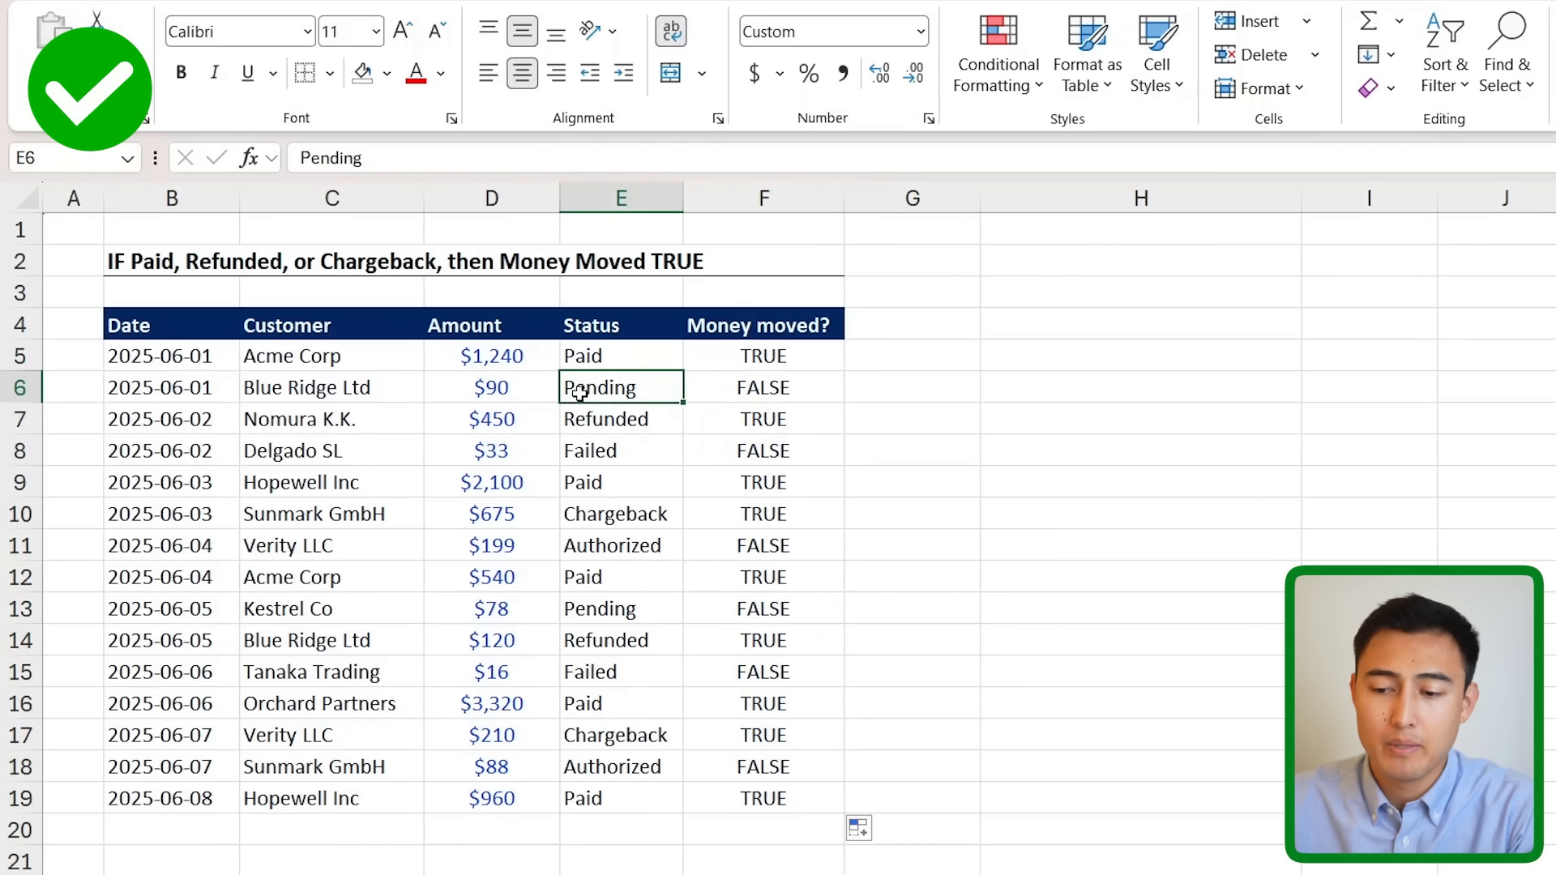
click(746, 396)
key(Up)
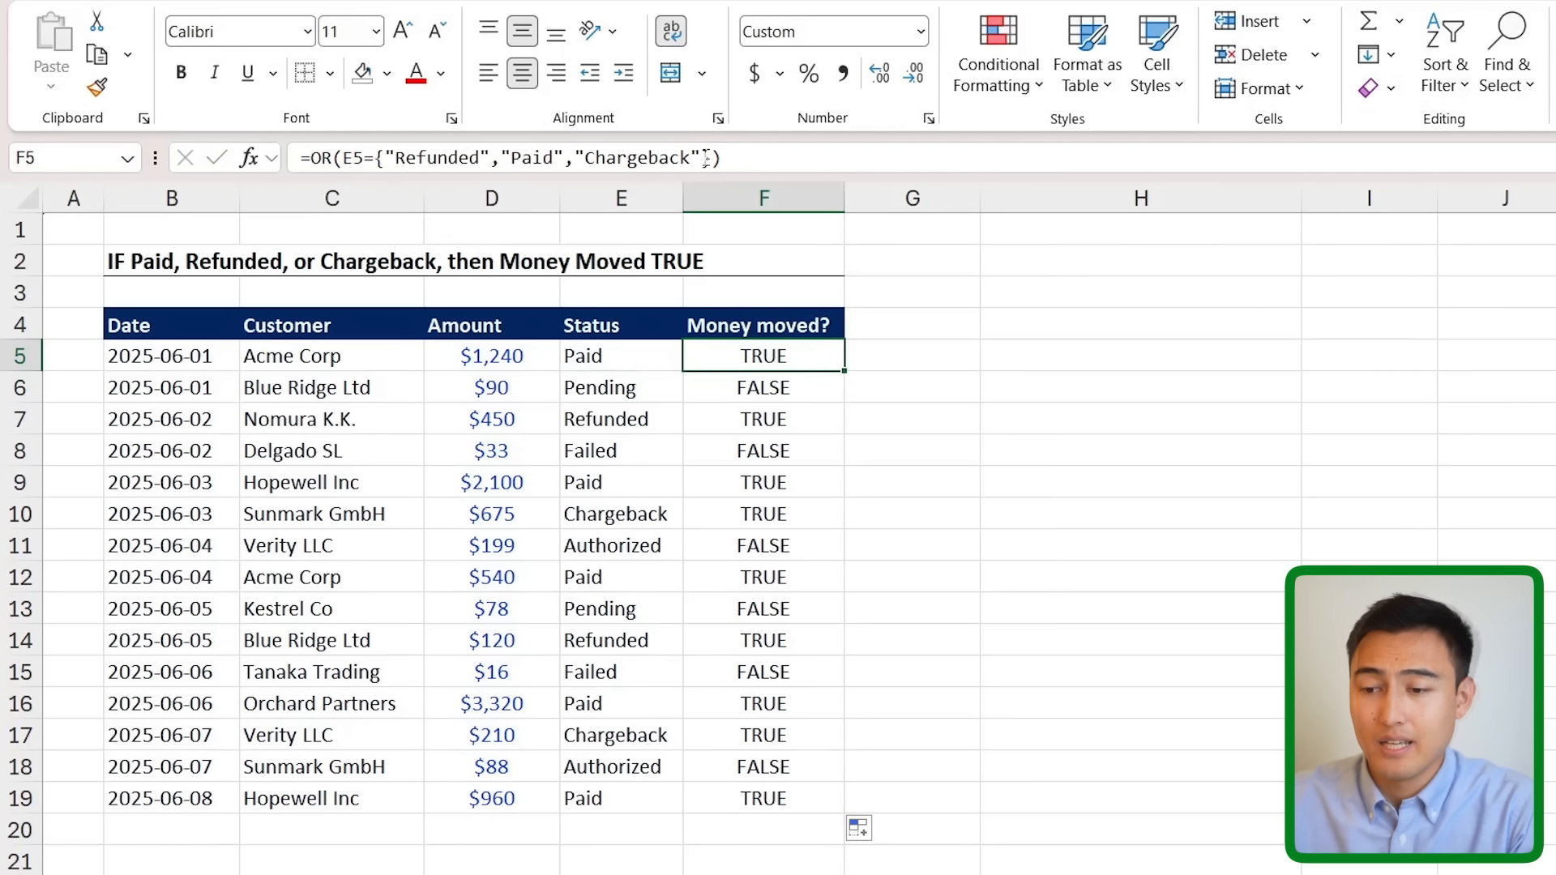
click(692, 156)
drag(395, 158, 622, 157)
click(722, 156)
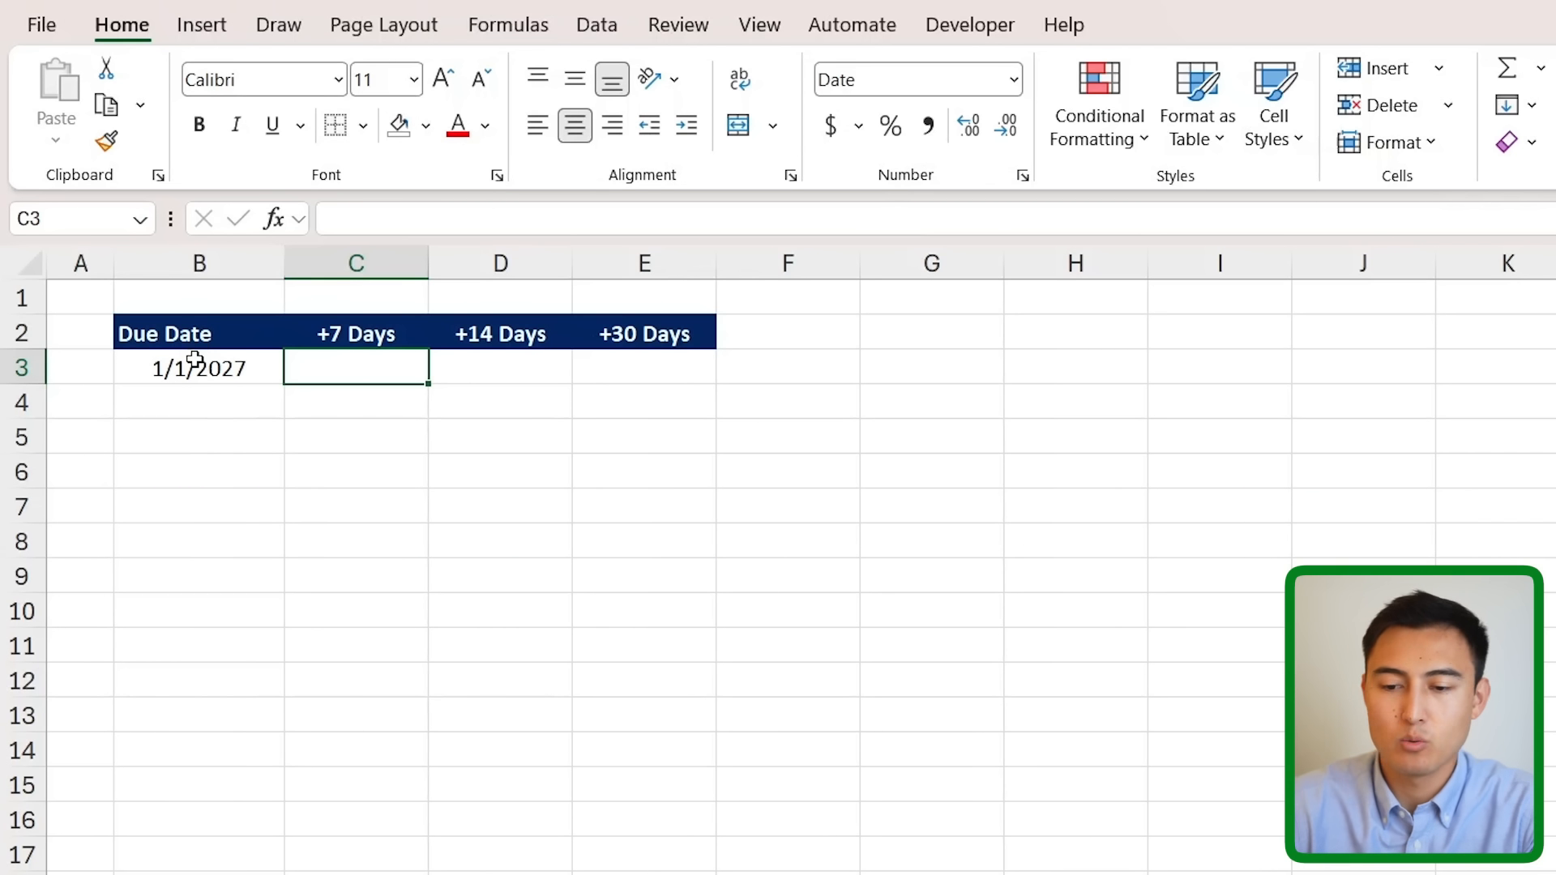
- Select cell B3 holding the due date 1/1/2027 on the Cell Names sheet
click(212, 363)
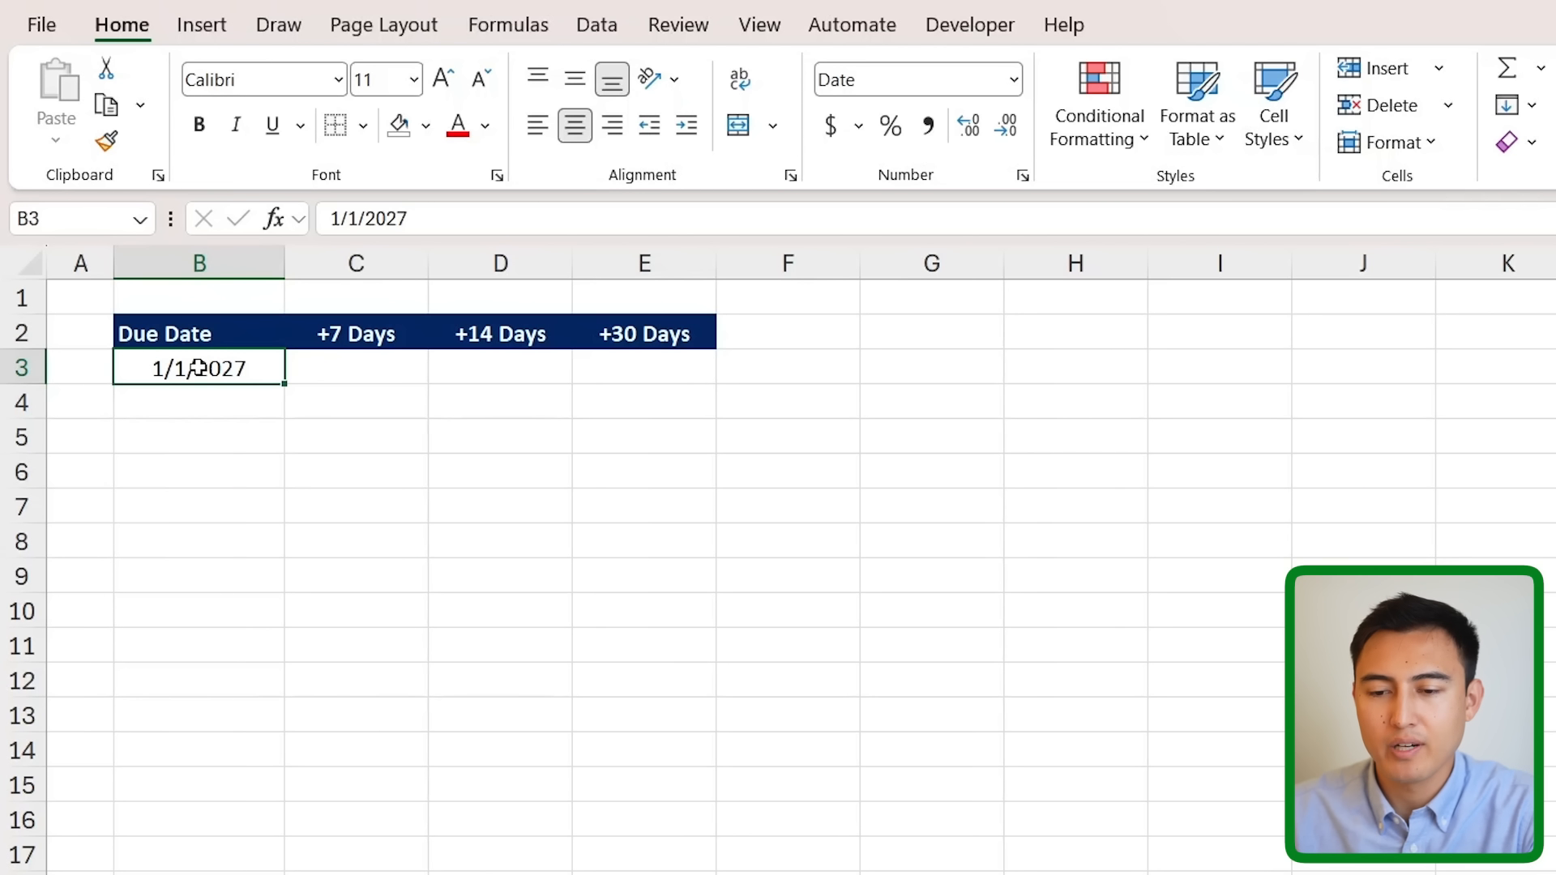
- Name cell B3 Due_Date using the Name Box
click(72, 220)
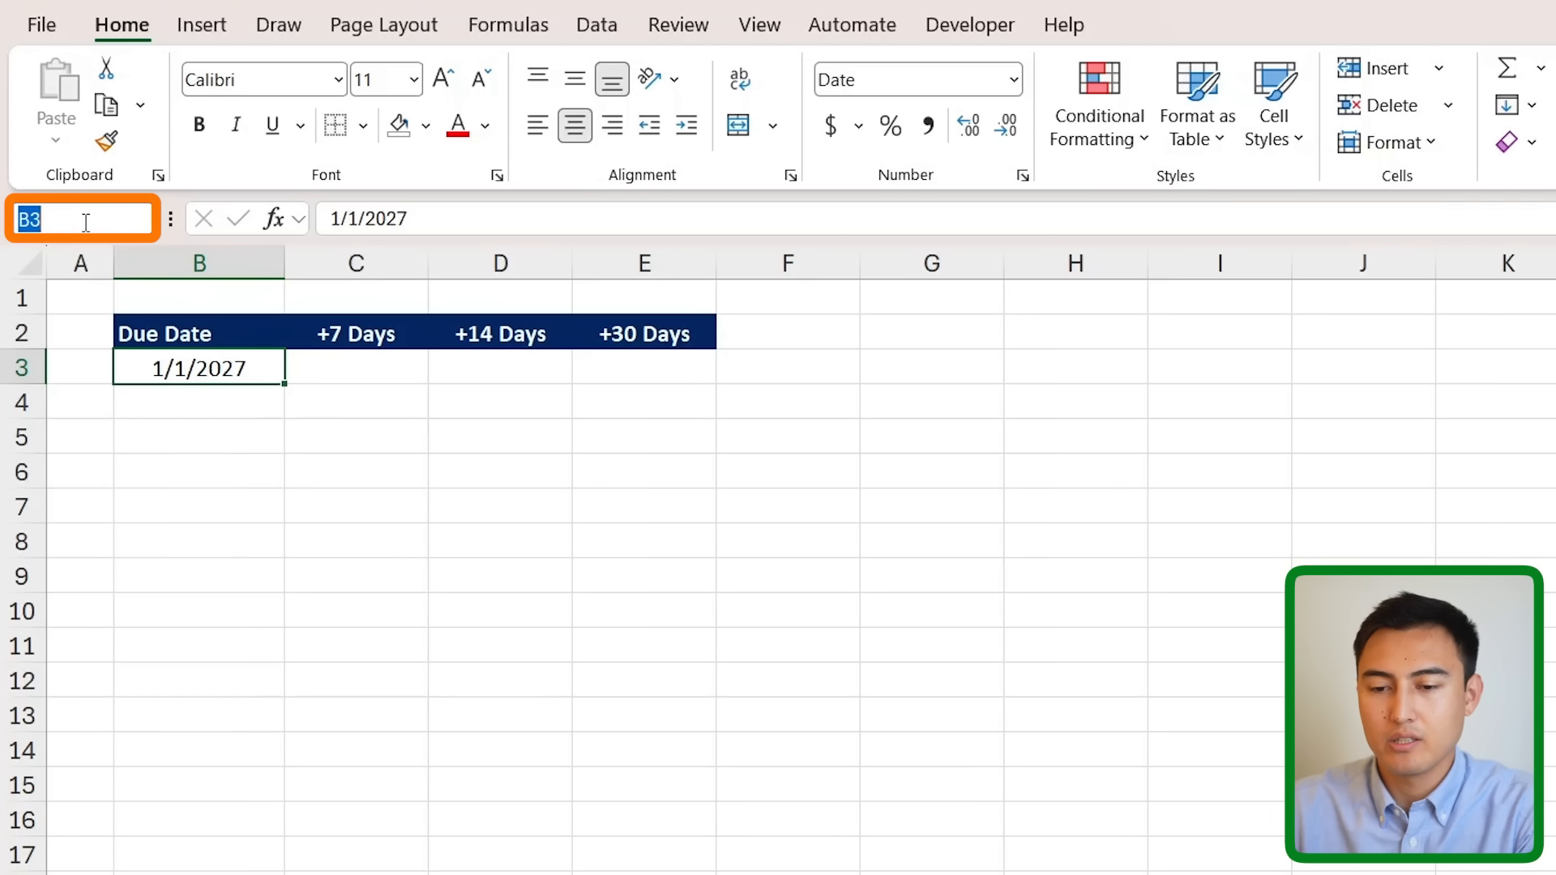
text(De)
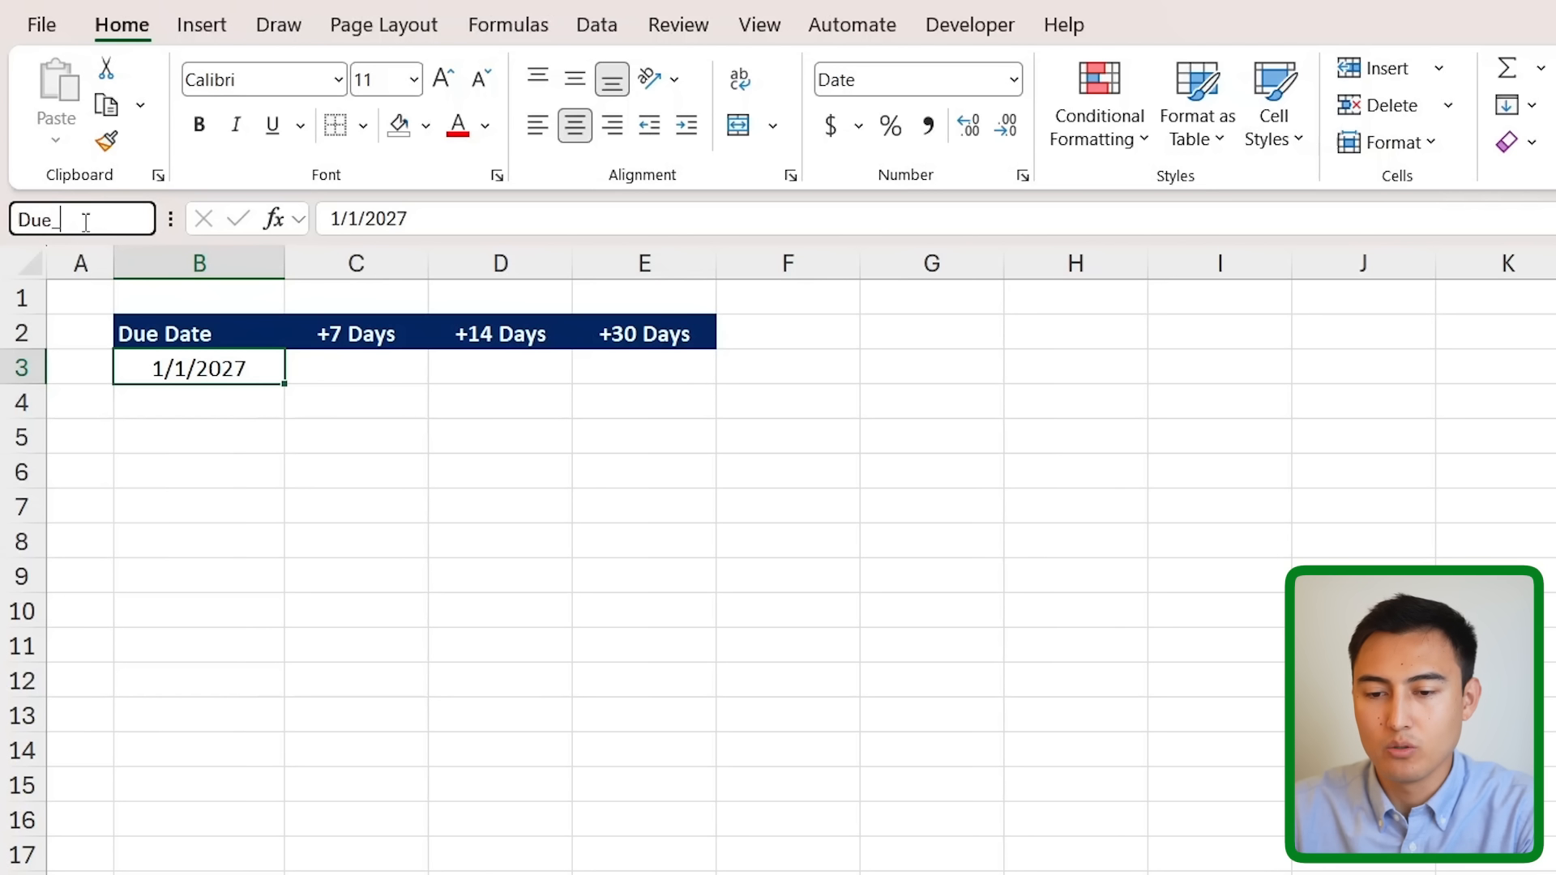
key(Return)
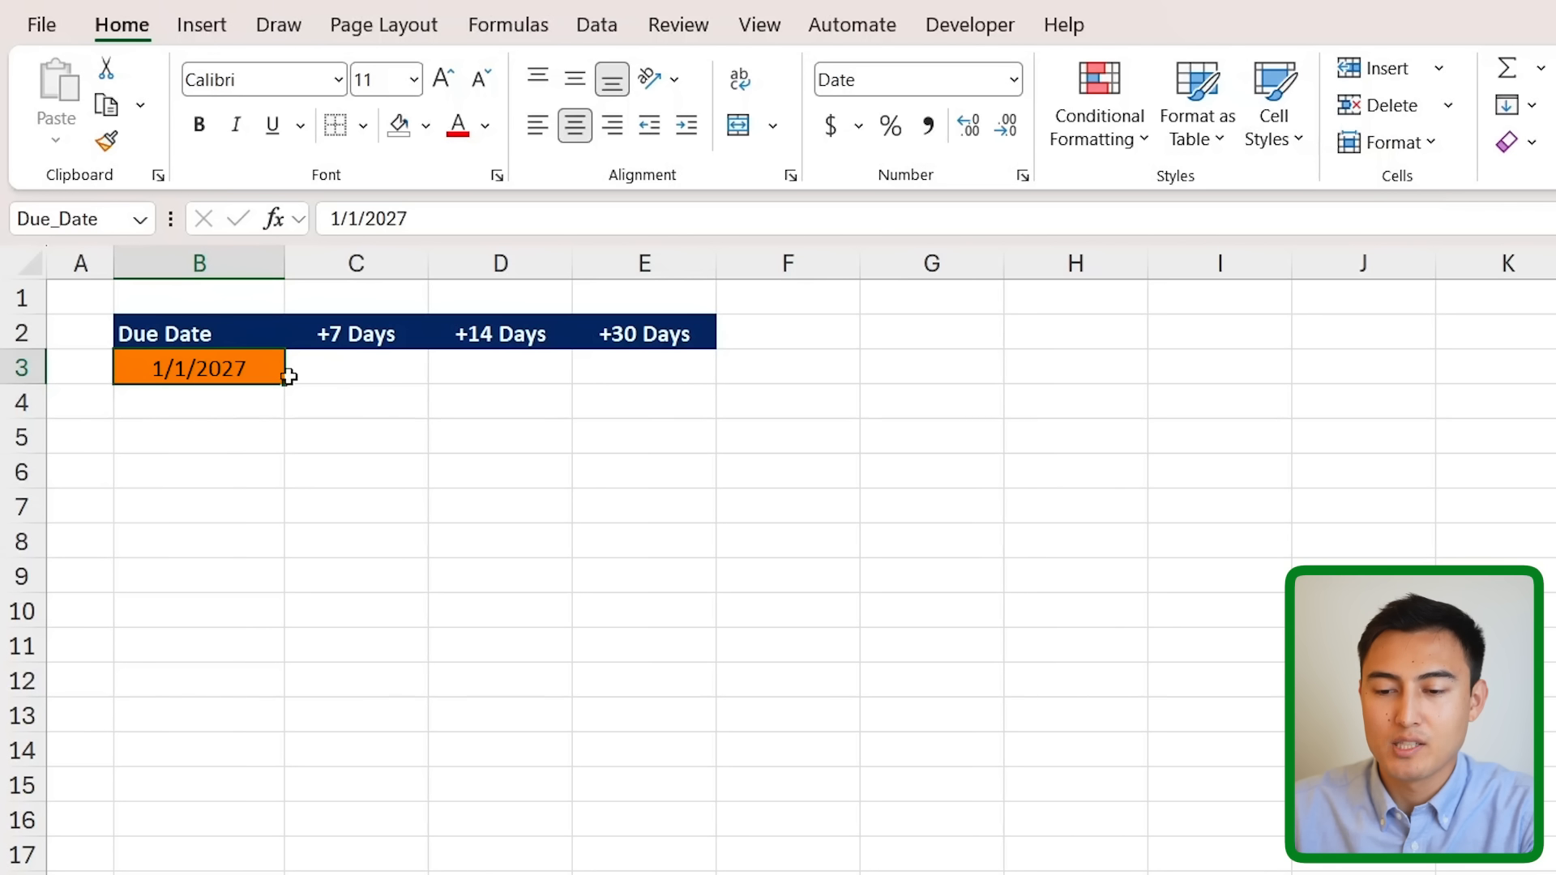
- Enter =Due_Date+{7,14,30} in C3 to spill the +7, +14 and +30 day dates
mouse_move(357, 376)
mouse_down()
mouse_move(564, 373)
mouse_move(705, 337)
mouse_move(693, 393)
mouse_move(567, 362)
mouse_up()
click(405, 364)
text(=due)
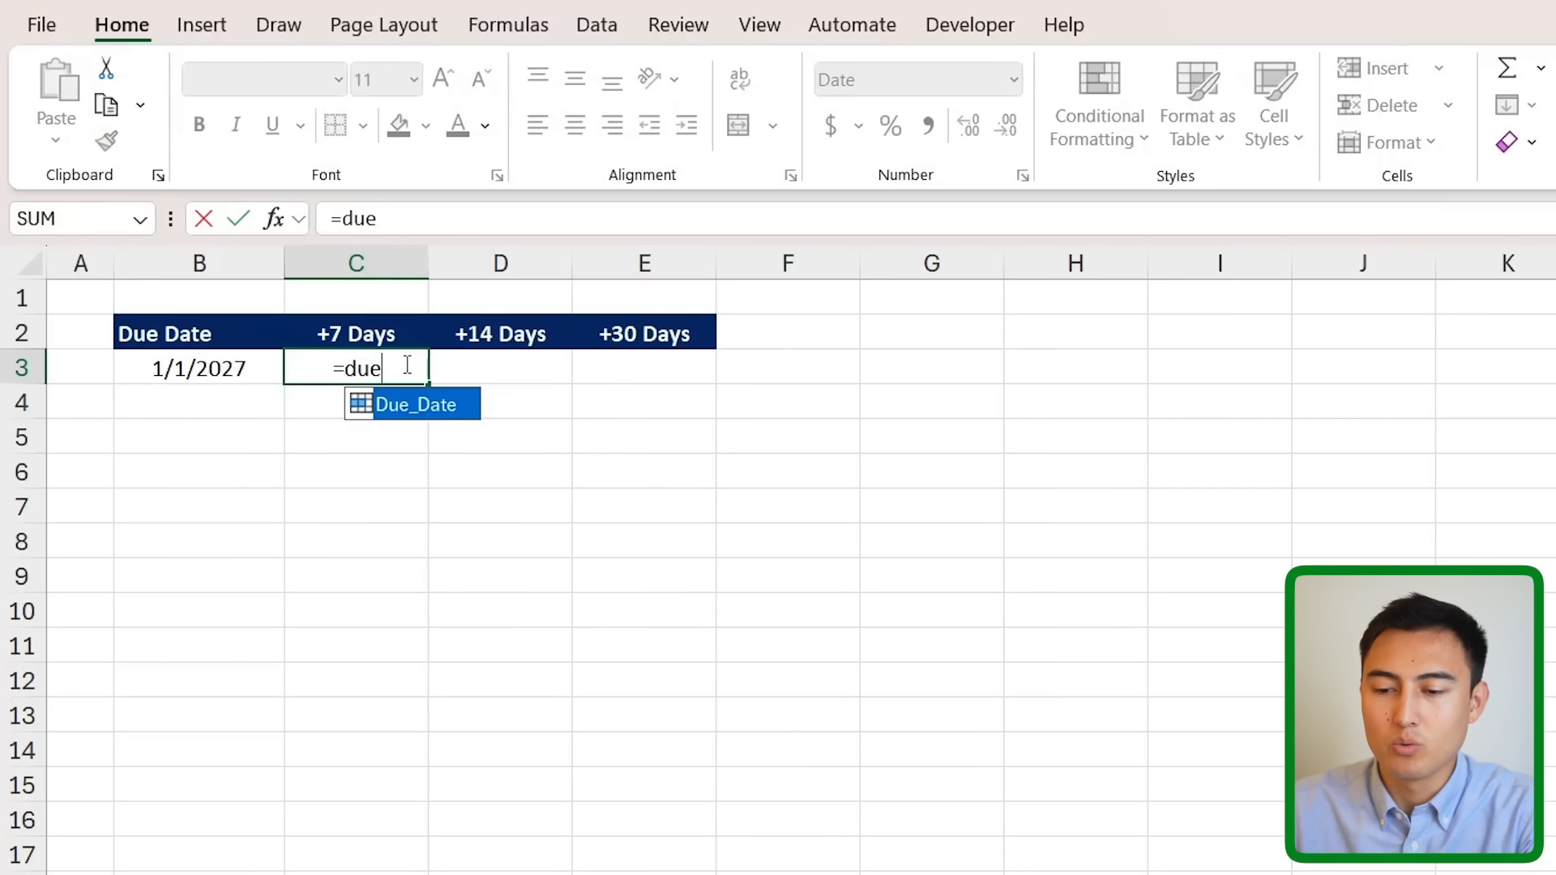
key(Tab)
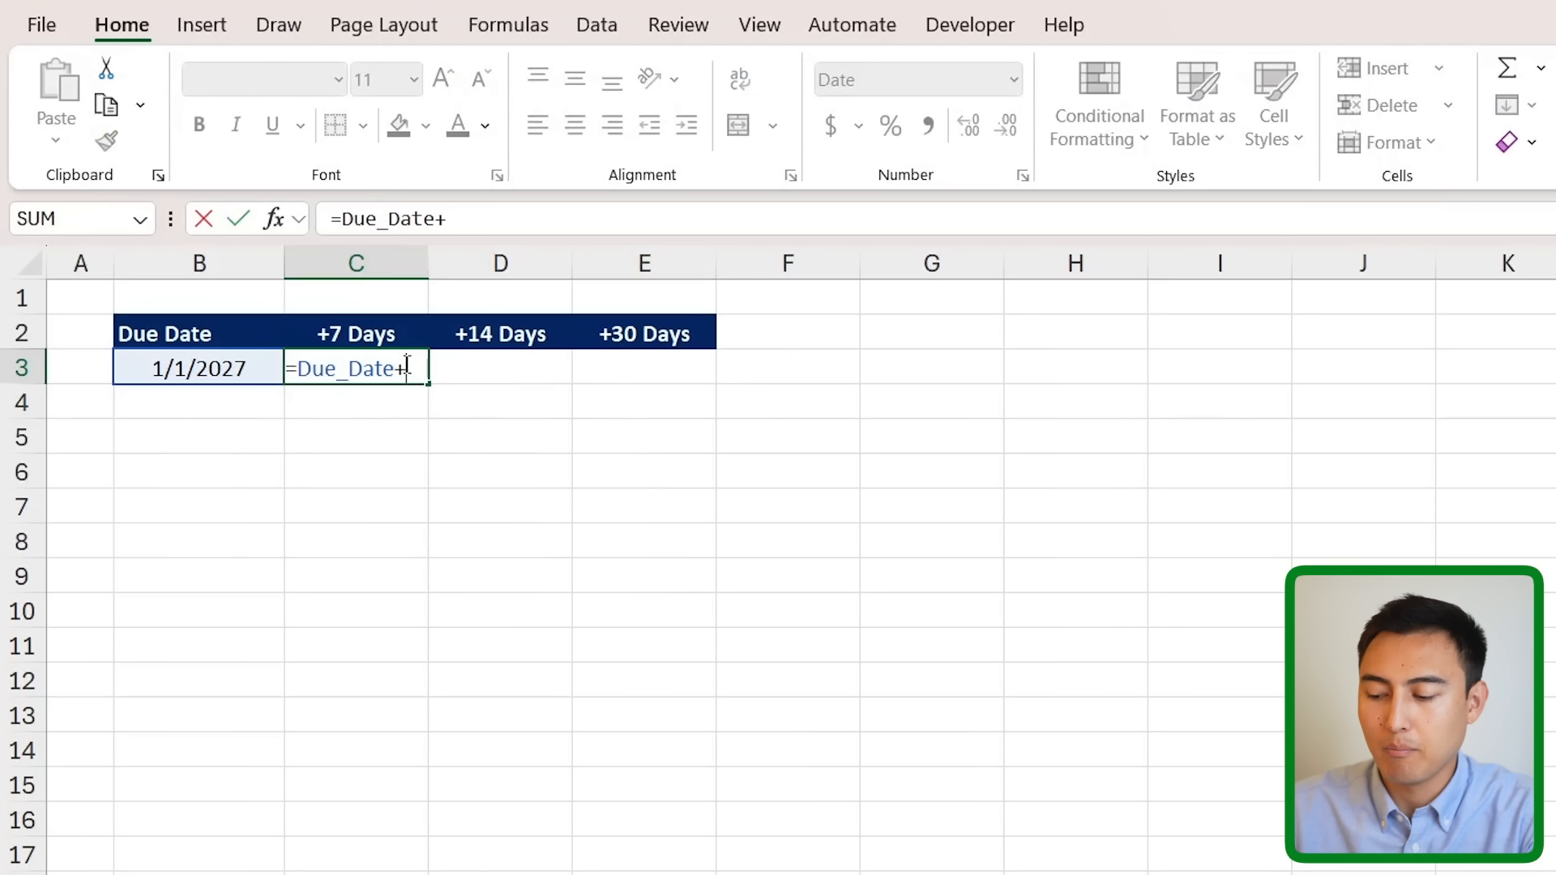
text(+{}7,14,)
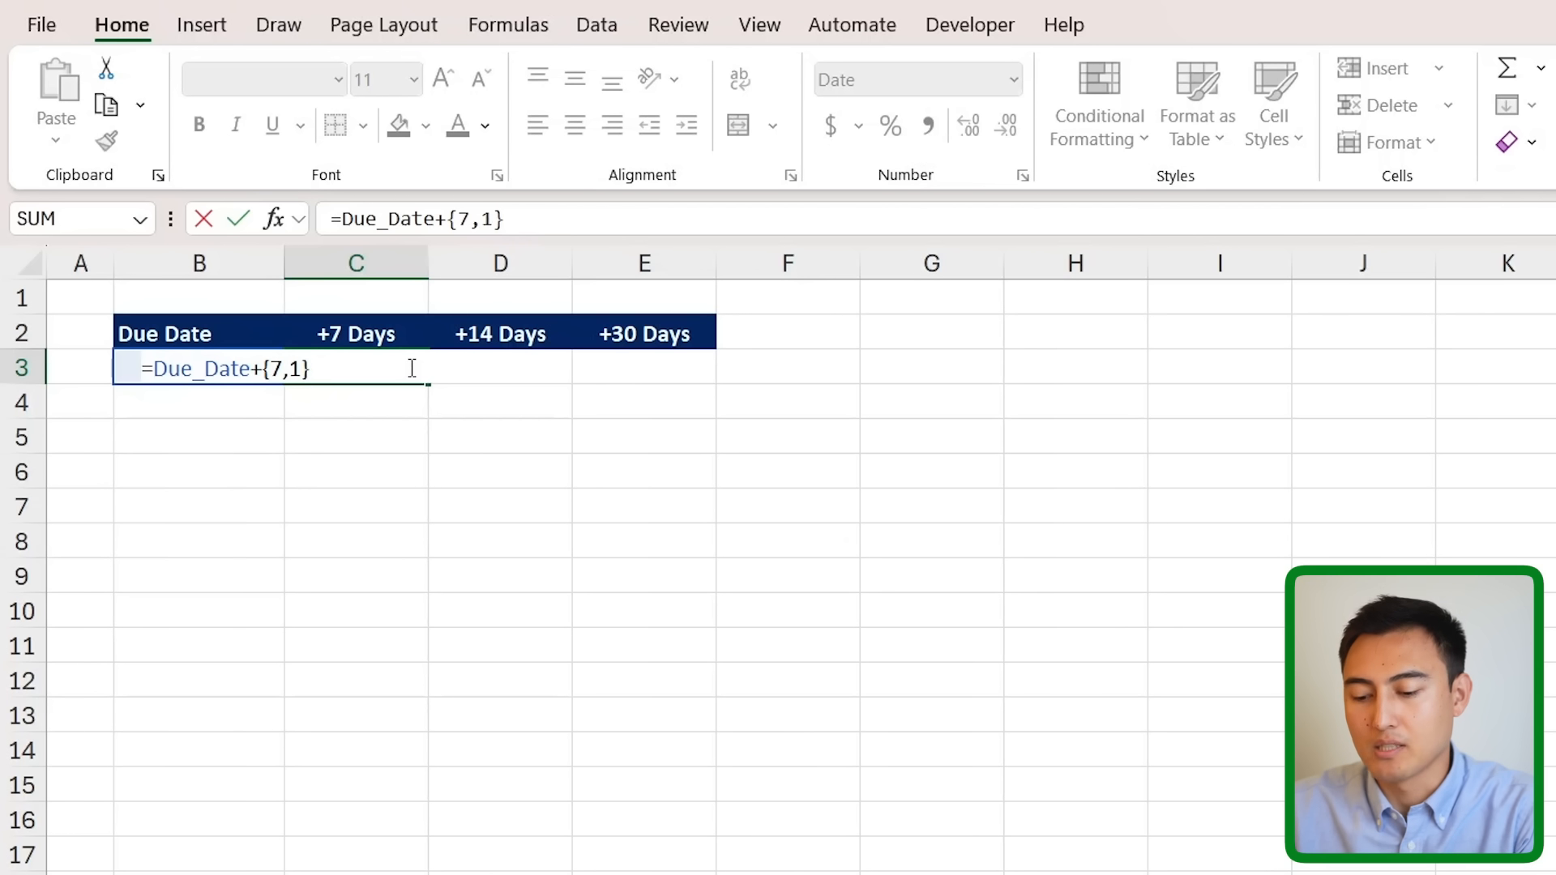
text(30)
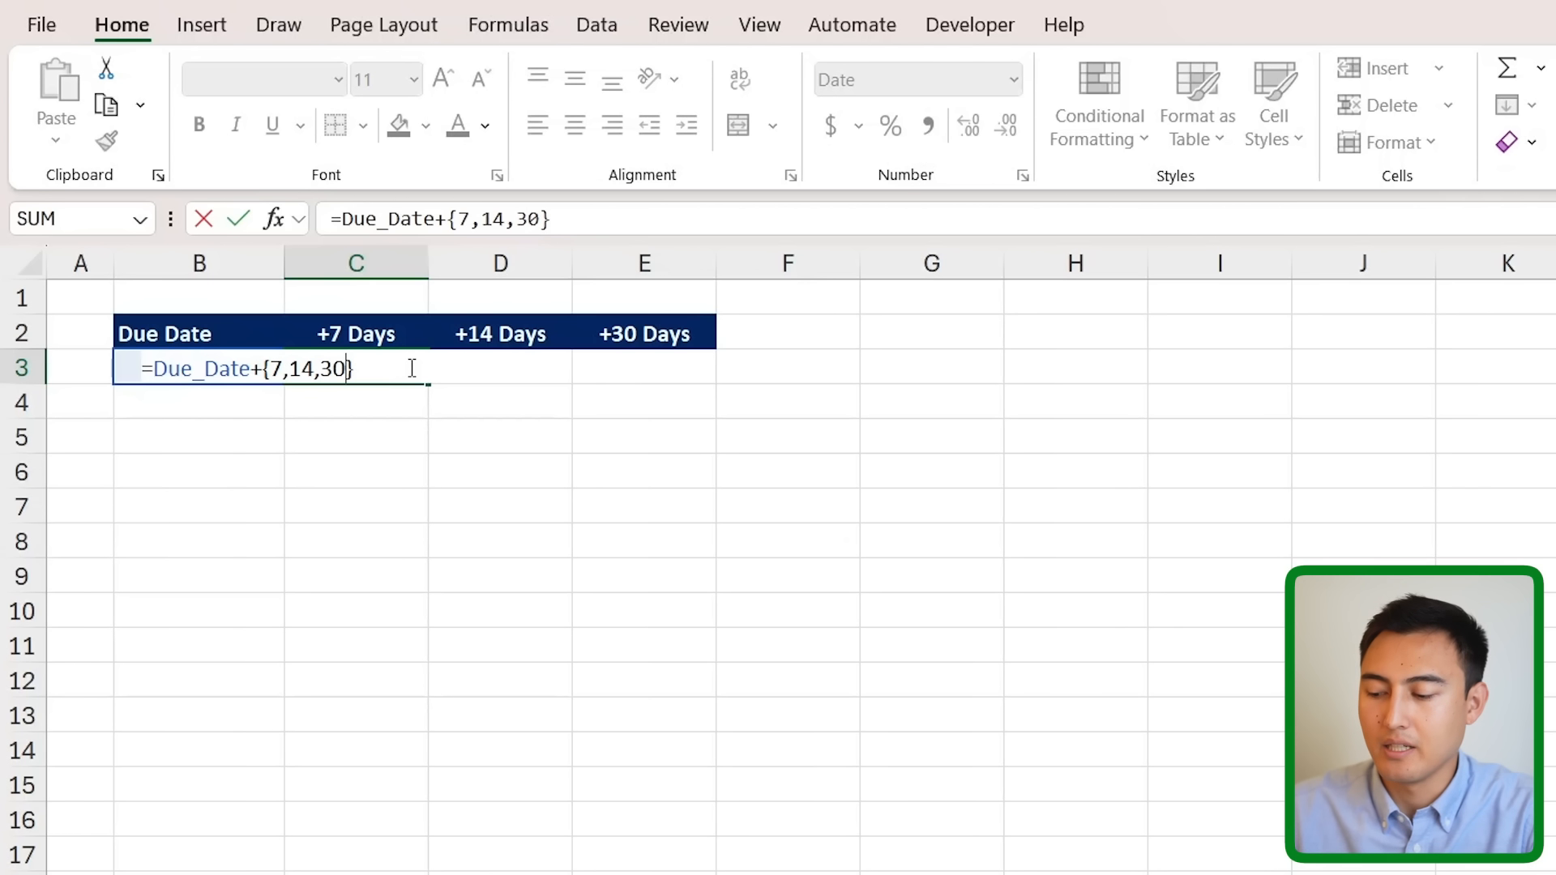
key(Return)
click(289, 381)
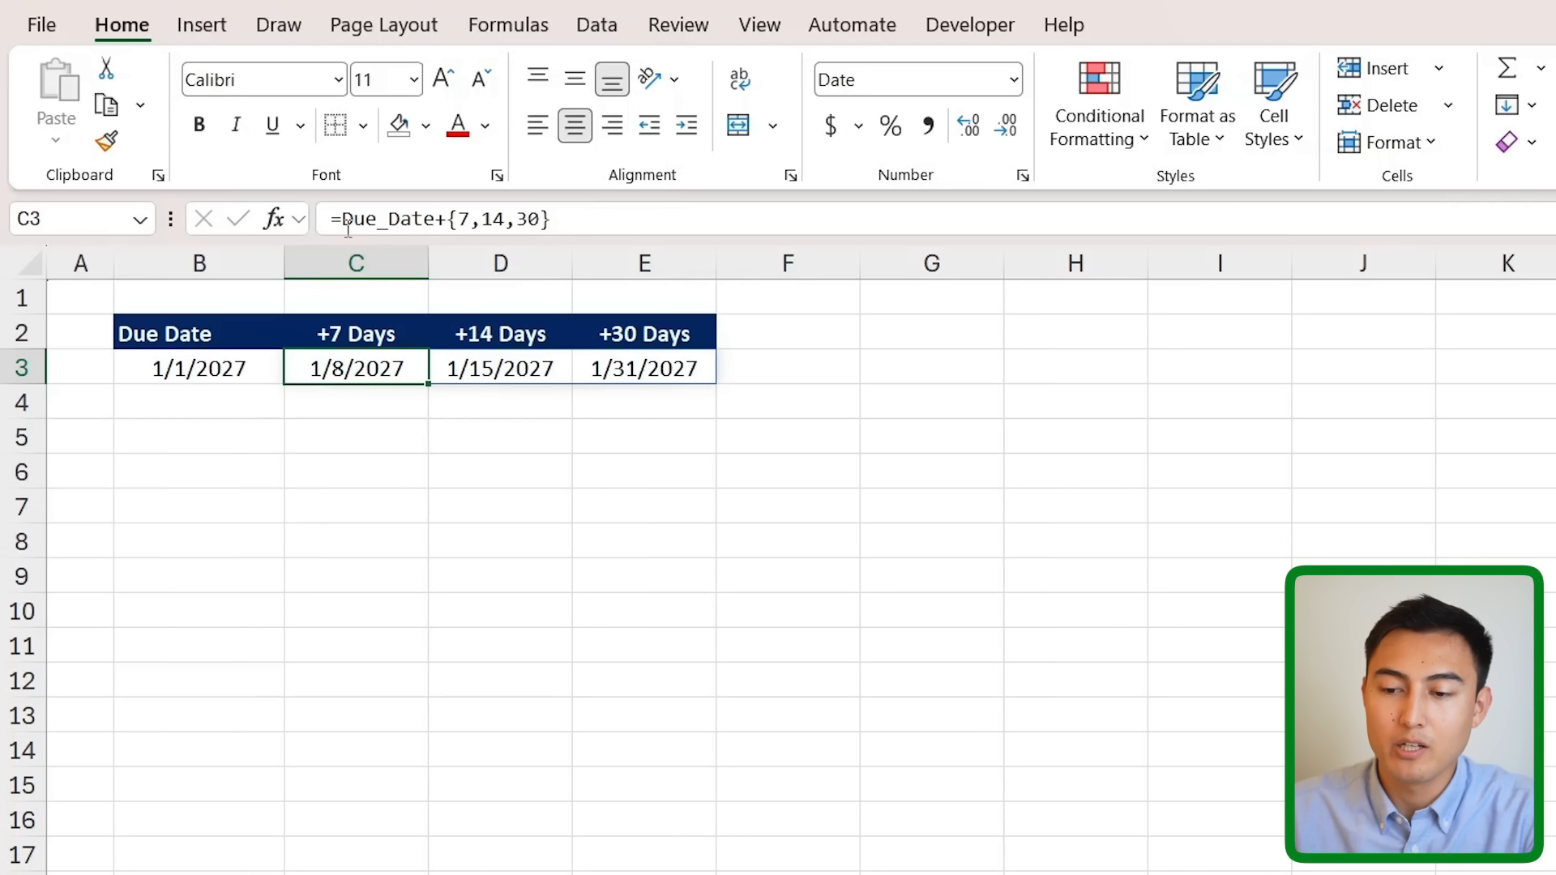
- Enter =Due_Date in H3 to show the due date
click(1086, 375)
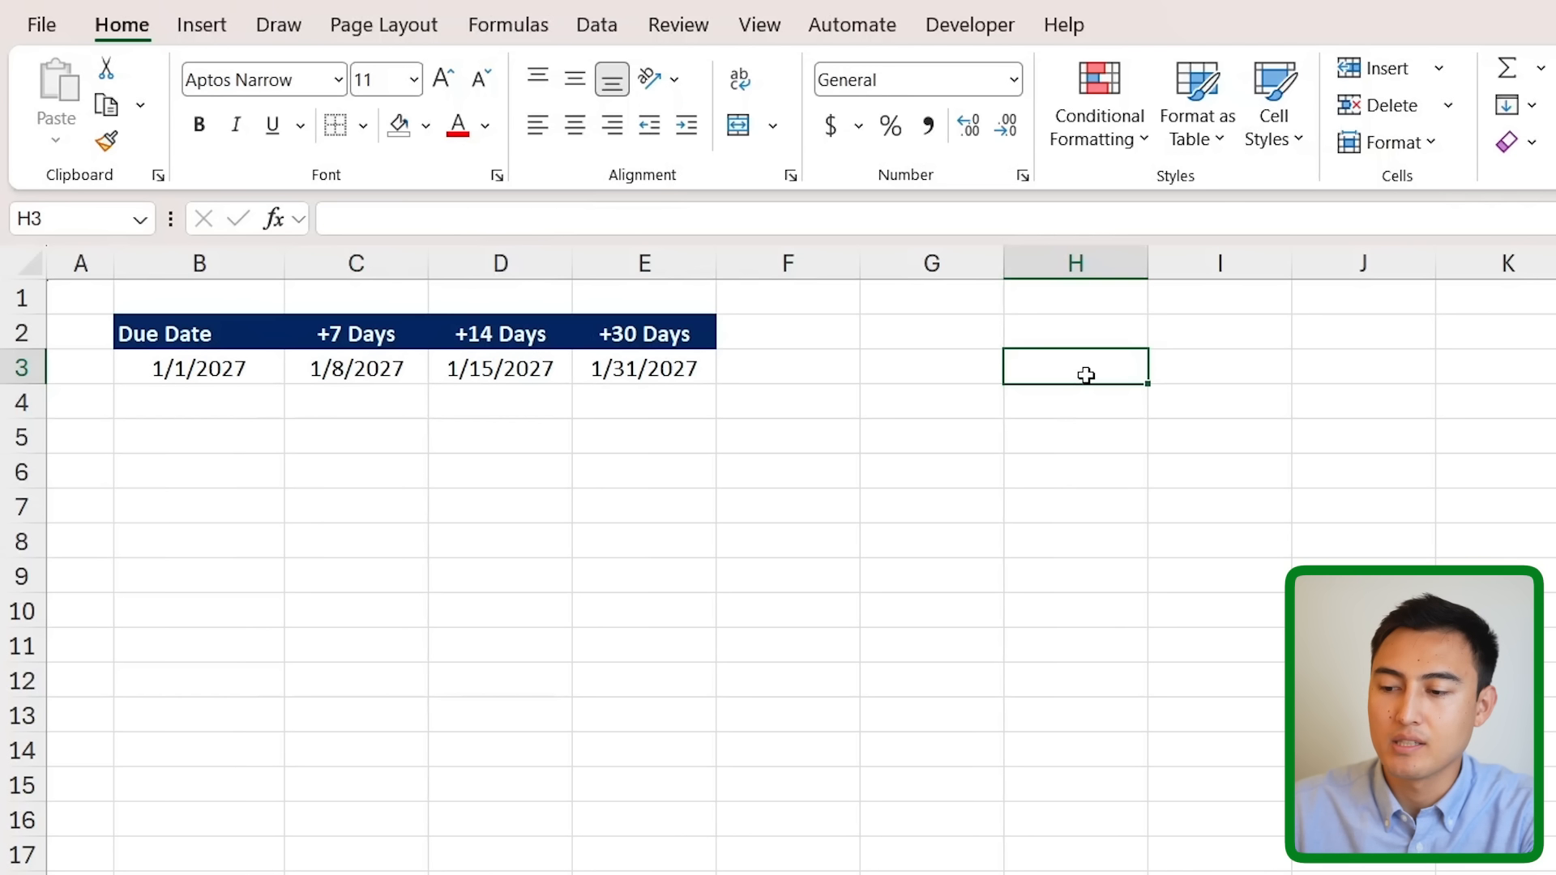
text(=due)
key(Tab)
key(Return)
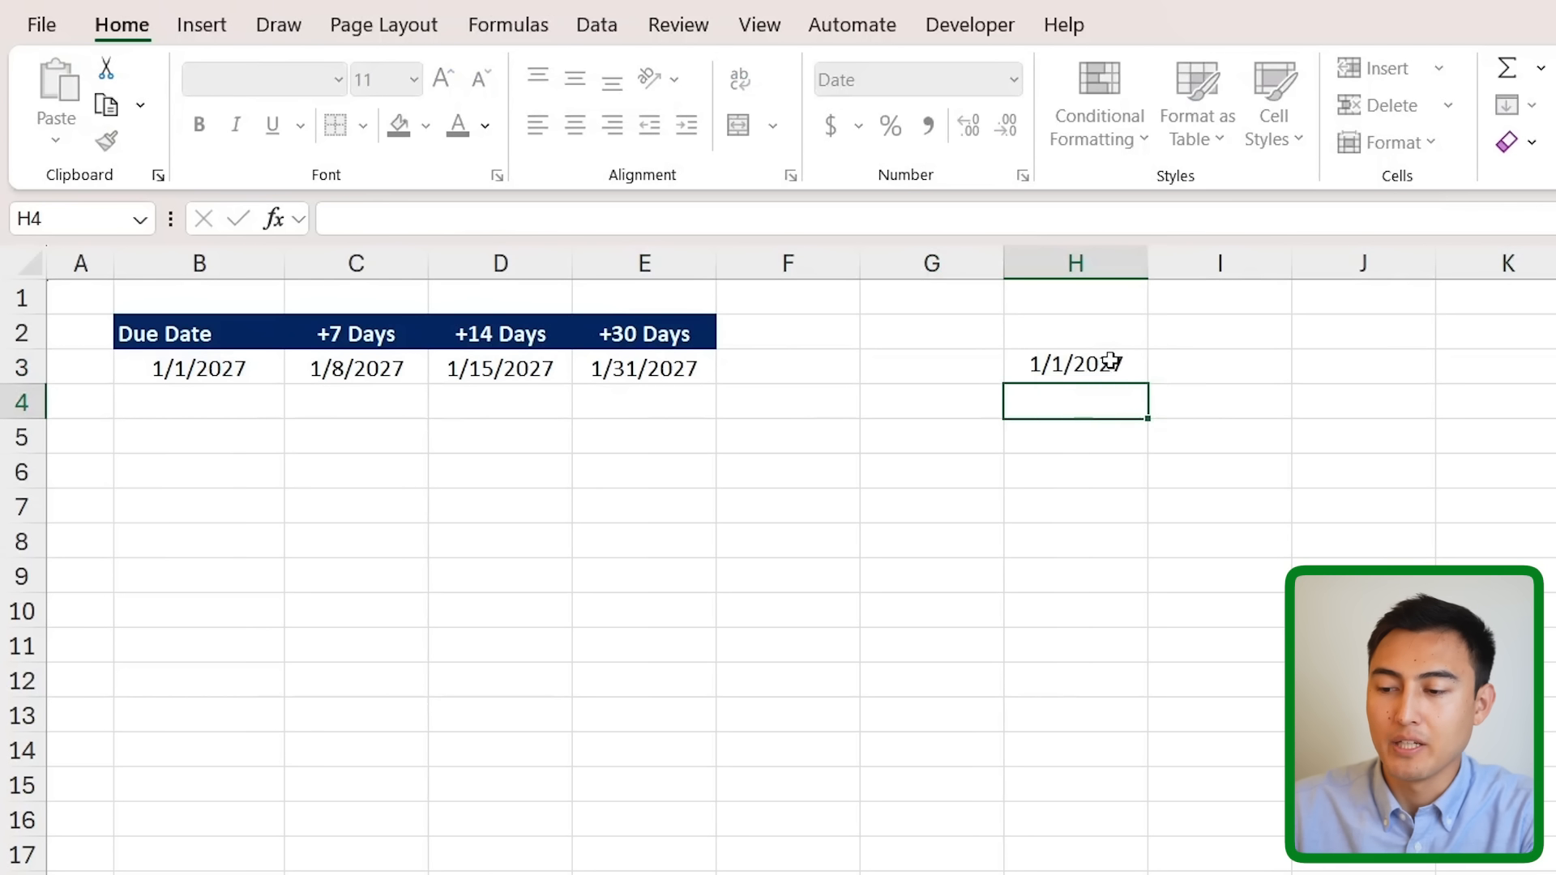
click(1041, 357)
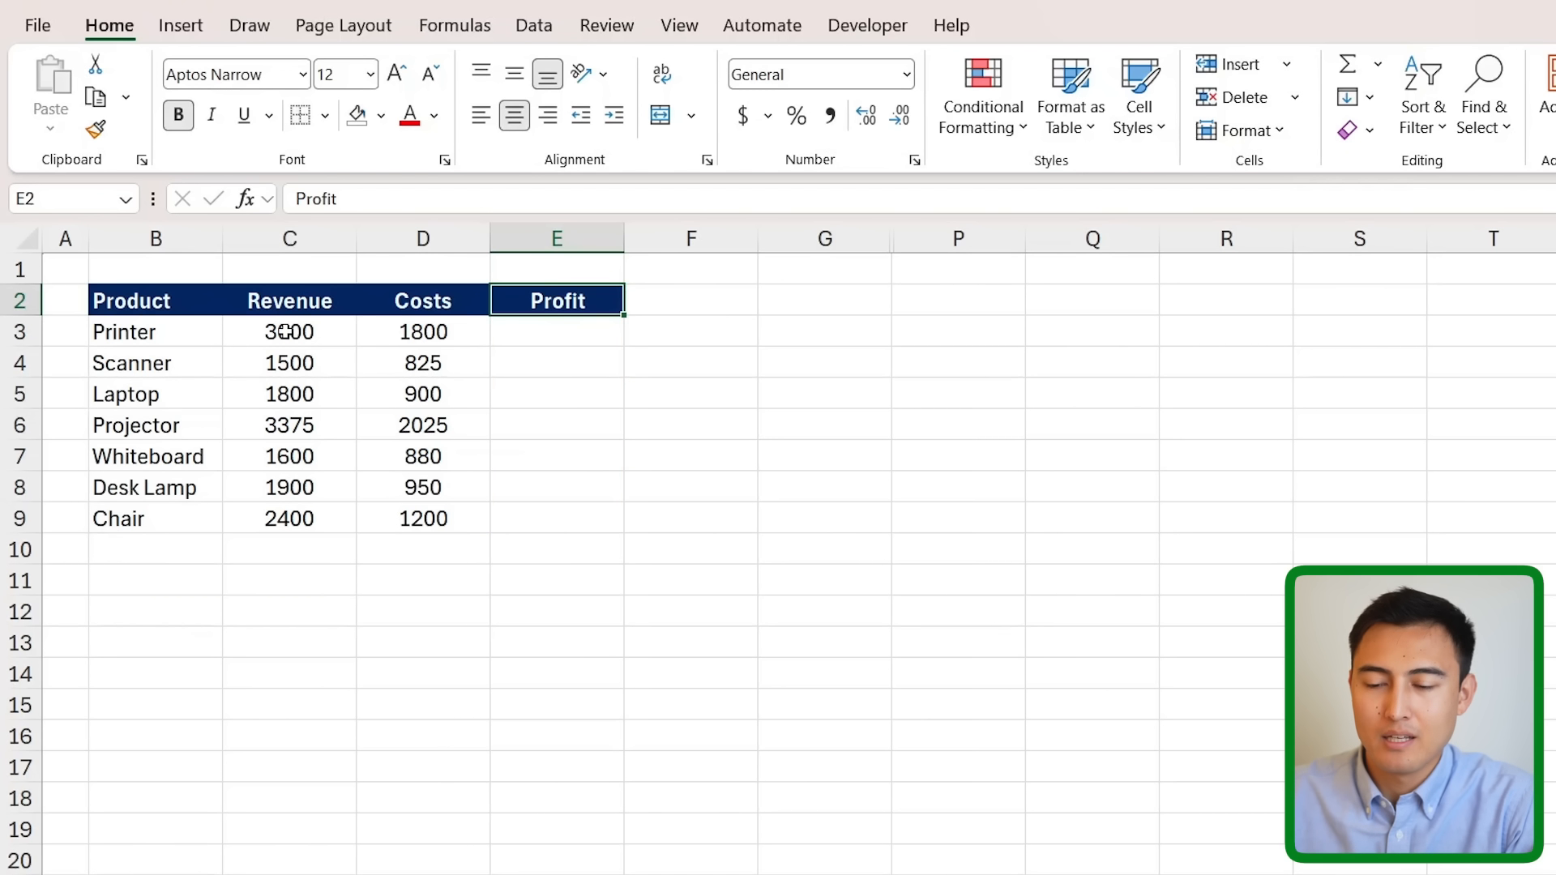
- Enter the Profit formula =C3:C16-D3:D16 in E3 so it spills down
drag(506, 332, 520, 501)
key(Down)
key(Up)
text(=)
drag(282, 347, 288, 522)
text(-)
drag(435, 337, 430, 519)
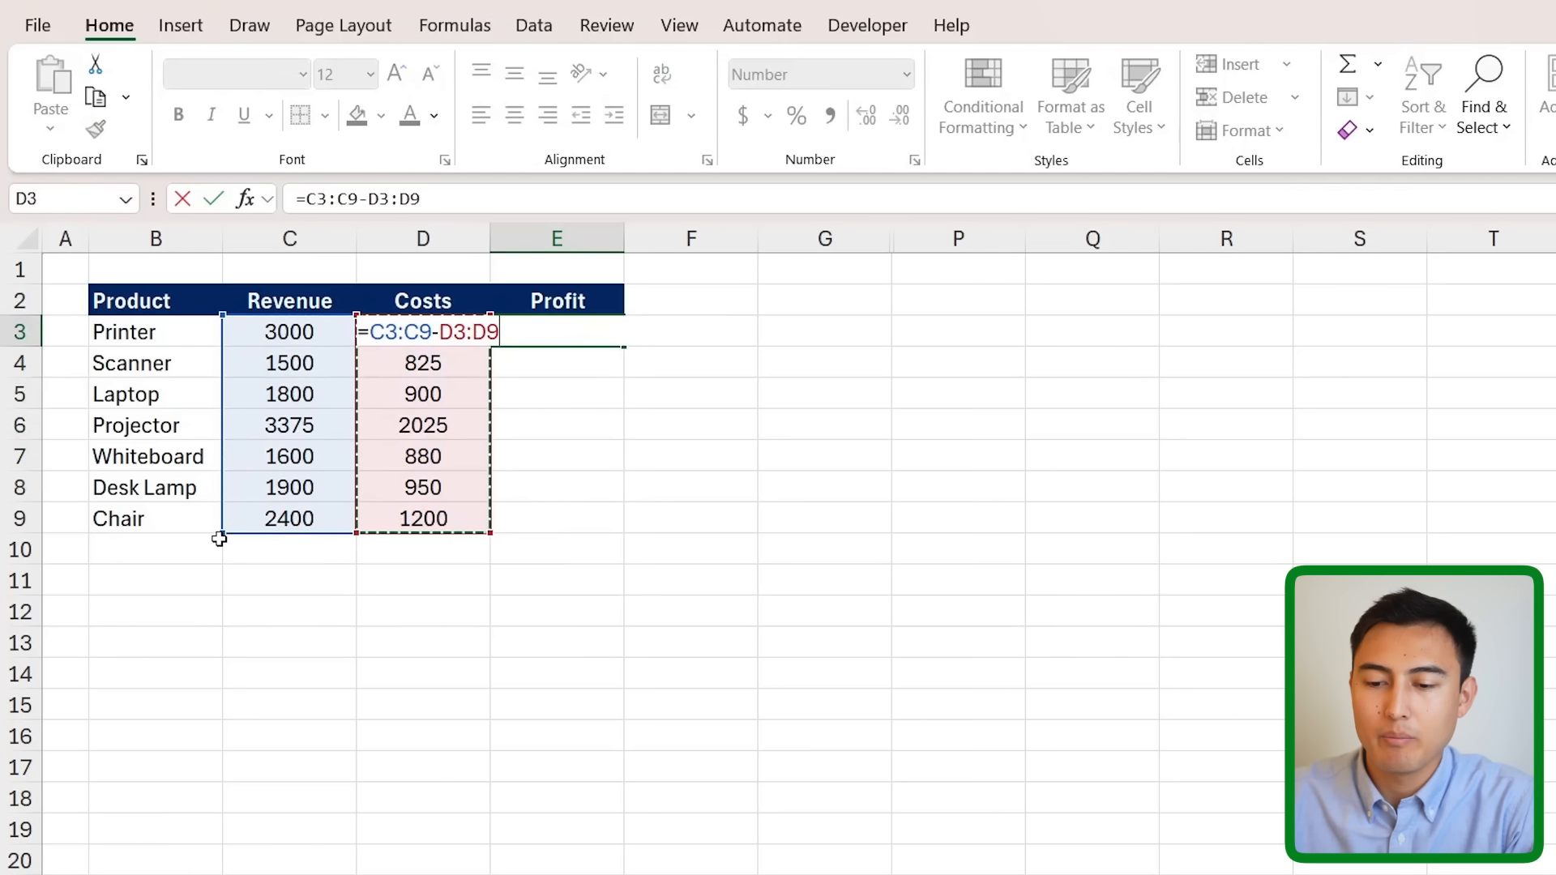
drag(222, 533, 207, 742)
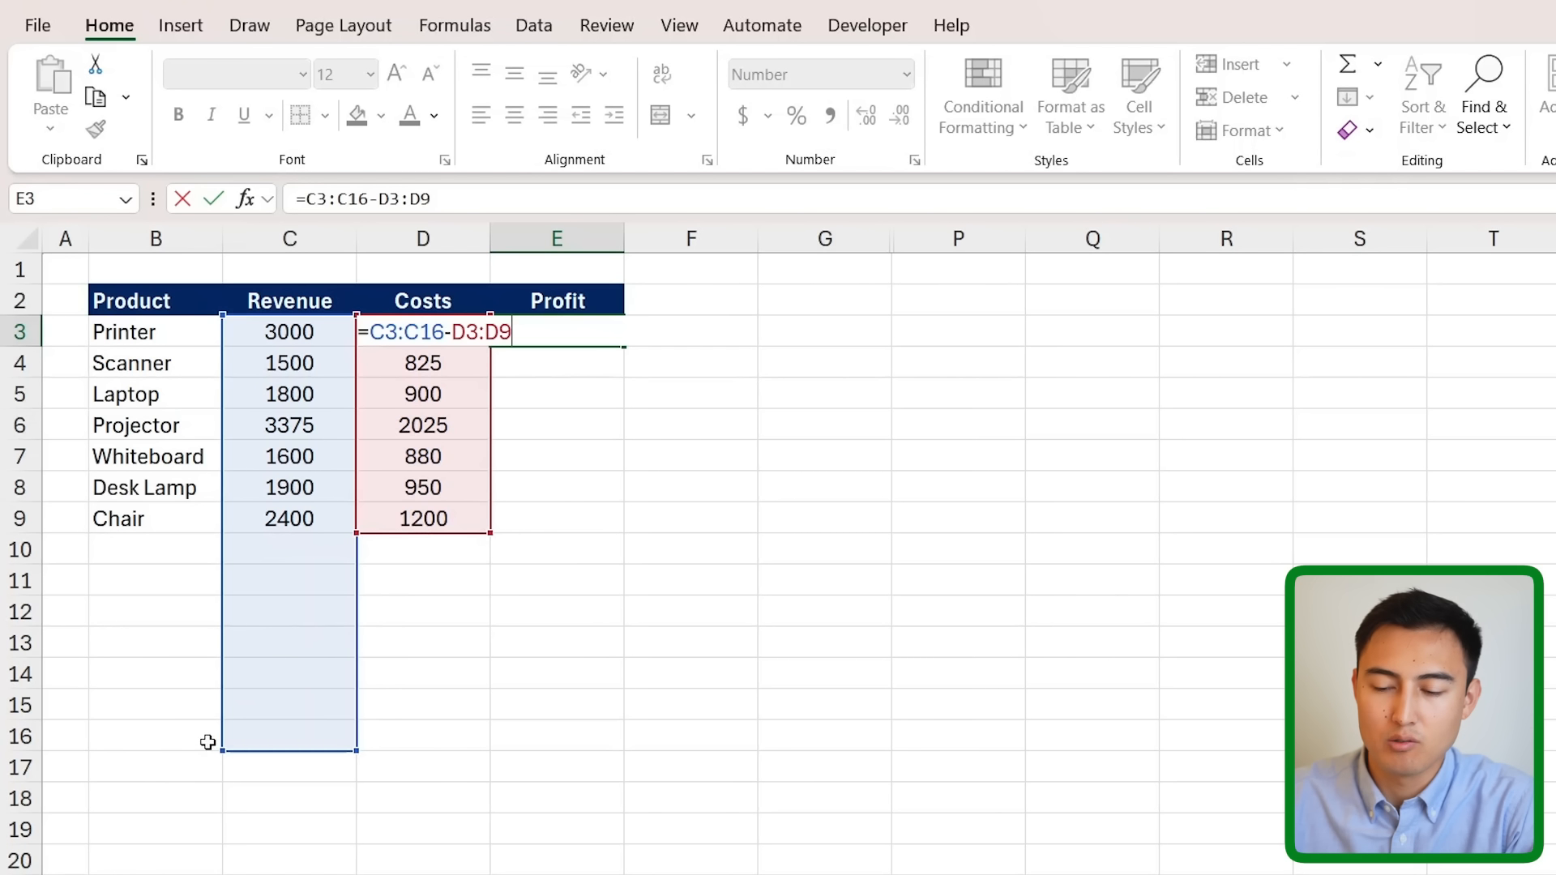
drag(493, 530, 486, 755)
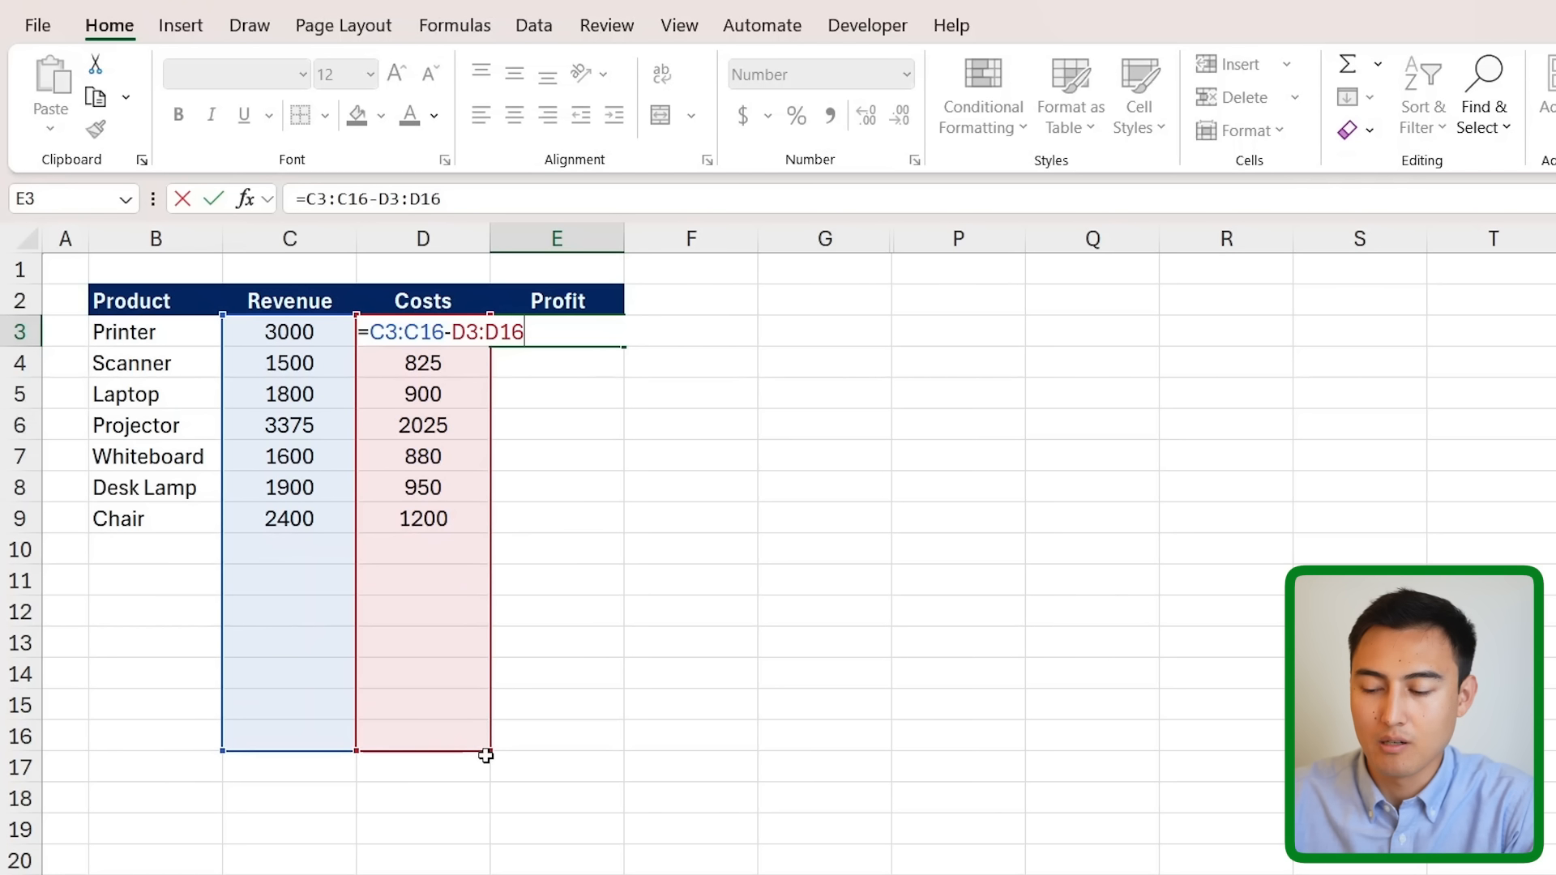
key(Return)
key(Up)
- Enter 100 as revenue in C10 and inspect the zero-filled Profit rows E10:E16
click(113, 537)
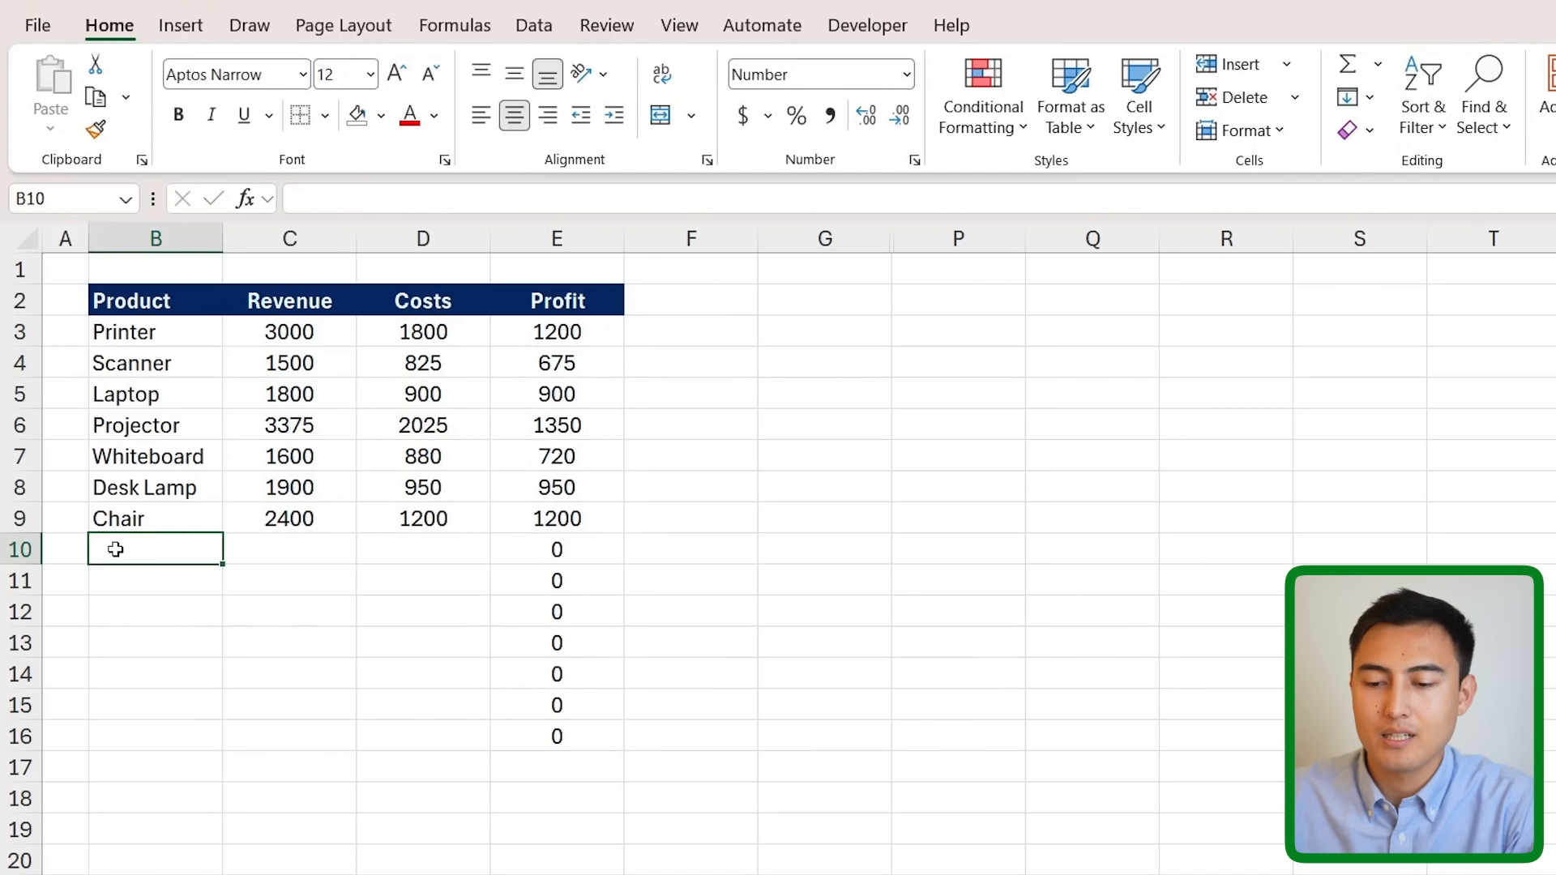
key(Right)
text(100)
key(Return)
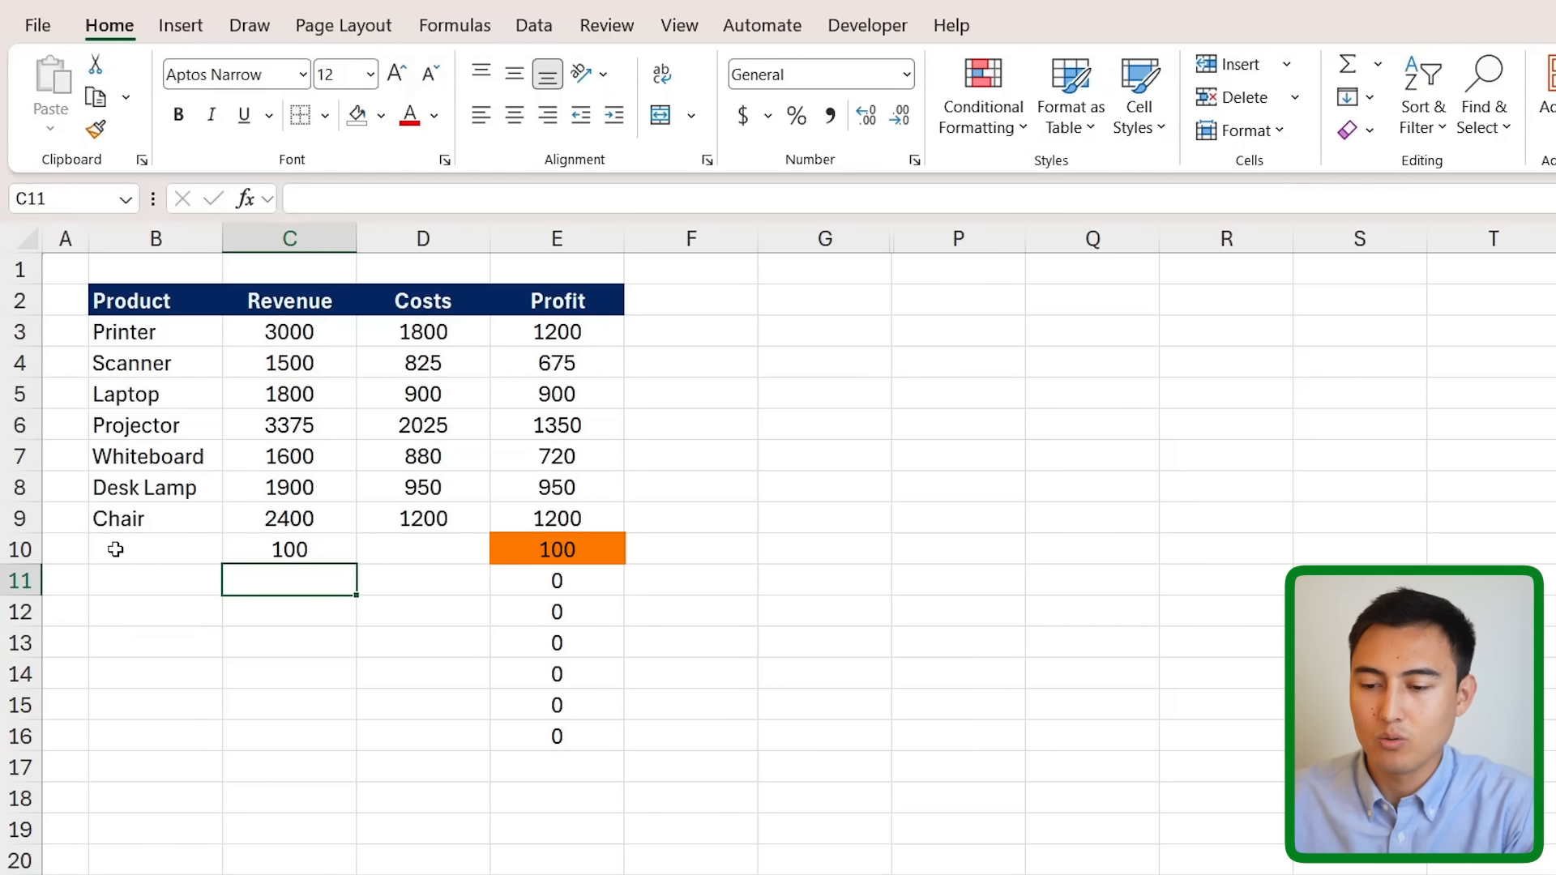
key(Up)
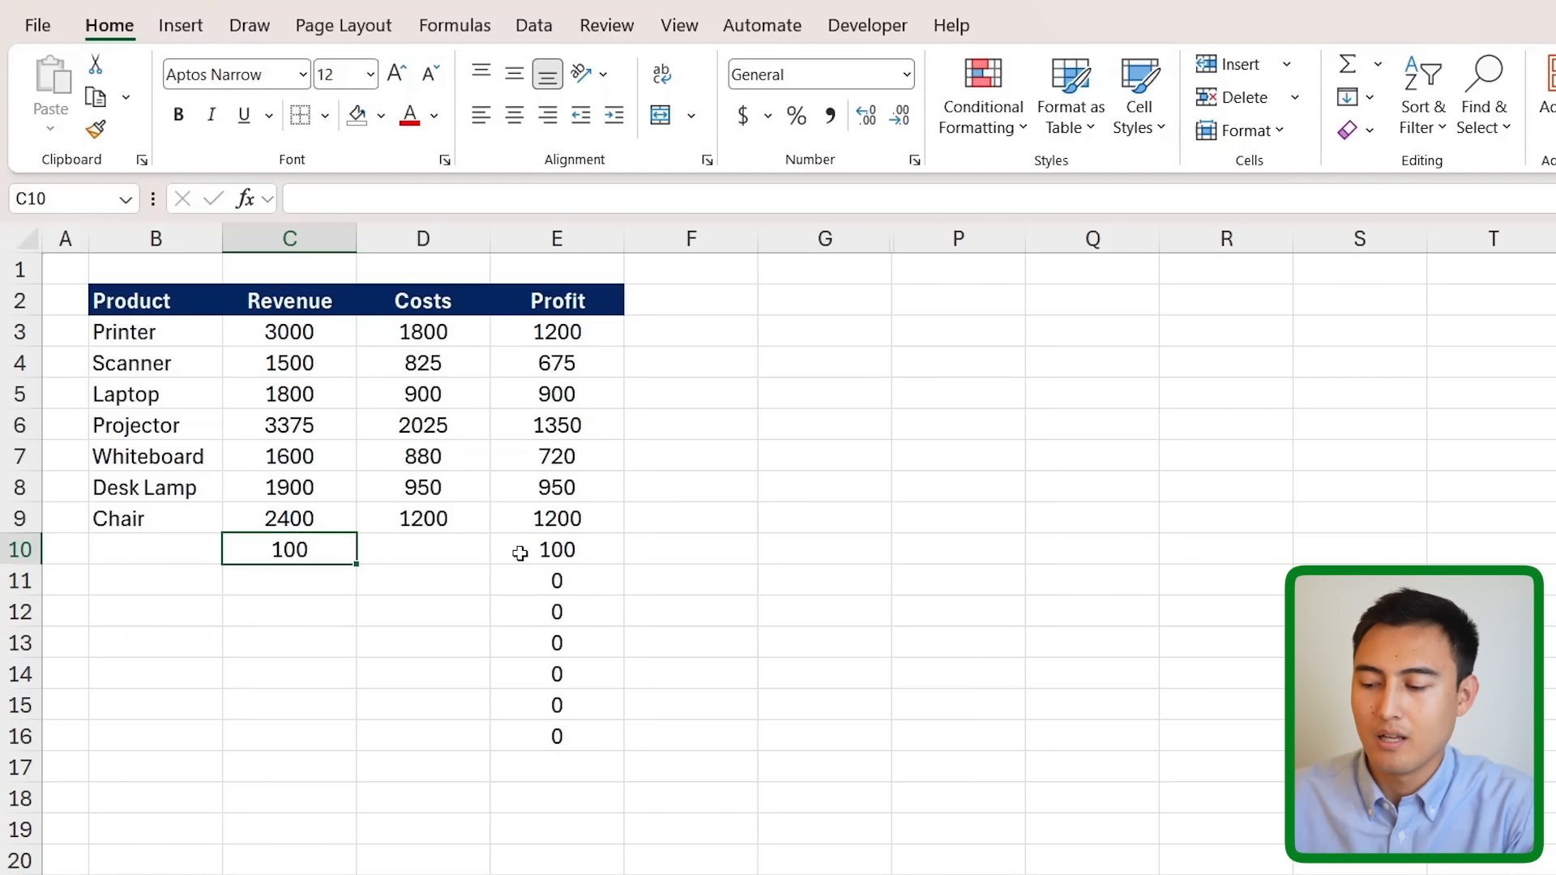
drag(563, 552, 568, 750)
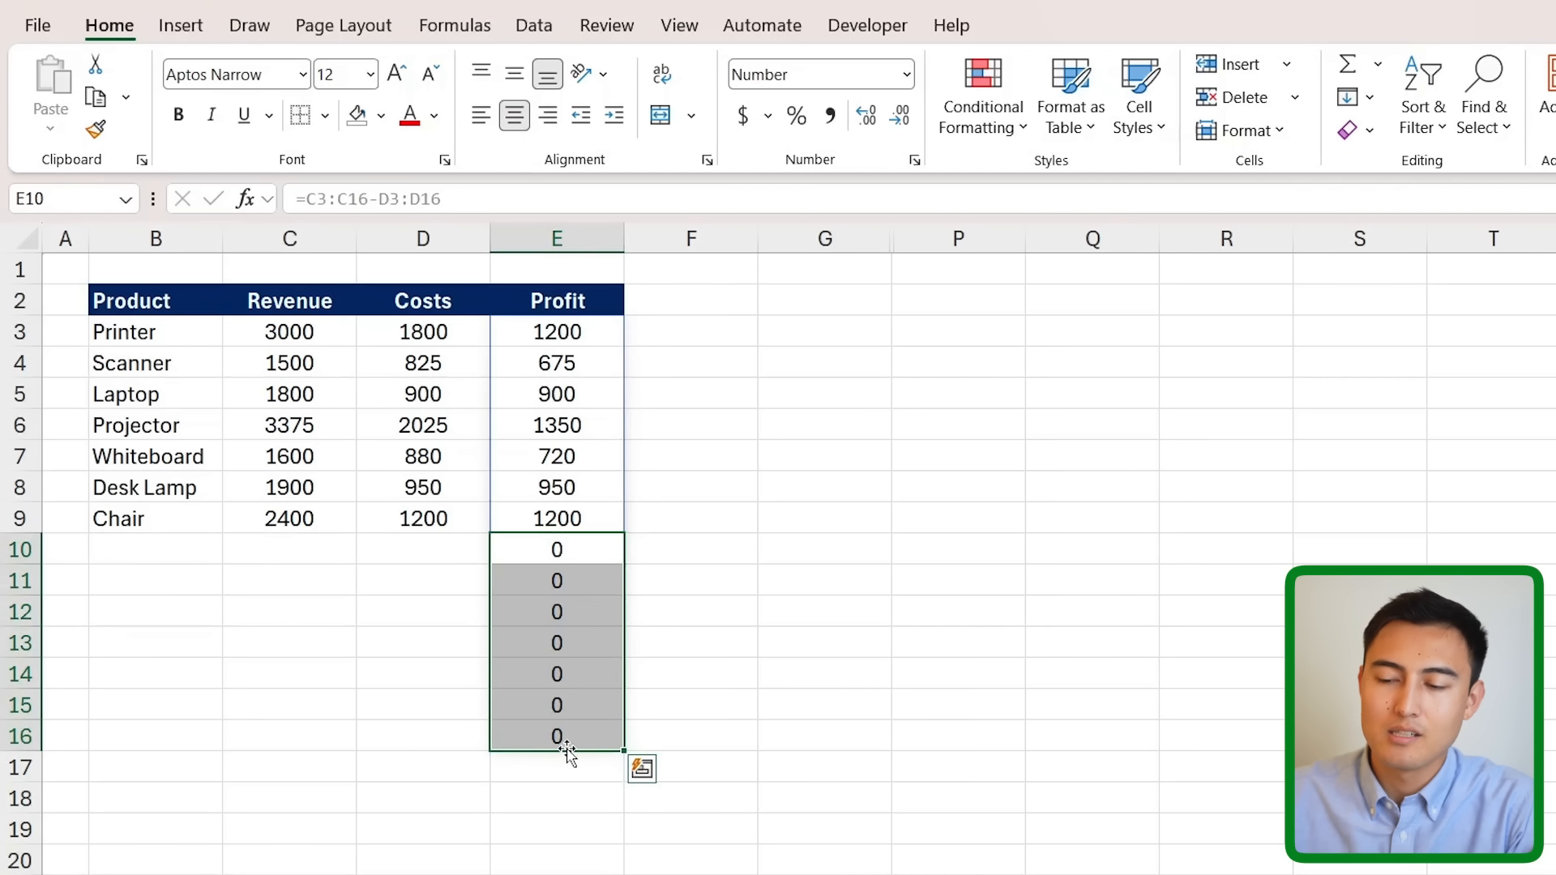
key(Left)
key(Right)
- Change the Profit formula to trim references, =C3:.C16-D3:.D16
click(580, 329)
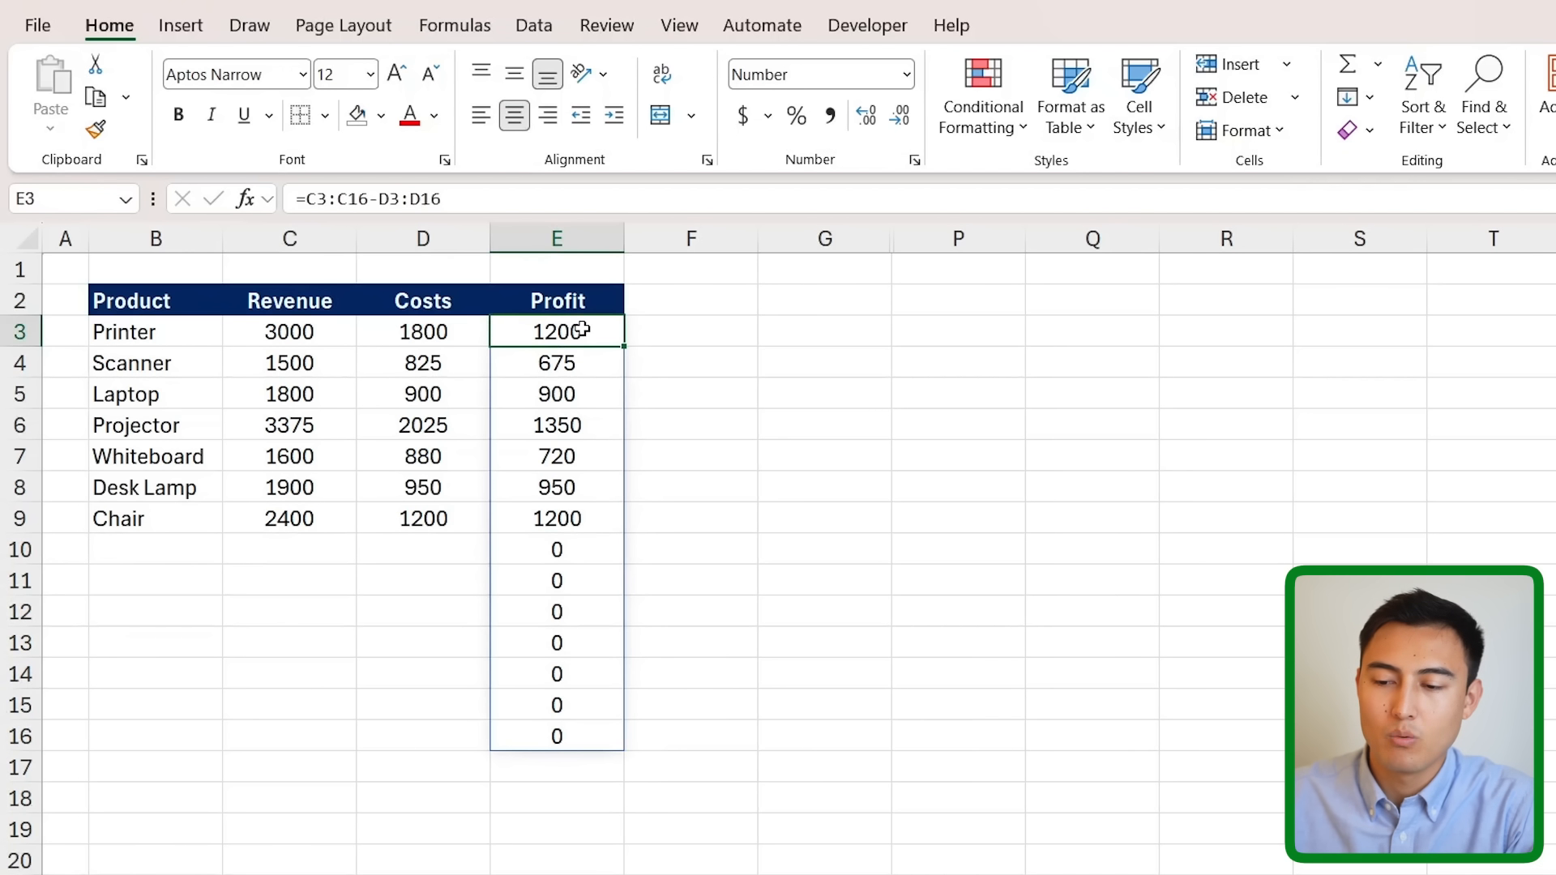
click(333, 197)
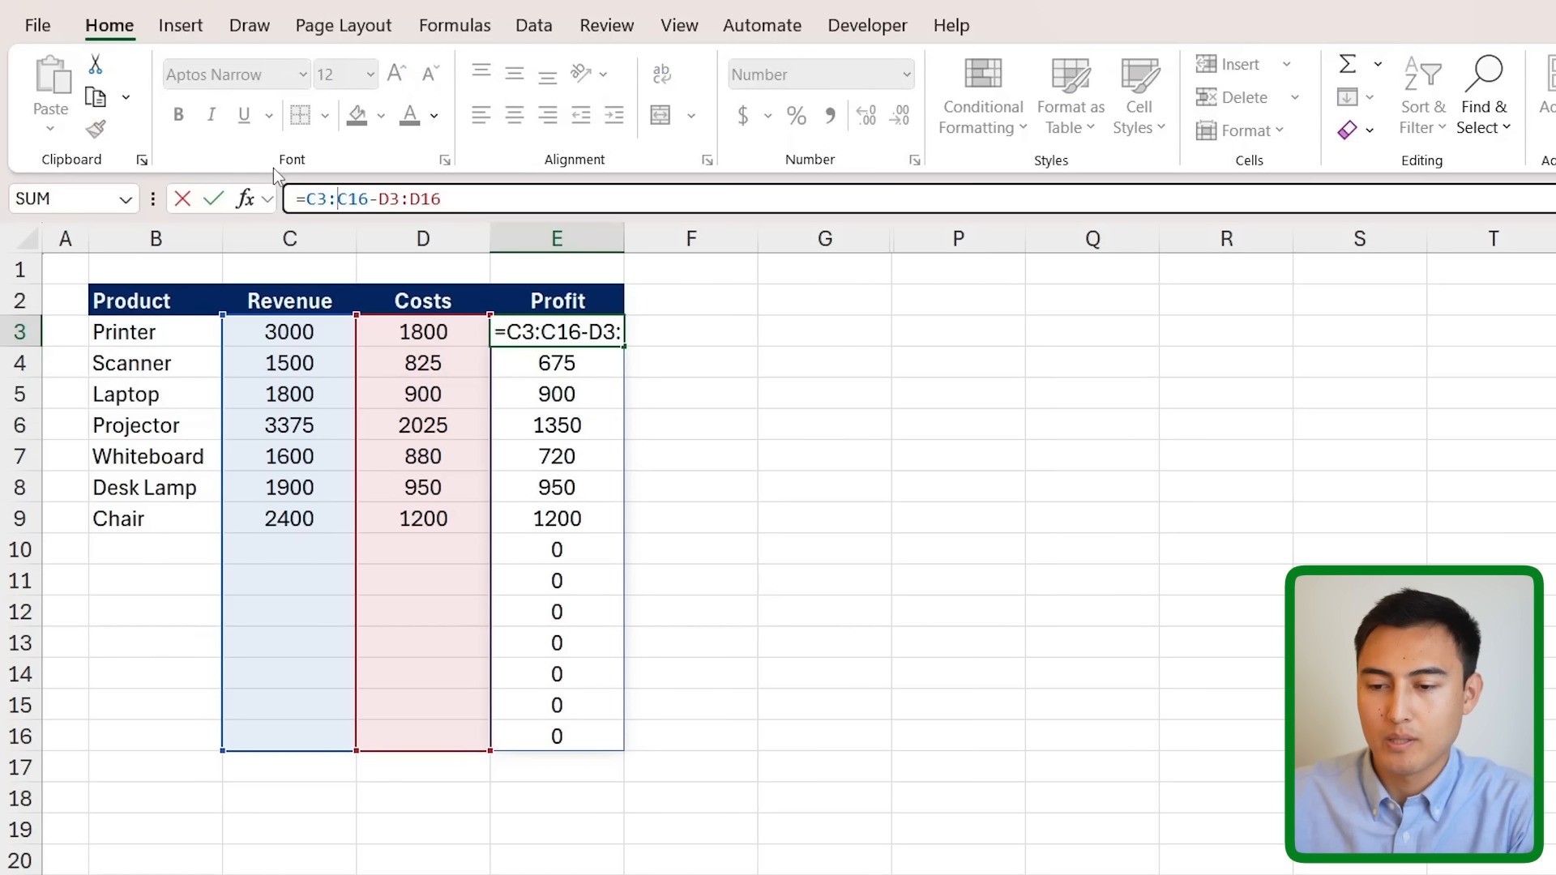
text(.)
click(419, 198)
text(.)
key(Return)
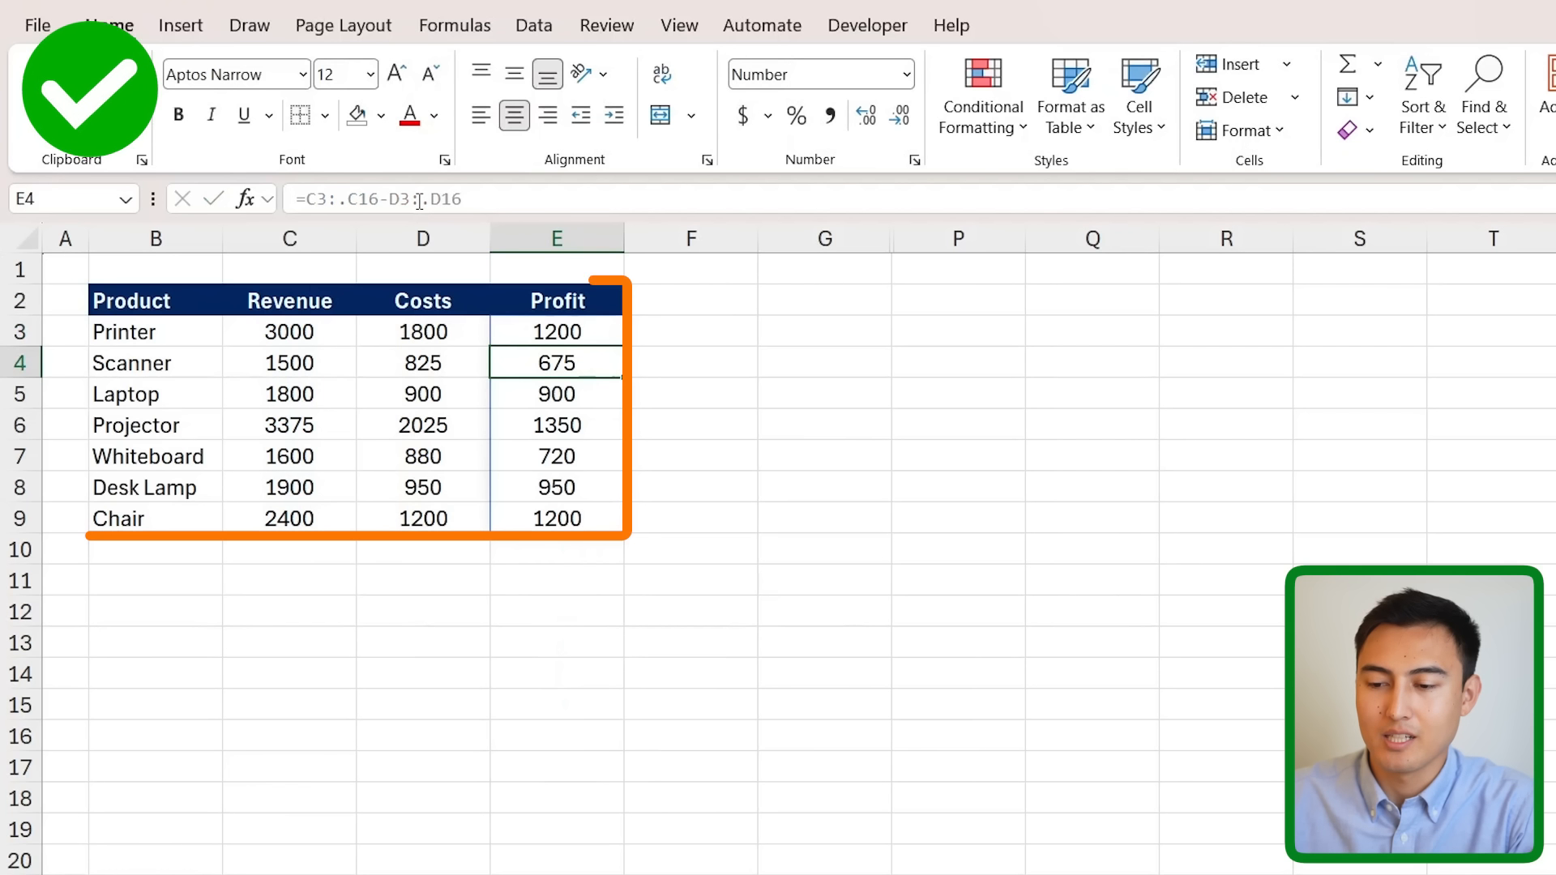
- Enter 100 revenue and 50 costs in row 10, giving a profit of 50
drag(547, 541, 552, 782)
click(307, 546)
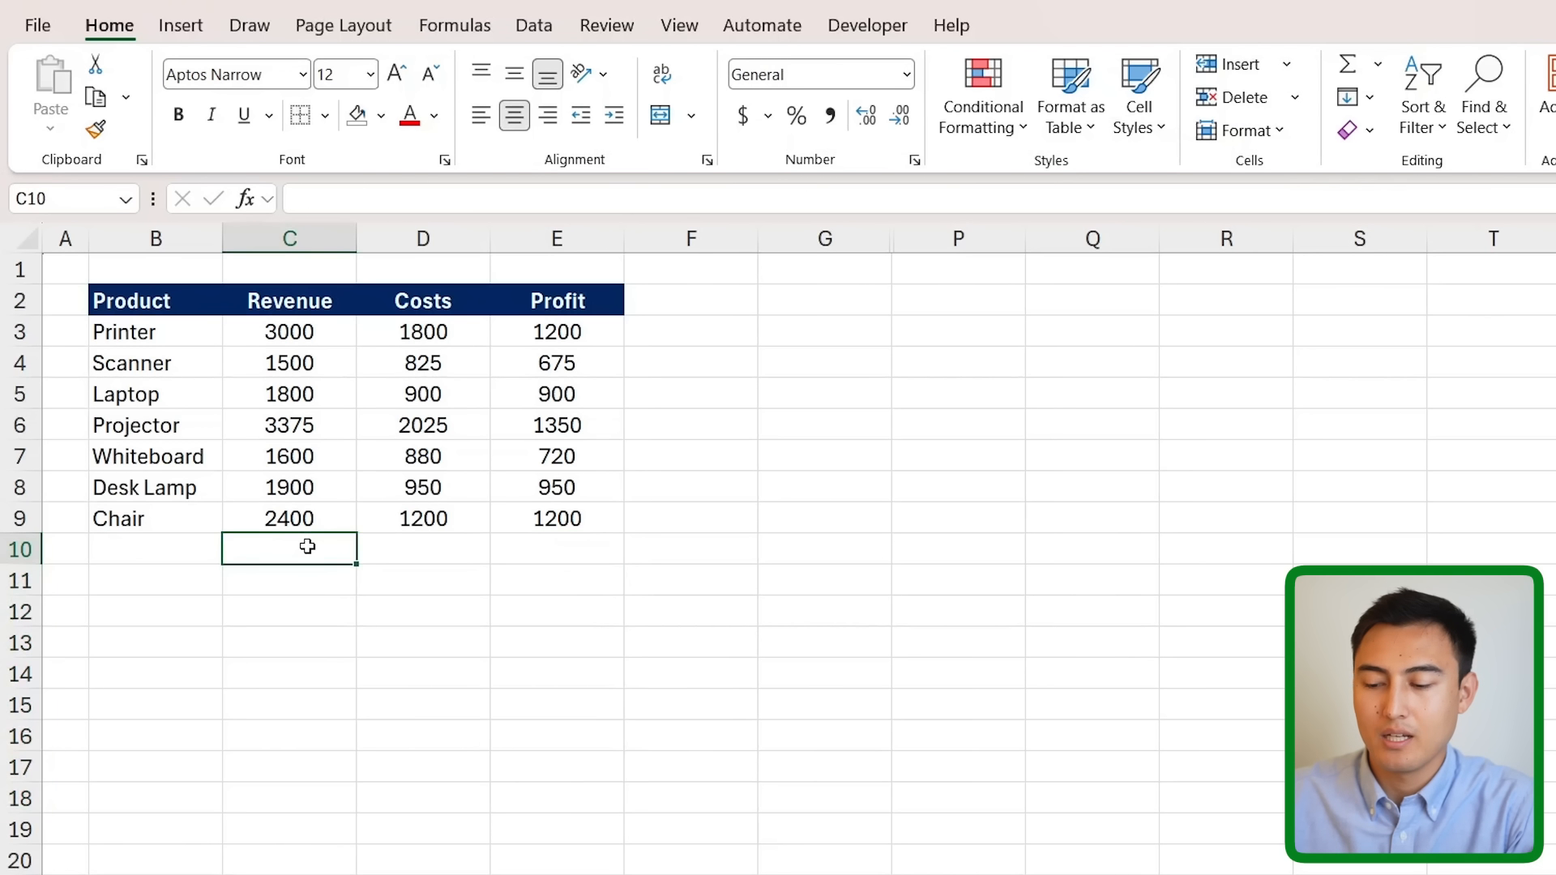
text(100)
key(Tab)
text(50)
key(Return)
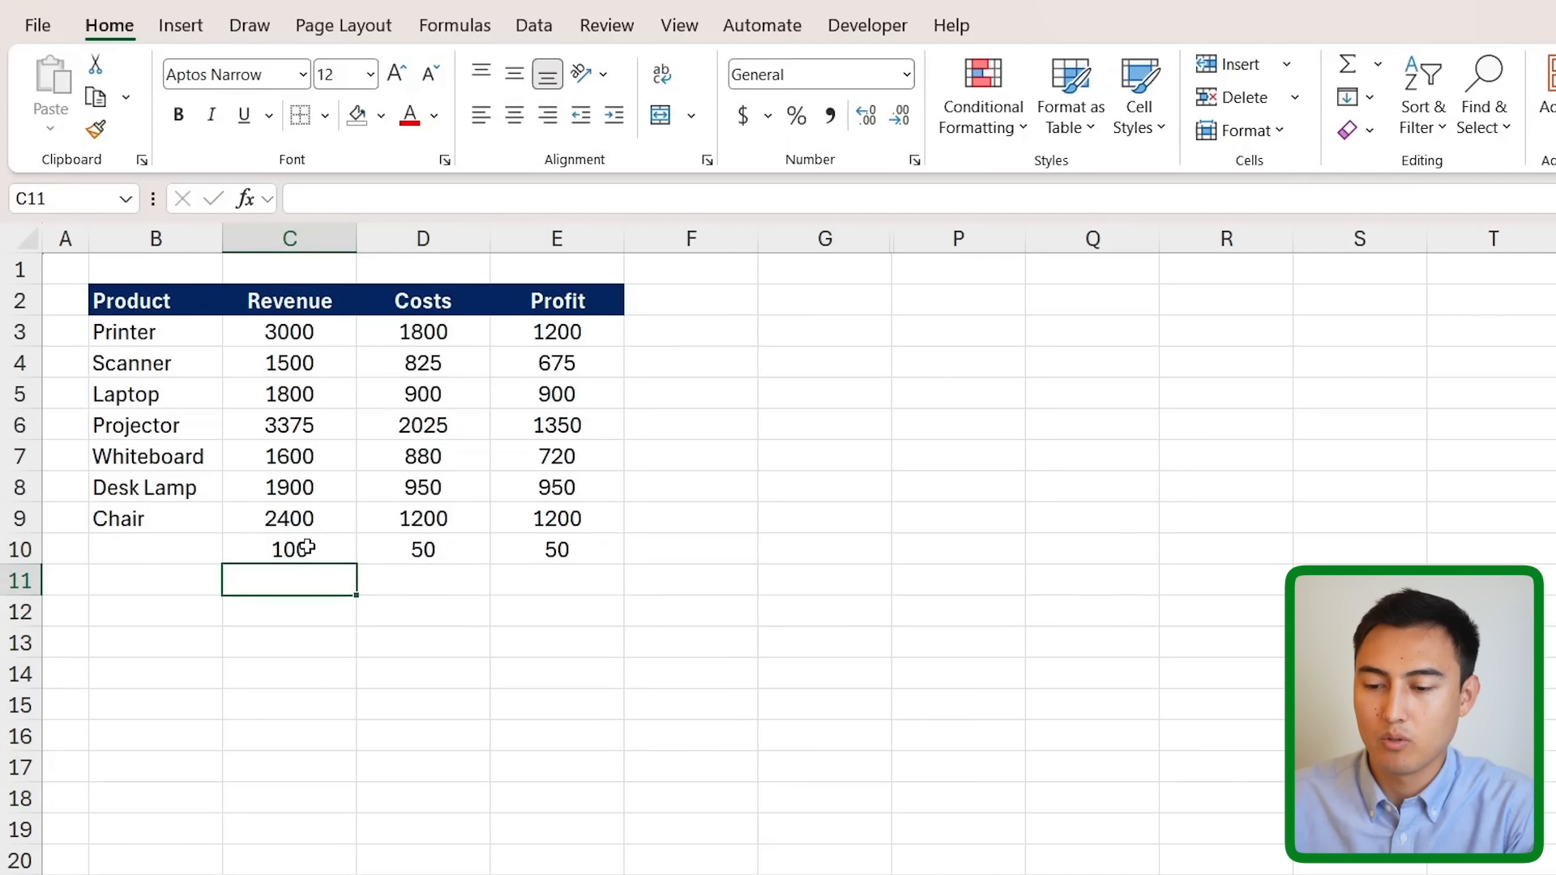
key(Up)
key(Right)
key(Right)
key(Down)
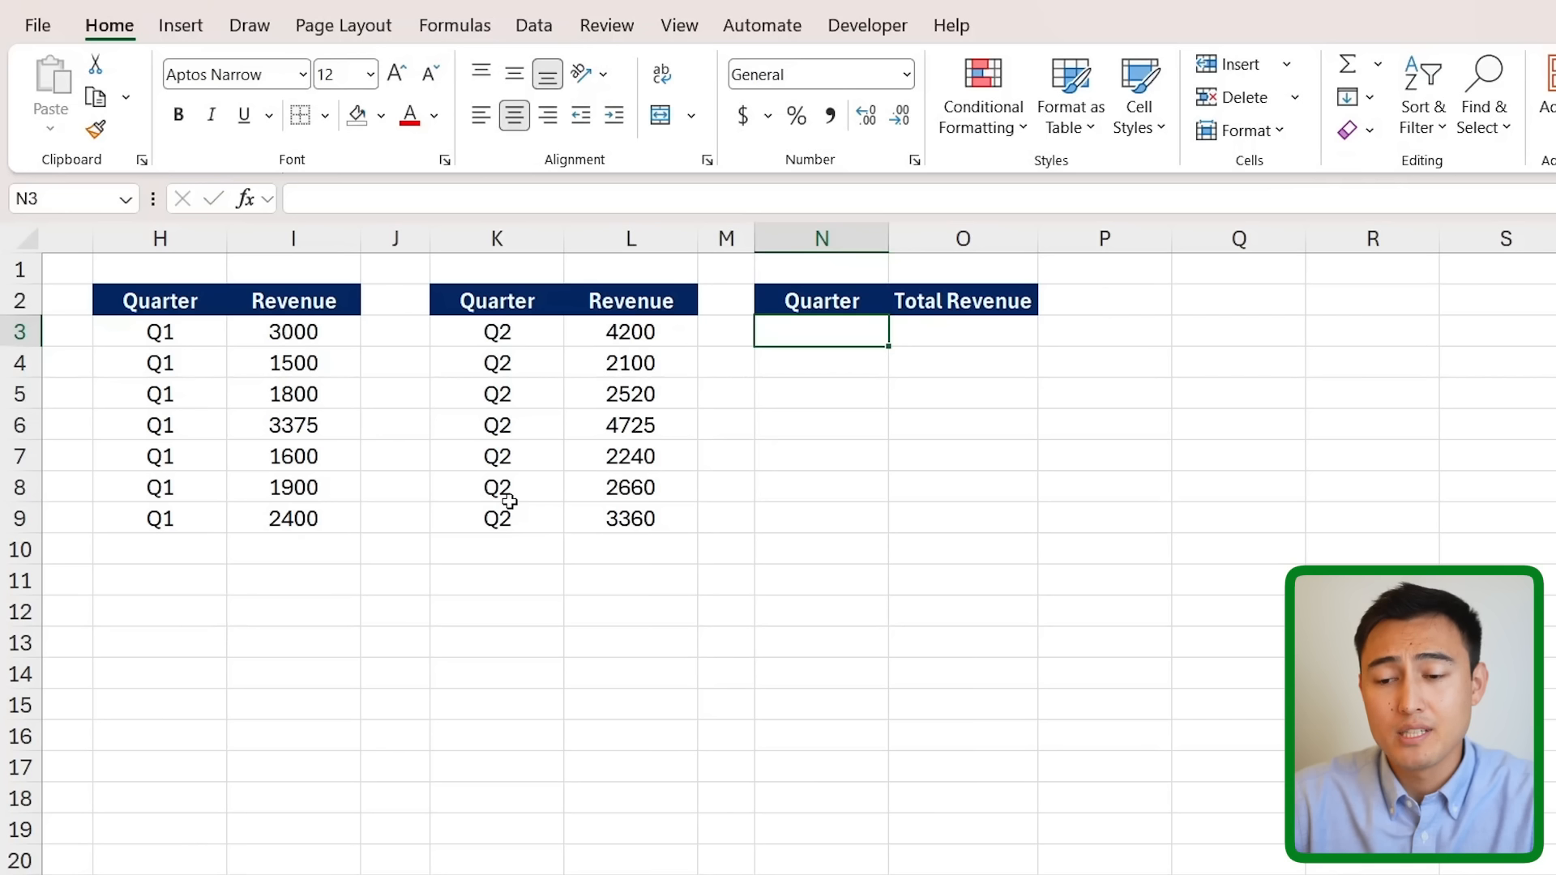
- Enter =VSTACK(H3:I16,K3:L16) in N3 to stack the Q1 and Q2 tables, including blank rows
drag(209, 301, 308, 539)
drag(510, 302, 659, 550)
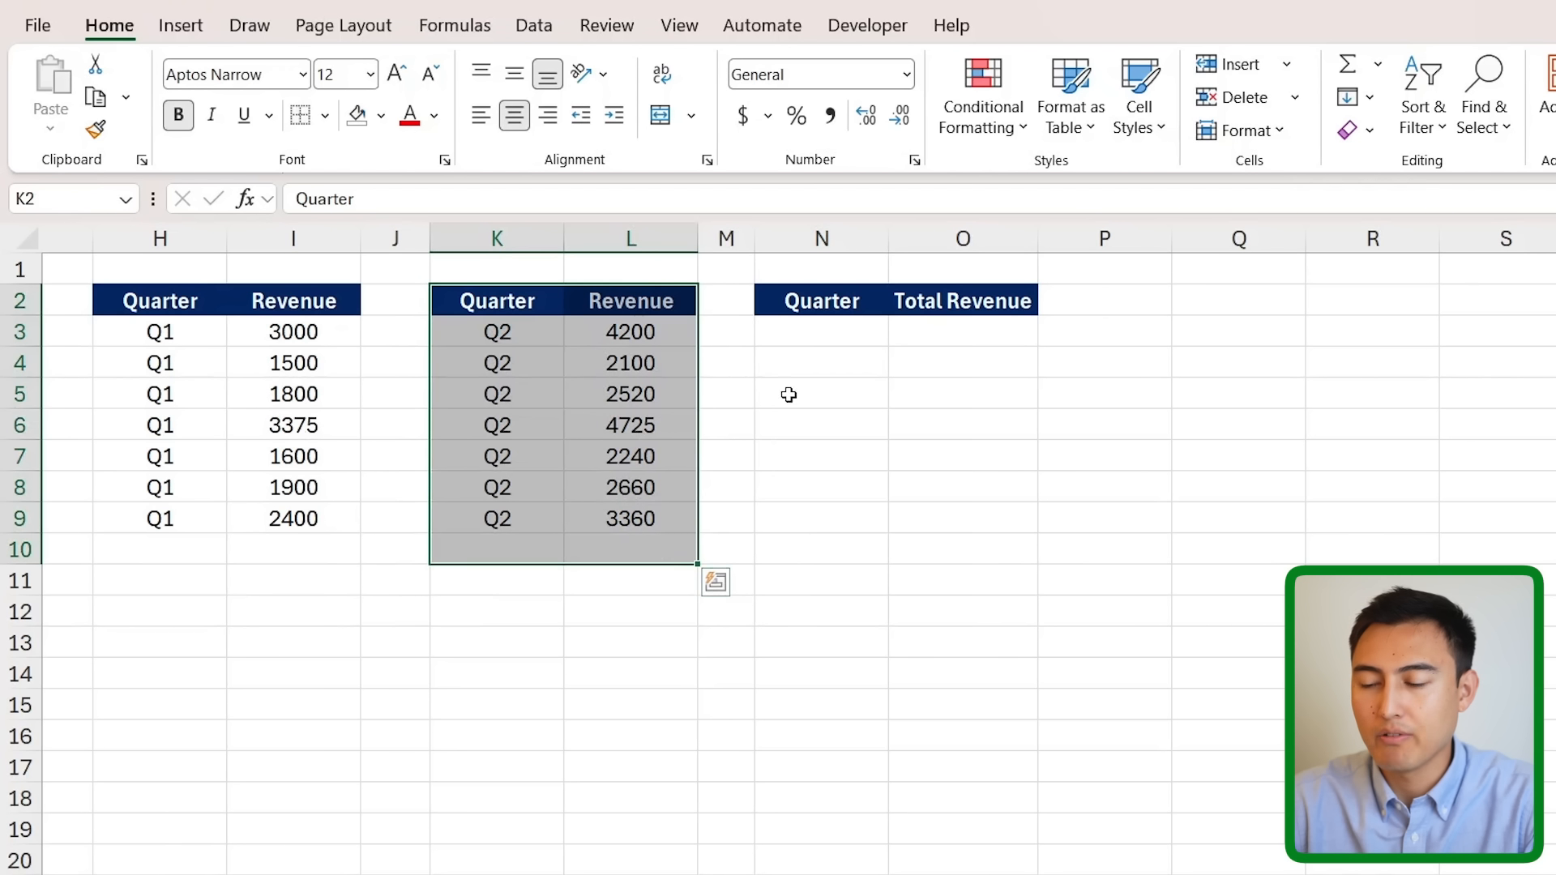
click(846, 335)
drag(823, 302, 1054, 798)
click(795, 340)
text(=vst)
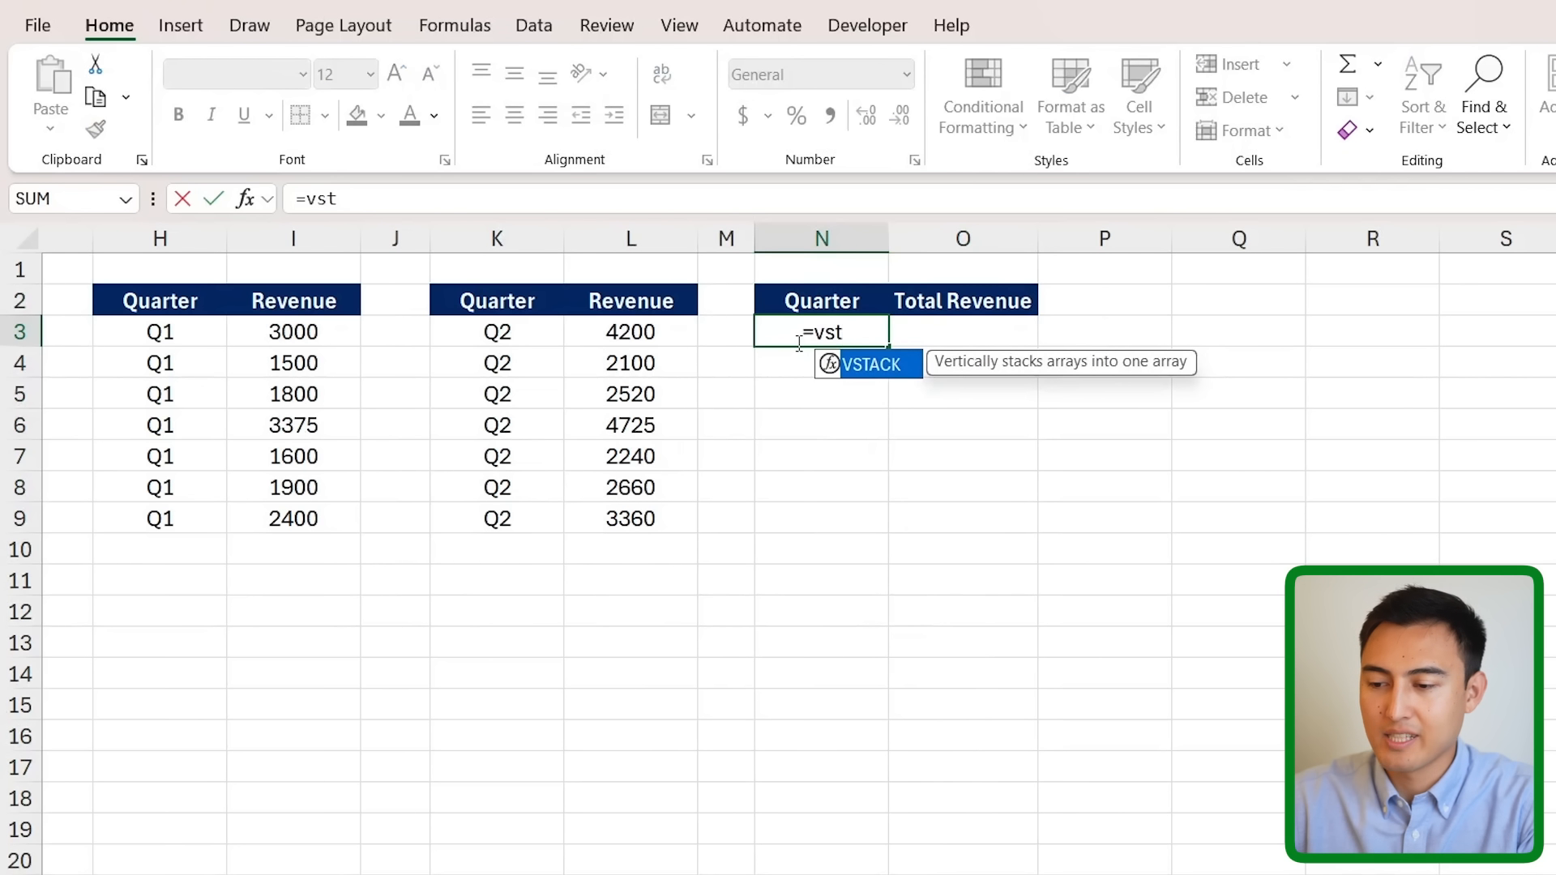
key(Tab)
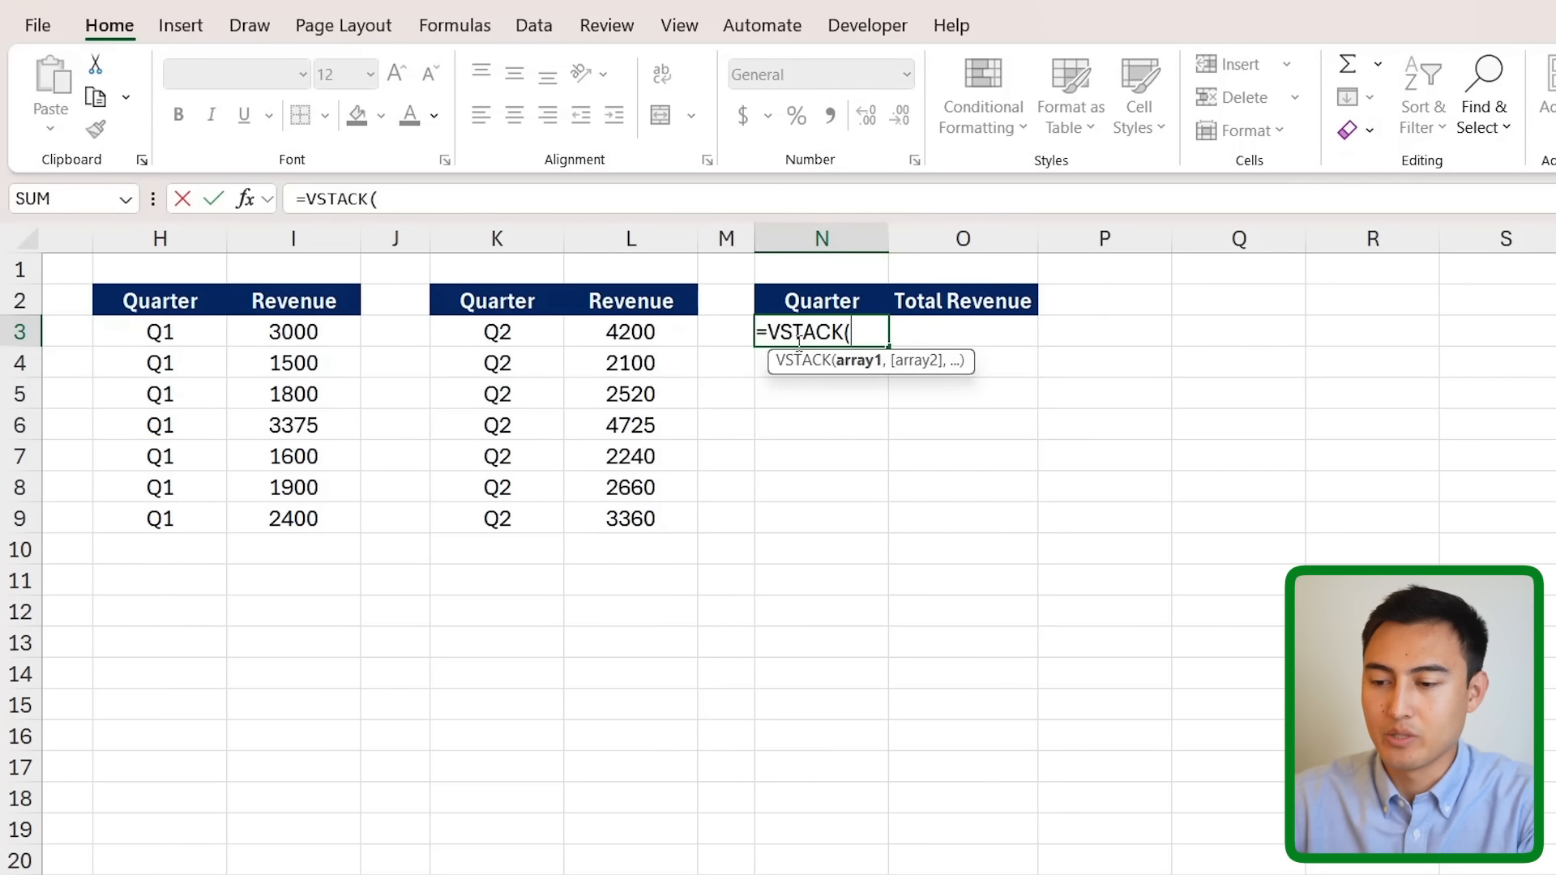
mouse_move(187, 320)
mouse_down()
mouse_move(319, 552)
mouse_move(315, 734)
mouse_up()
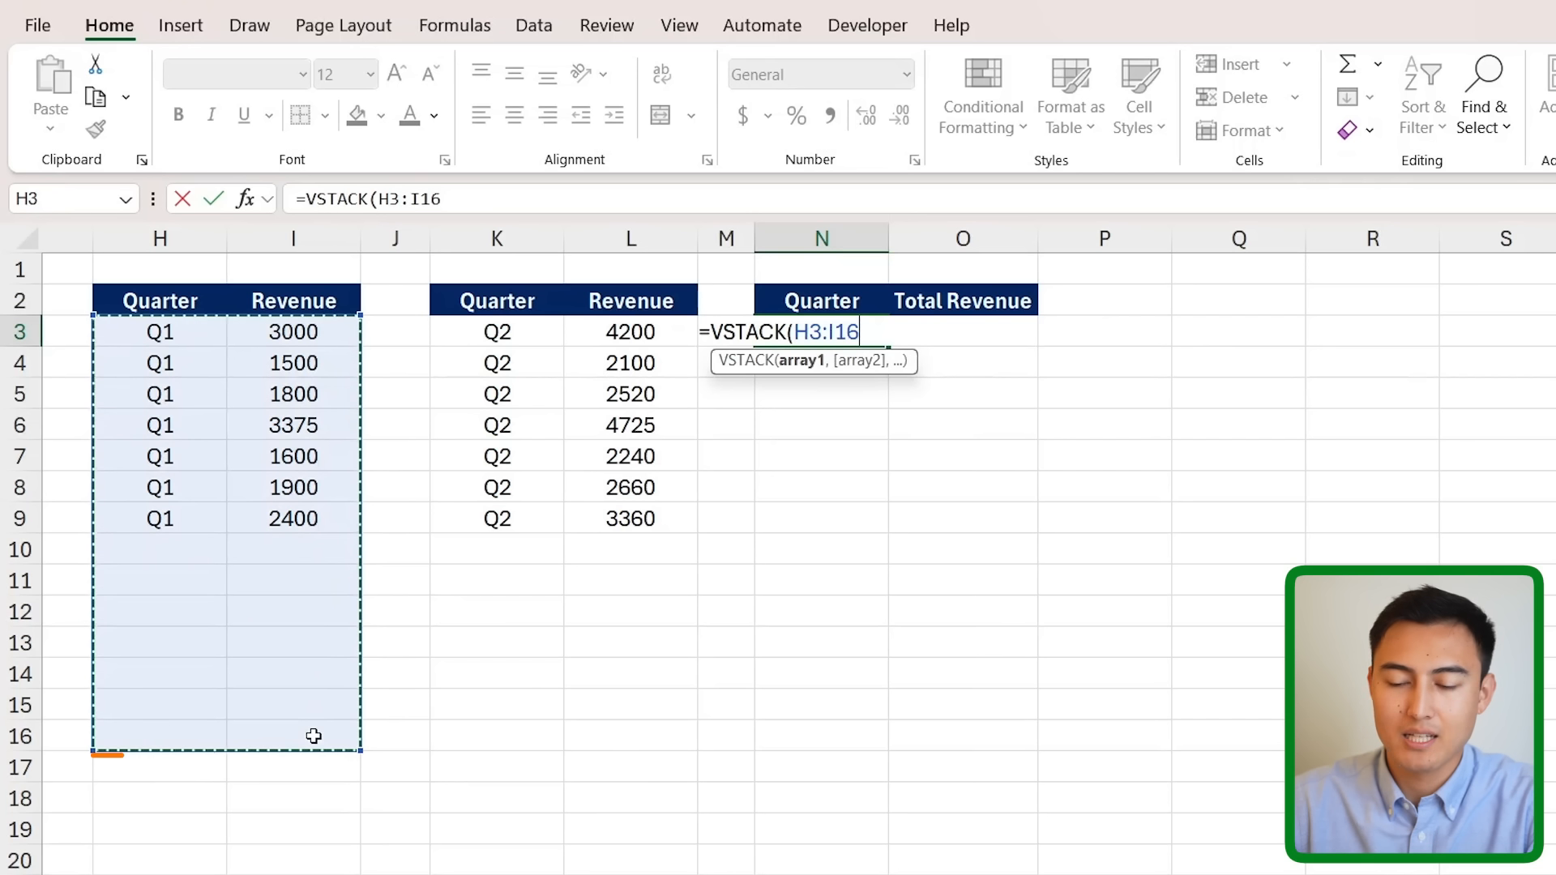
text(,)
drag(497, 332, 604, 731)
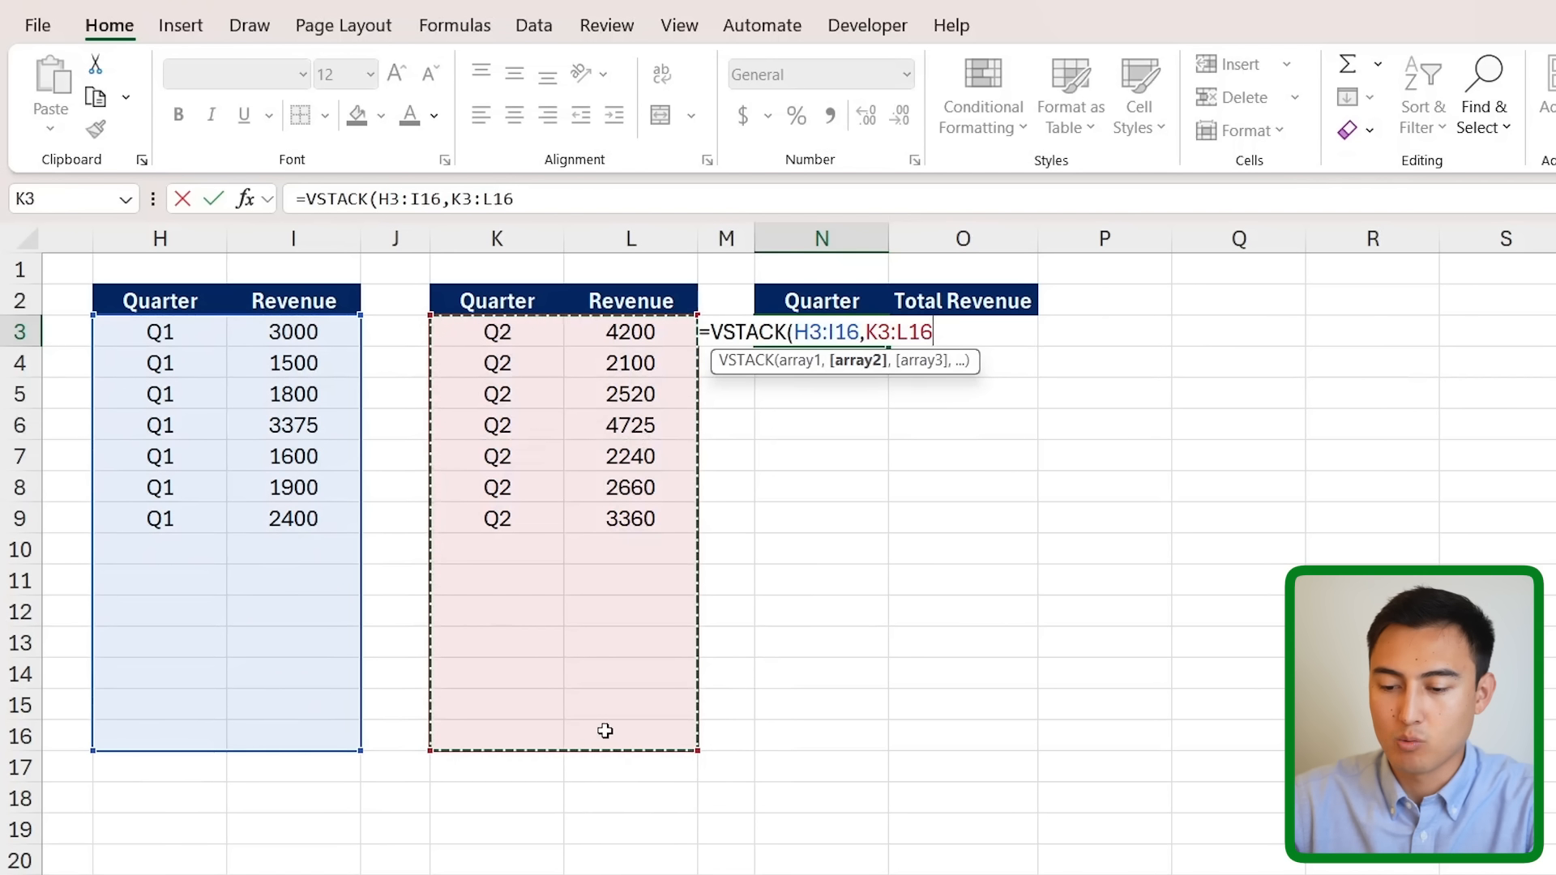
key(Return)
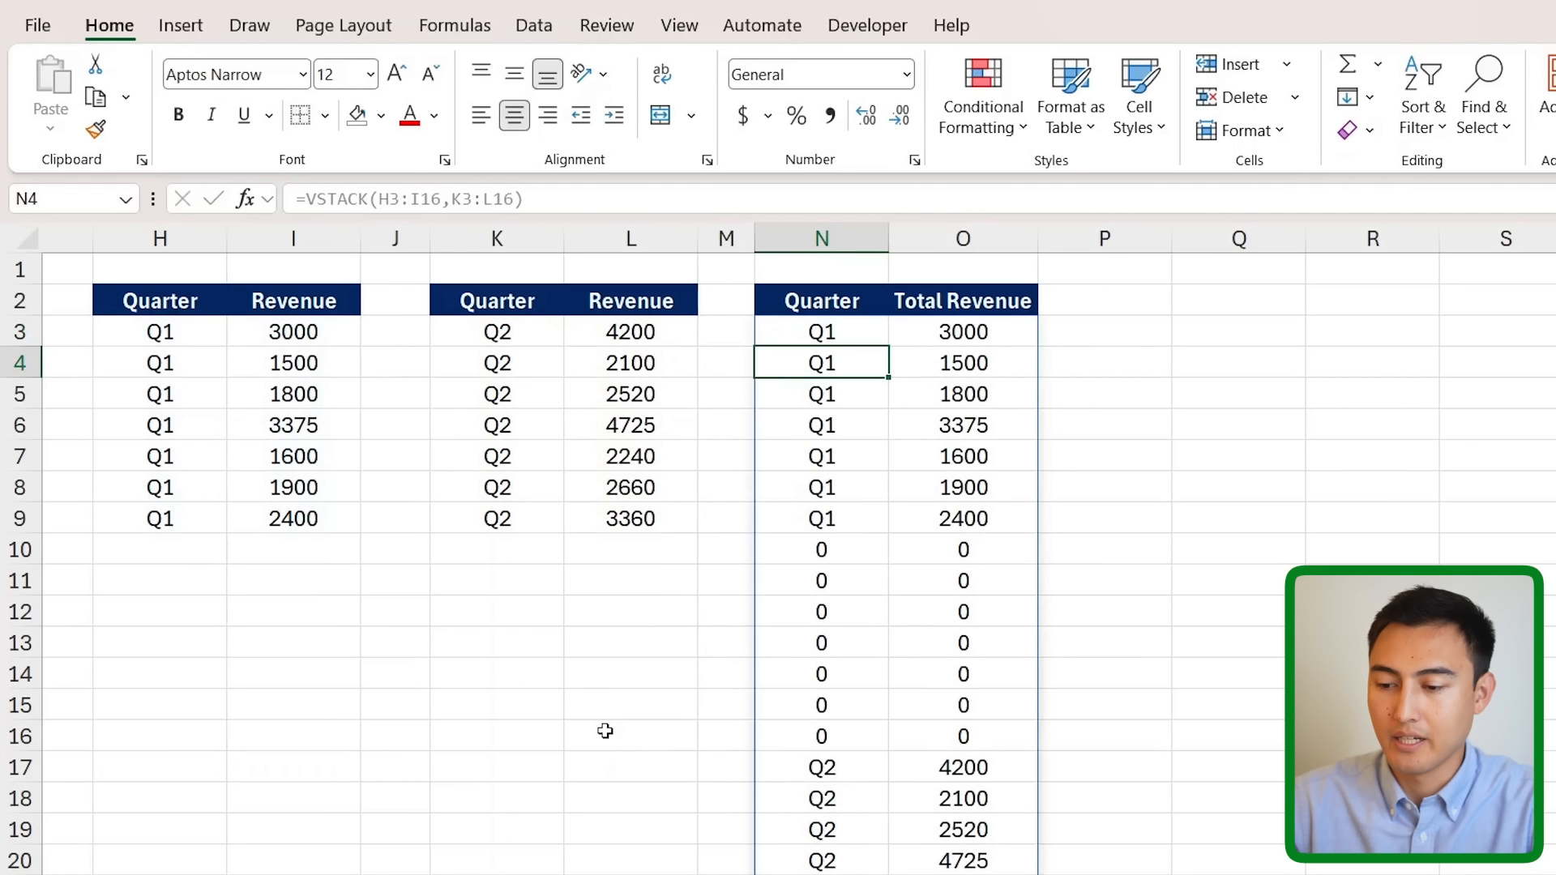
- Change the formula to =VSTACK(H3:.I16,K3:.L16) so trailing blank rows are trimmed away
scroll(871, 715, down, 3)
scroll(871, 715, up, 3)
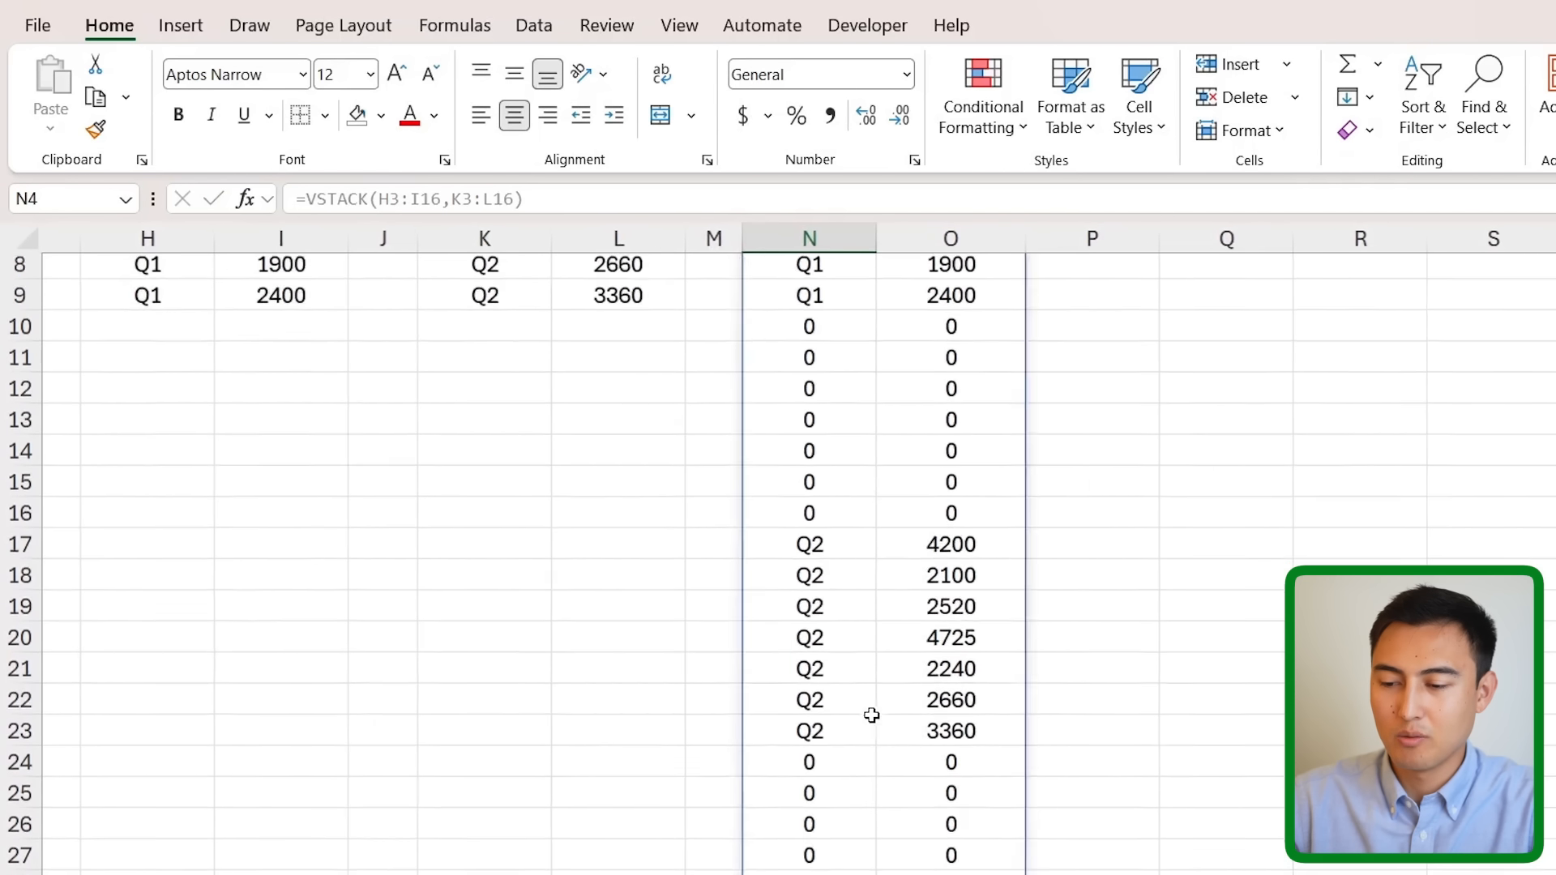
key(Up)
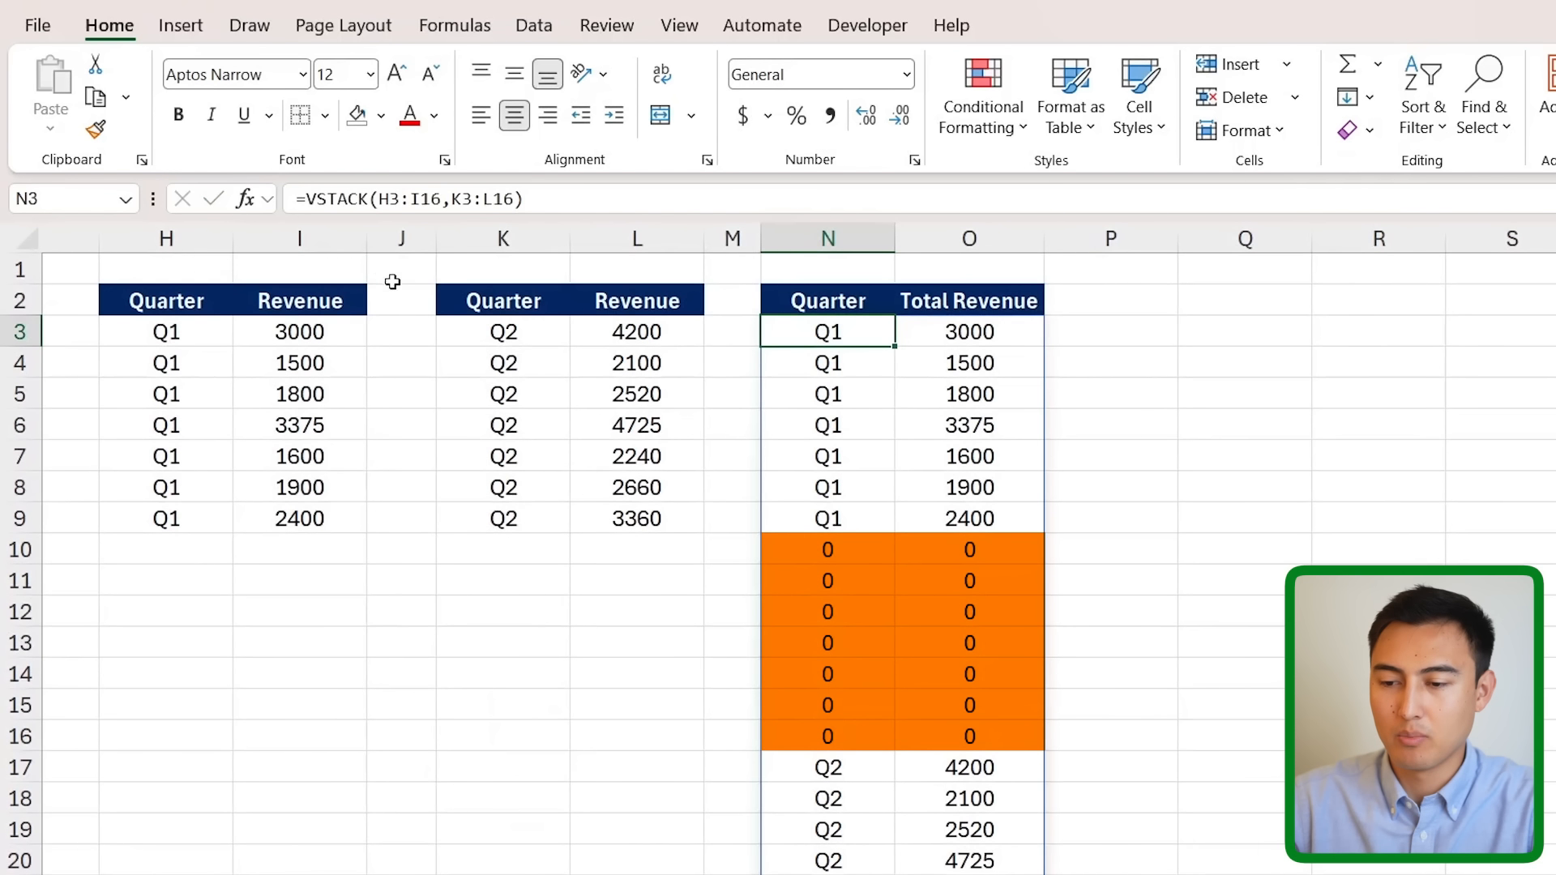
click(411, 198)
text(.)
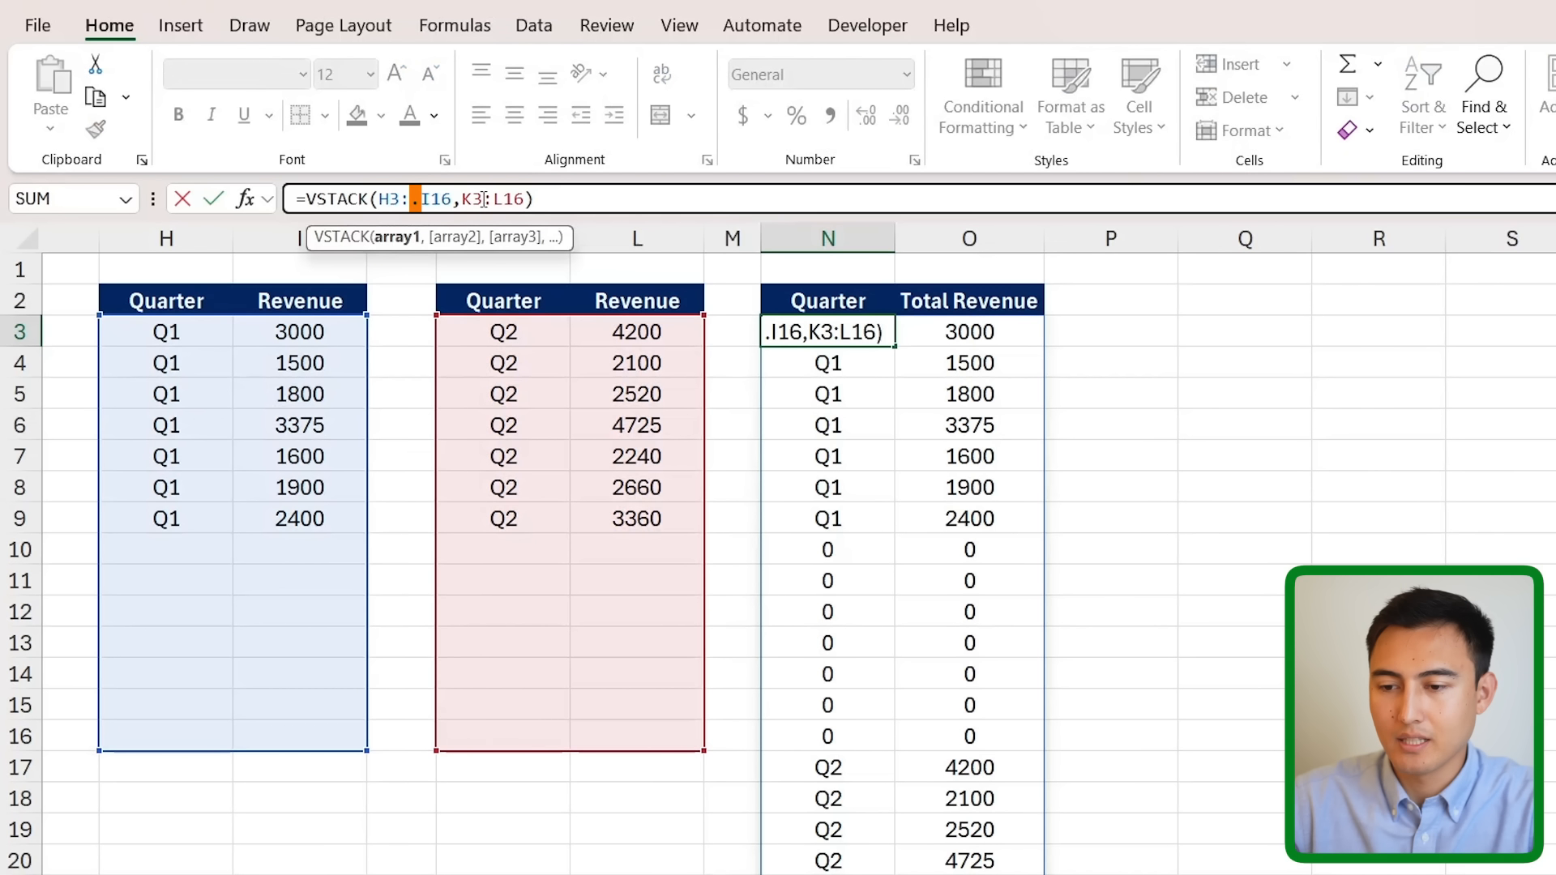
text(.)
key(Return)
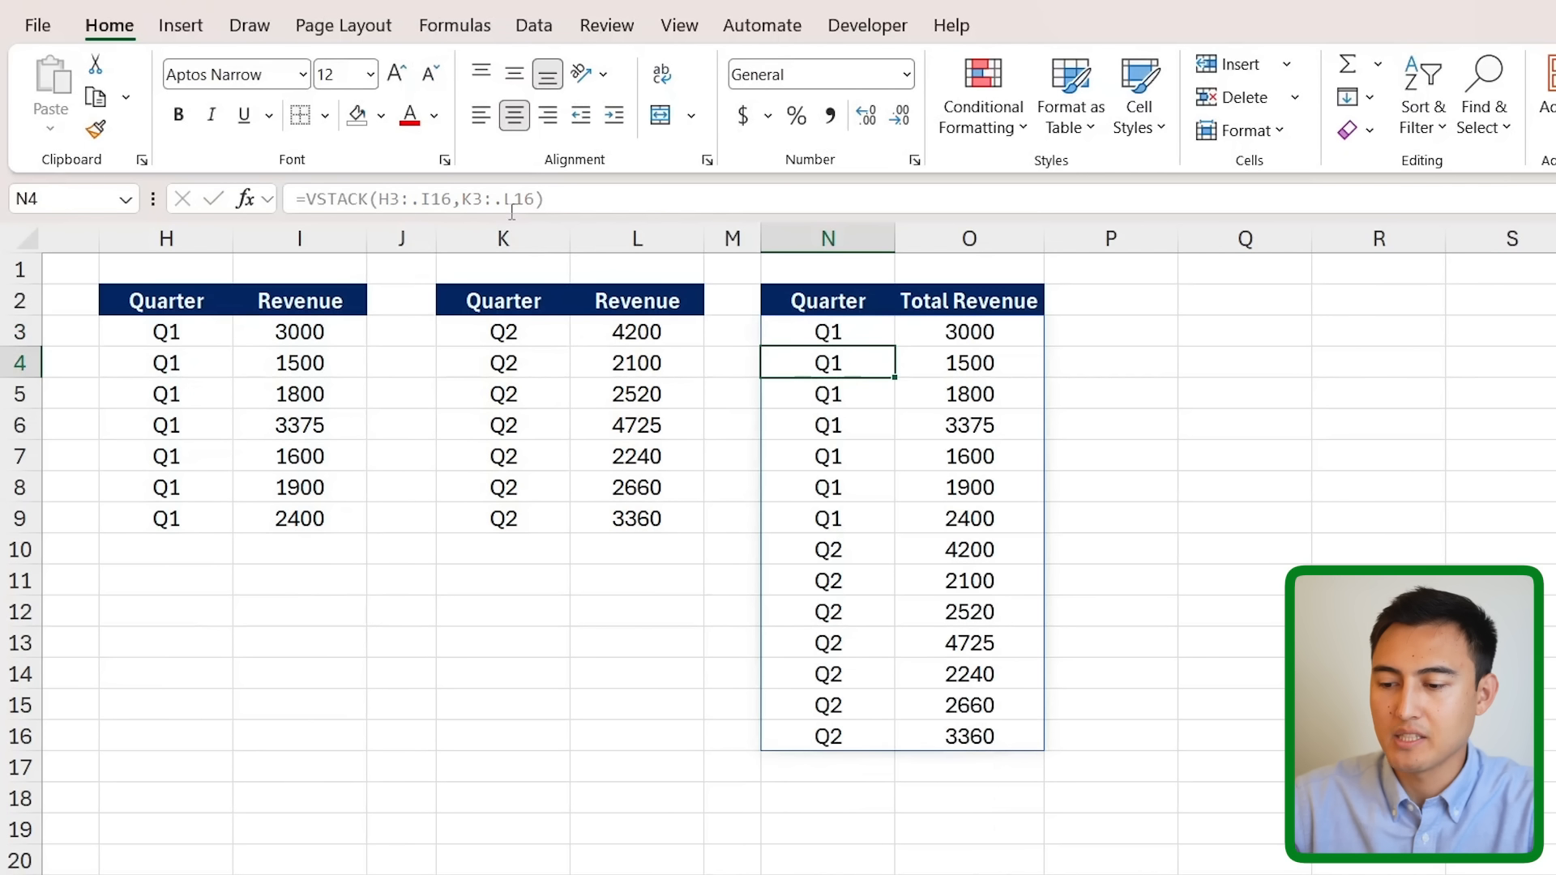
click(497, 556)
- Add a Q3 row with revenue 50 in K10:L10 below the Q2 table
text(Q3)
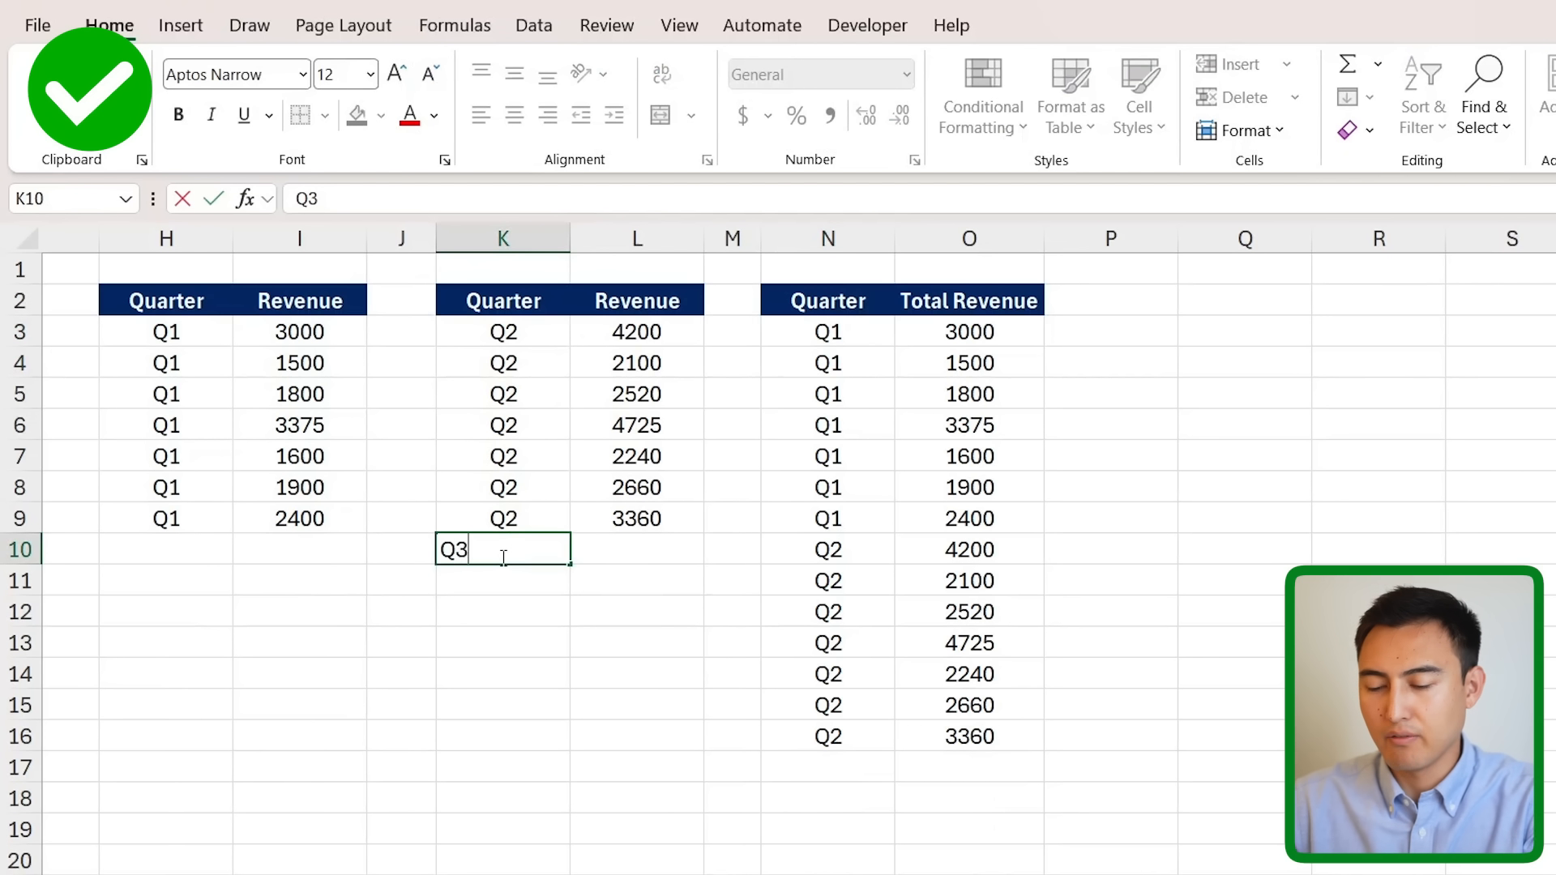
key(Return)
key(Up)
key(Right)
text(50)
key(Return)
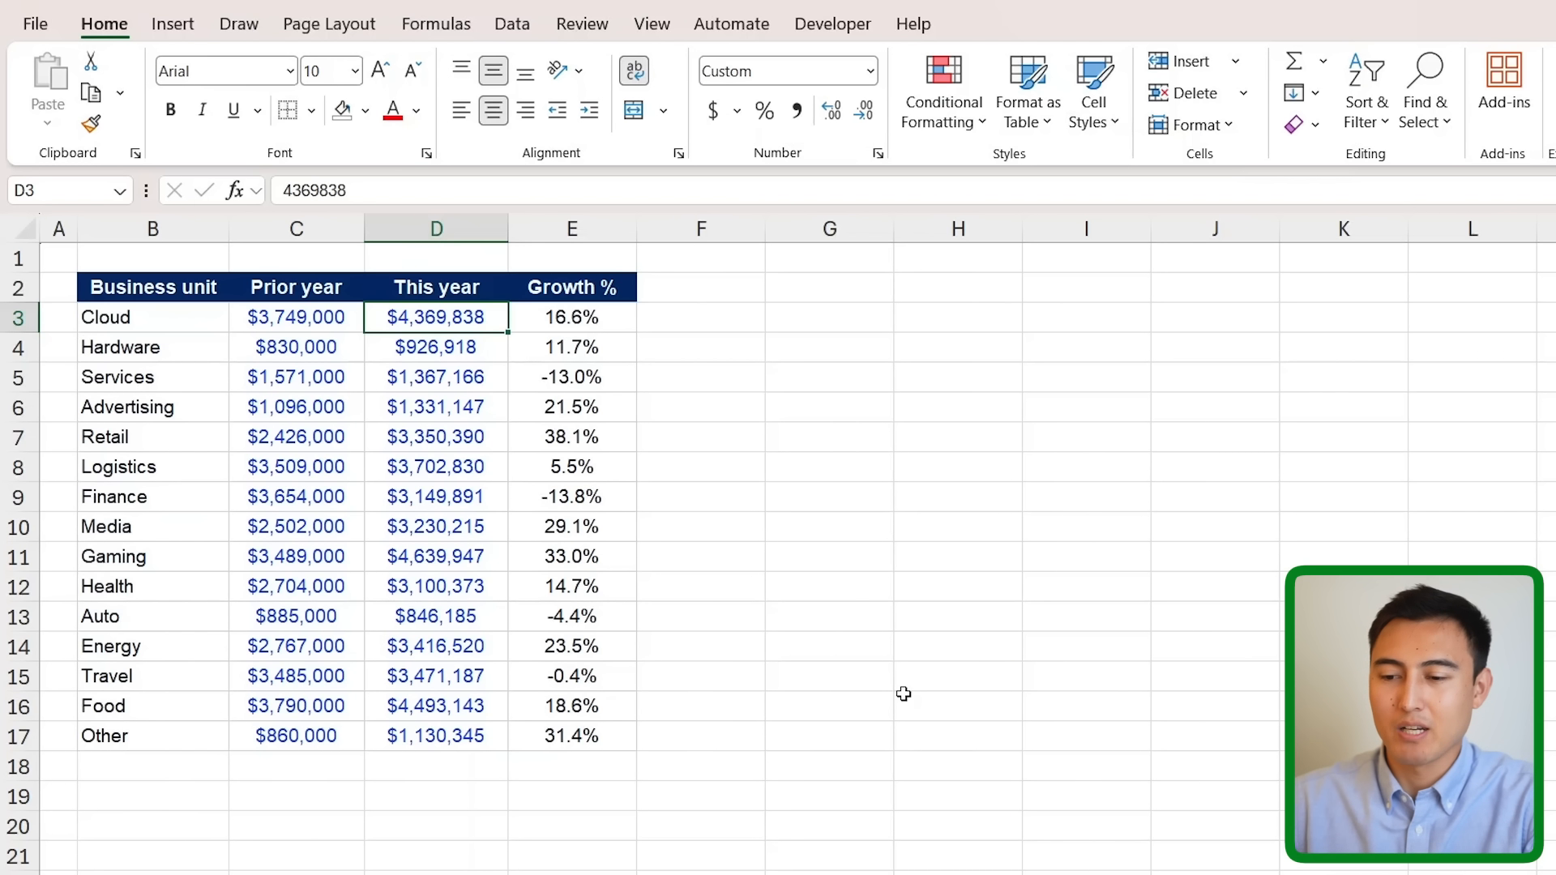
- Select the Growth % values E3:E17 and open Format Cells with Ctrl+1
drag(549, 314, 596, 683)
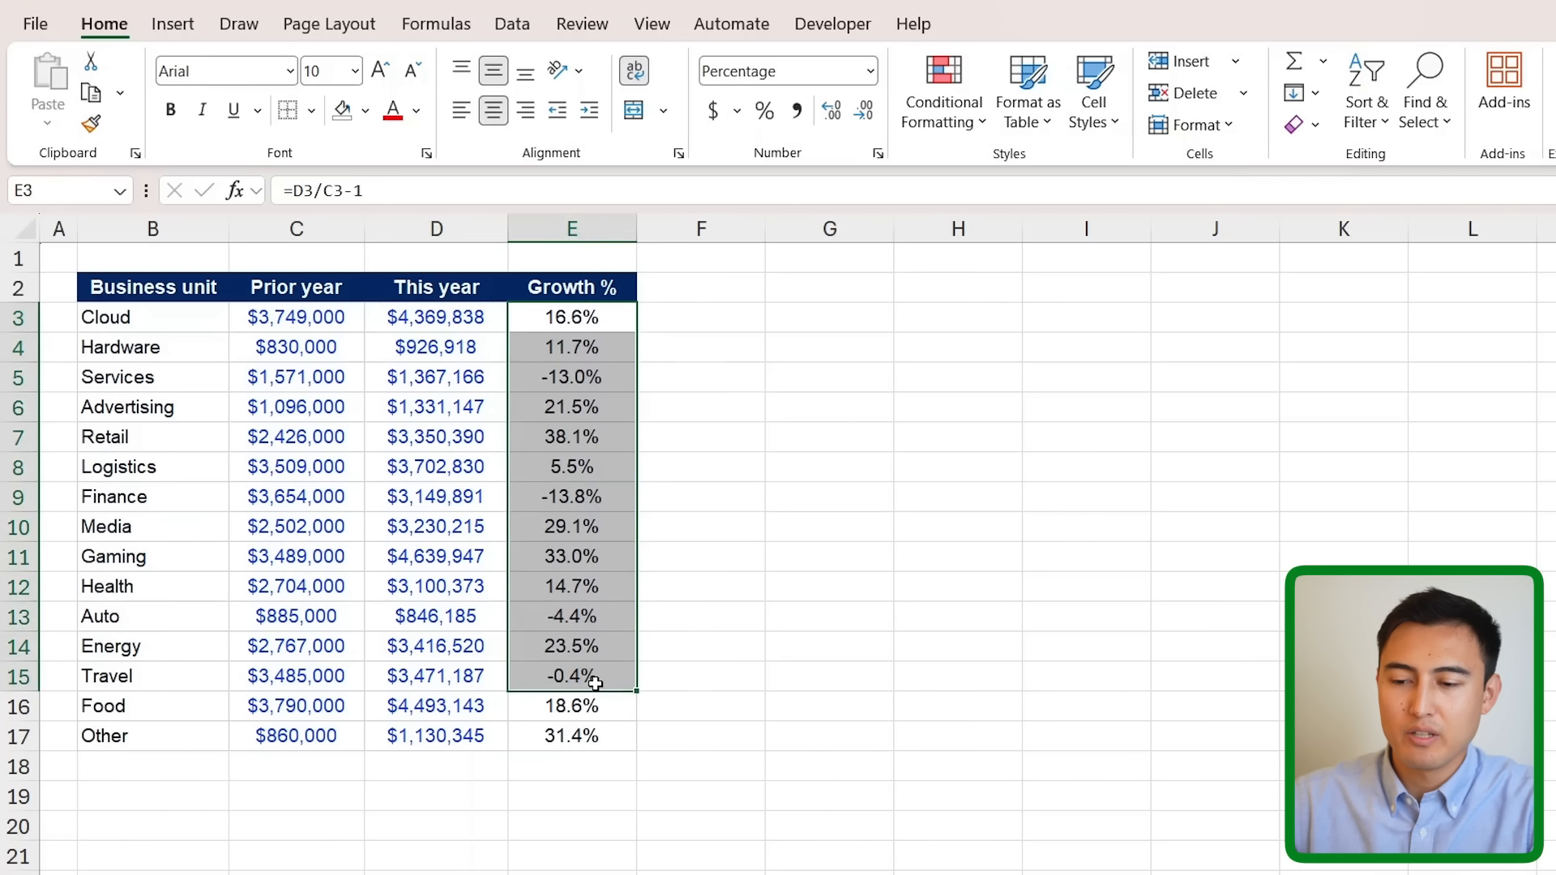
click(527, 377)
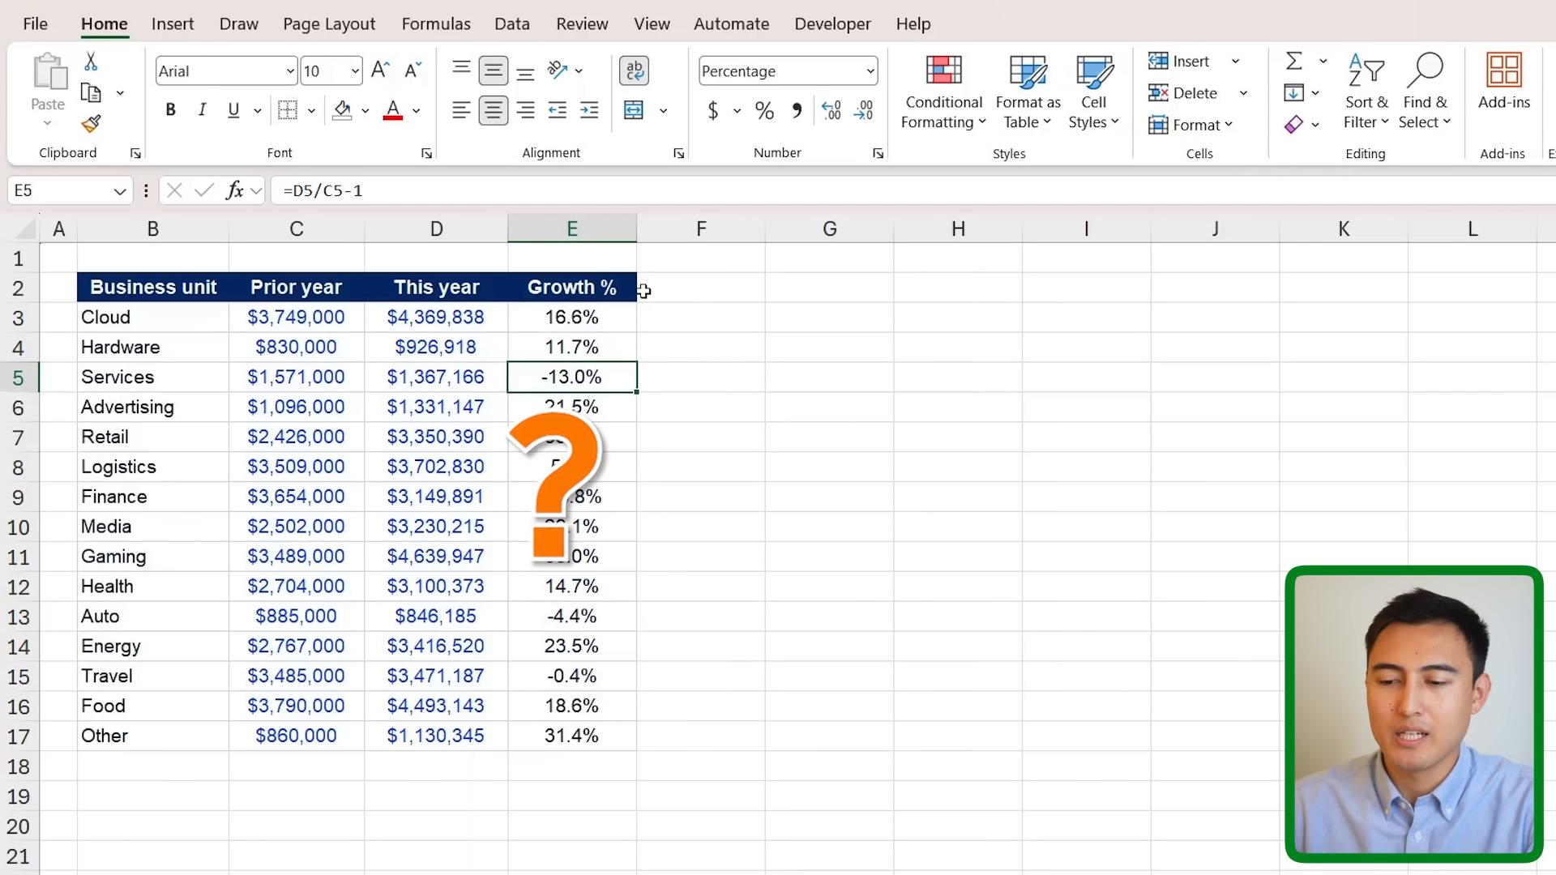
key(Up)
key(Up)
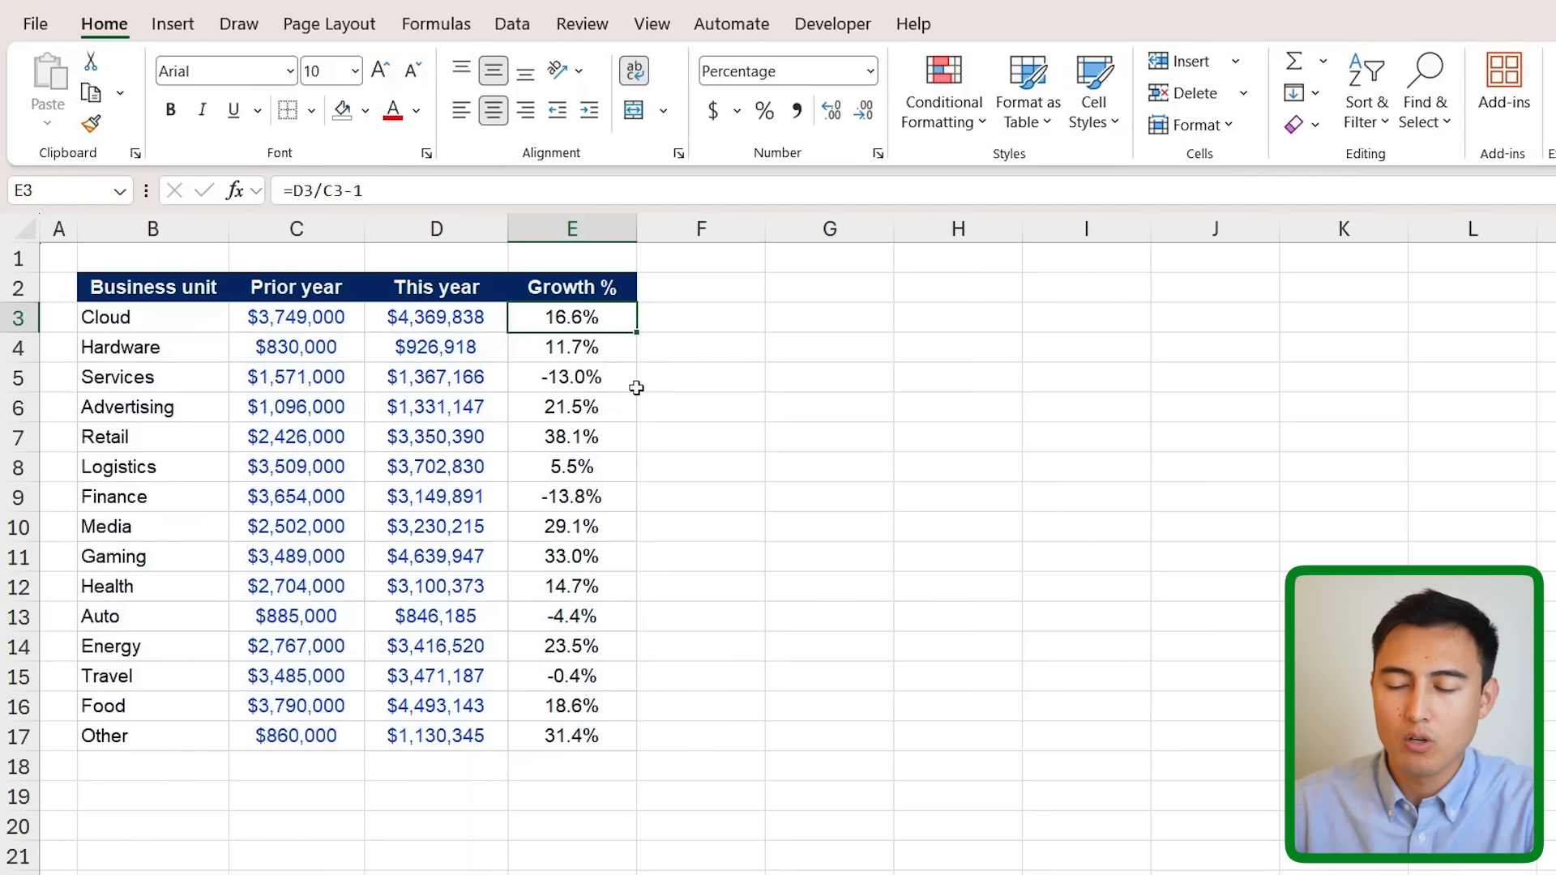
key(ctrl+shift+Down)
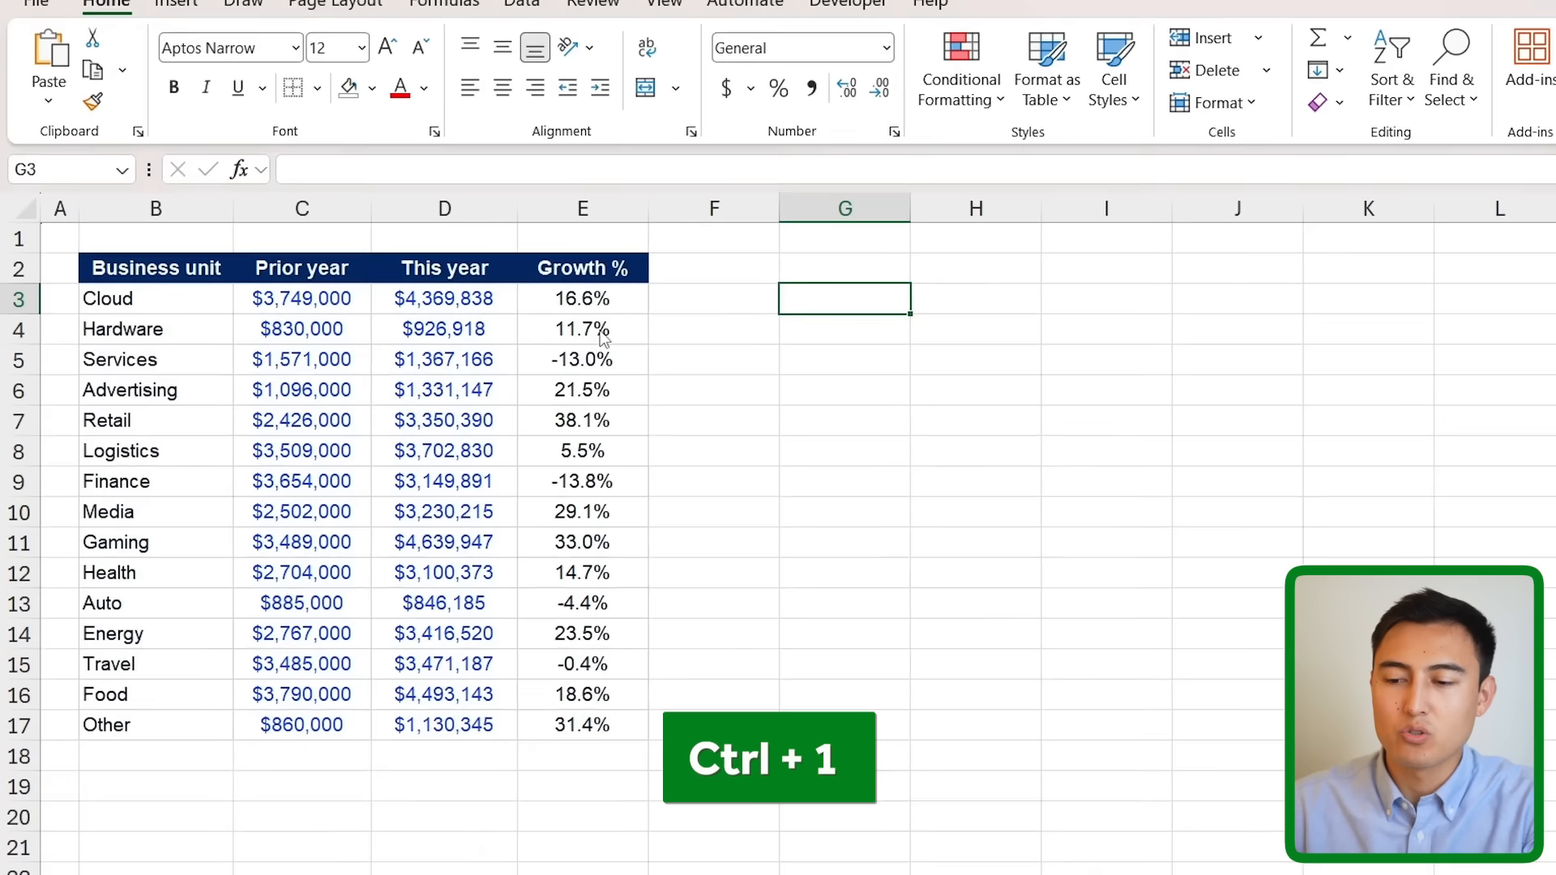
key(ctrl+1)
- Replace the 0.00 custom code with the pasted green/red arrow format and apply it
key(Down)
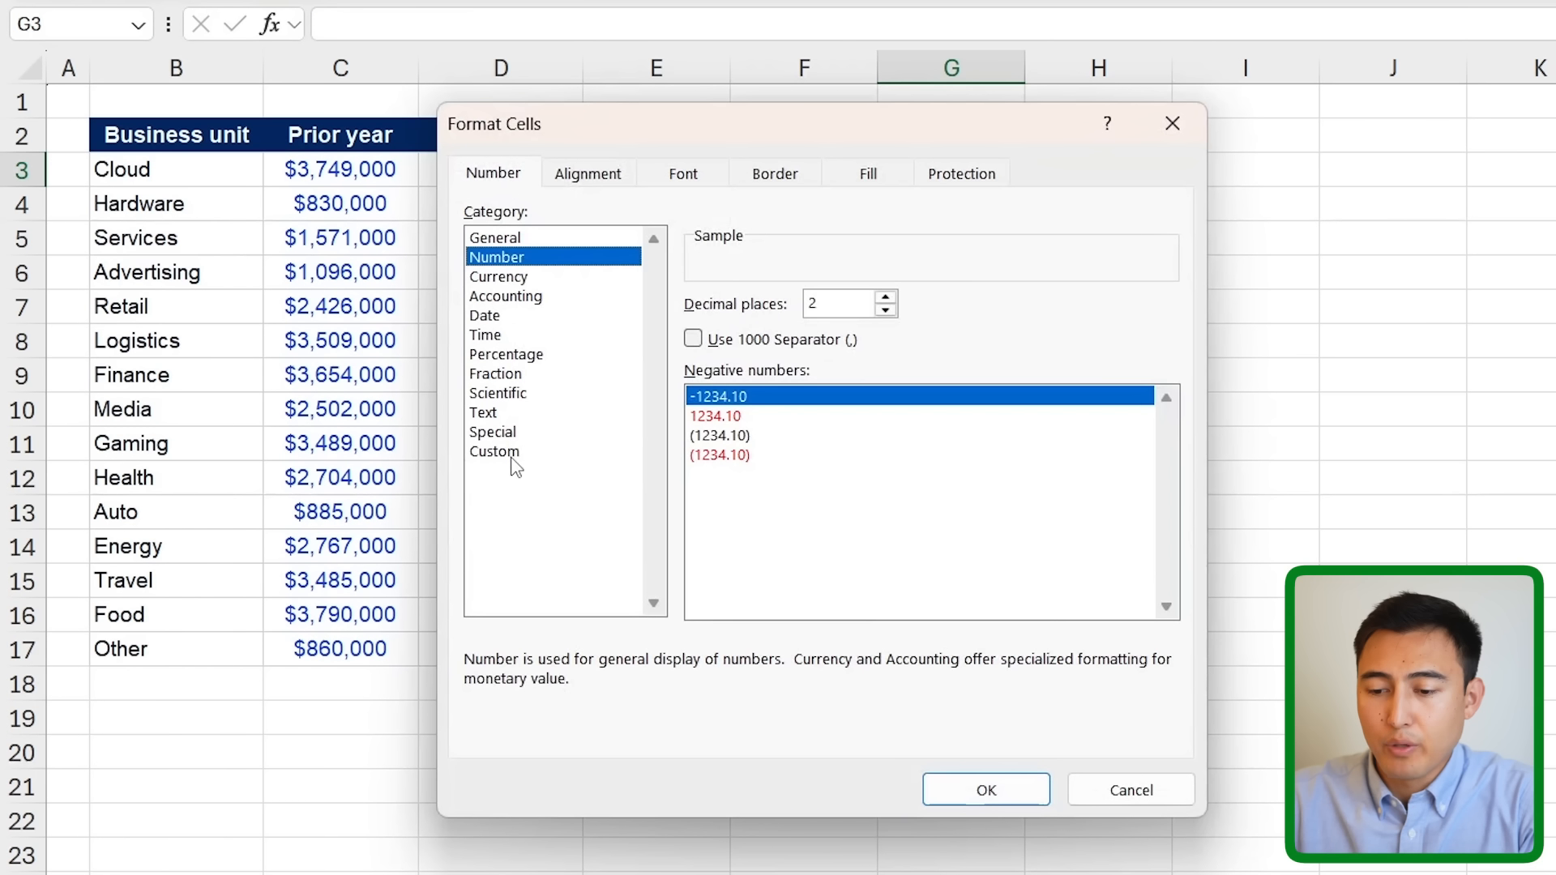
click(511, 454)
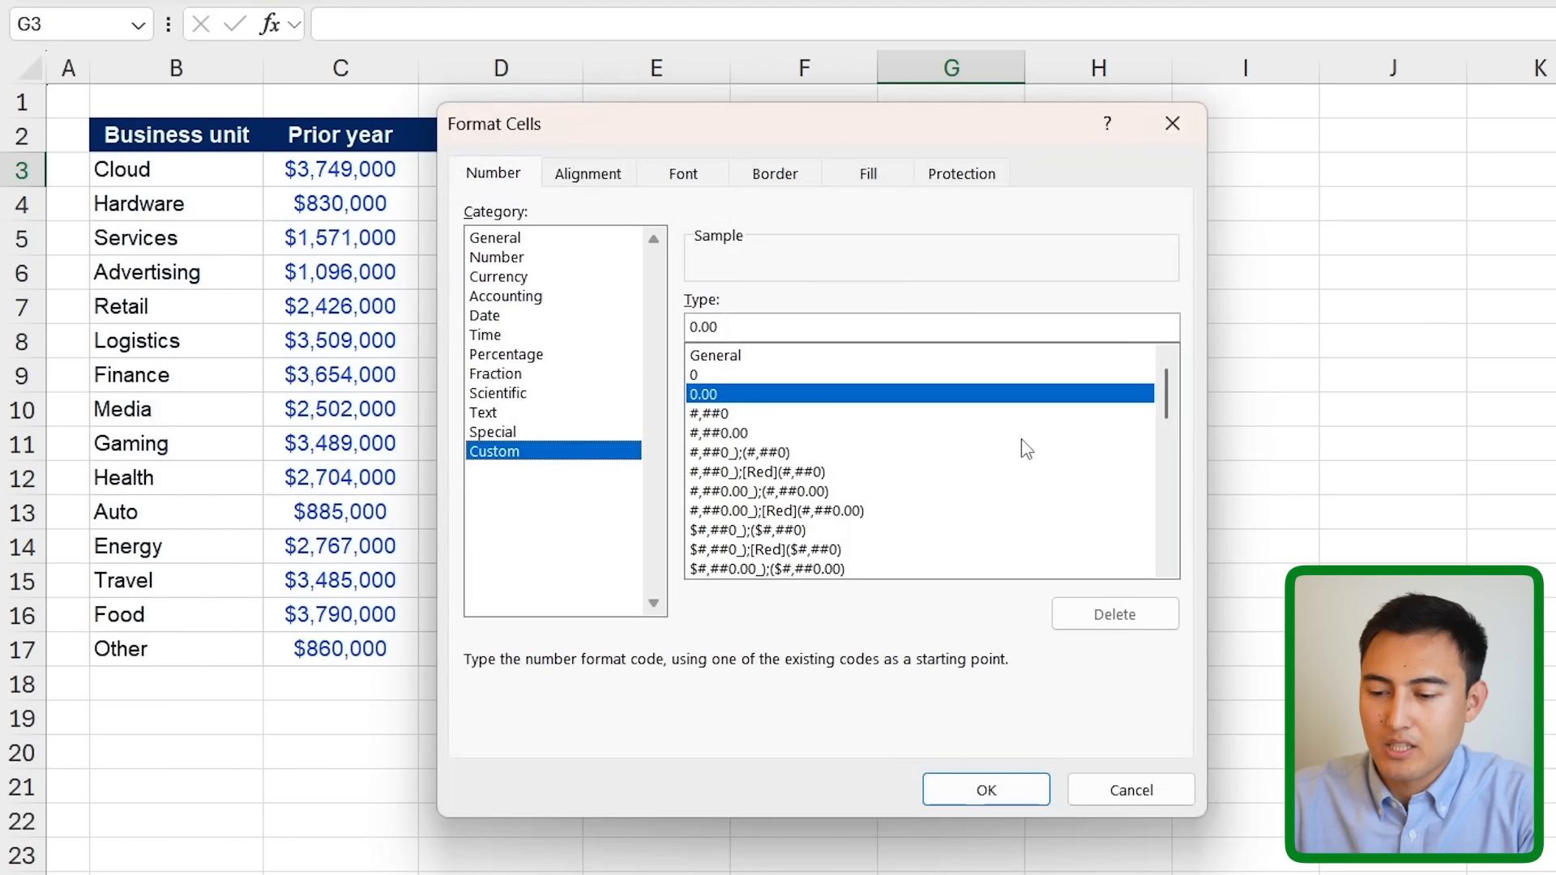
drag(1165, 398, 1149, 595)
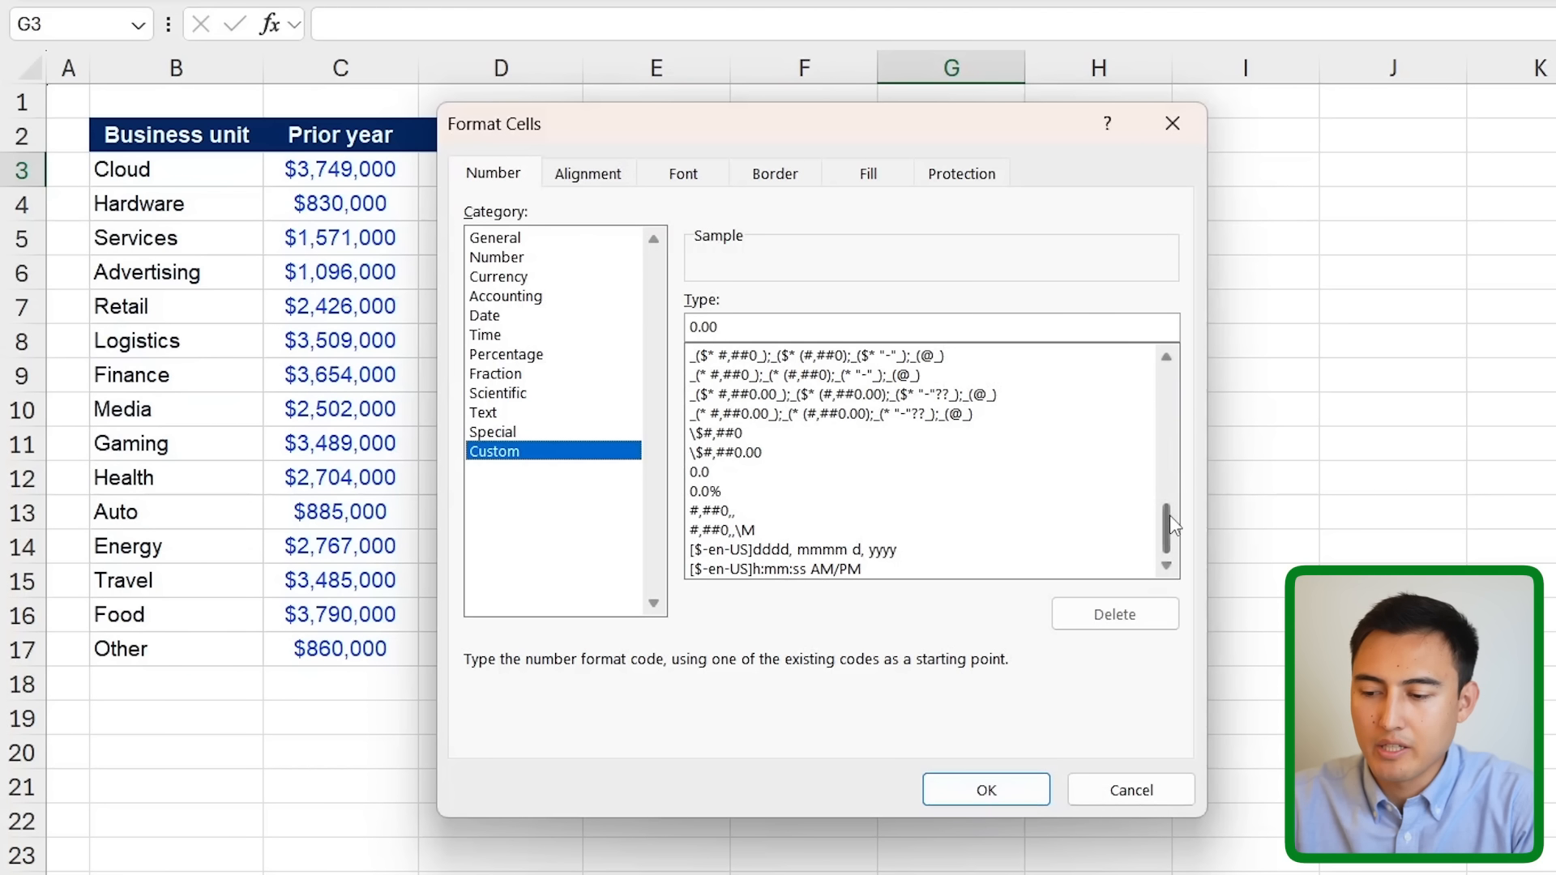
drag(1169, 513, 1178, 346)
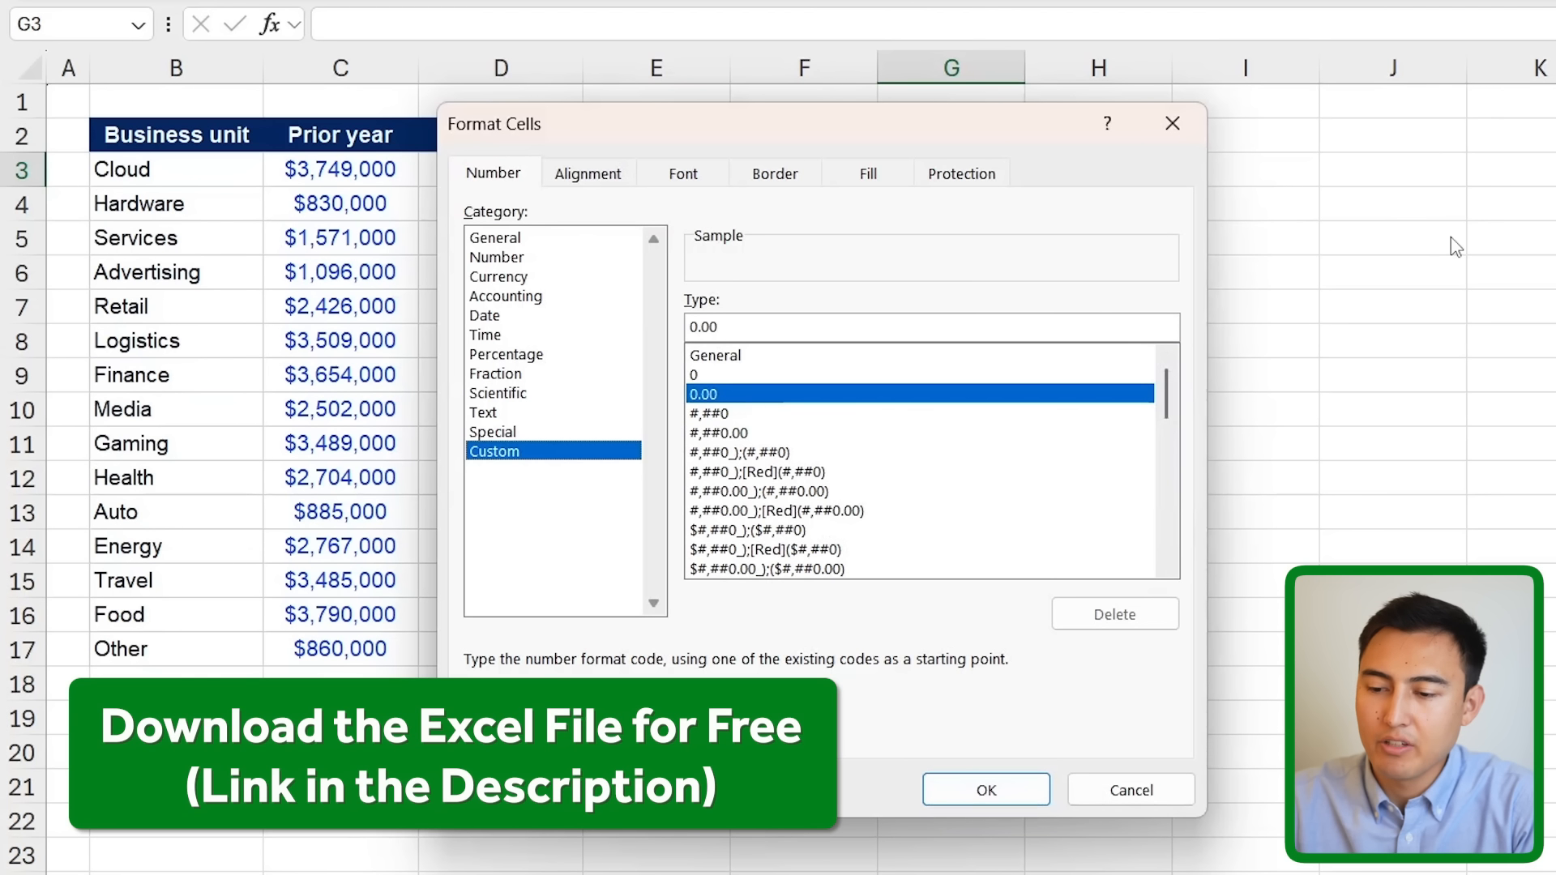
drag(747, 331, 617, 316)
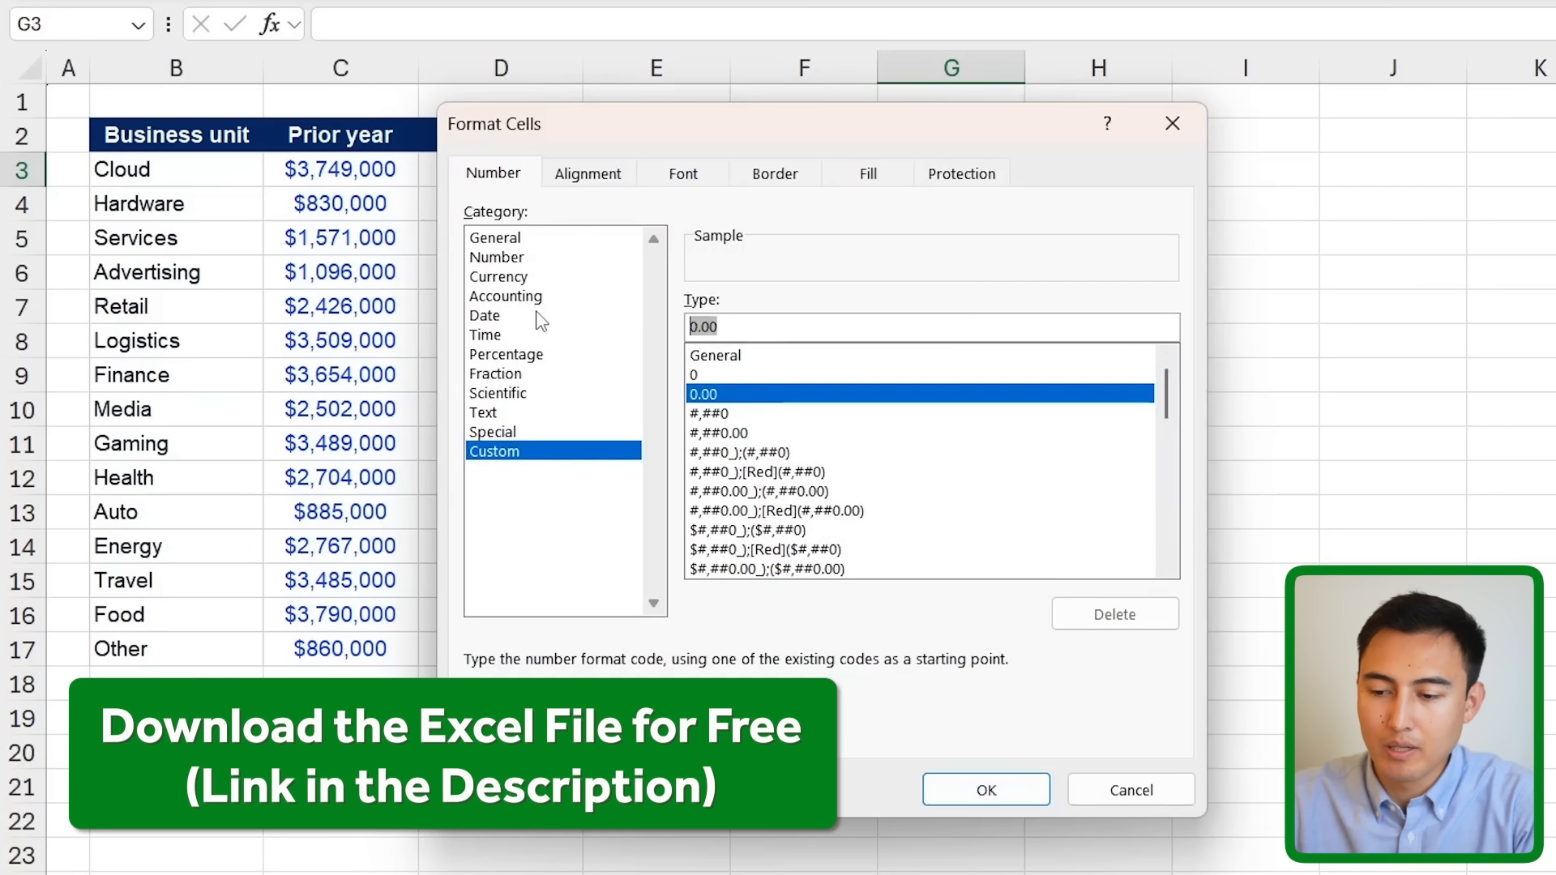
key(ctrl+v)
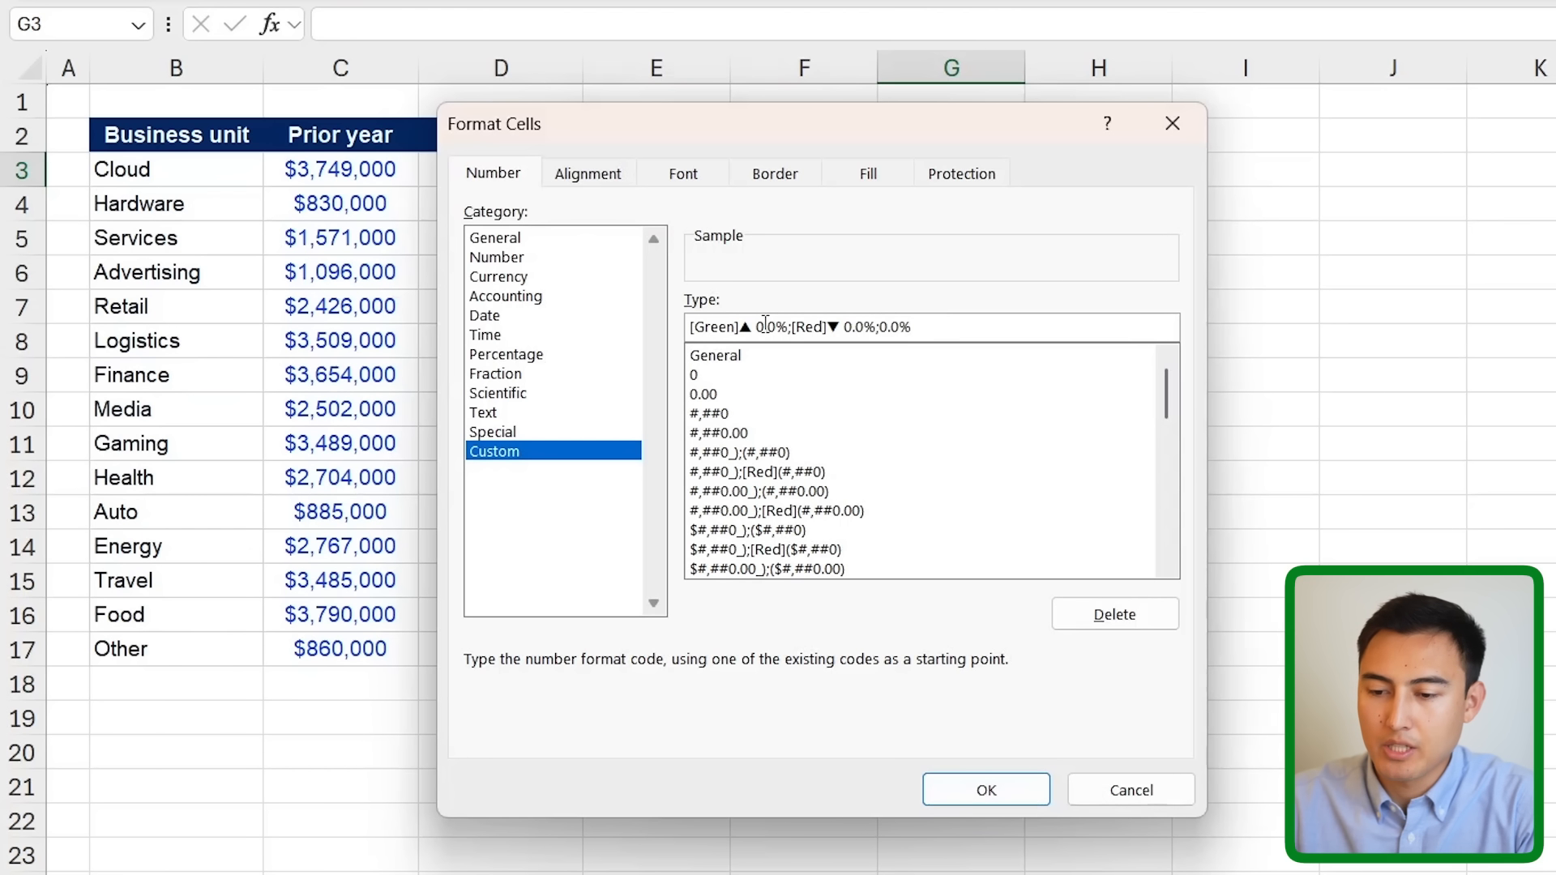
key(Return)
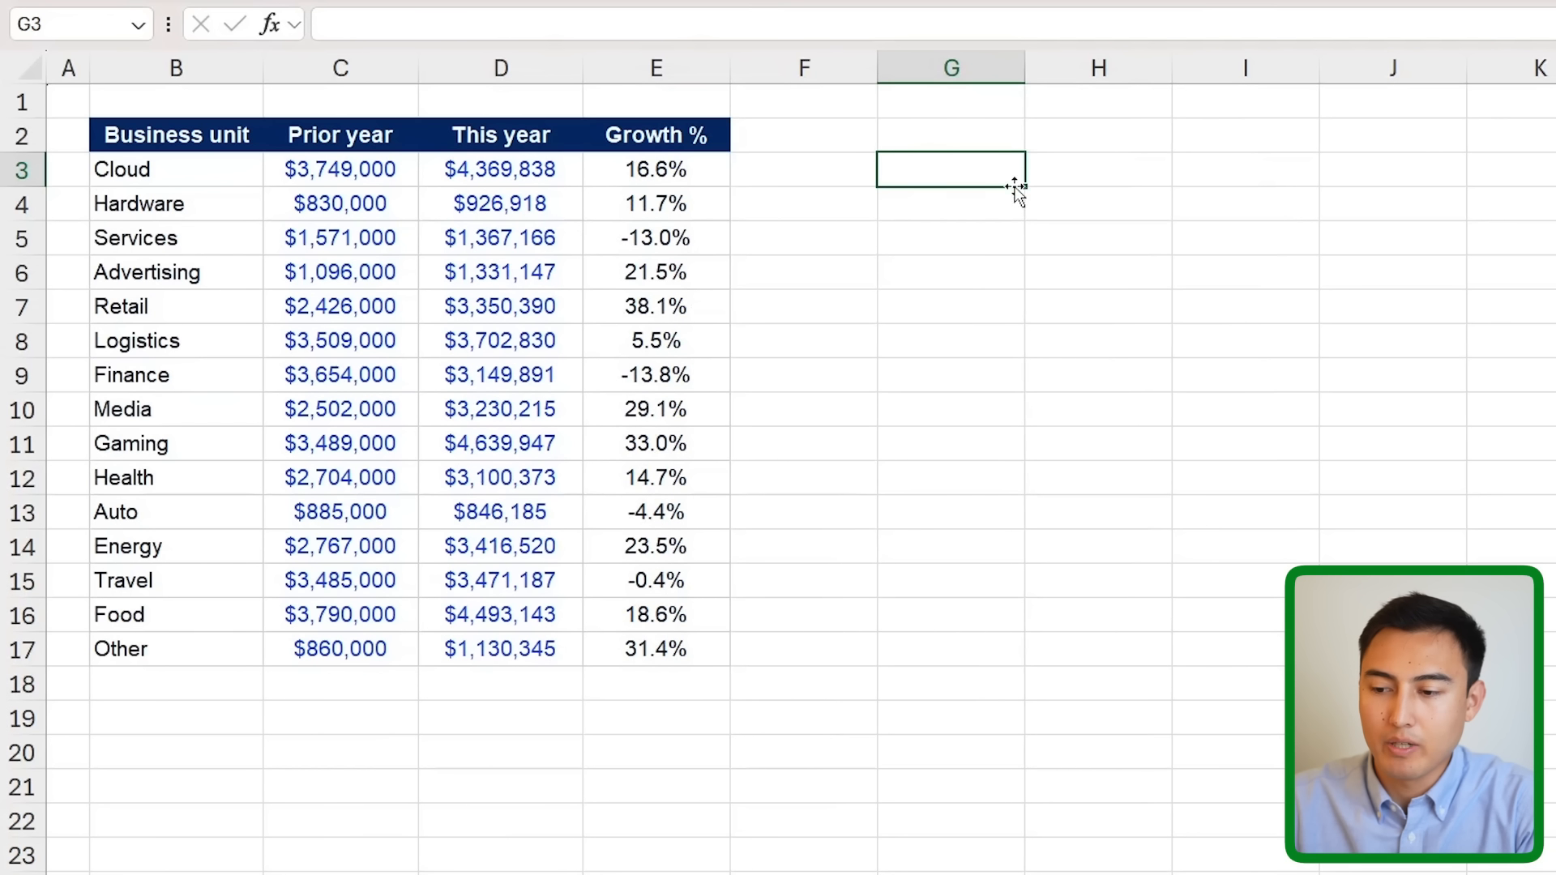
key(Left)
key(Left)
key(ctrl+shift+Down)
- Apply the custom [Green]▲/[Red]▼ arrow format to the Growth % column
key(ctrl+1)
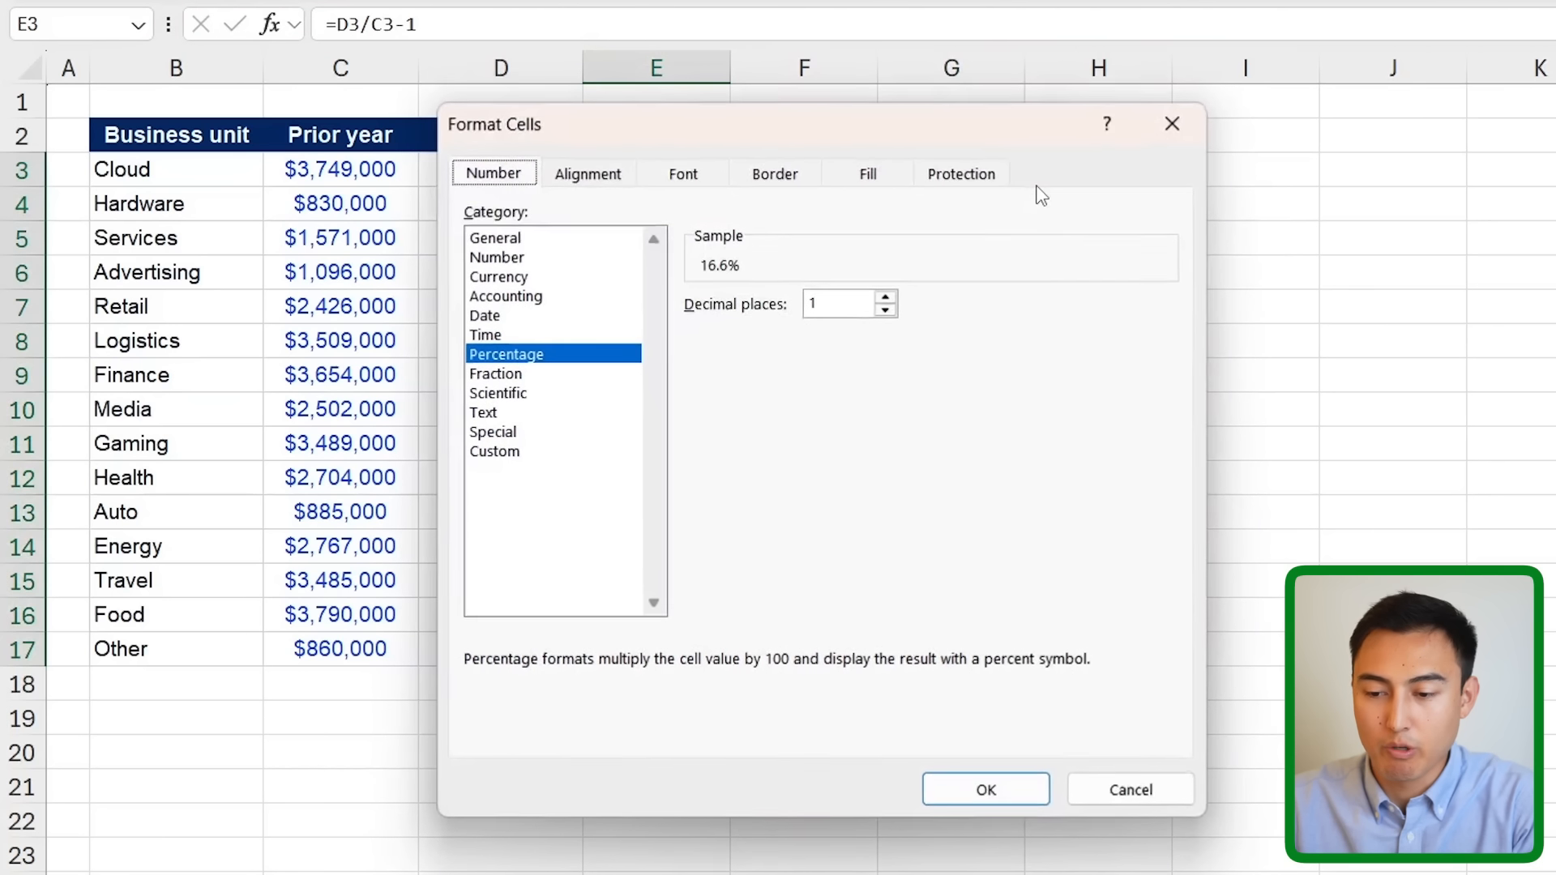
click(517, 456)
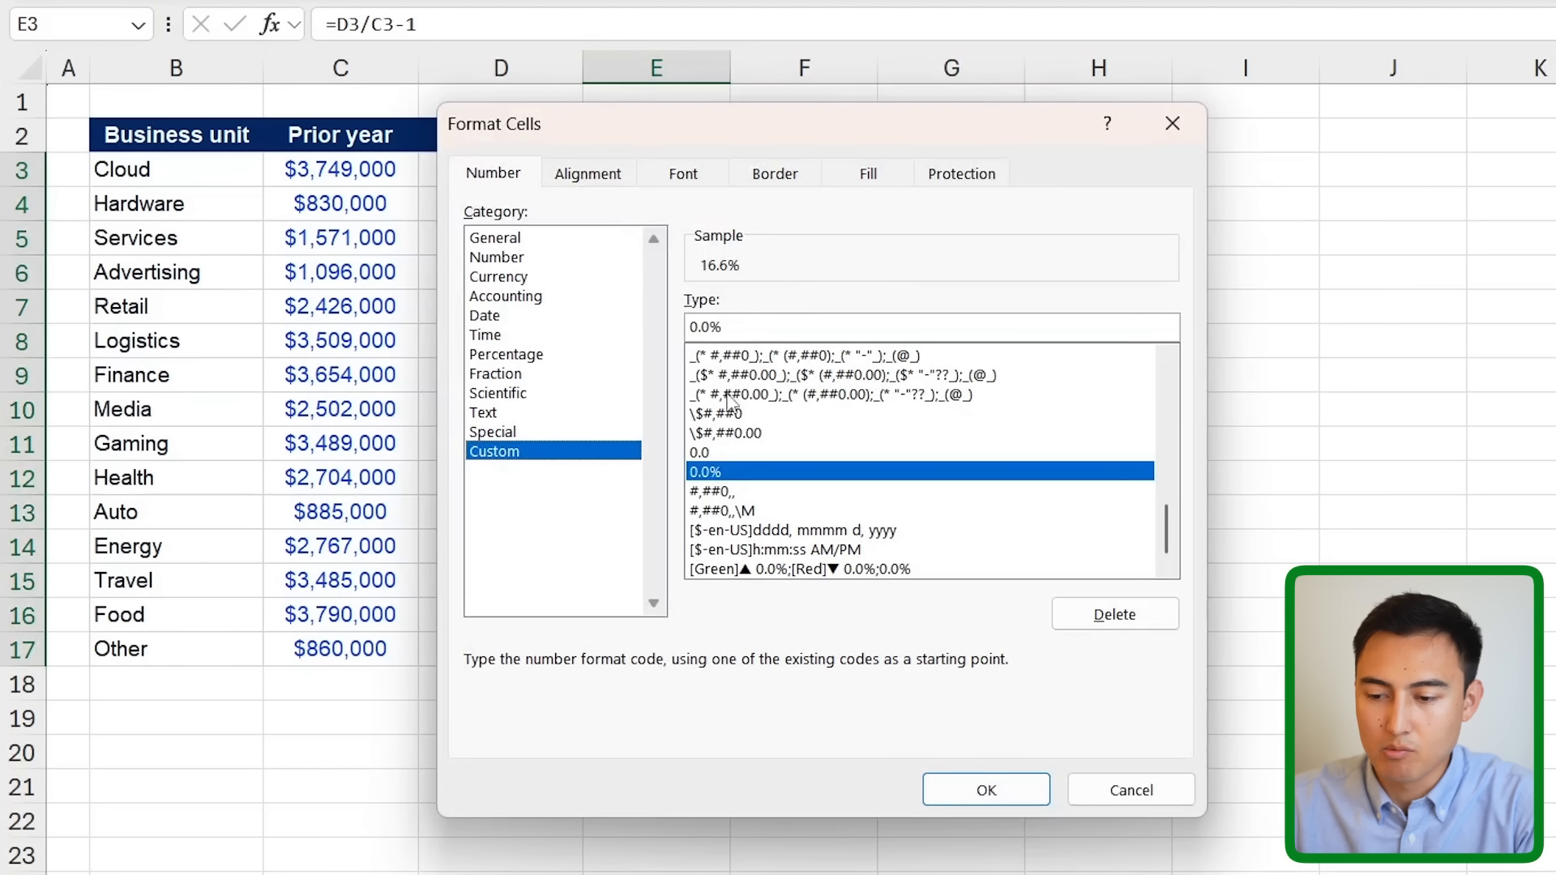
click(837, 569)
key(Return)
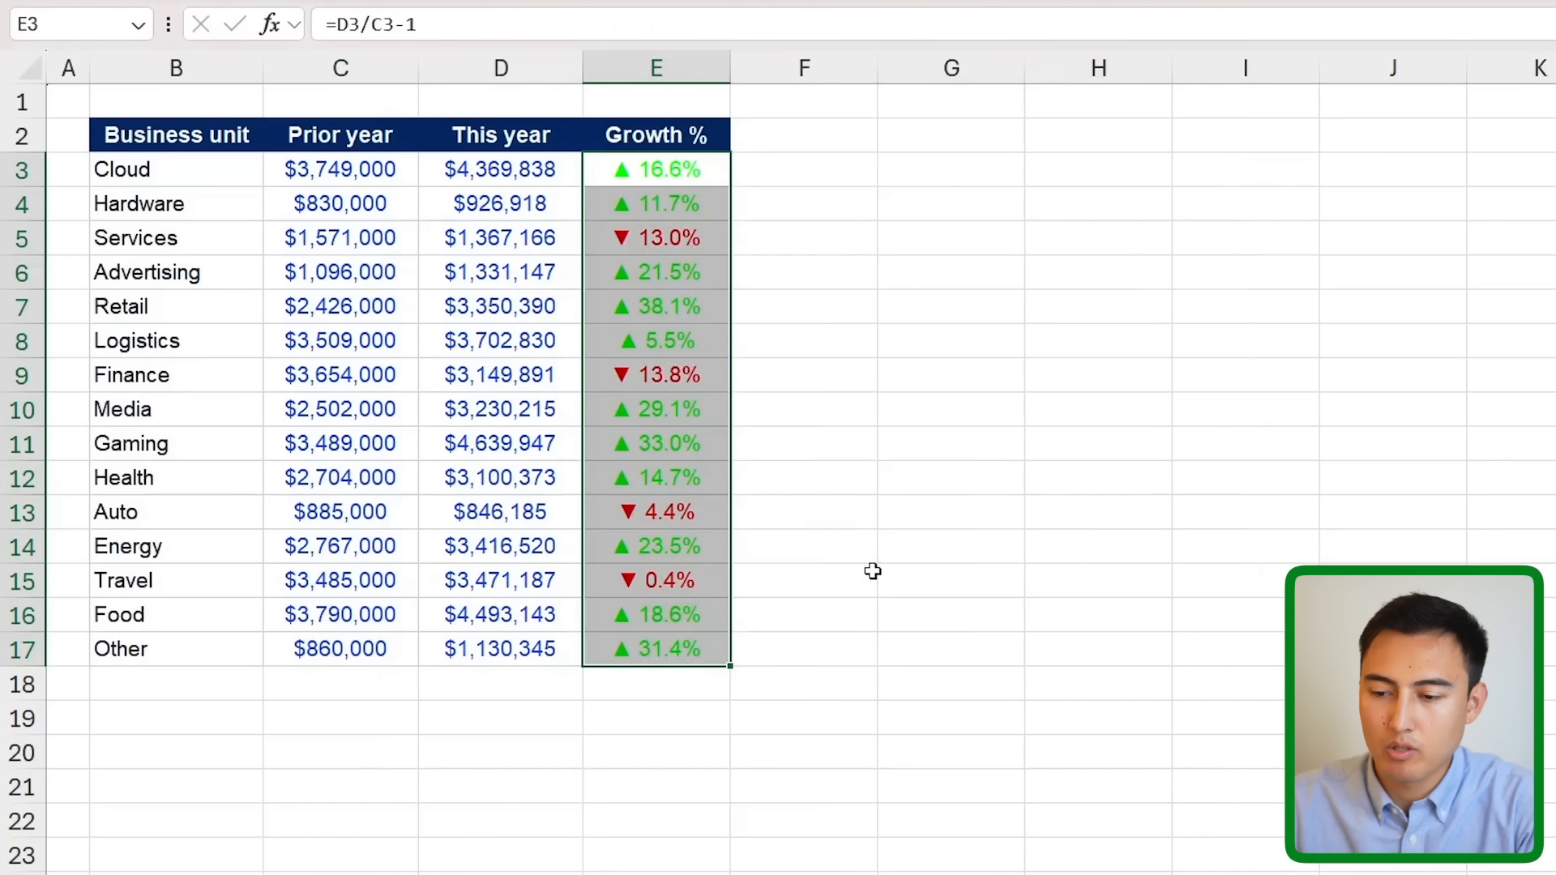
- Delete [Green] from the format code so rises show a black ▲ and declines a red ▼
key(Down)
key(Up)
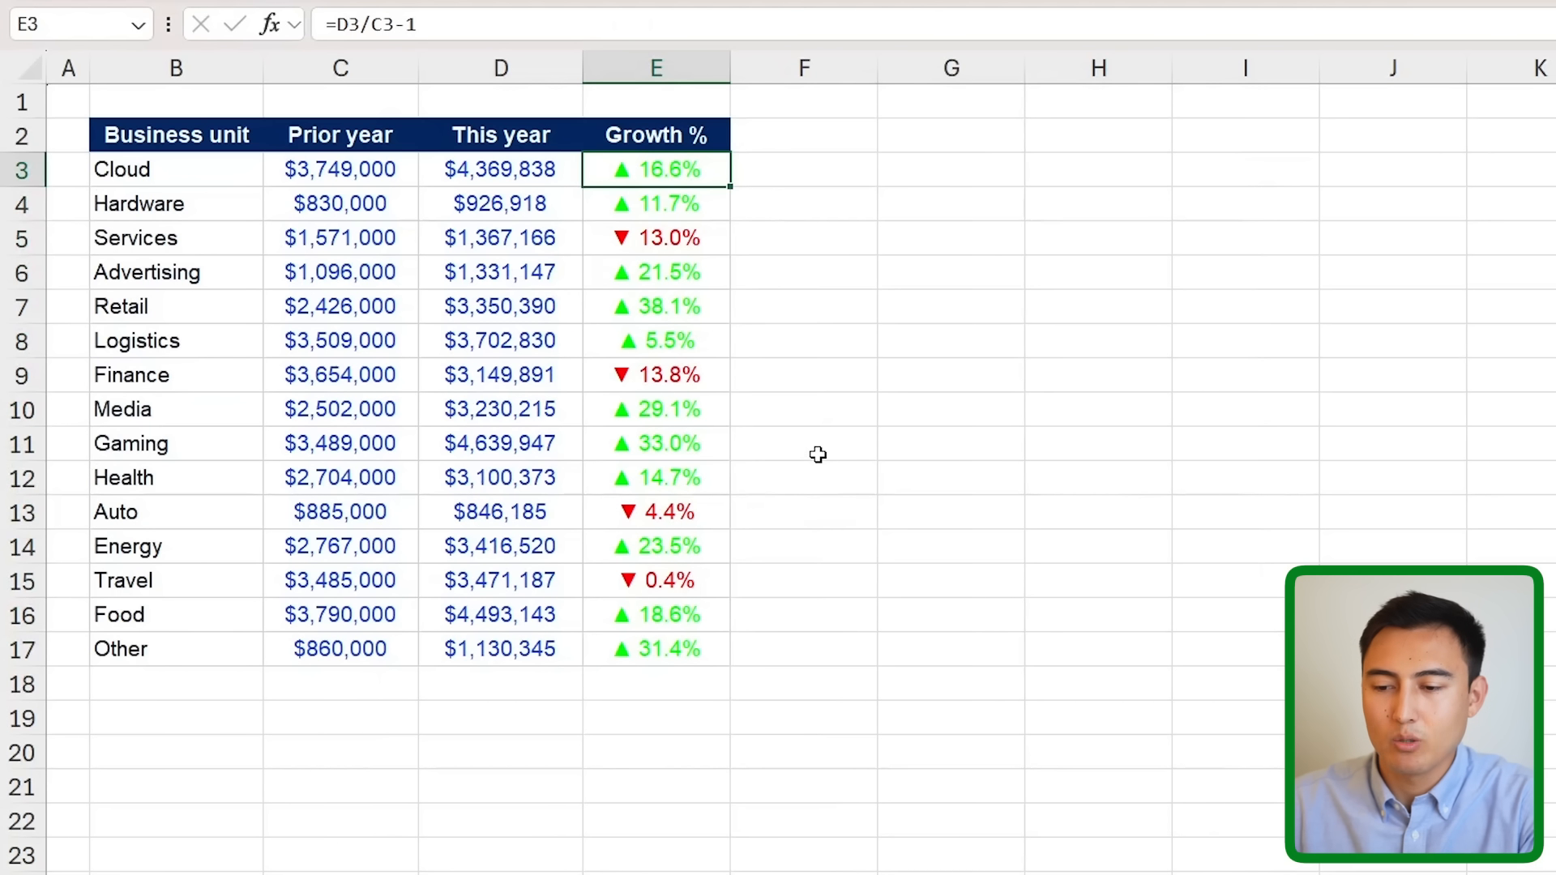
key(ctrl+shift+Down)
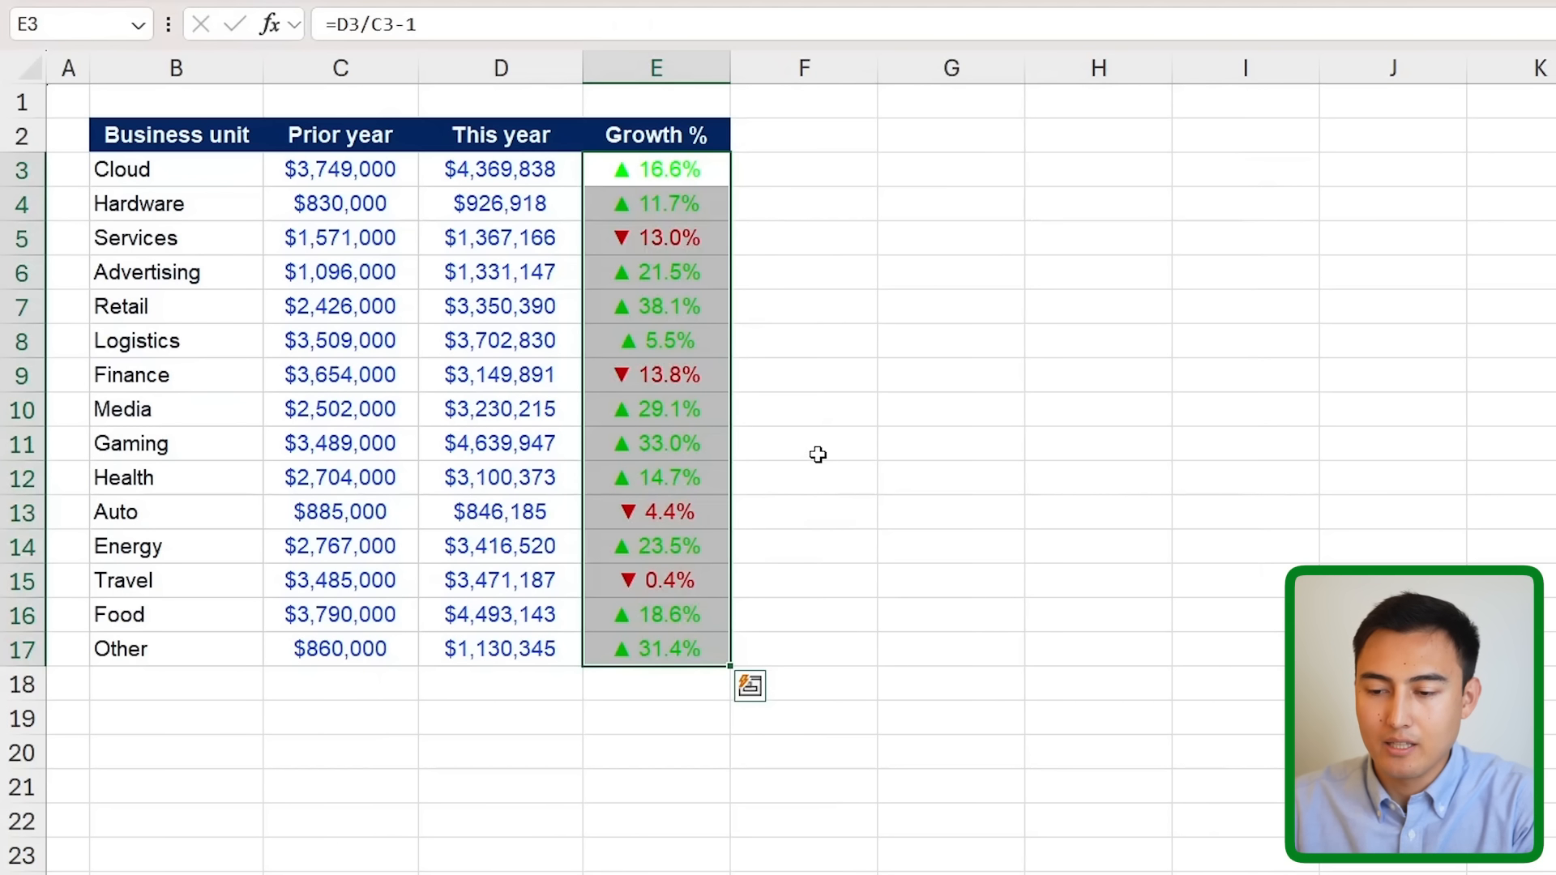
key(ctrl+1)
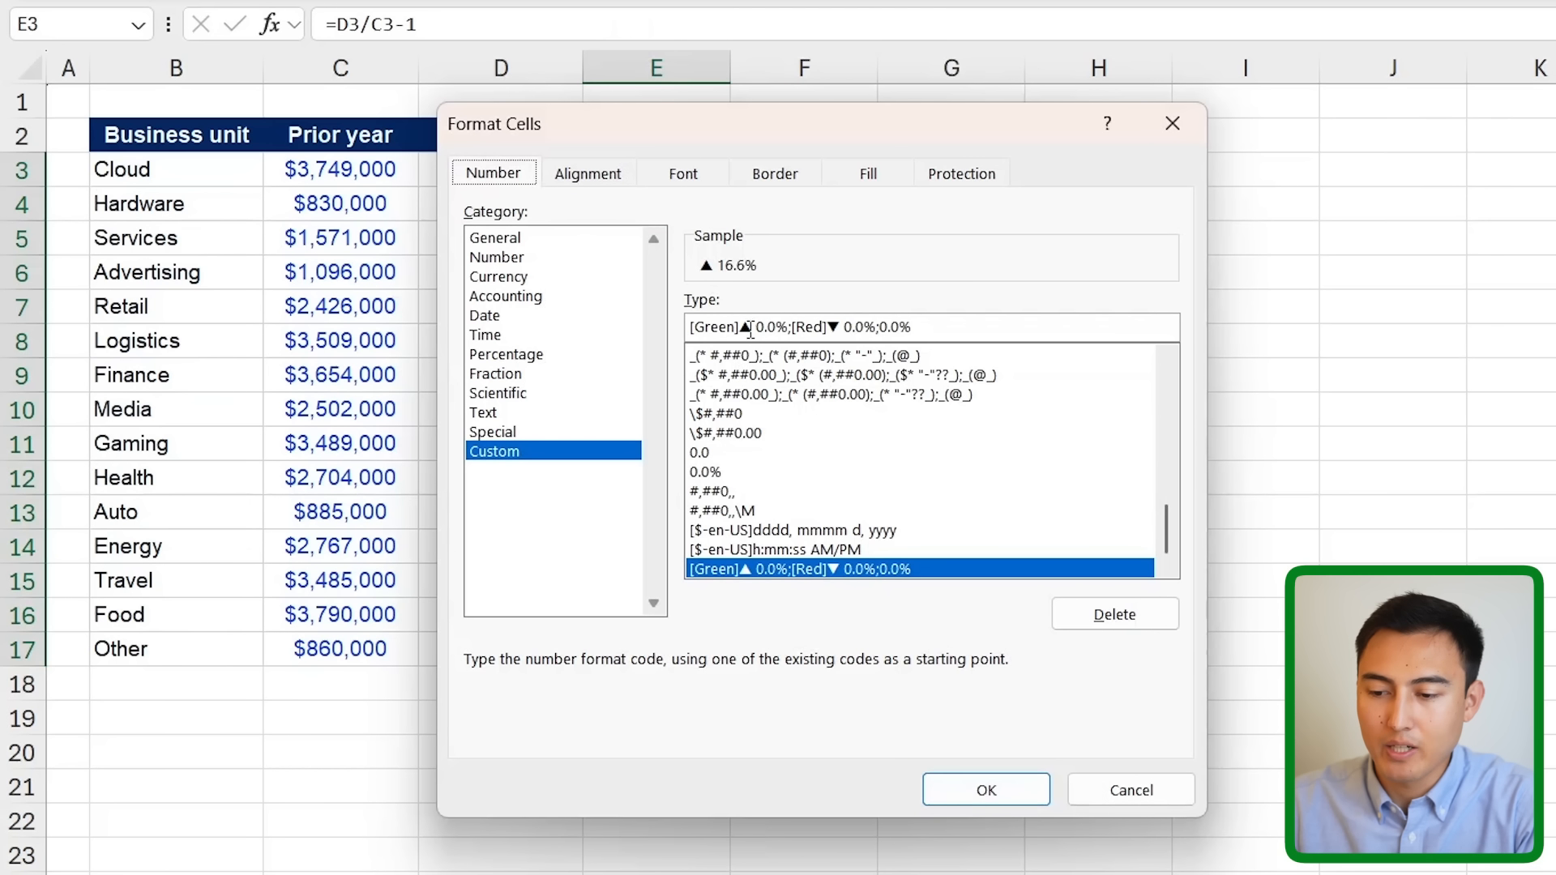
drag(742, 331, 672, 330)
key(BackSpace)
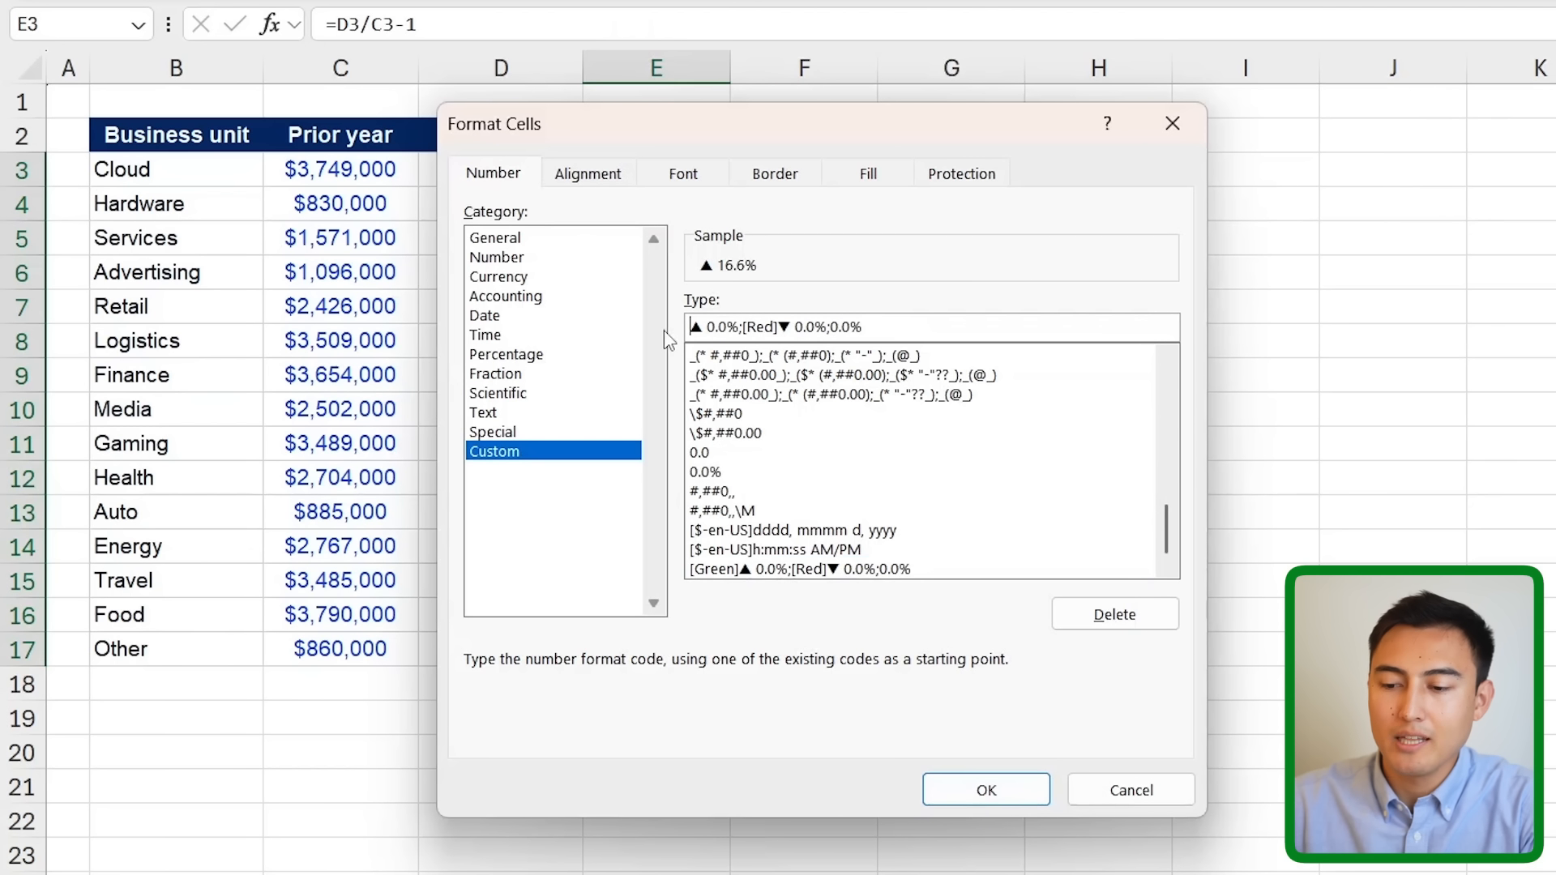
key(Return)
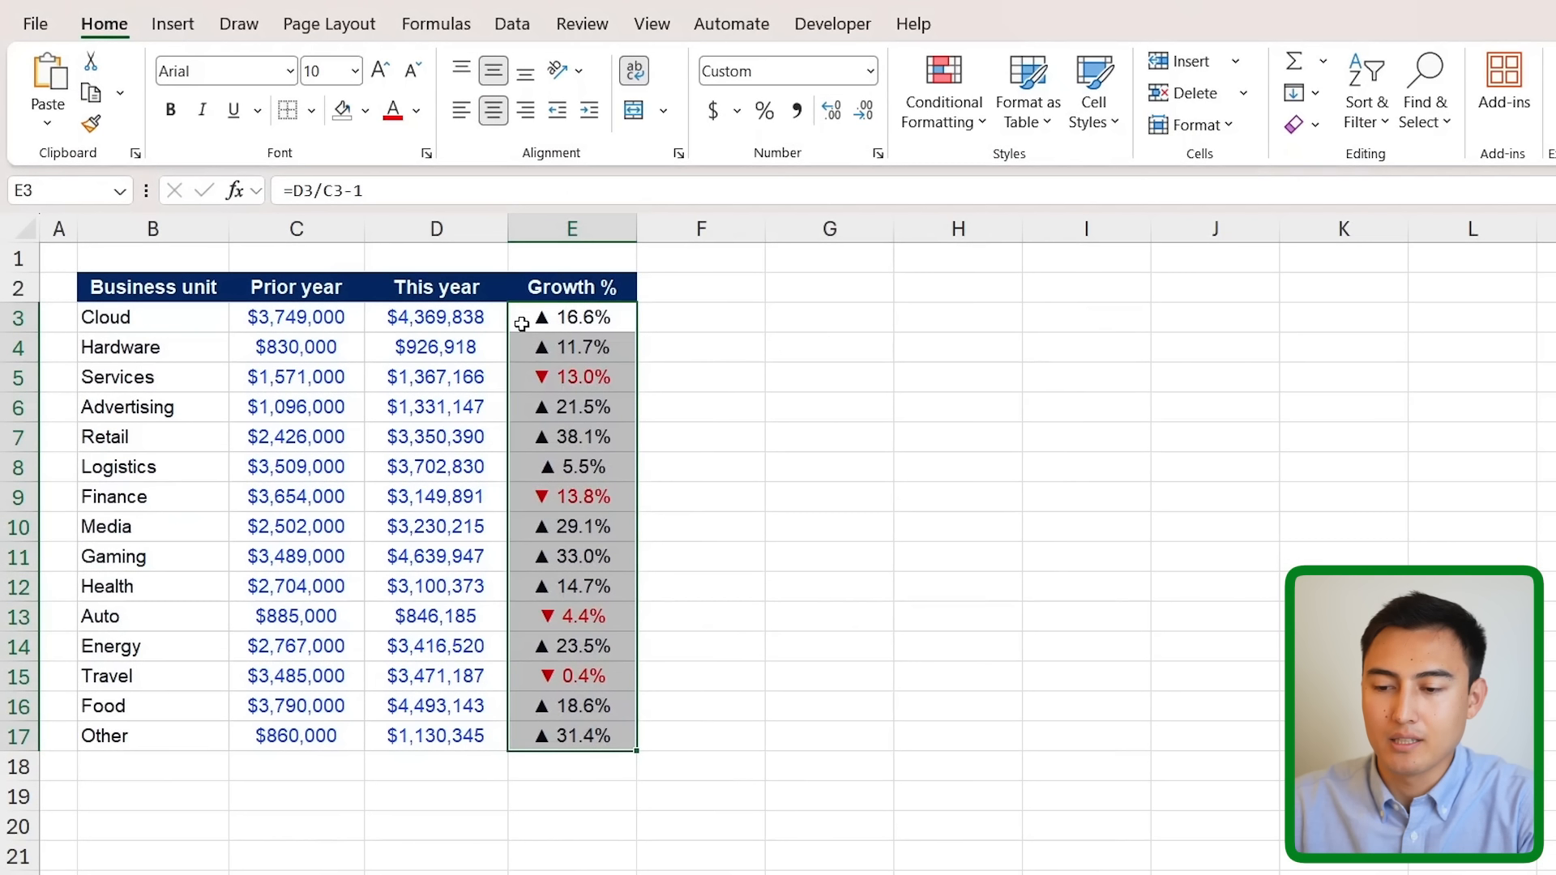
- Inspect the growth formulas in E5 and E3, then browse the Conditional Formatting icon sets
click(602, 192)
click(552, 378)
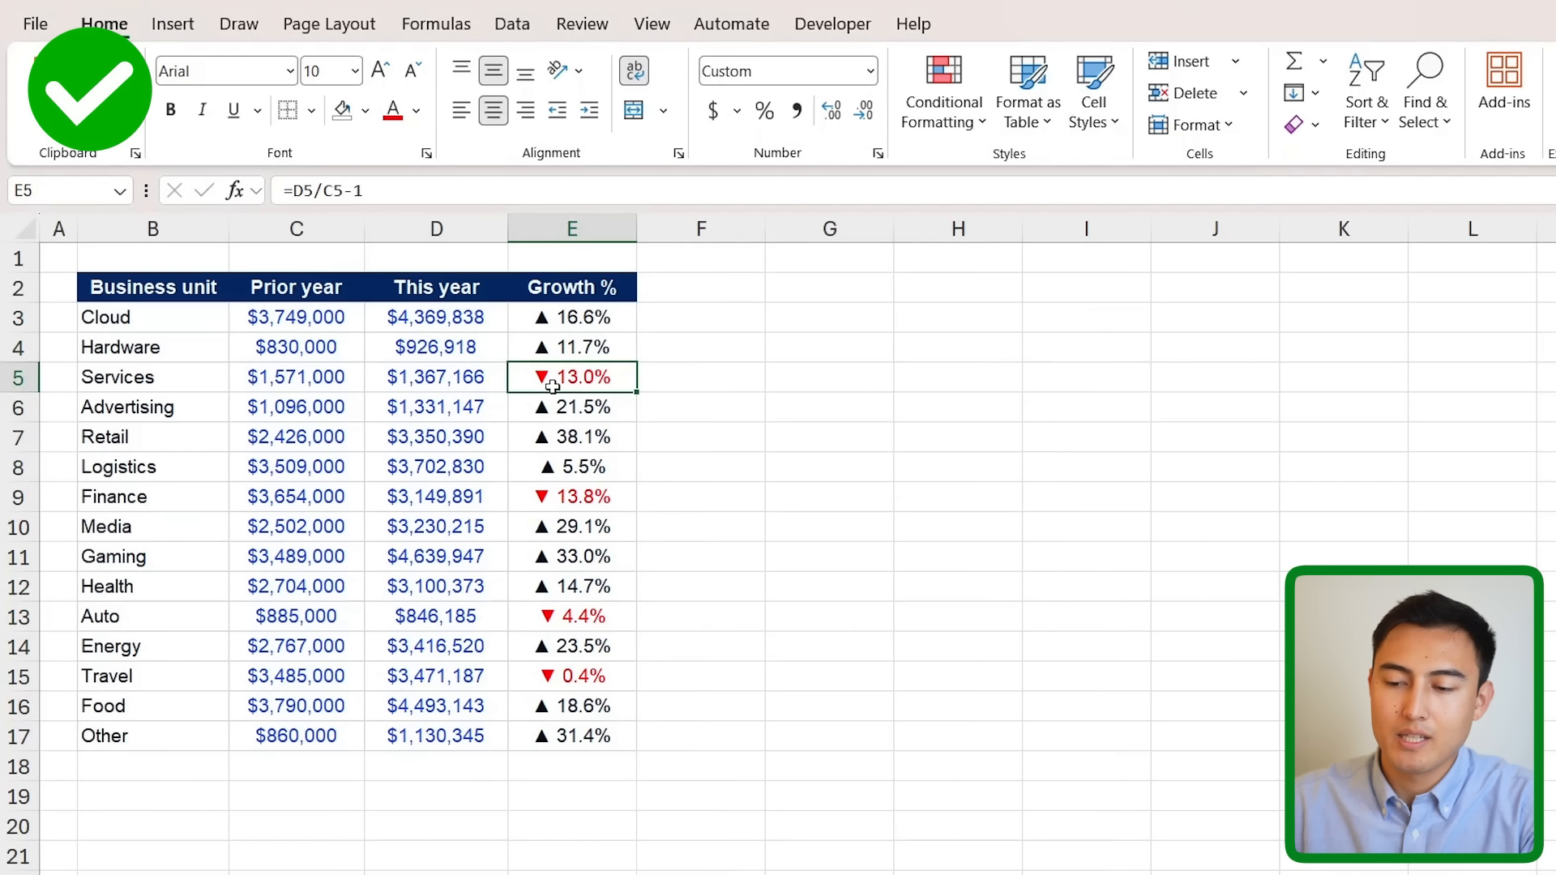
click(547, 325)
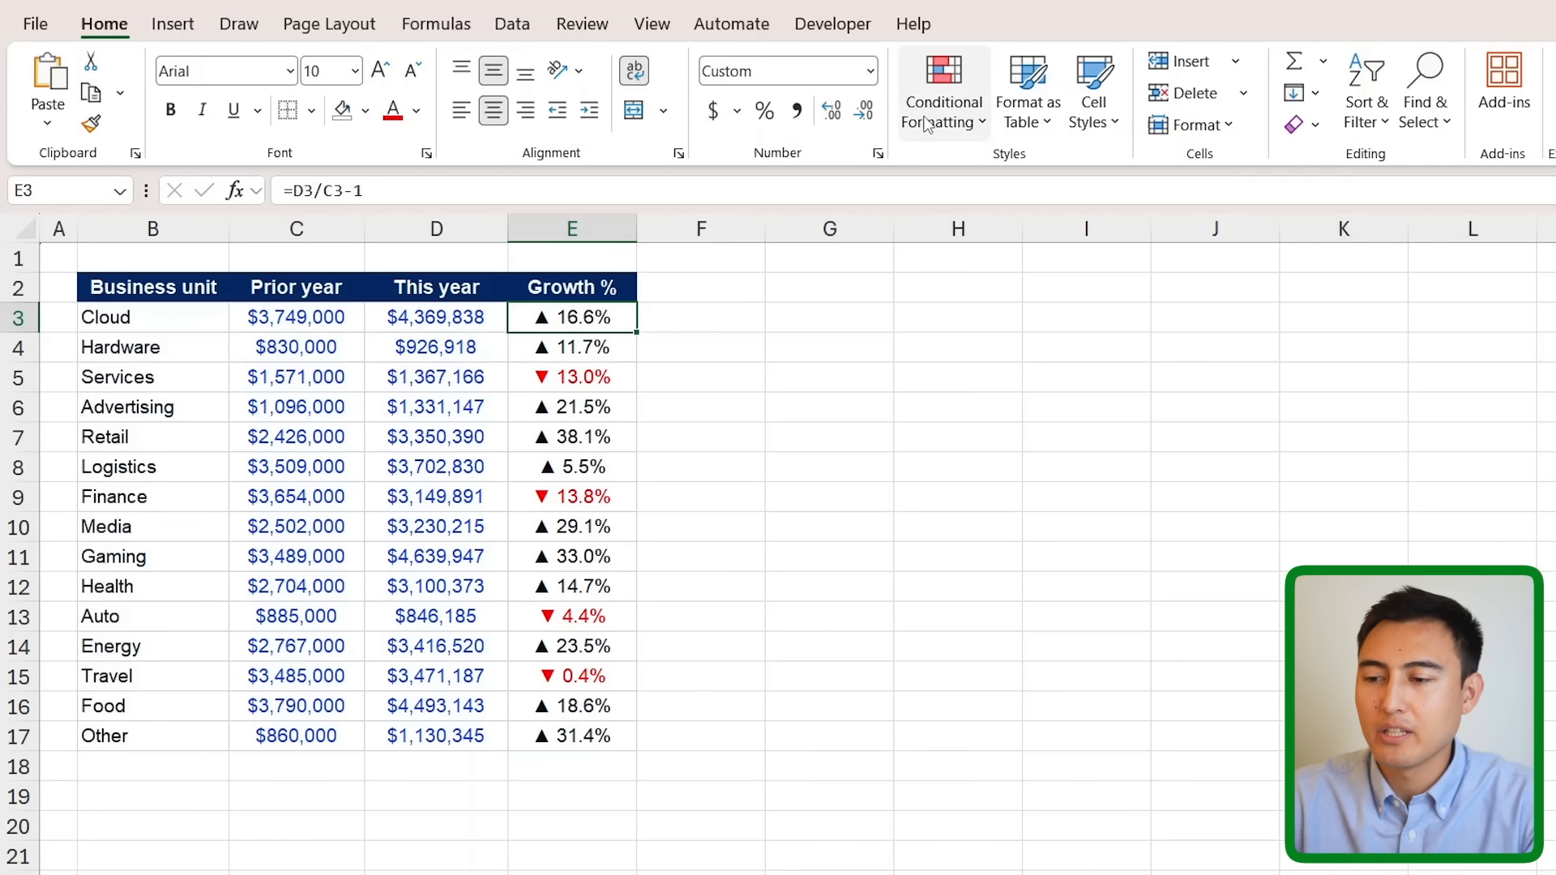
click(928, 123)
mouse_move(992, 384)
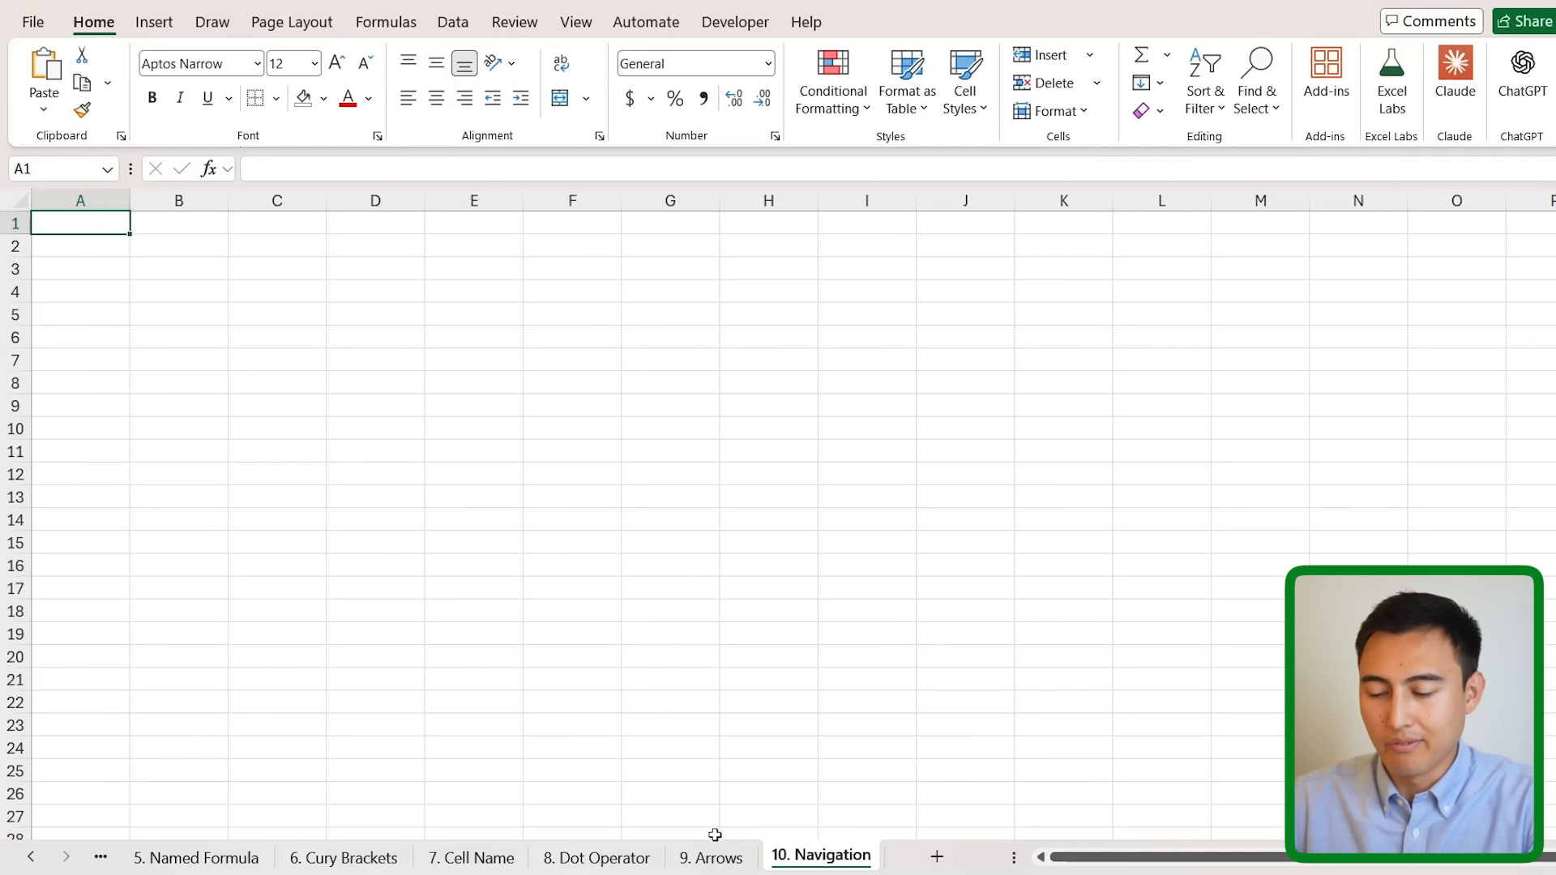
- Move through the sheets from 9. Arrows to 1. 3D Reference and 5. Named Formula
click(729, 855)
key(ctrl+Page_Up)
key(ctrl+Page_Up)
key(ctrl+Page_Up)
key(ctrl+Page_Up)
key(ctrl+Page_Up)
key(ctrl+Page_Up)
key(ctrl+Page_Up)
key(ctrl+Page_Up)
key(ctrl+Page_Up)
key(ctrl+Page_Up)
key(ctrl+Page_Up)
key(ctrl+Page_Up)
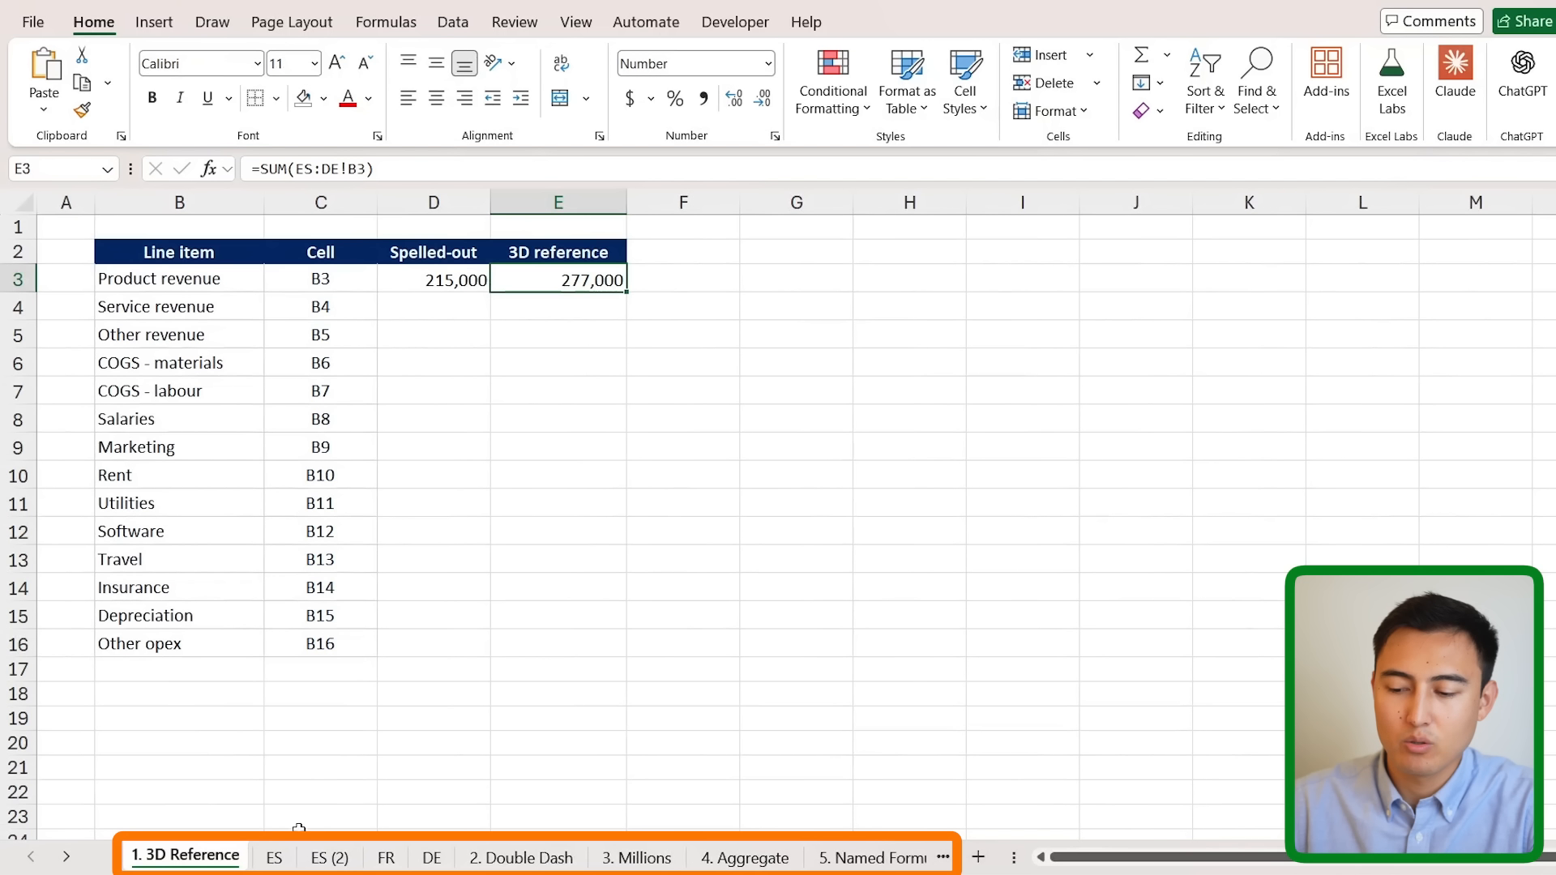
click(943, 858)
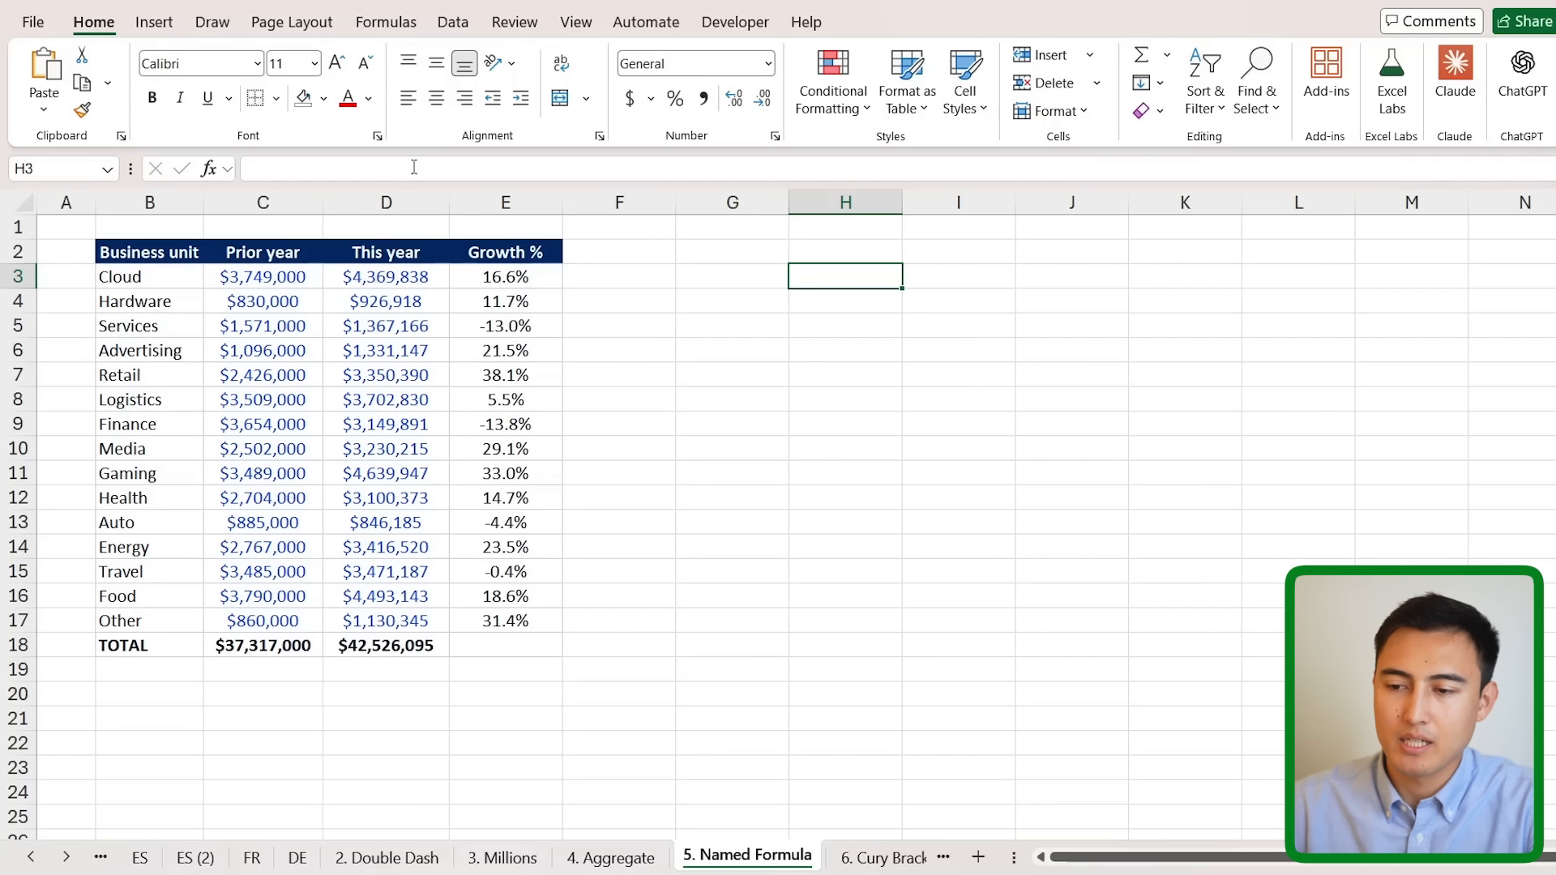
- Open the View Navigation pane and use it to jump to 1. 3D Reference and ES
click(577, 21)
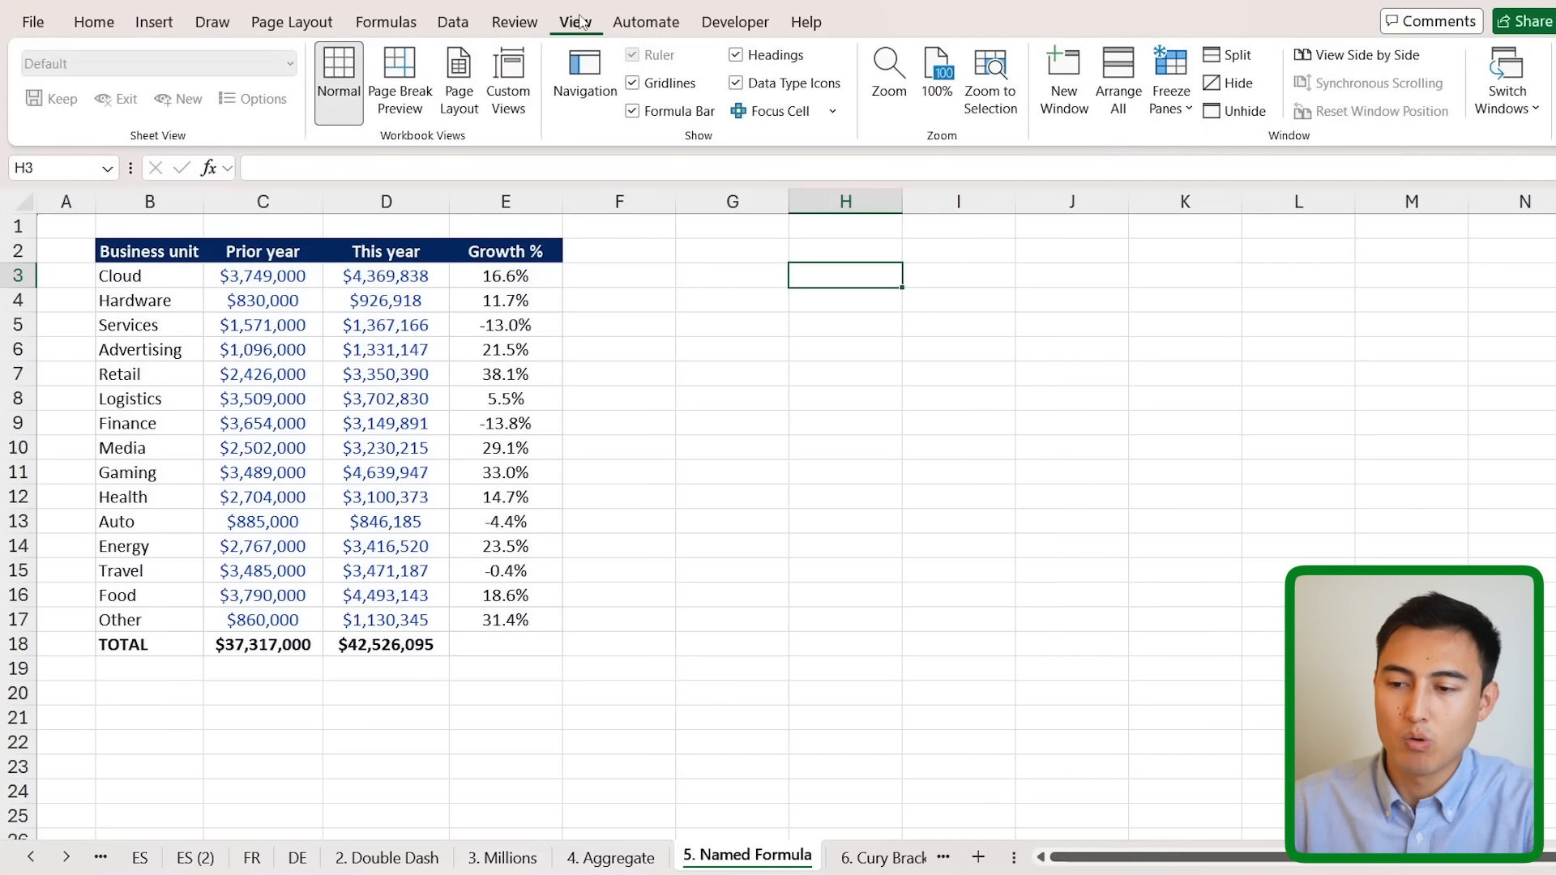
click(583, 65)
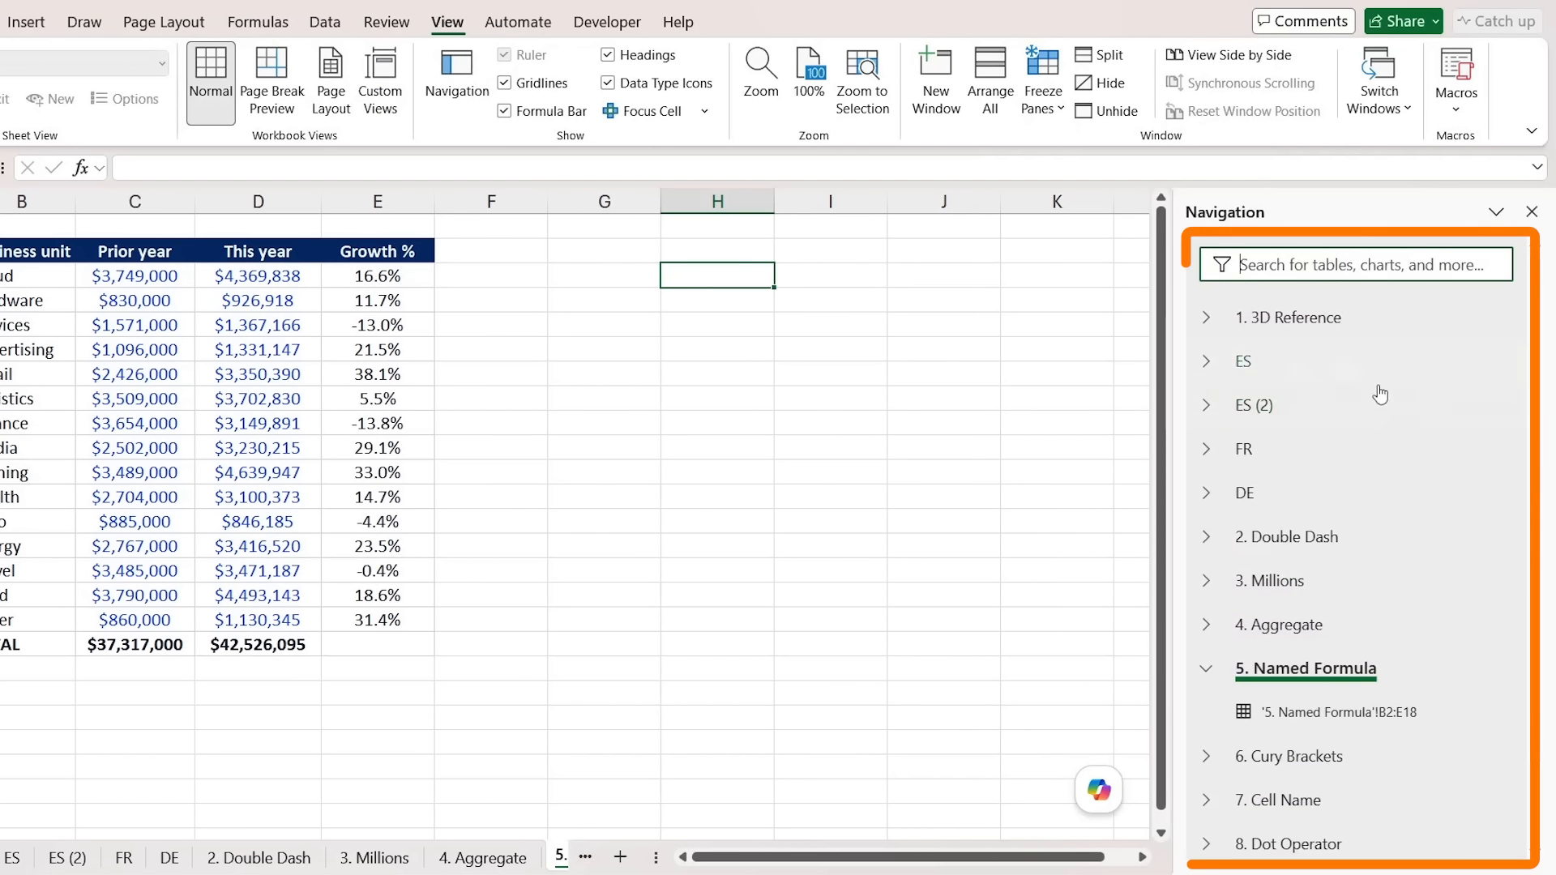
click(1286, 318)
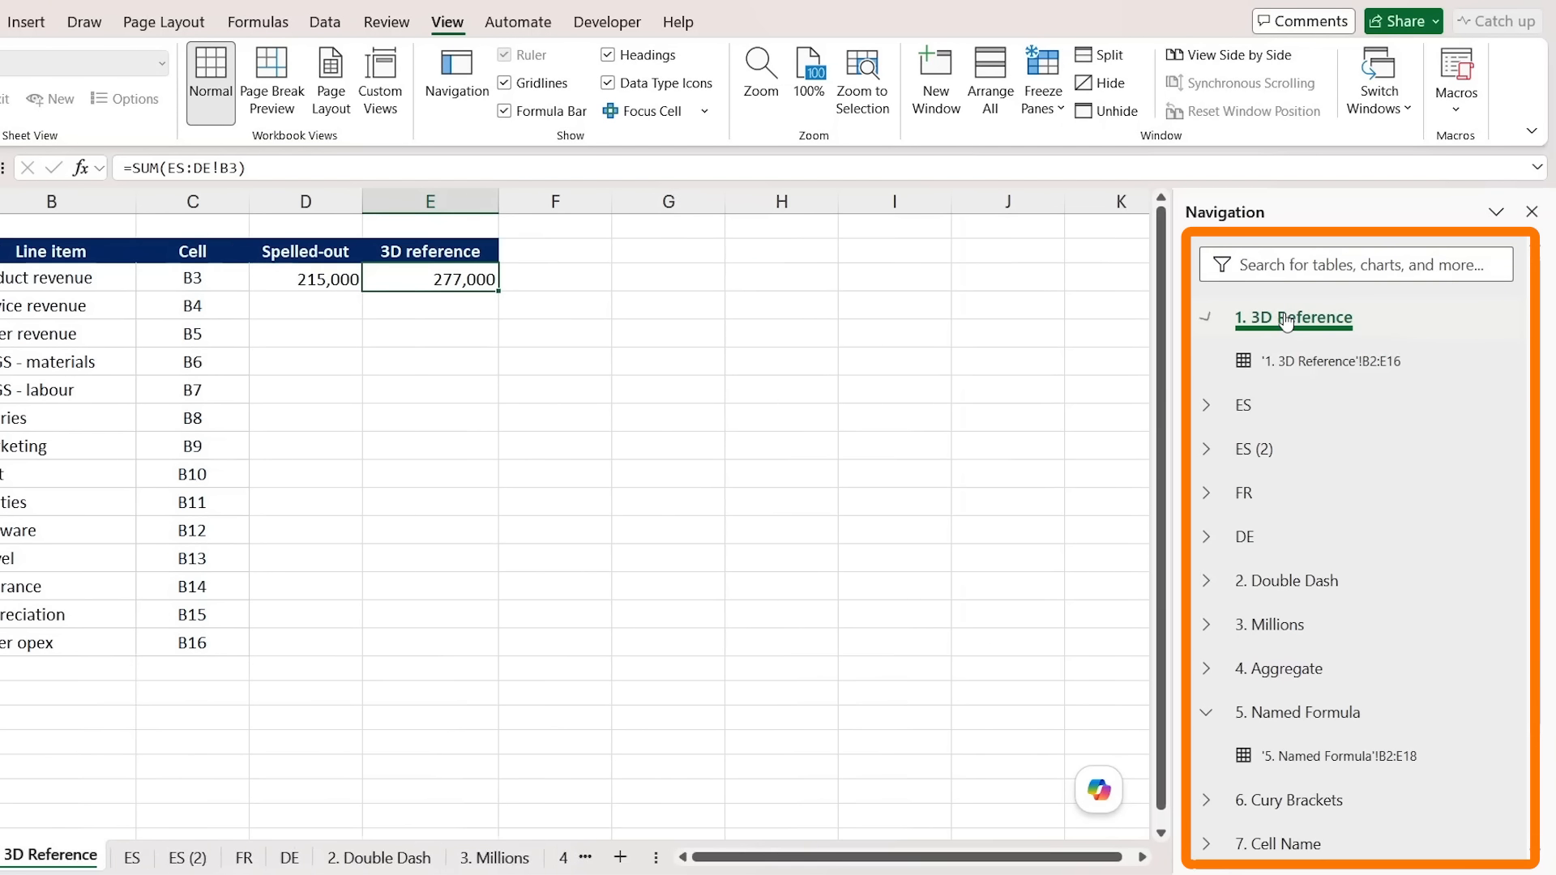
click(1244, 406)
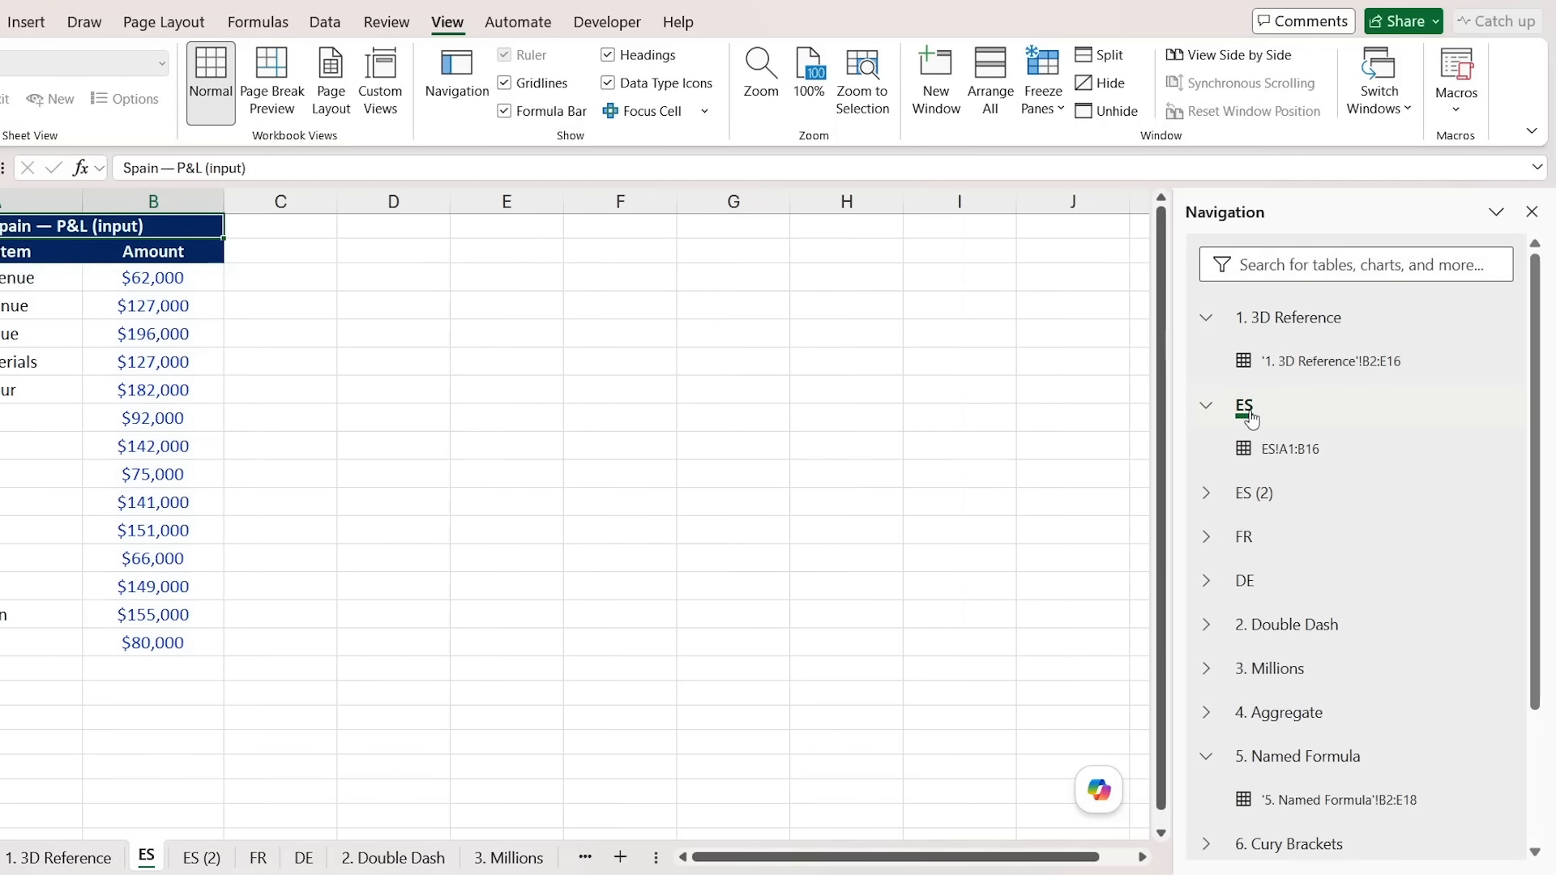
right_click(1252, 417)
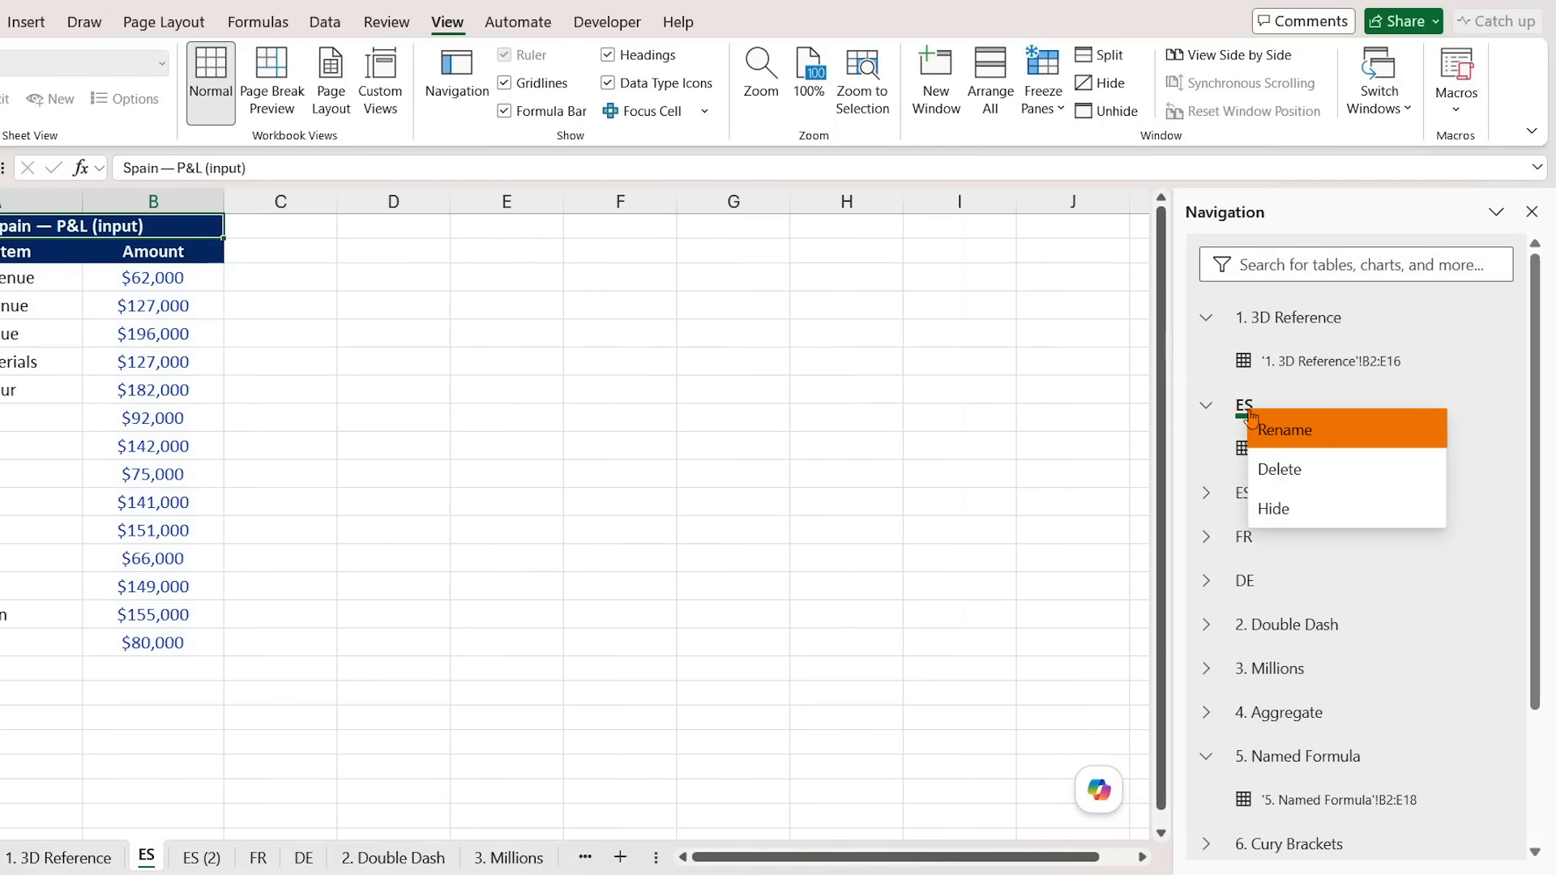
key(Escape)
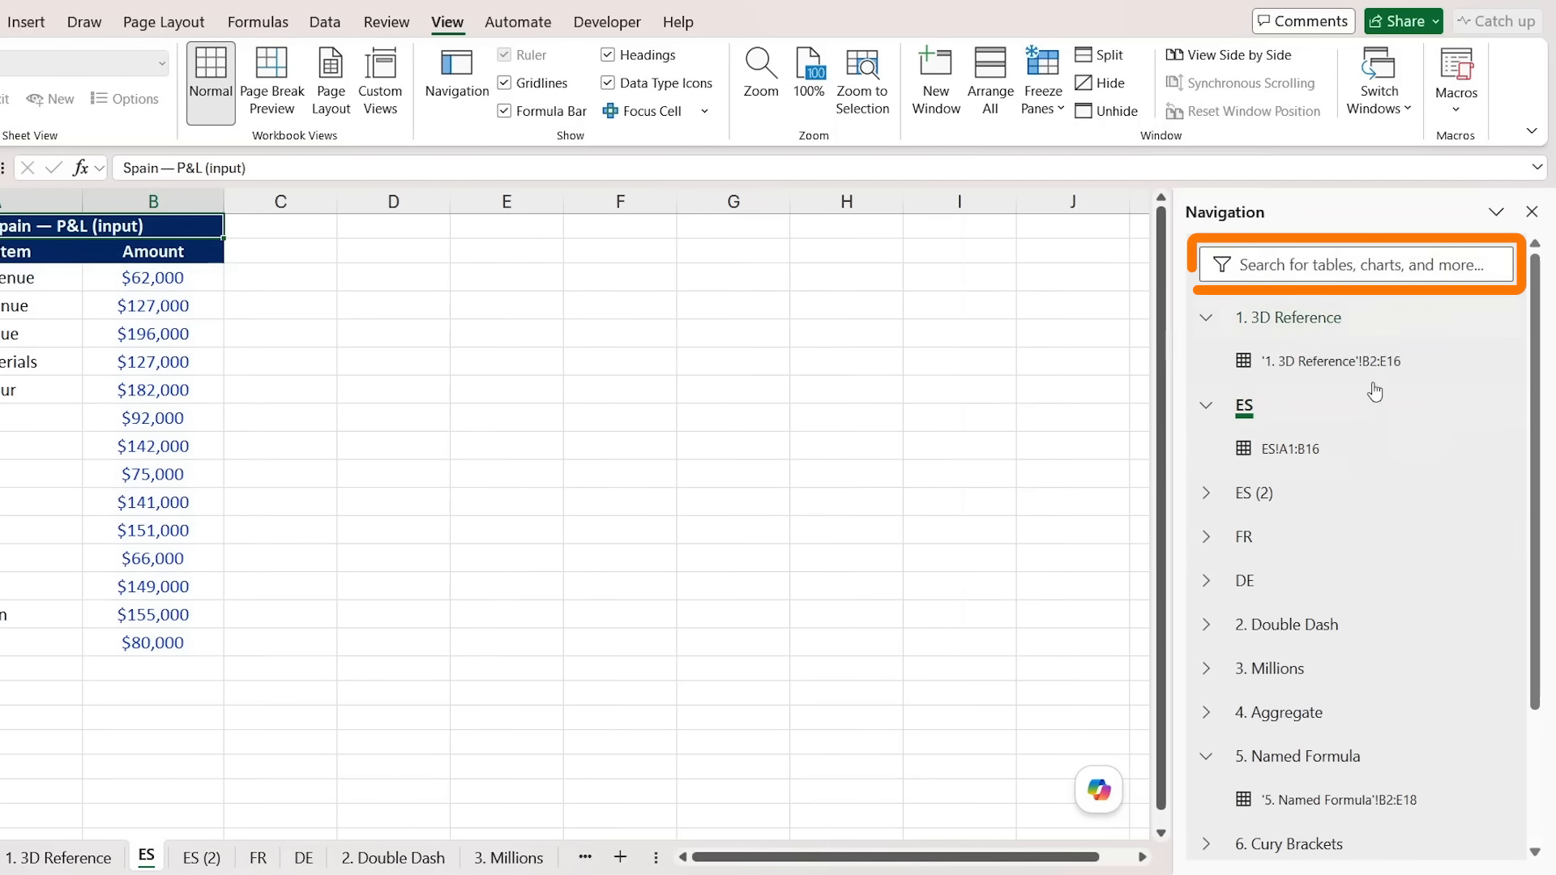
scroll(1375, 437, down, 2)
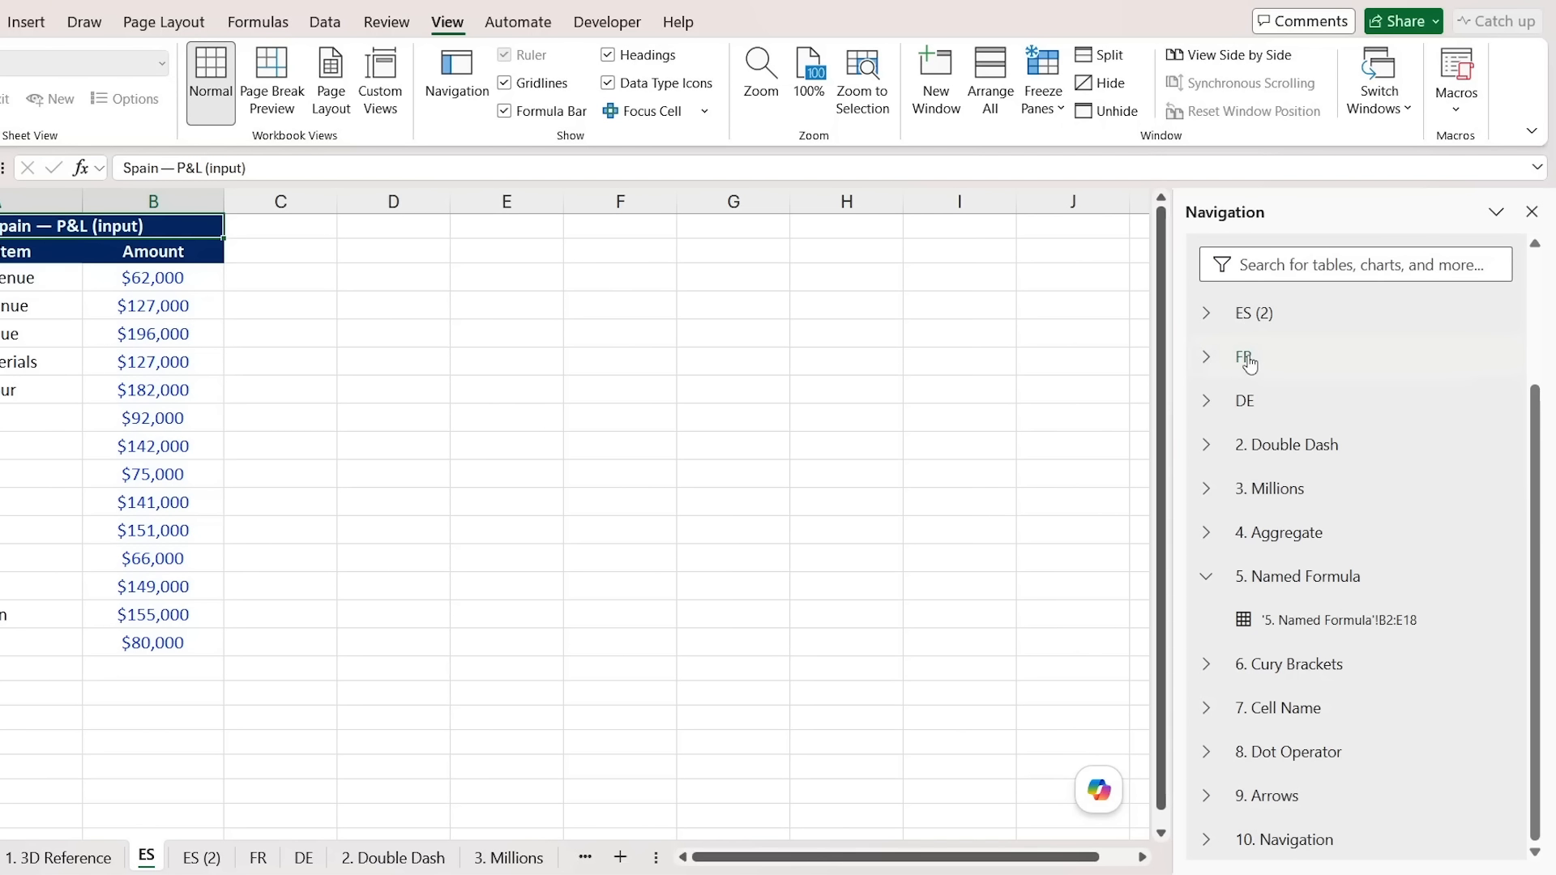
- Run Developer > Split > Excel to save each sheet as a separate workbook in Splits
click(508, 859)
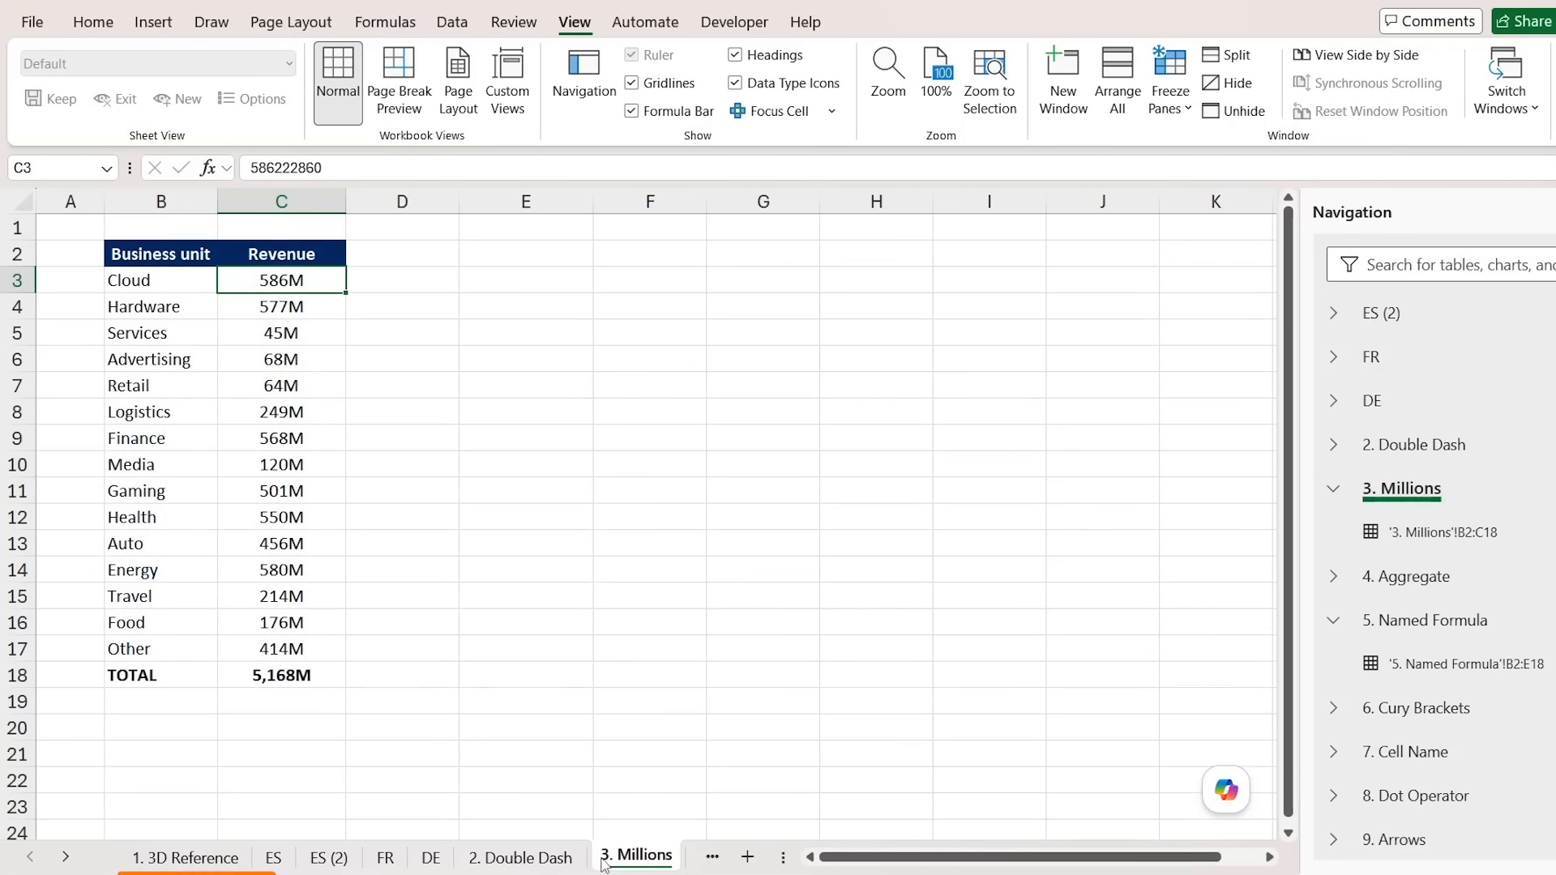
click(497, 859)
click(477, 861)
click(603, 859)
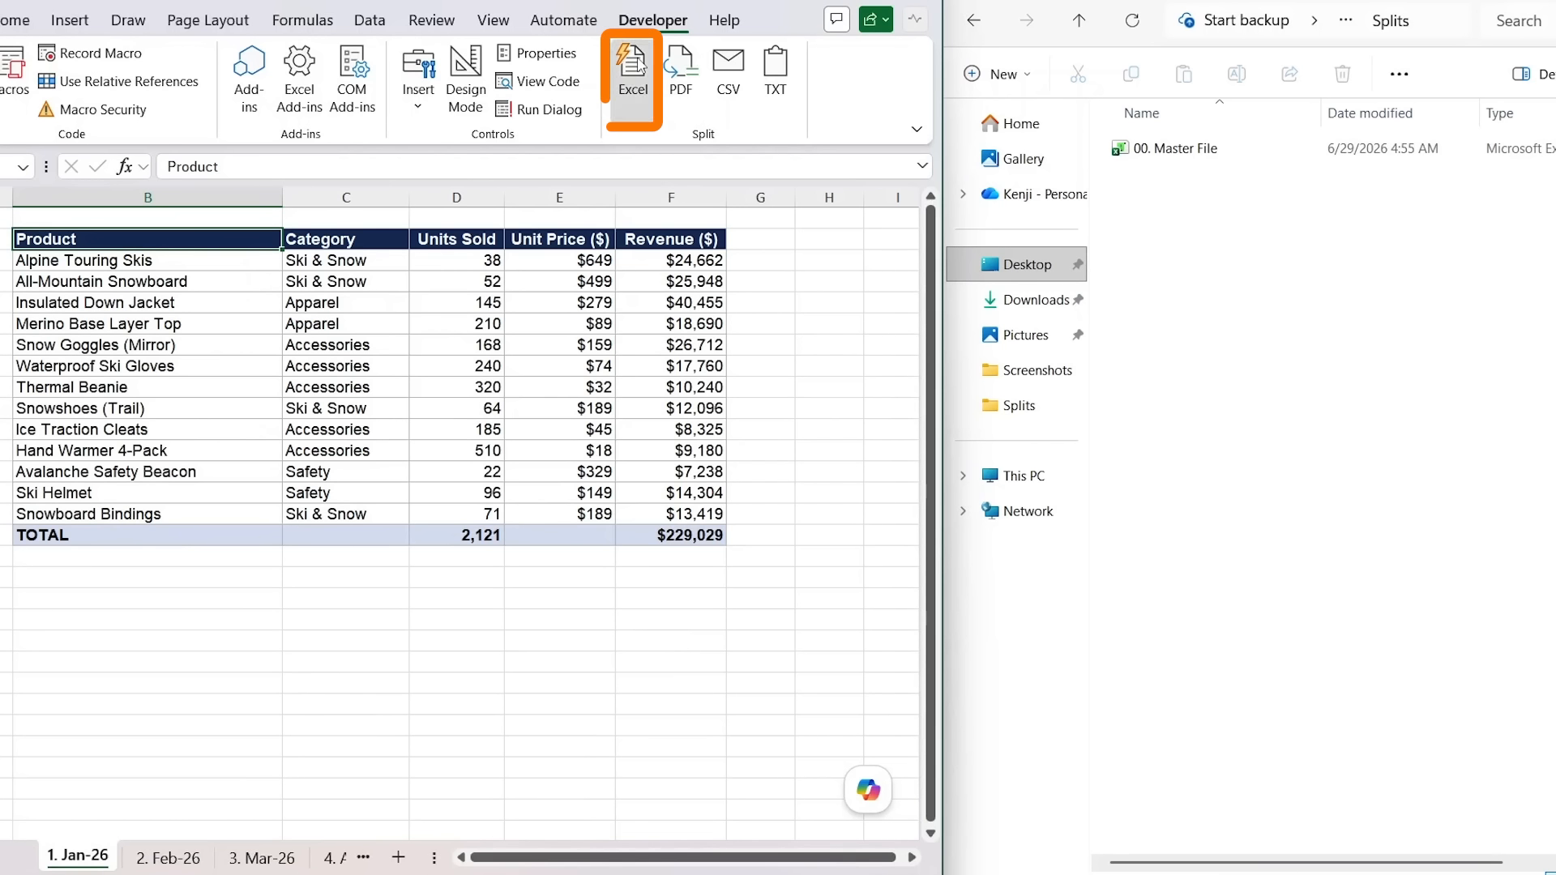
click(637, 65)
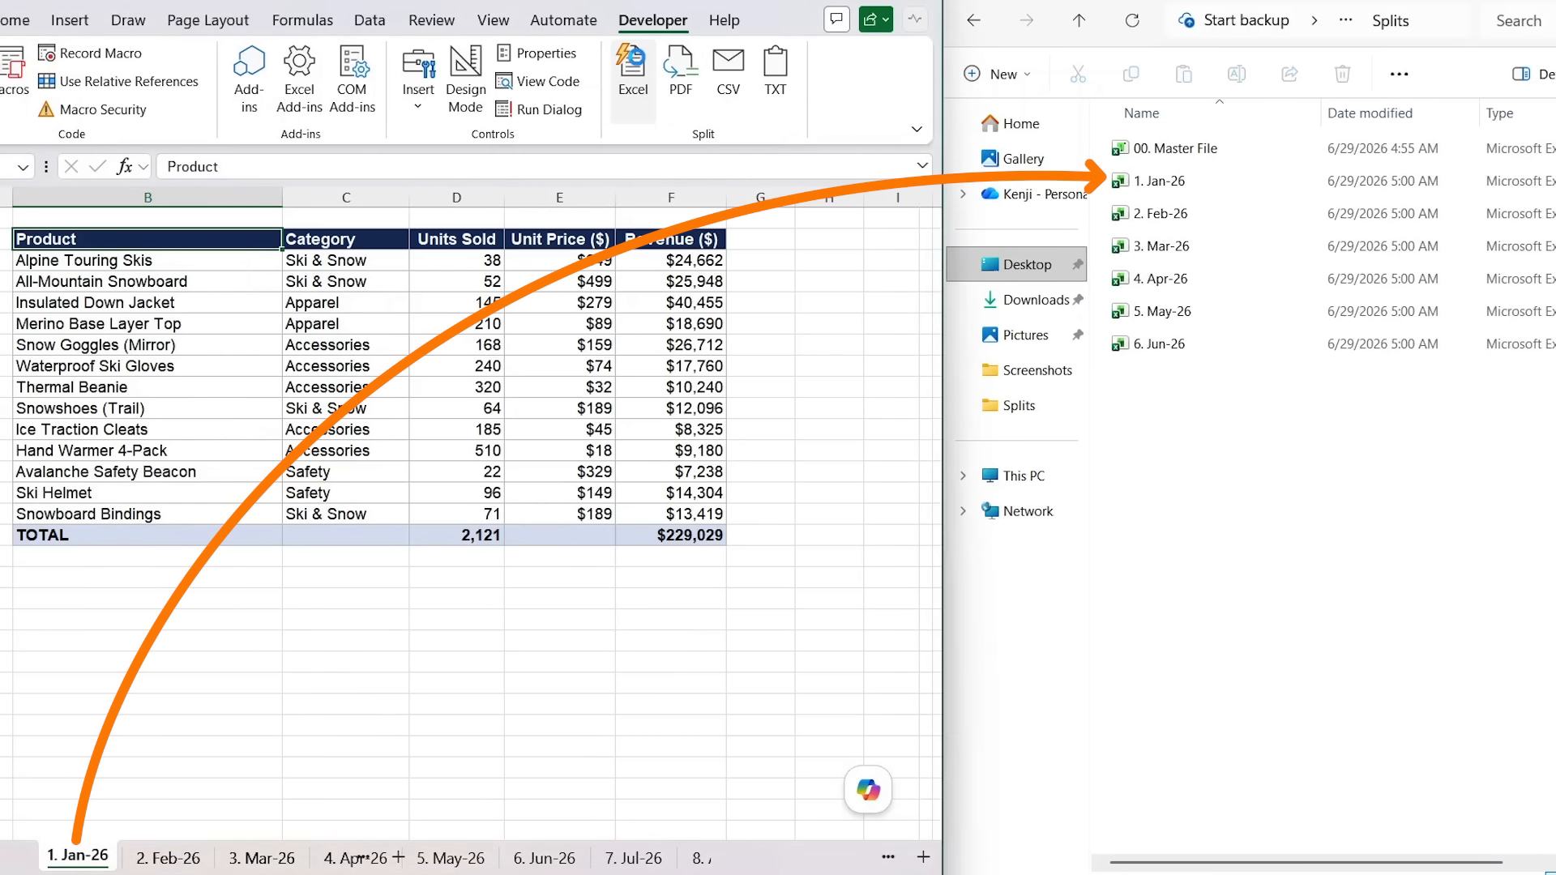